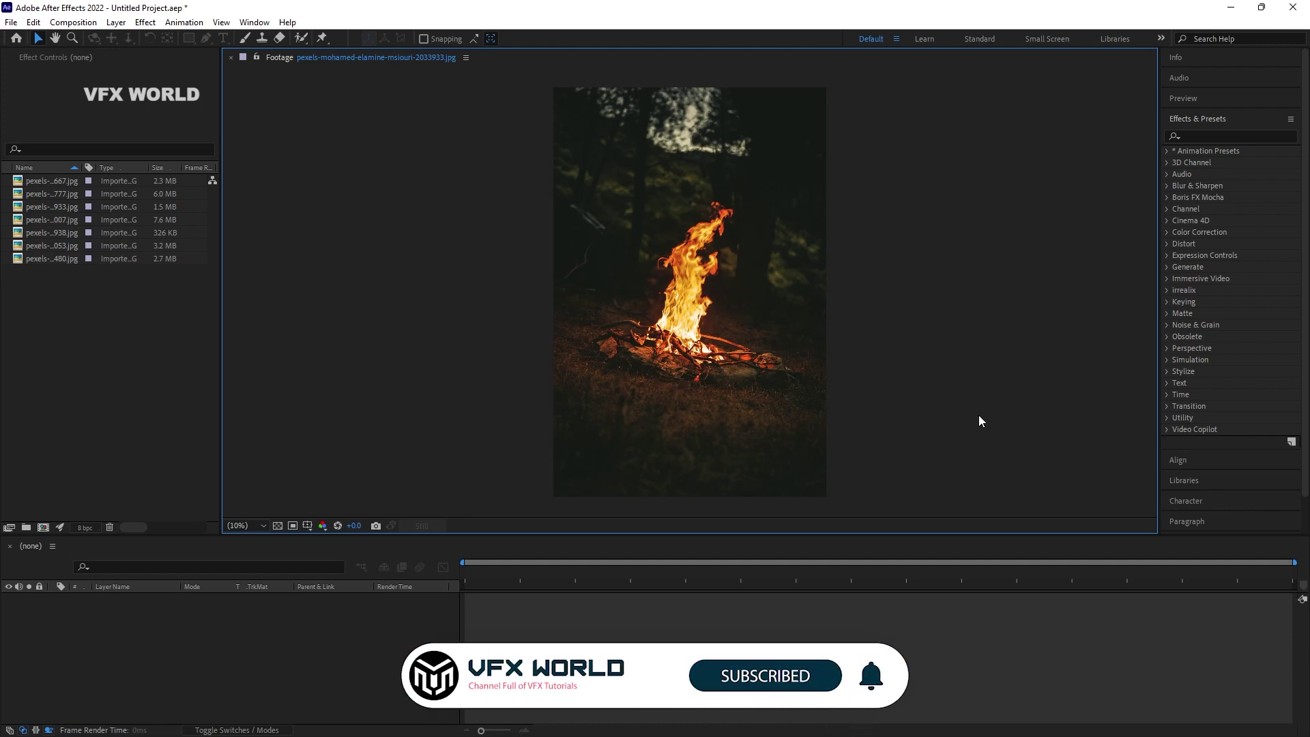
Preview the waterfall, campfire and rocket-launch photos, ending on the rocky-foreground waterfall
left_click(573, 573)
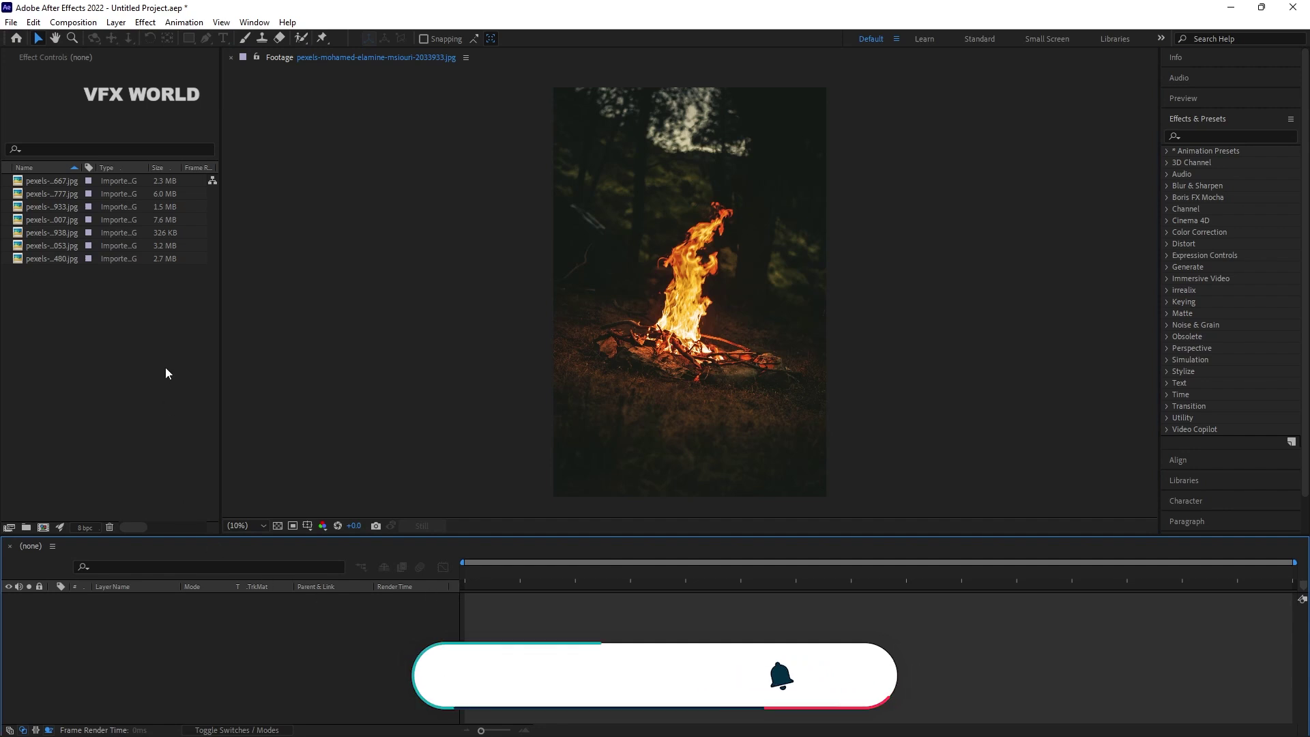
double_click(45, 183)
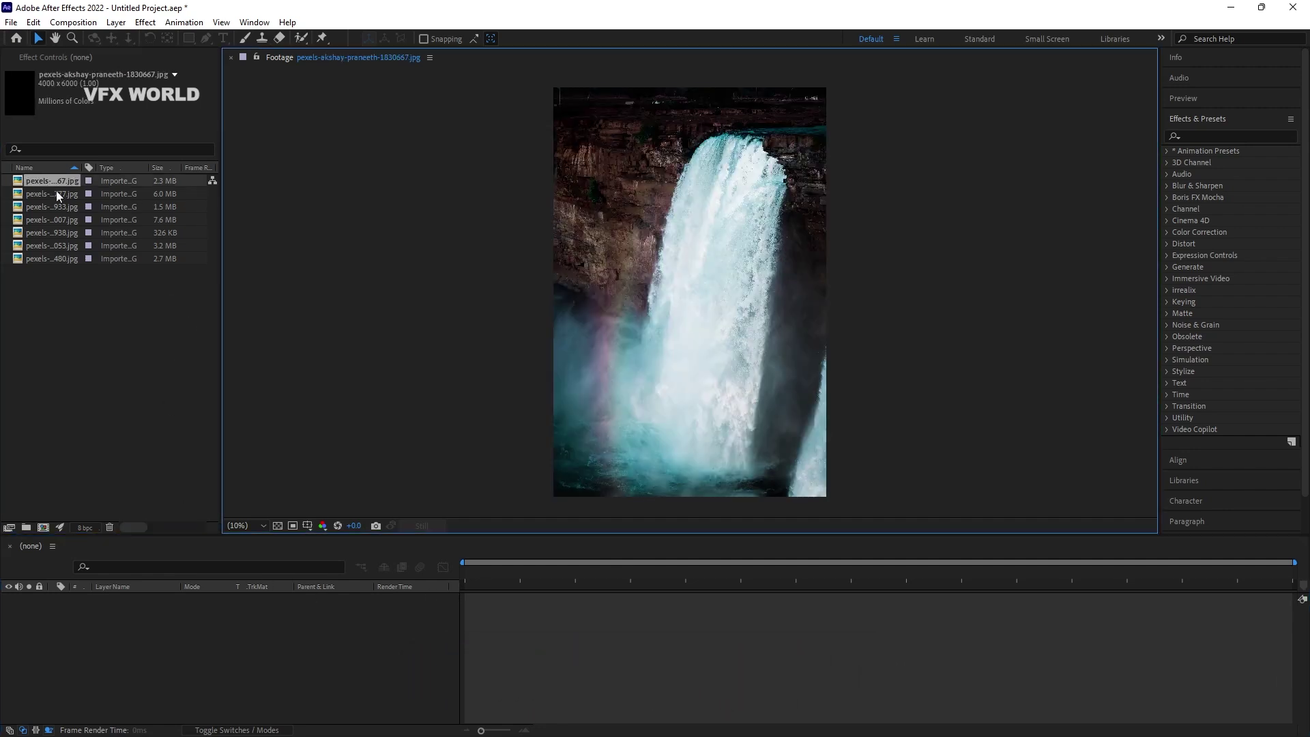
double_click(56, 193)
double_click(52, 208)
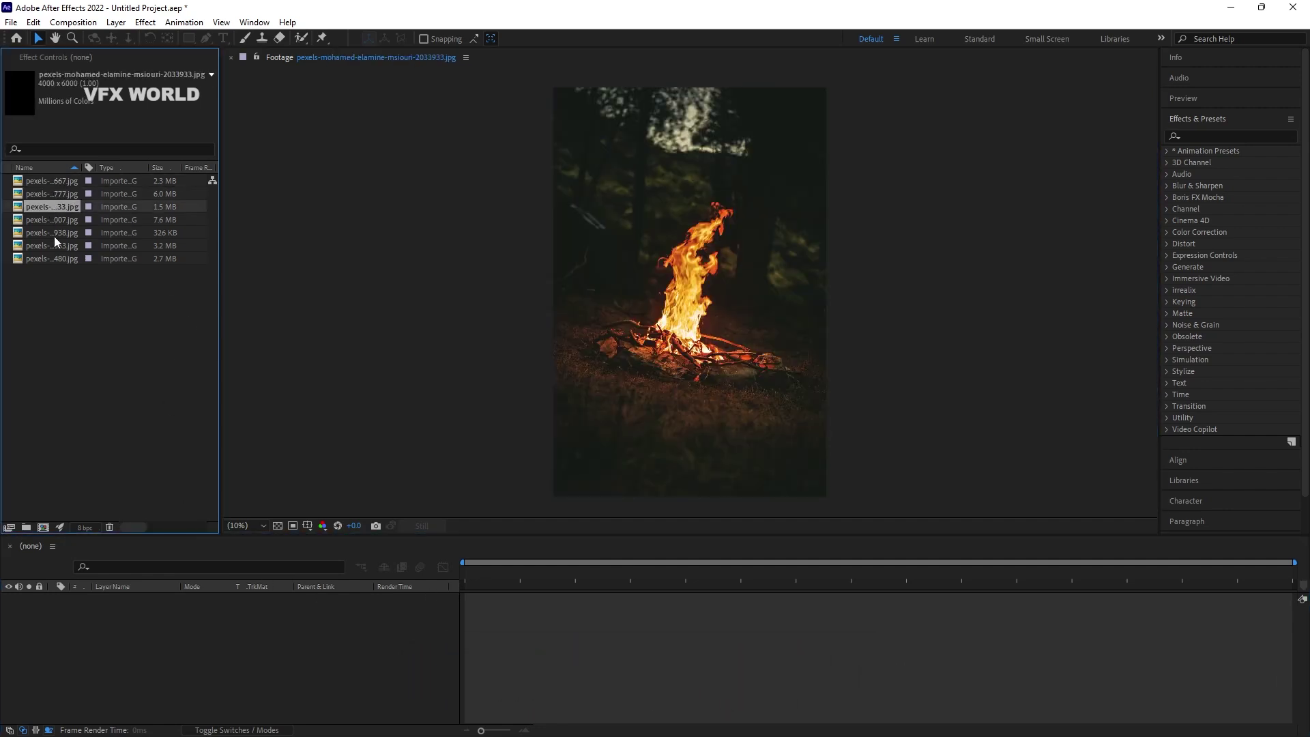
double_click(54, 233)
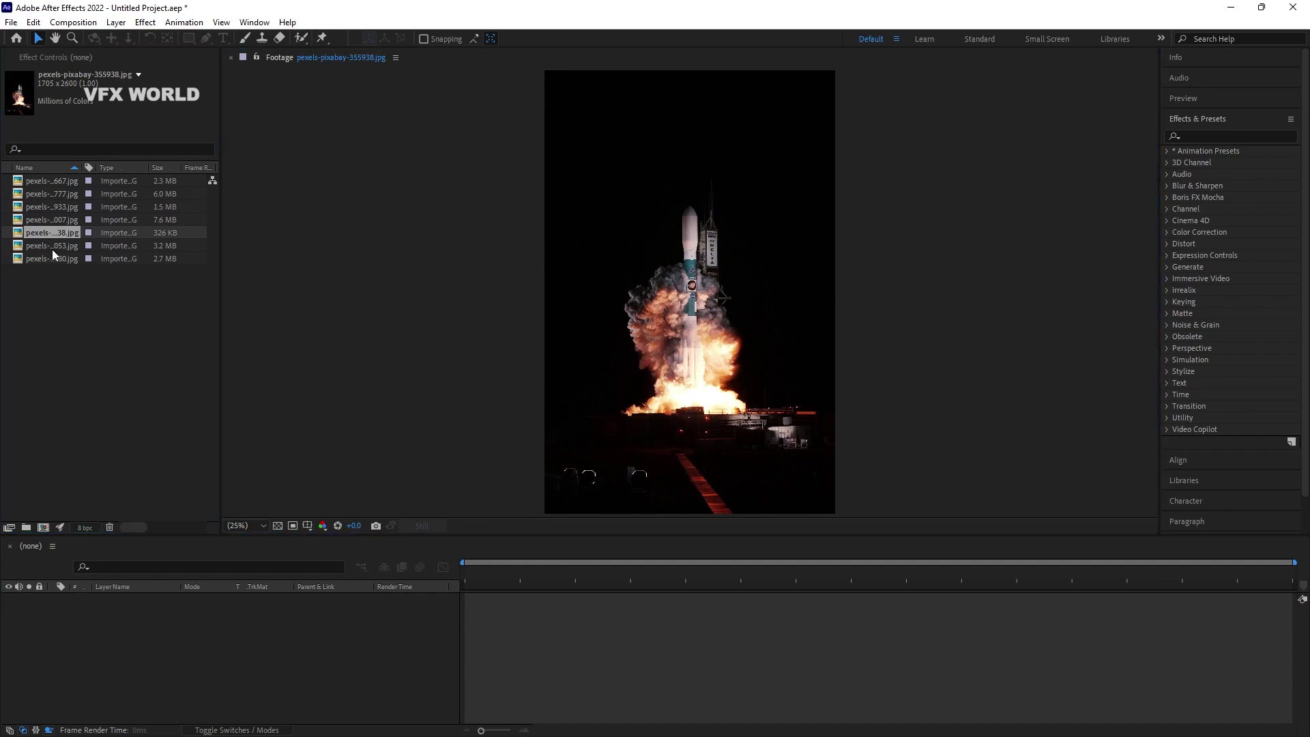
left_click(52, 247)
double_click(56, 258)
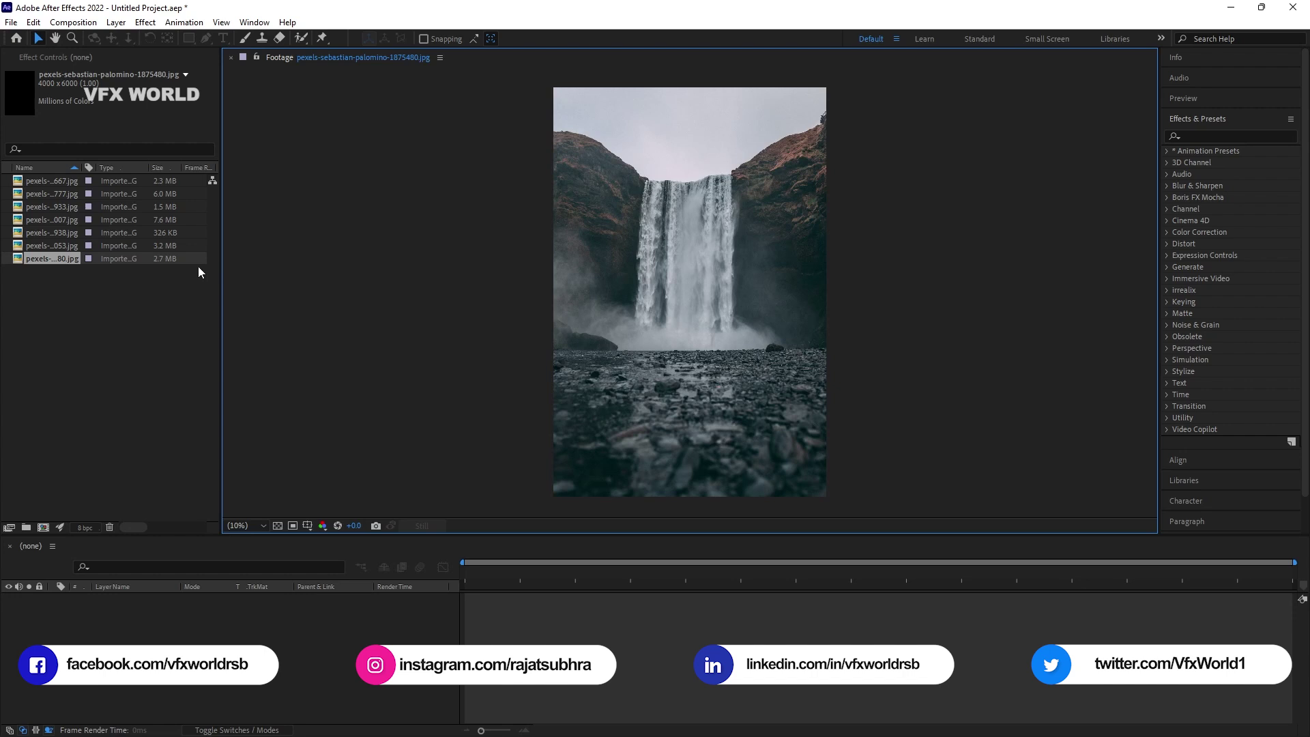
Create a new composition from the rocky-foreground waterfall photo
left_click_drag(59, 256, 55, 333)
left_click_drag(44, 526, 46, 528)
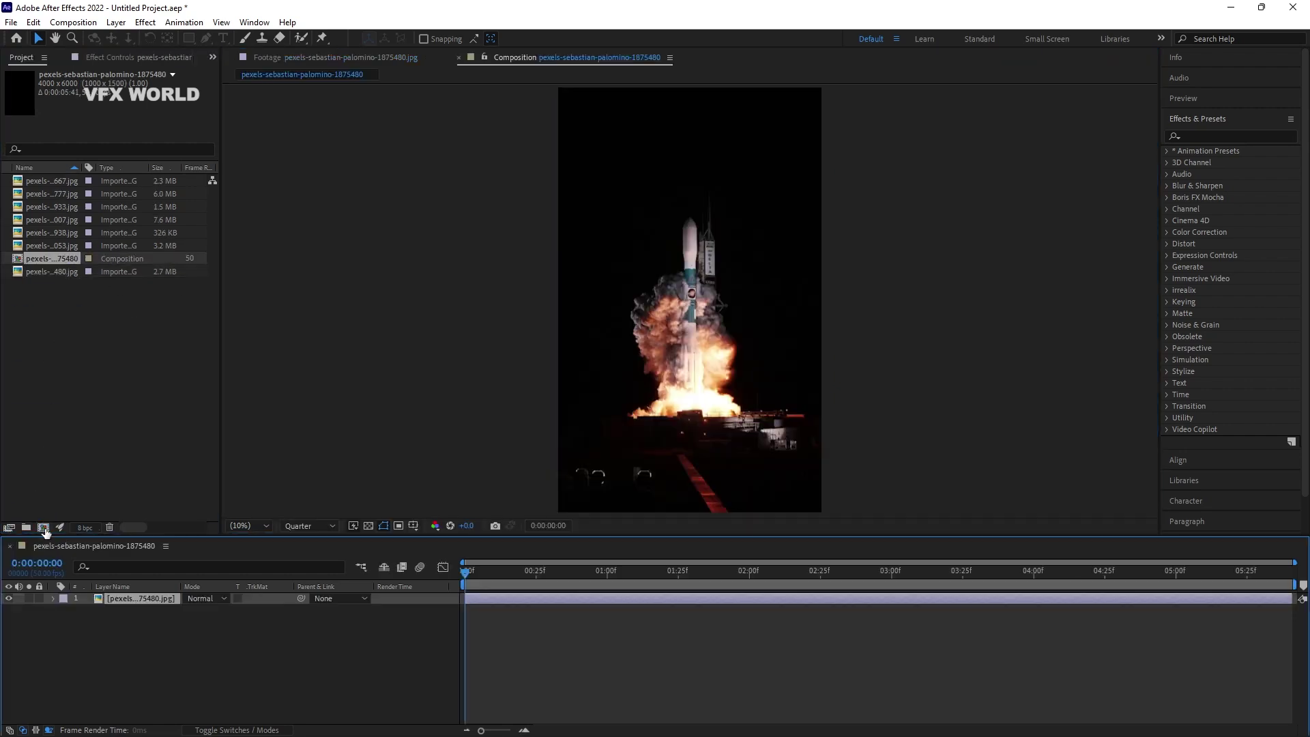
scroll(694, 251, "up", 3)
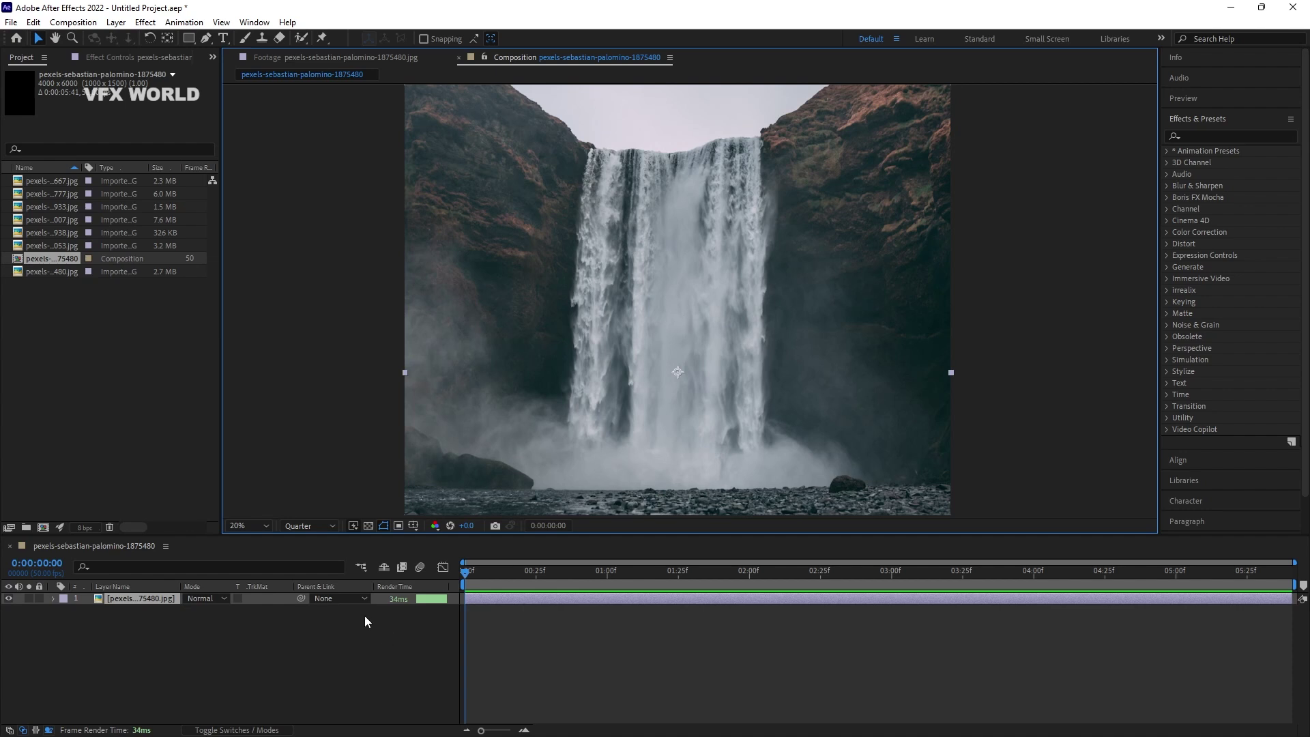
Check the composition's last frame, return to the first frame, and show Effect Controls
left_click_drag(485, 577, 1290, 573)
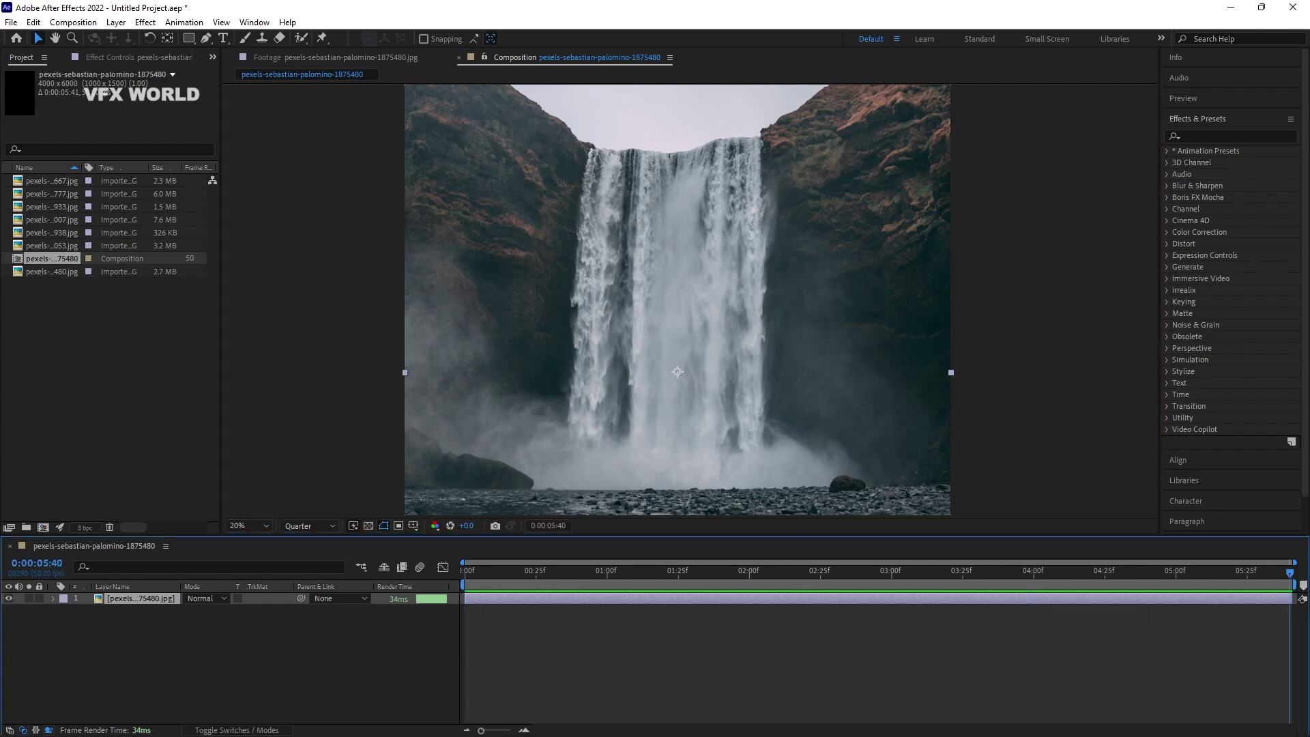
key("Home")
left_click(130, 64)
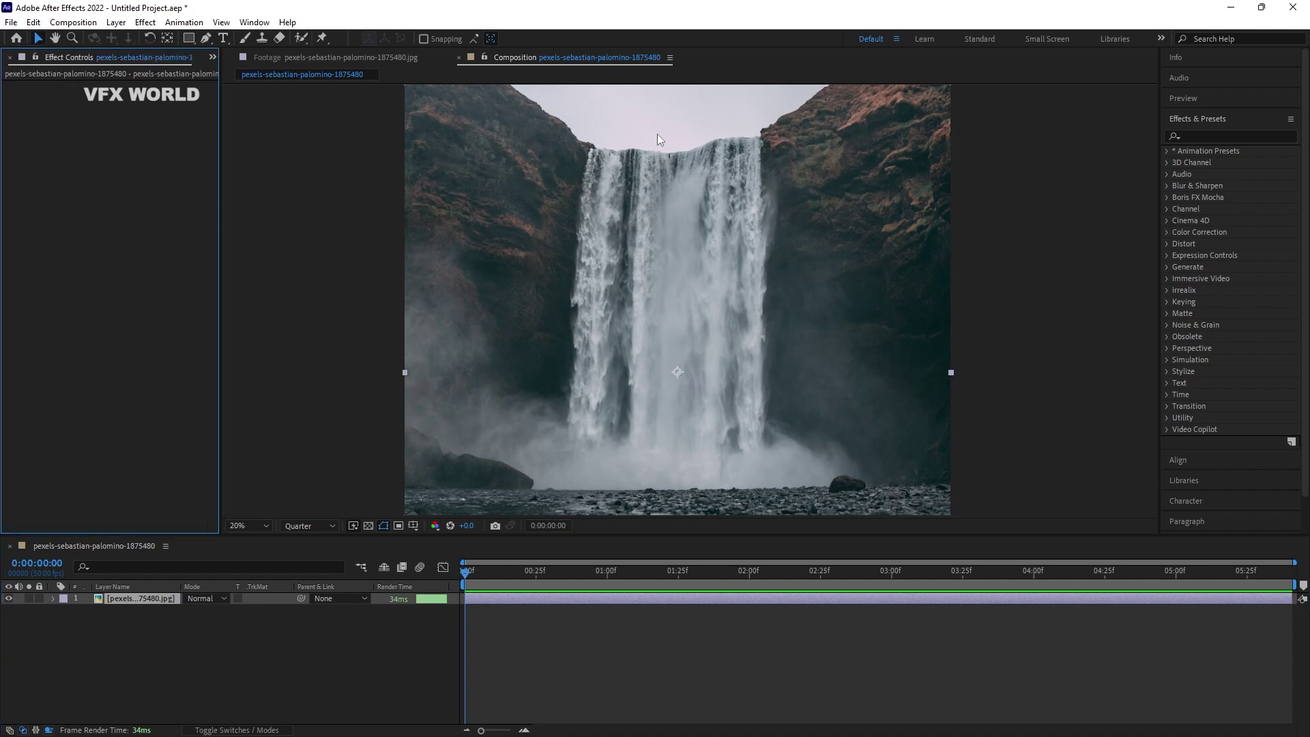
With the Pen tool, place the first mask point at the waterfall crest's left edge
left_click(207, 38)
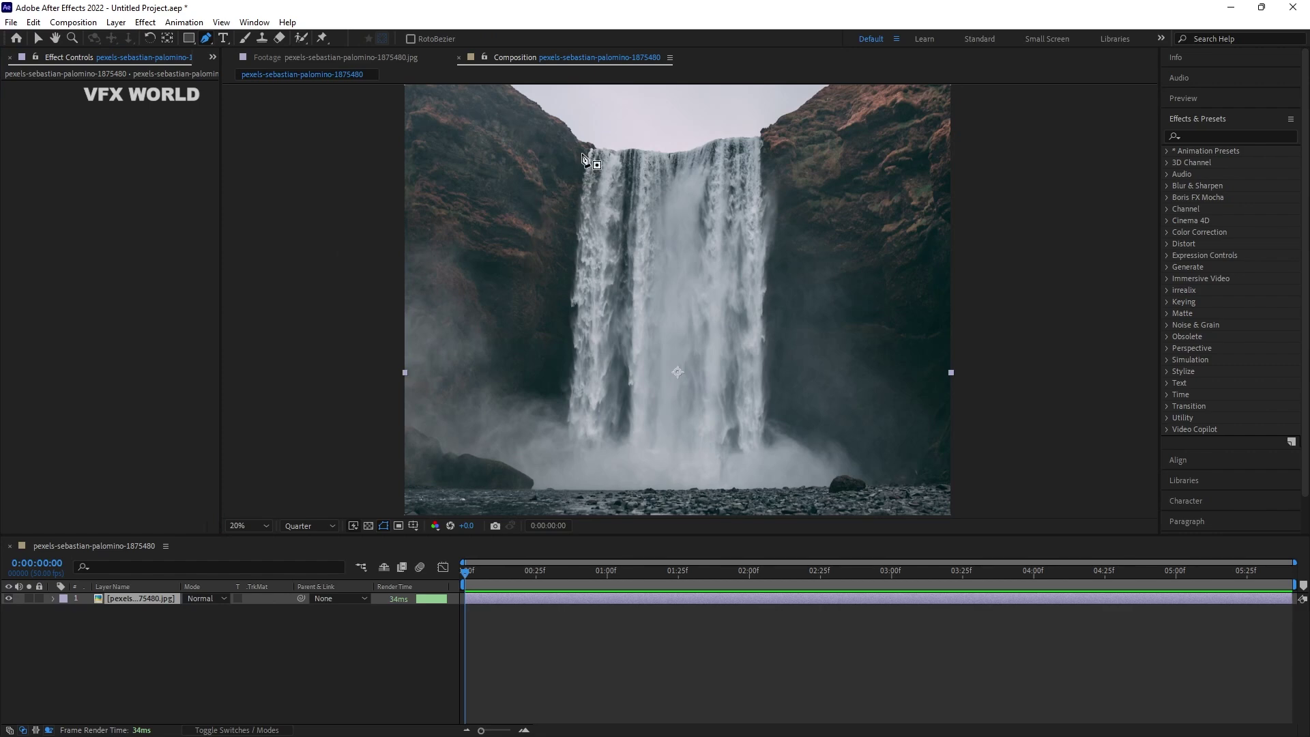
scroll(614, 205, "up", 5)
scroll(477, 268, "down", 2)
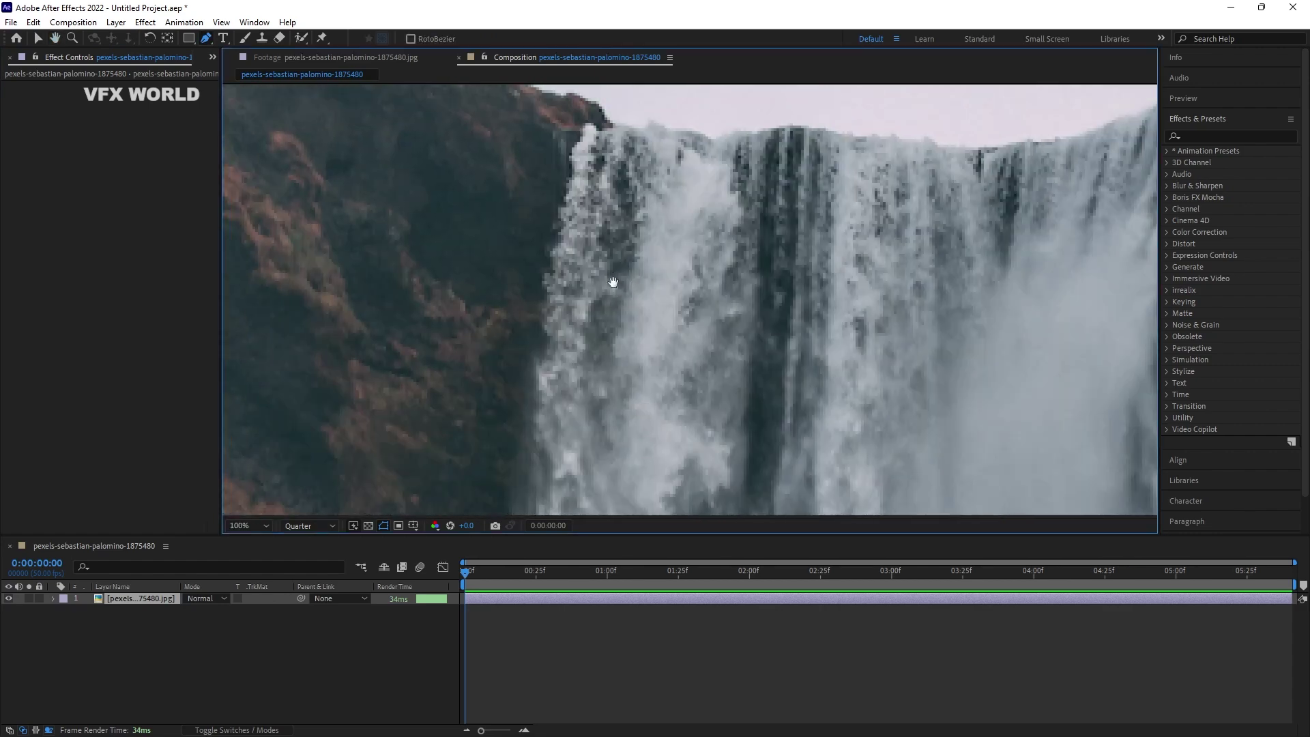
scroll(611, 284, "down", 3)
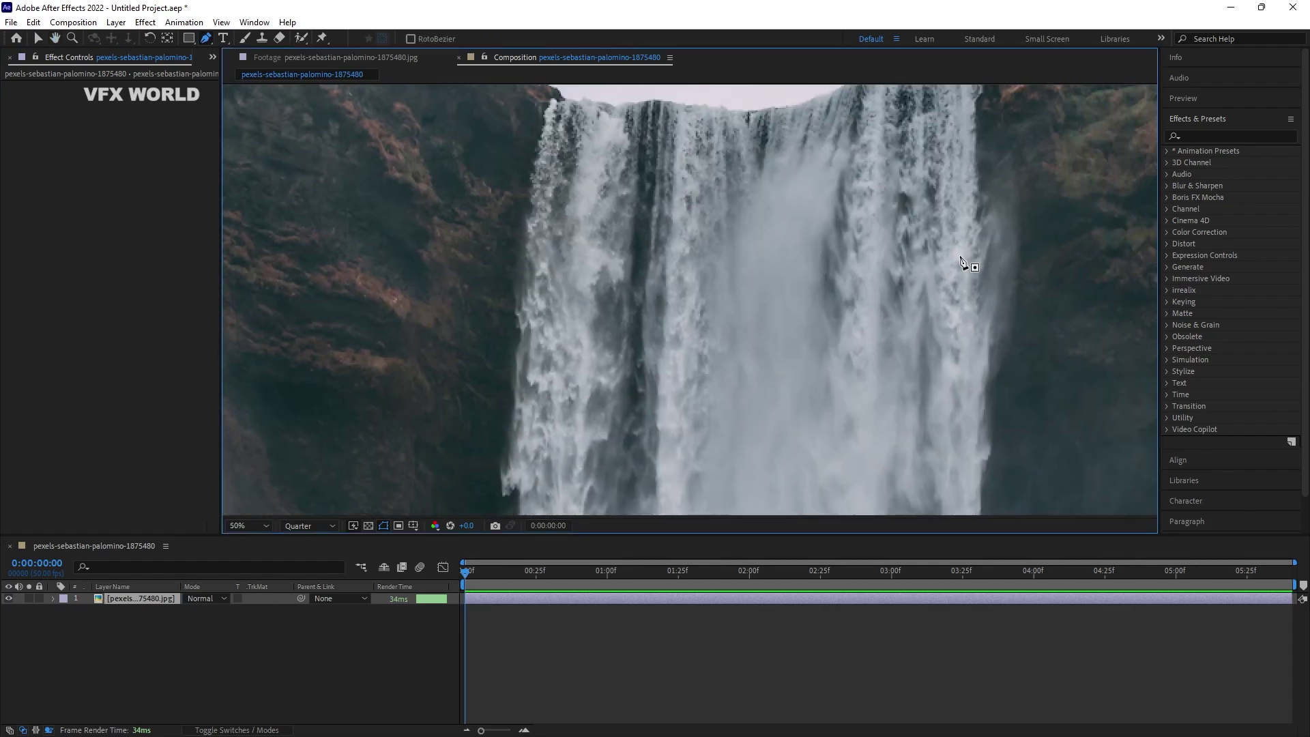
left_click_drag(601, 102, 616, 164)
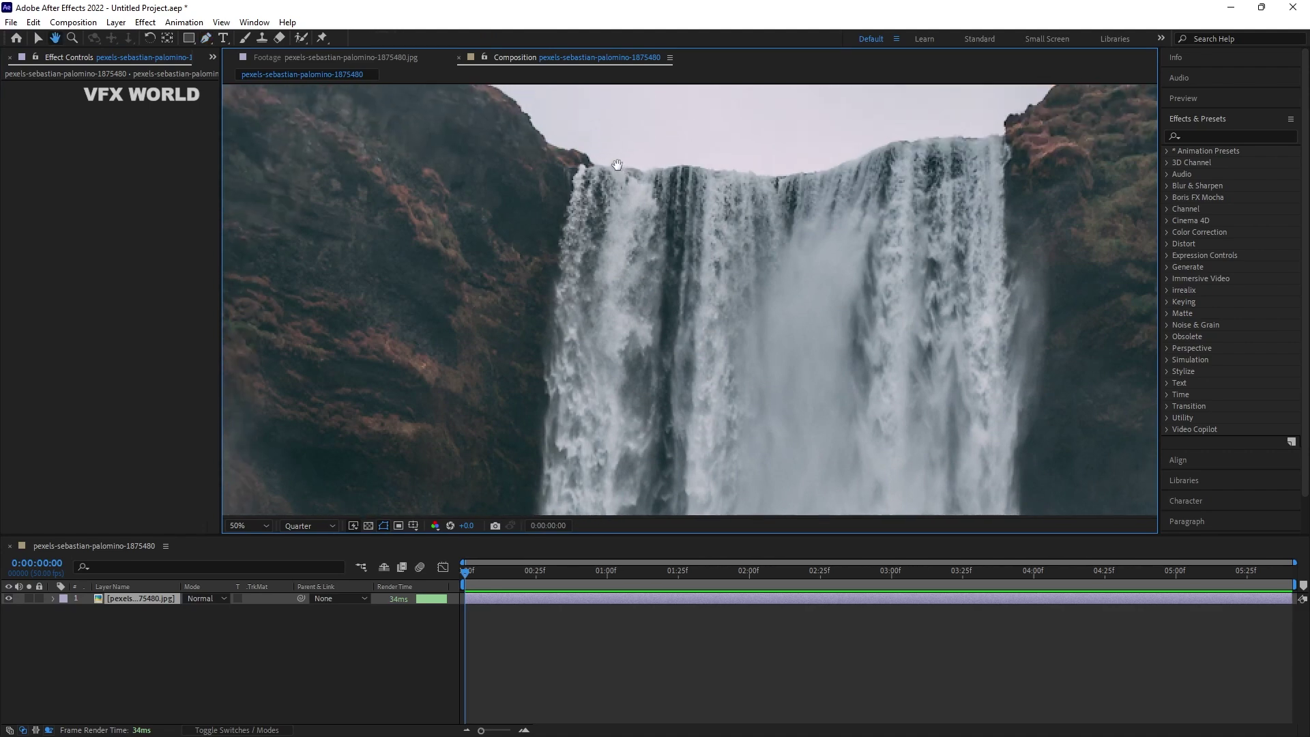
scroll(601, 170, "up", 2)
left_click_drag(564, 234, 547, 291)
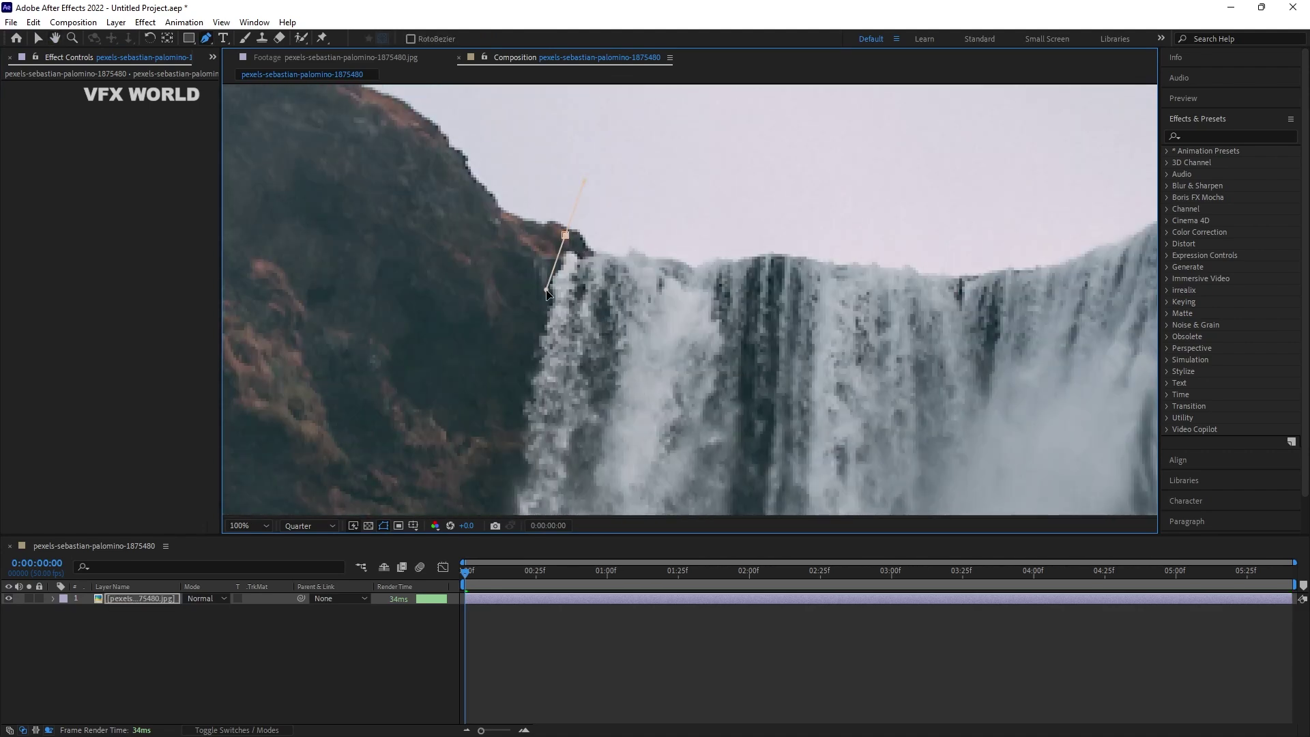
Add mask points down the waterfall's left edge, ending at the rocky ground
scroll(576, 280, "down", 4)
left_click(606, 291)
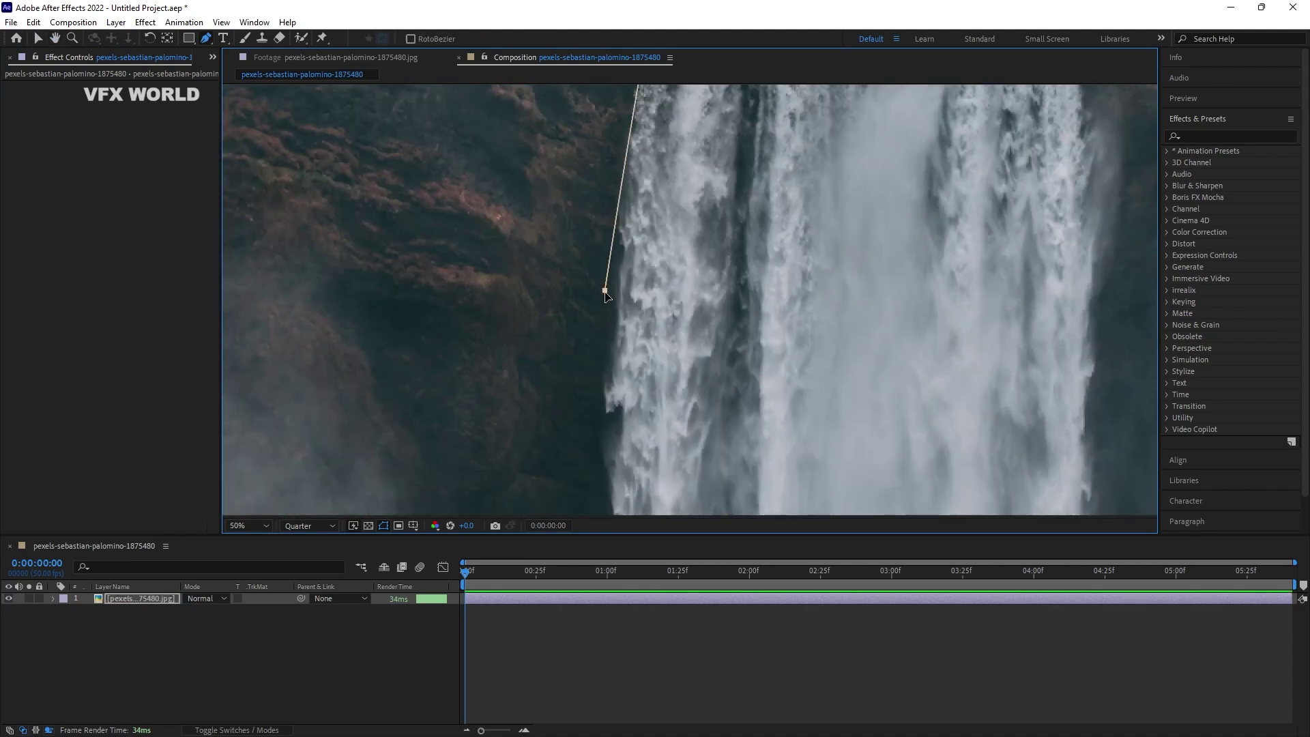
left_click_drag(605, 372, 605, 413)
scroll(586, 355, "down", 5)
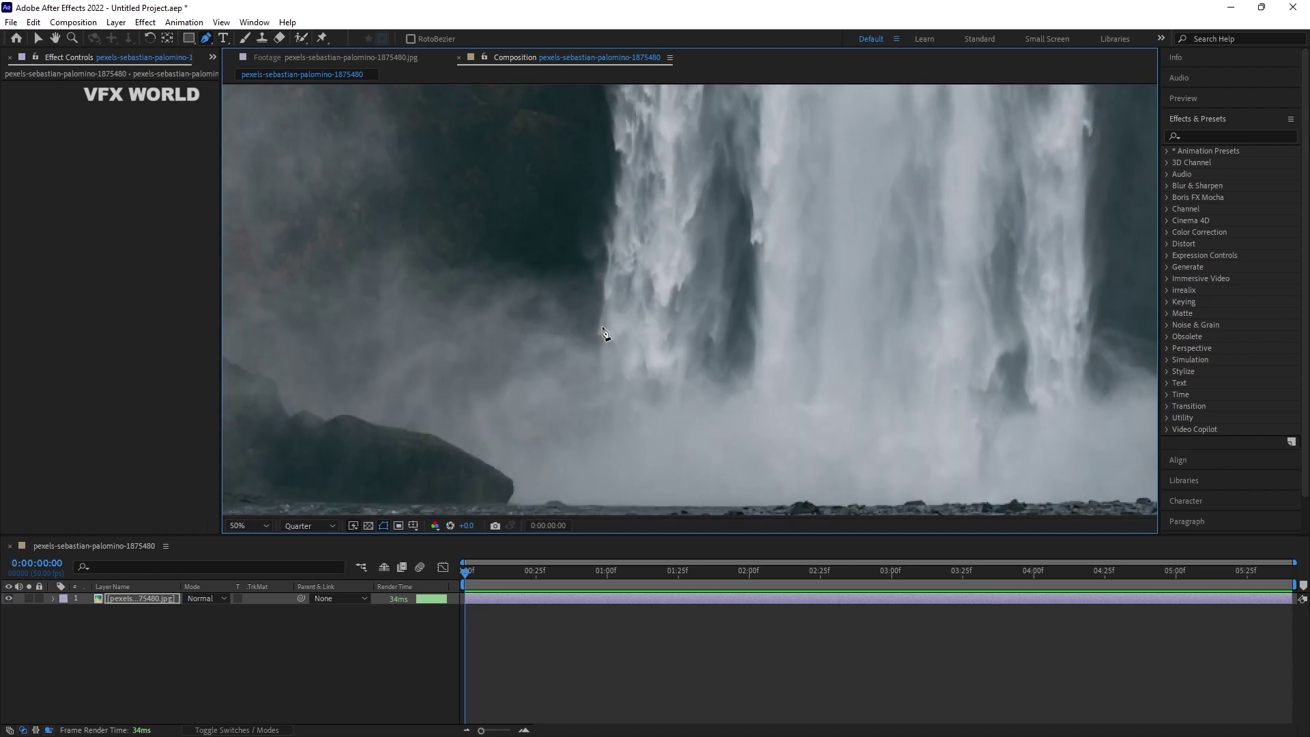
left_click(584, 369)
left_click(558, 457)
scroll(607, 334, "down", 3)
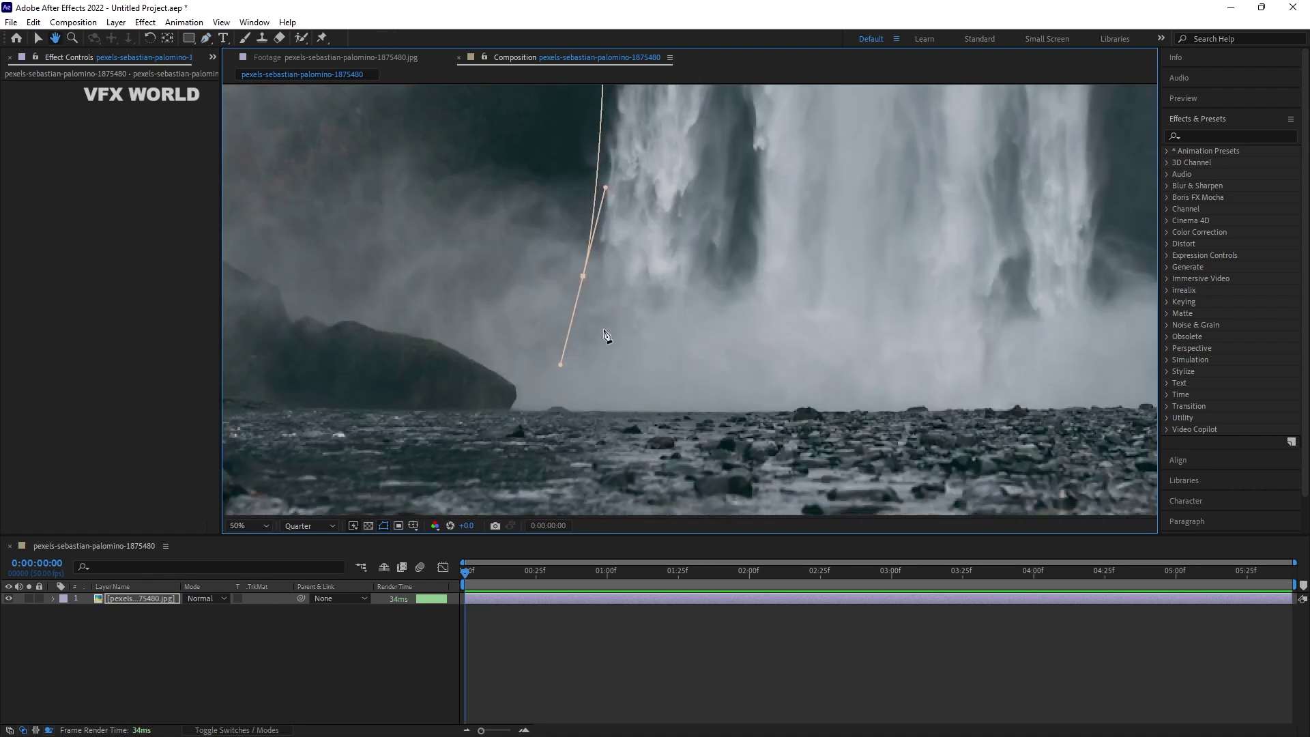
key("g")
left_click(565, 412)
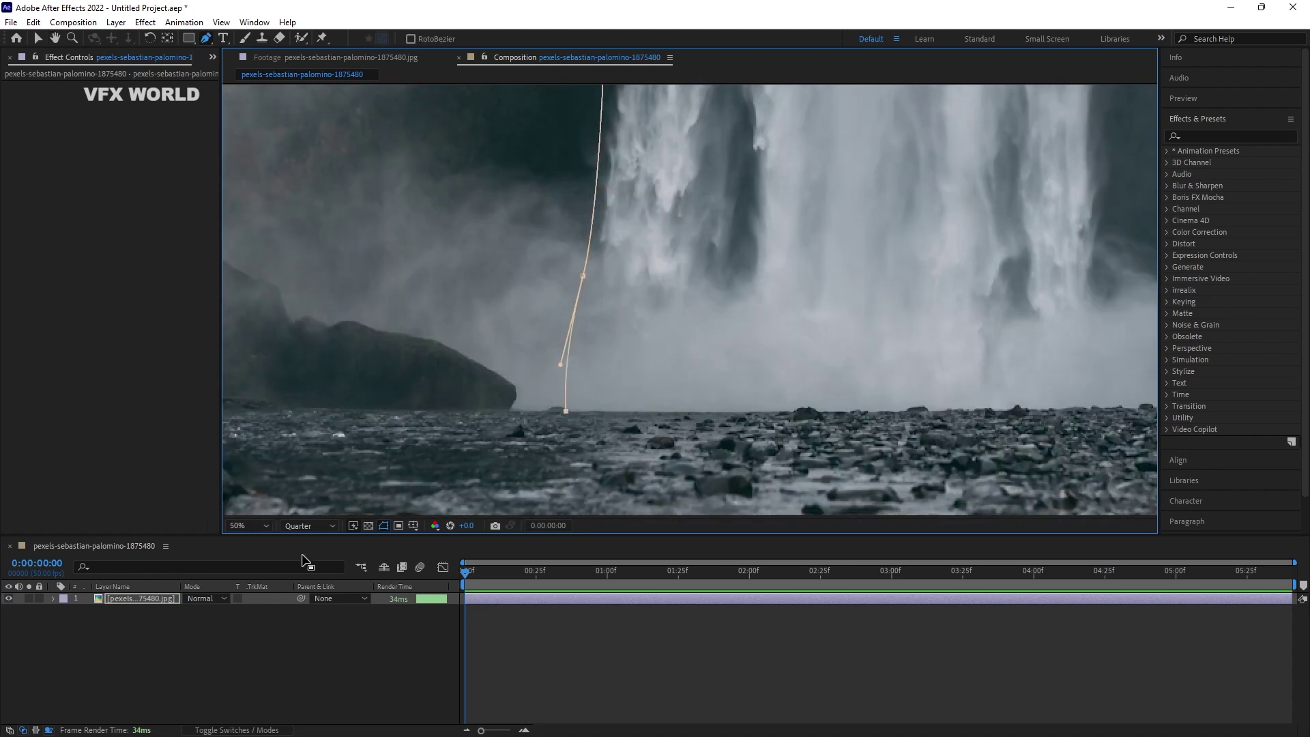
Deselect and reselect the waterfall layer to inspect the traced mask path
left_click(222, 693)
scroll(588, 372, "down", 5)
scroll(547, 375, "up", 1)
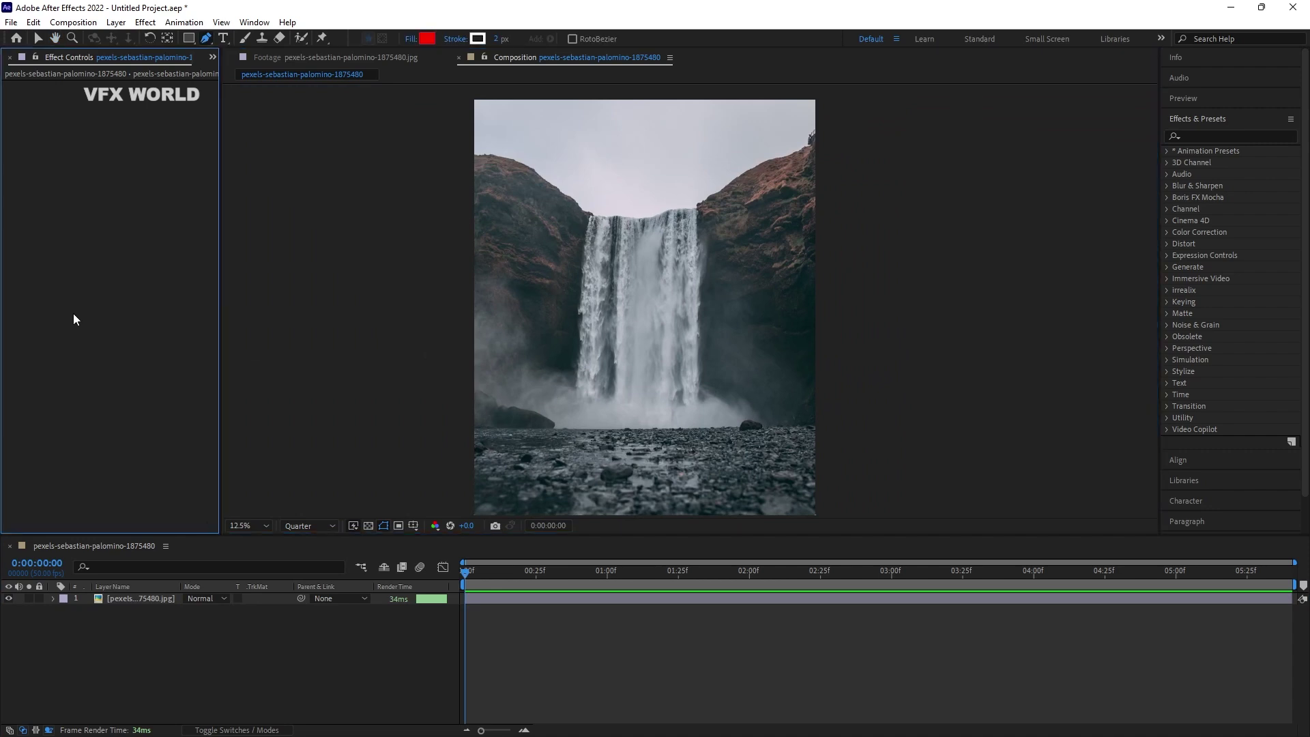
left_click(148, 599)
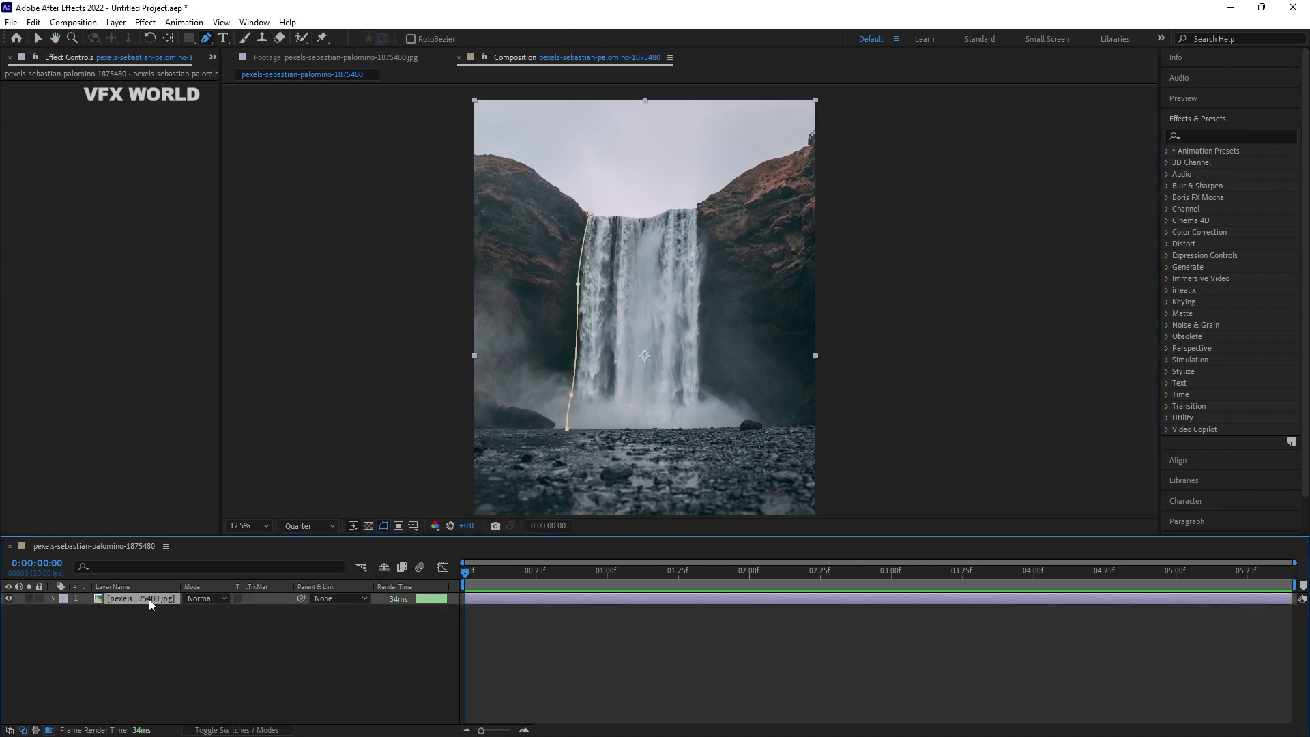
scroll(611, 232, "up", 2)
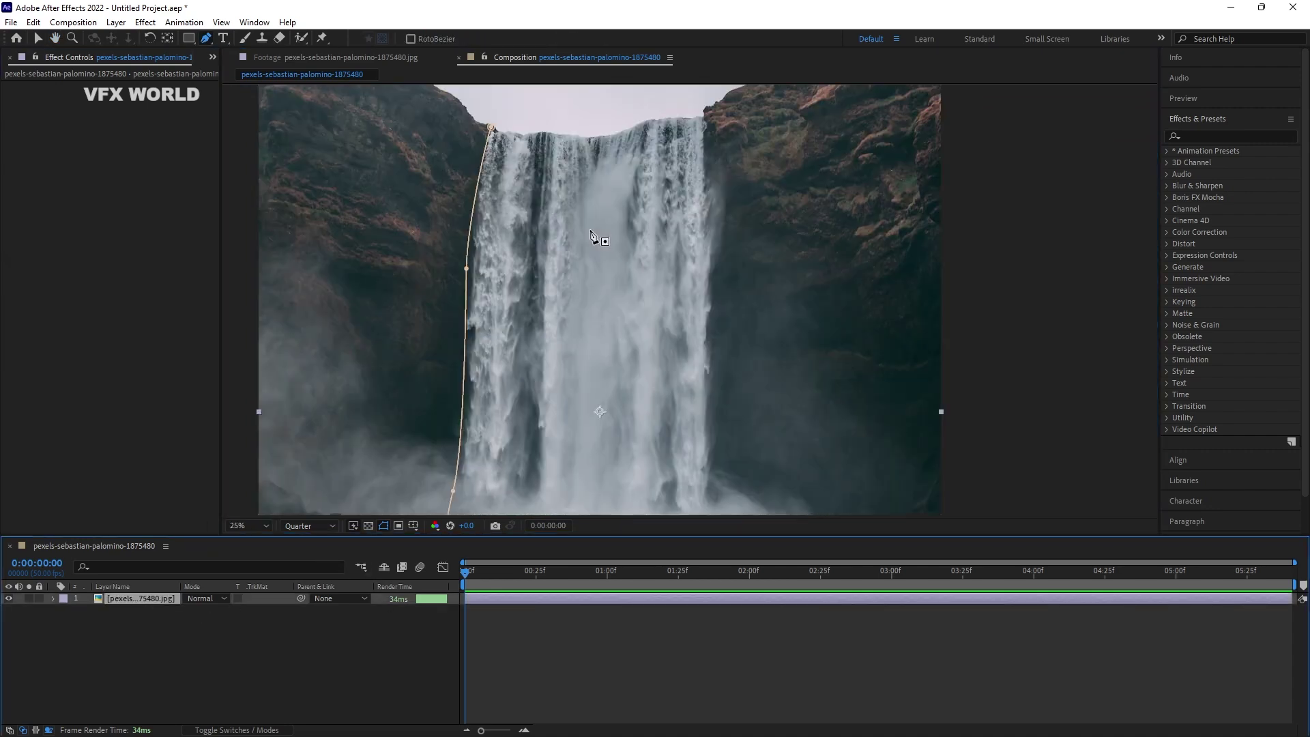
scroll(635, 189, "down", 2)
scroll(621, 208, "up", 2)
scroll(622, 212, "down", 1)
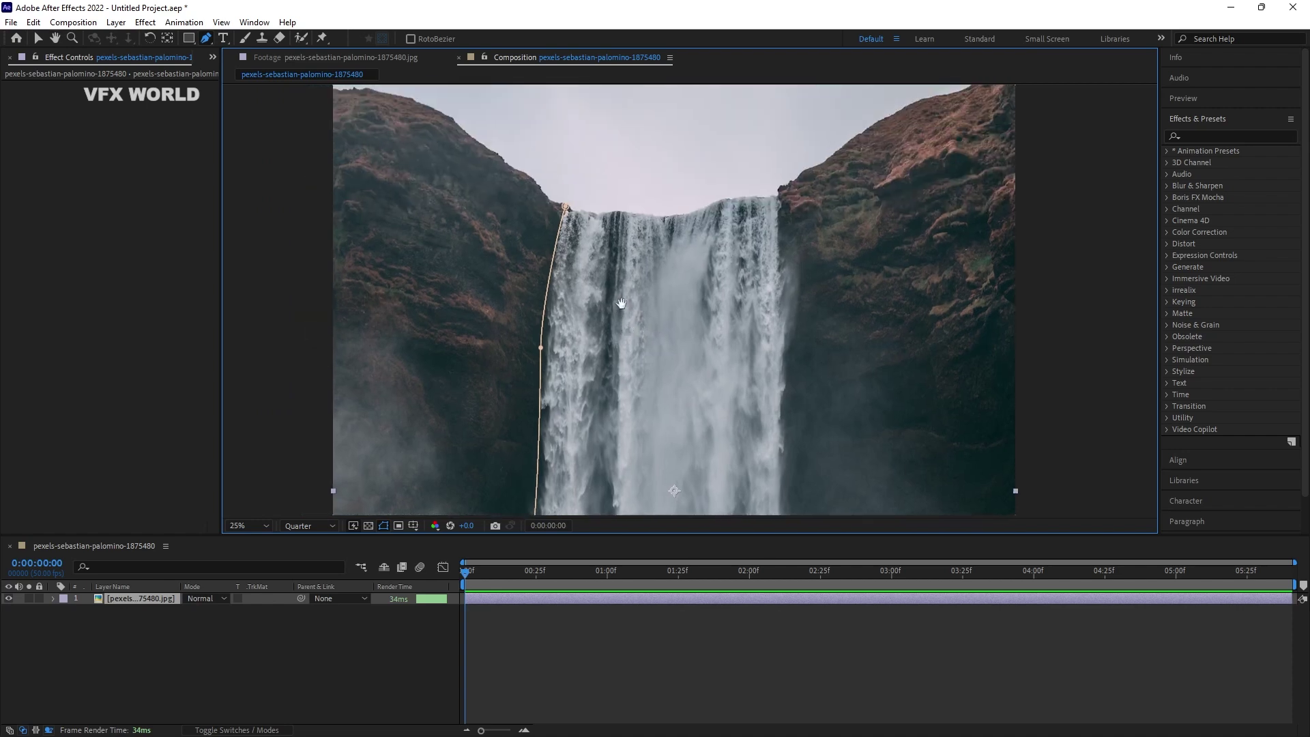
scroll(541, 350, "down", 4)
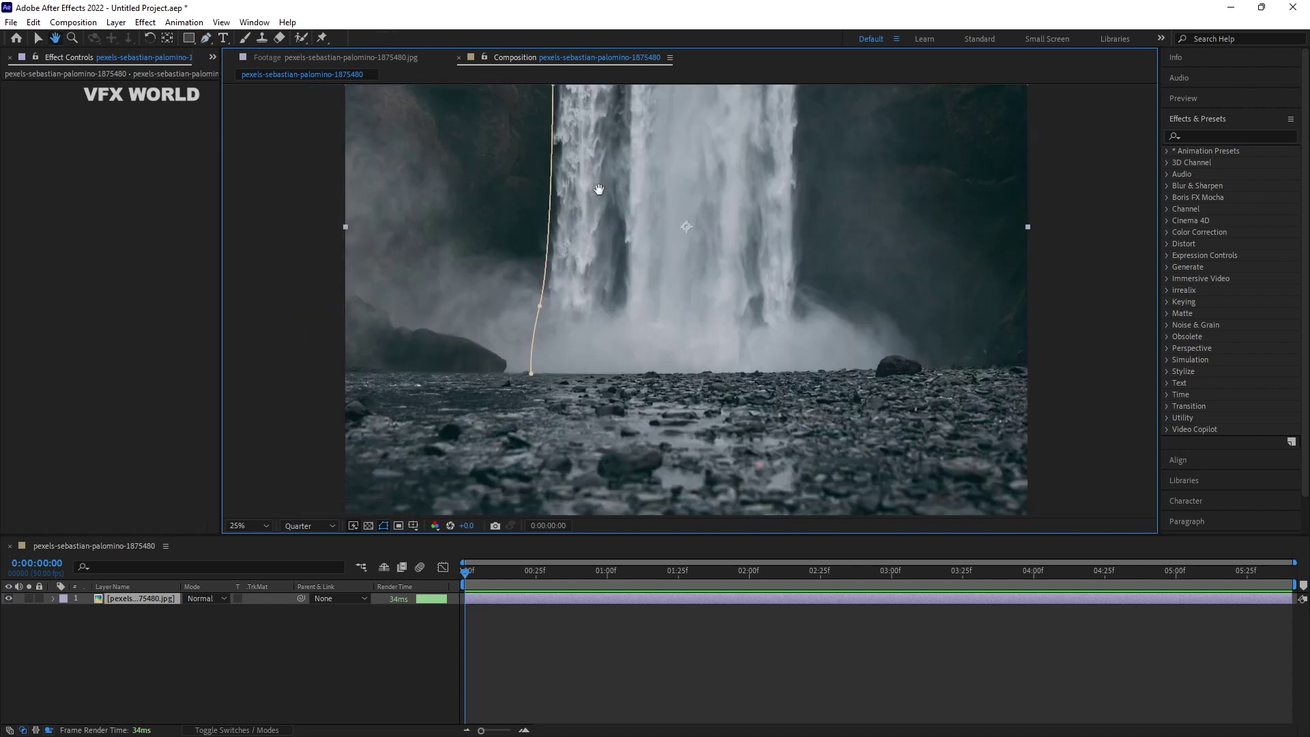
scroll(550, 136, "up", 3)
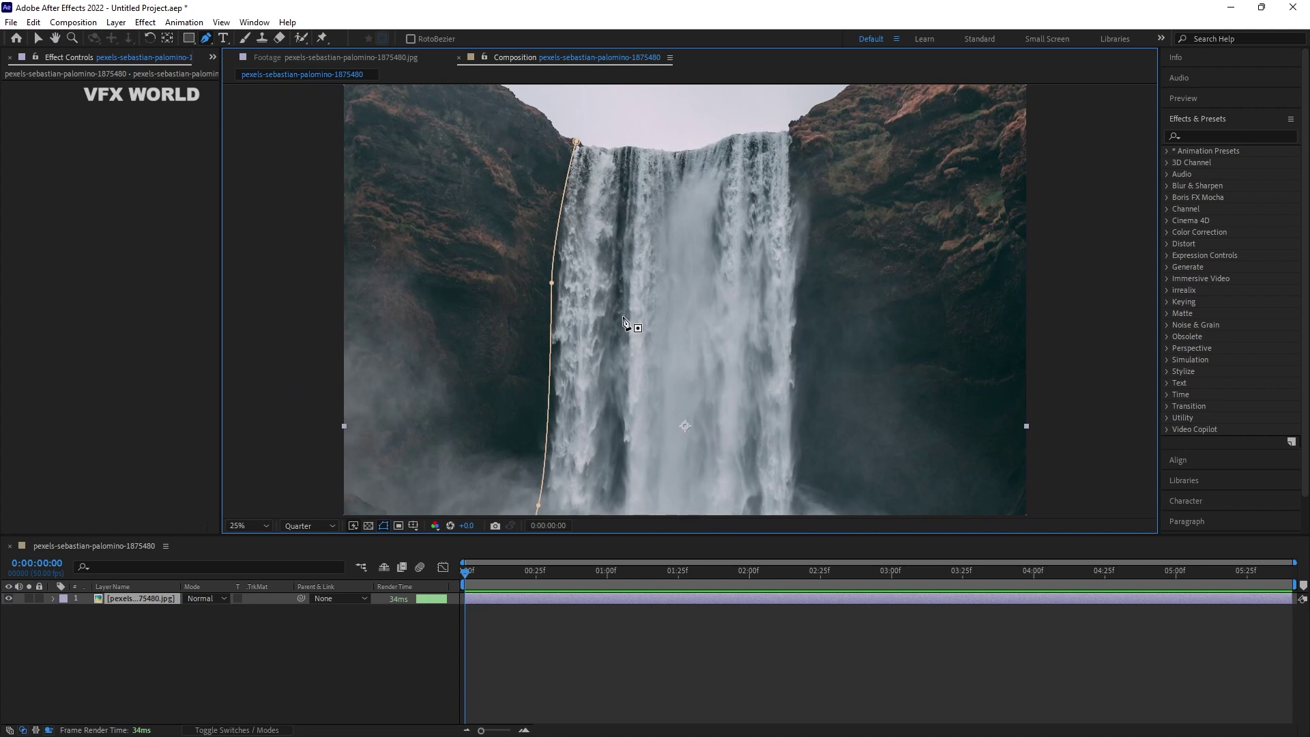
scroll(632, 146, "up", 3)
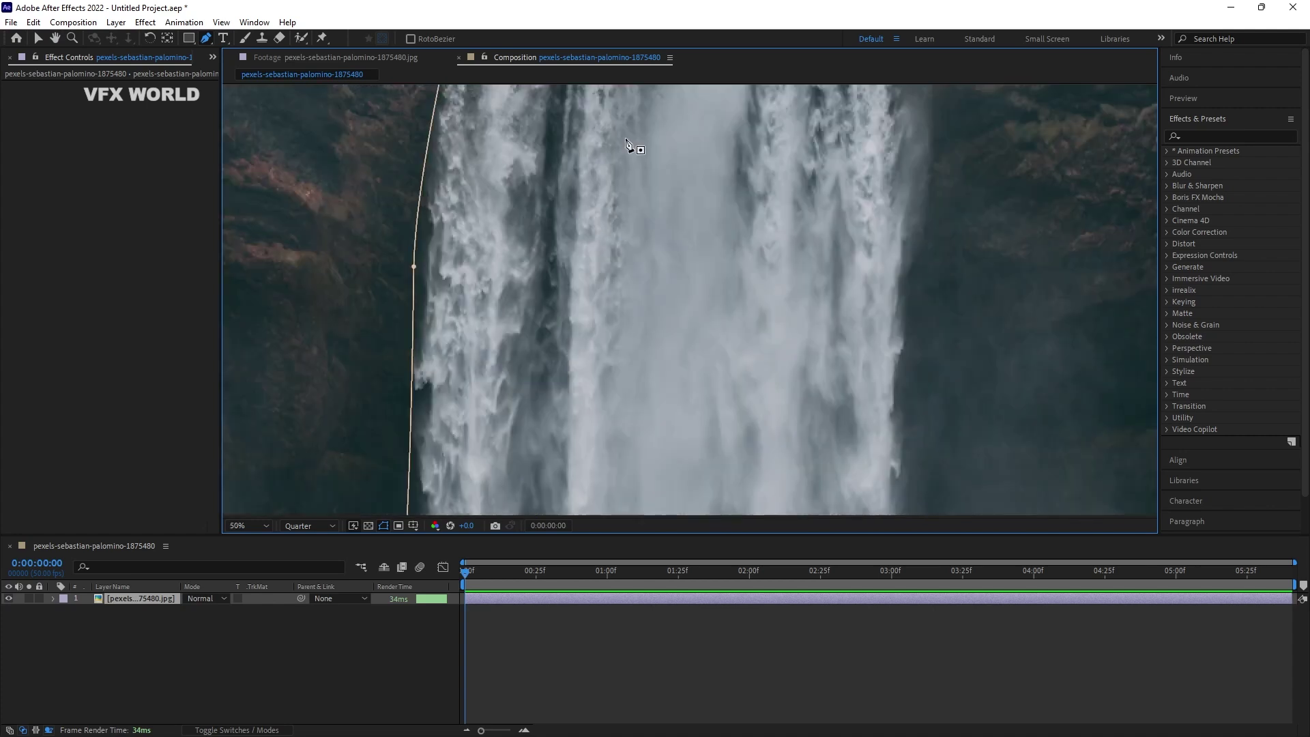
scroll(672, 376, "down", 2)
key("space")
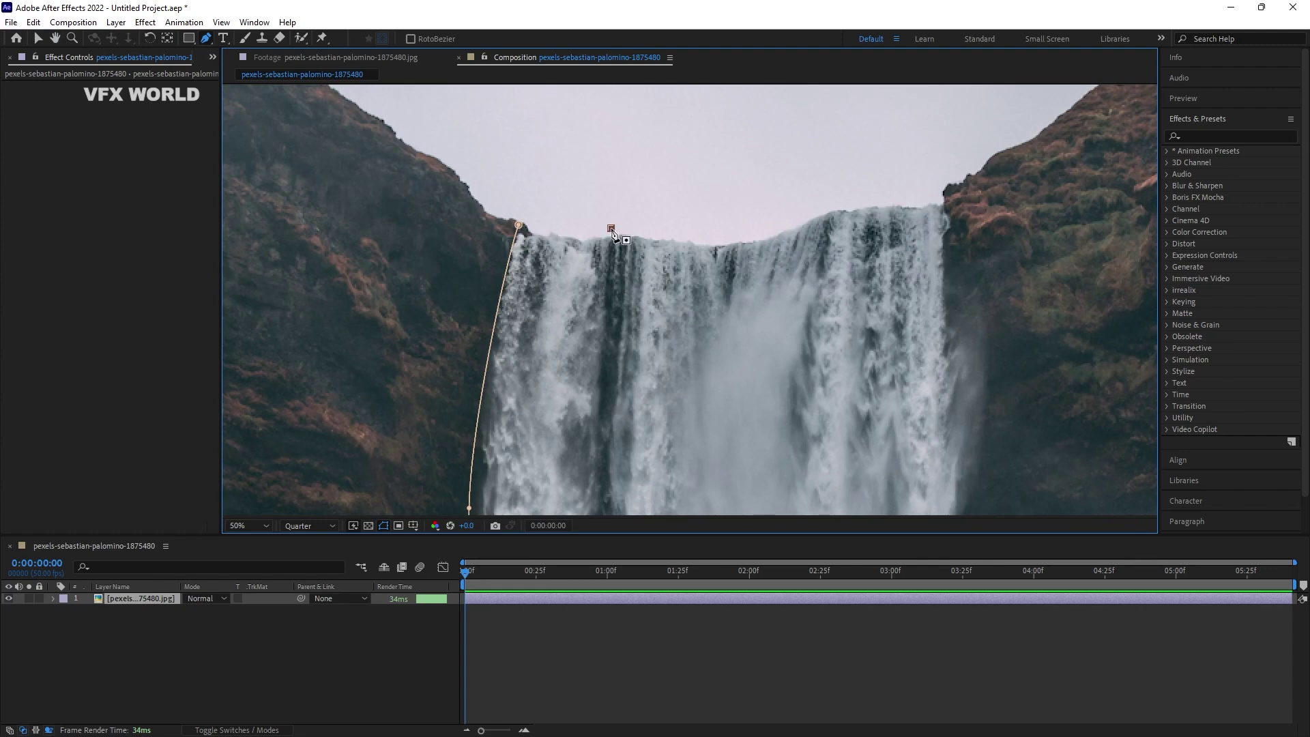
scroll(623, 453, "up", 2)
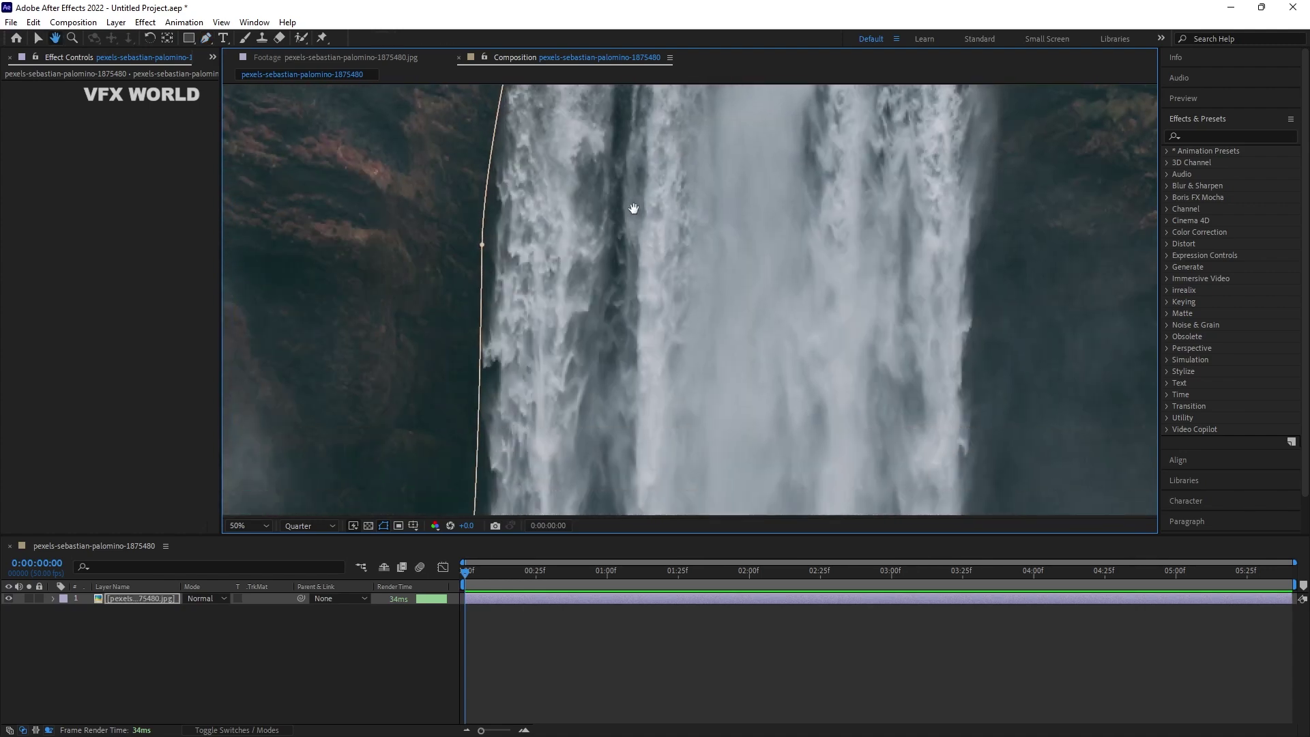
Draw a second mask path just inside the first, from the crest to the rocky ground
left_click(615, 241)
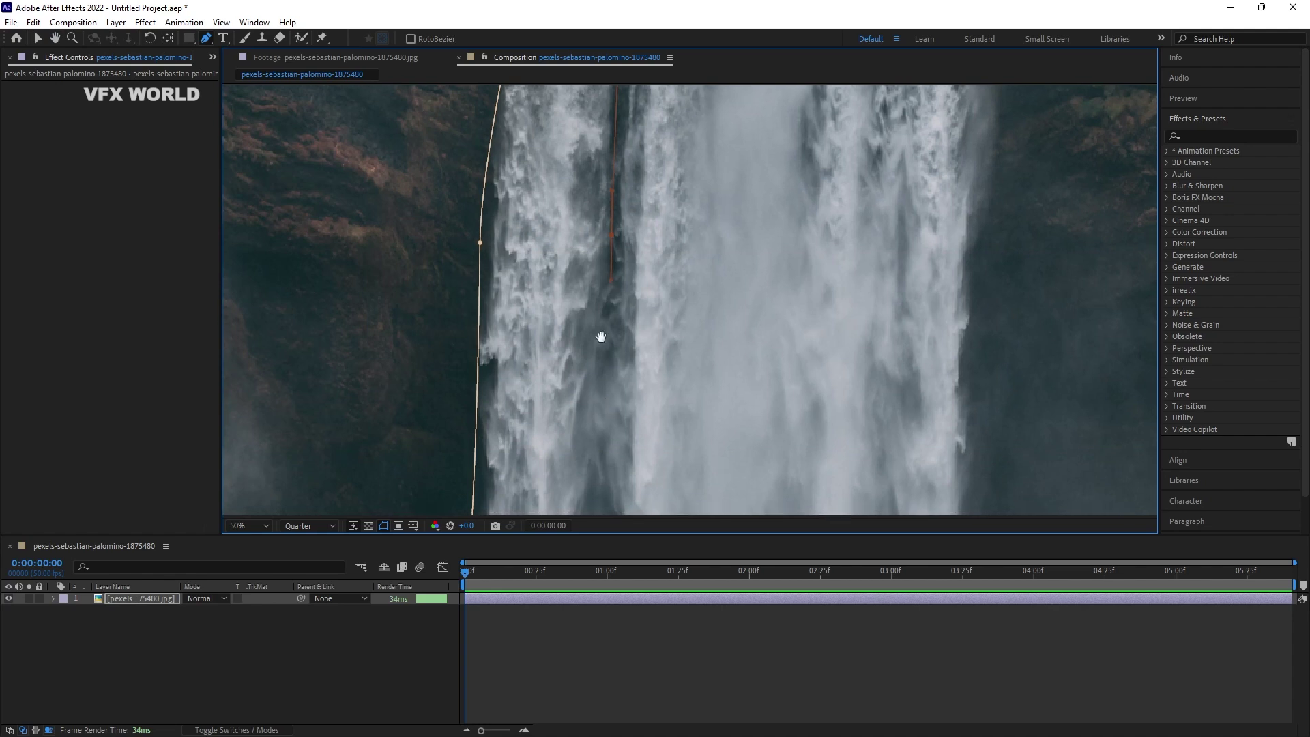
scroll(601, 337, "down", 5)
left_click(608, 413)
left_click(596, 456)
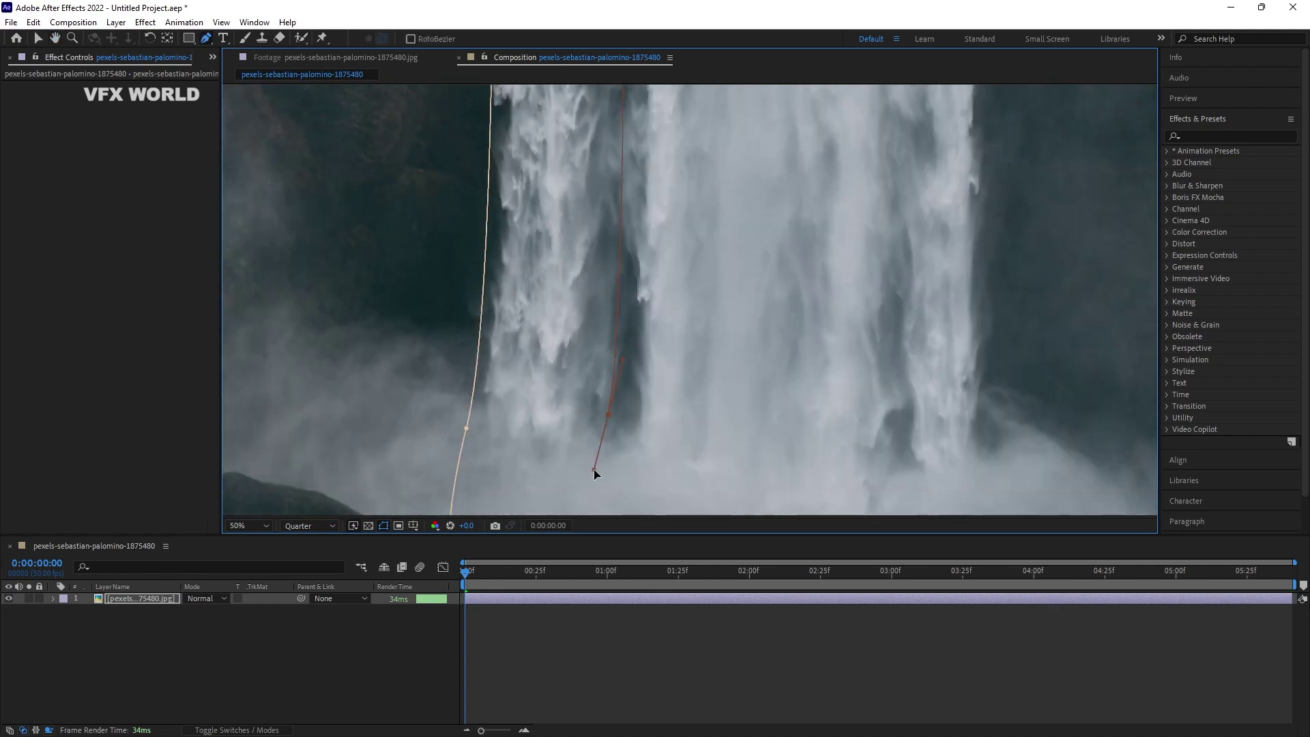
left_click_drag(594, 473, 597, 319)
left_click(594, 408)
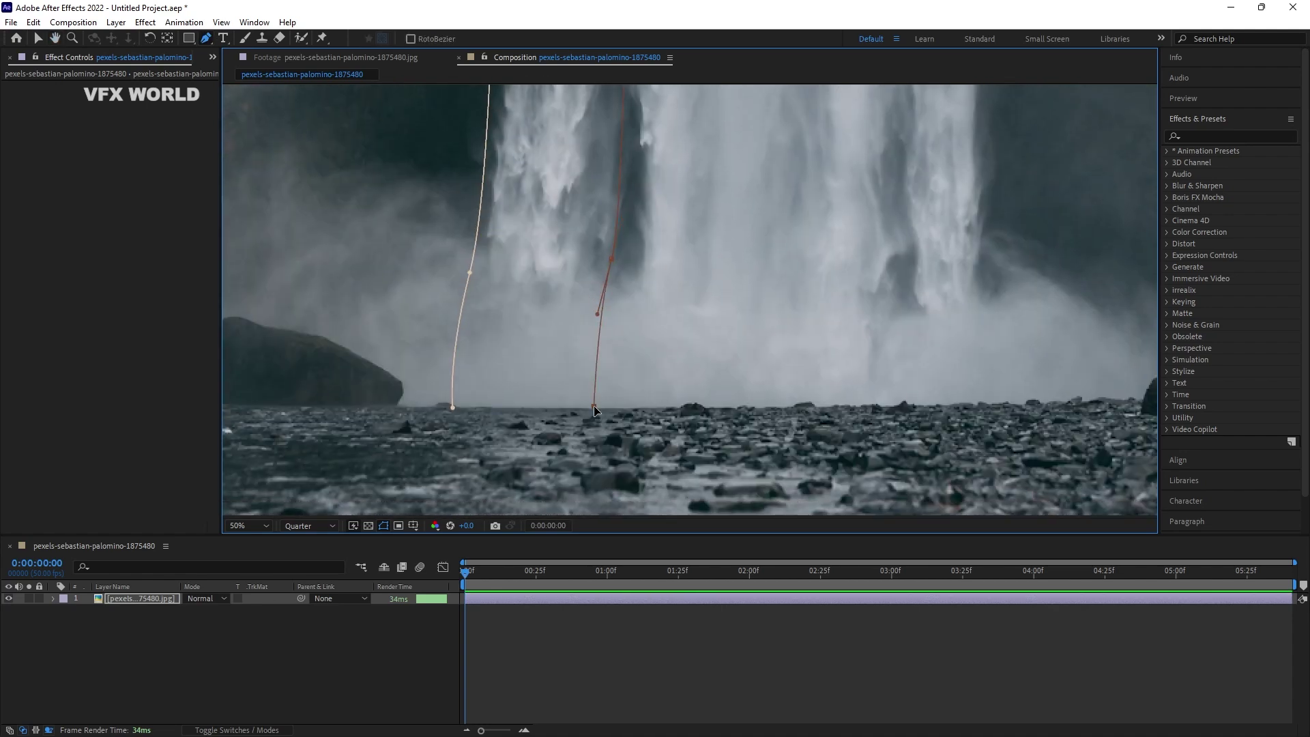
Pan over both masks from crest to base, then click into the Effects & Presets search
left_click(328, 654)
scroll(506, 375, "down", 2)
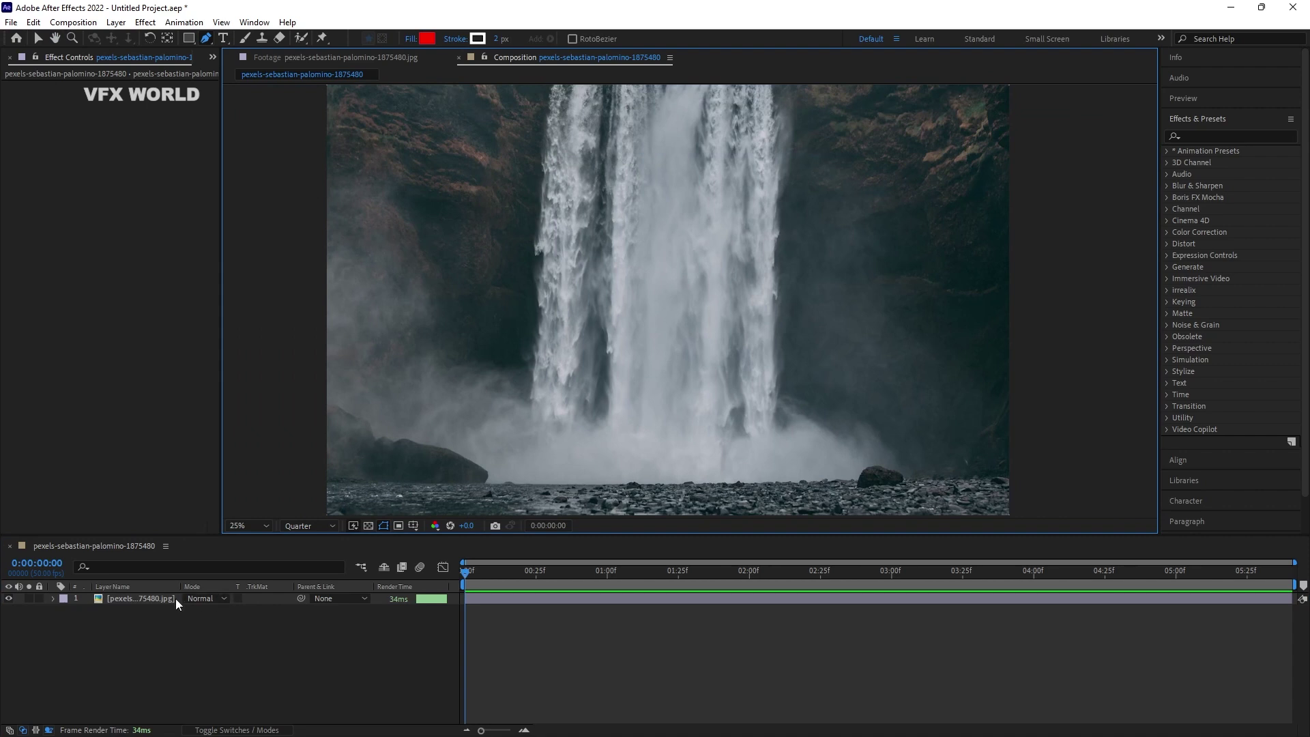
left_click(176, 599)
left_click_drag(600, 175, 689, 313)
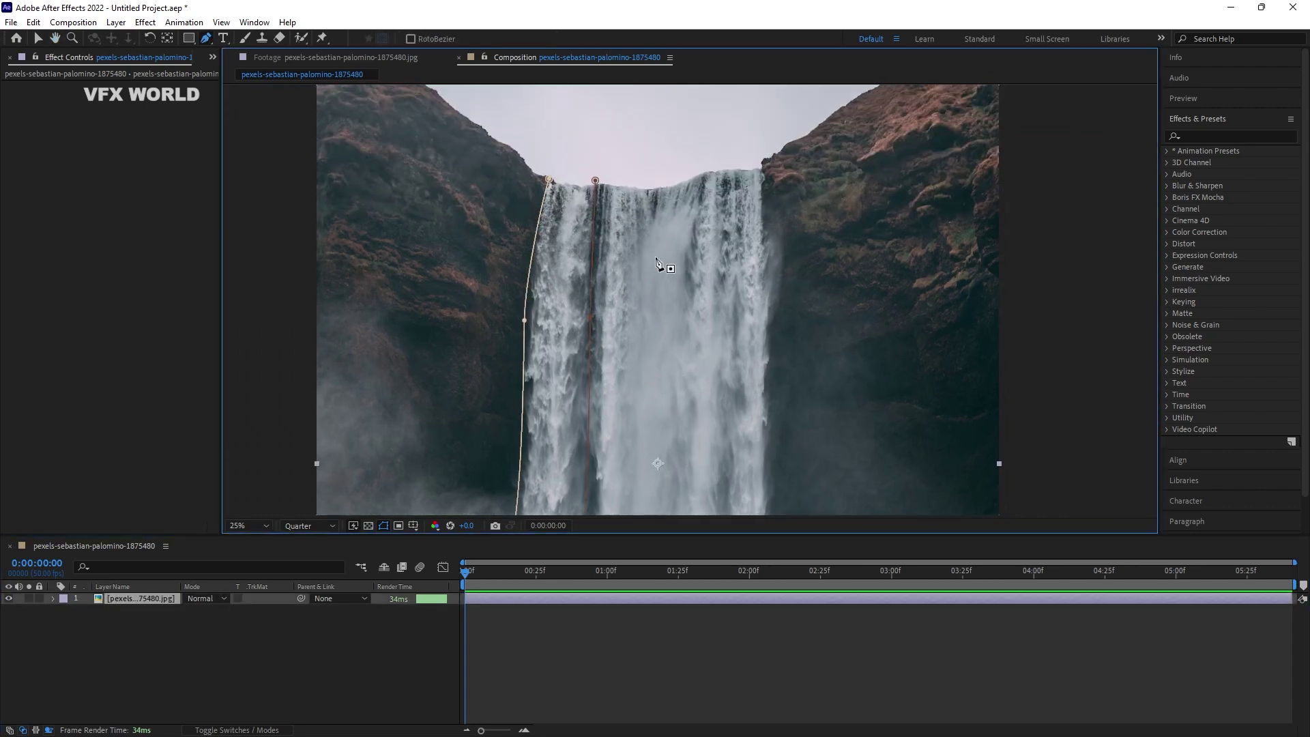
left_click_drag(657, 263, 700, 149)
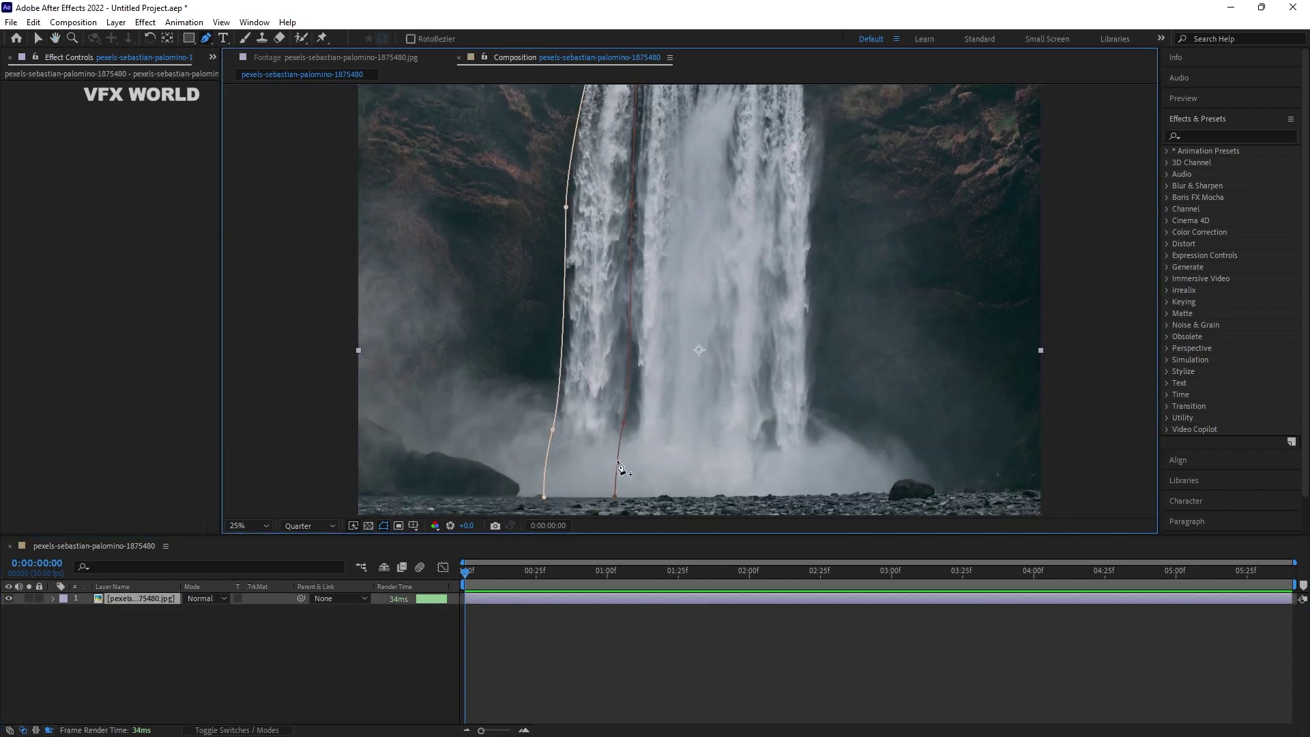
left_click_drag(534, 294, 522, 393)
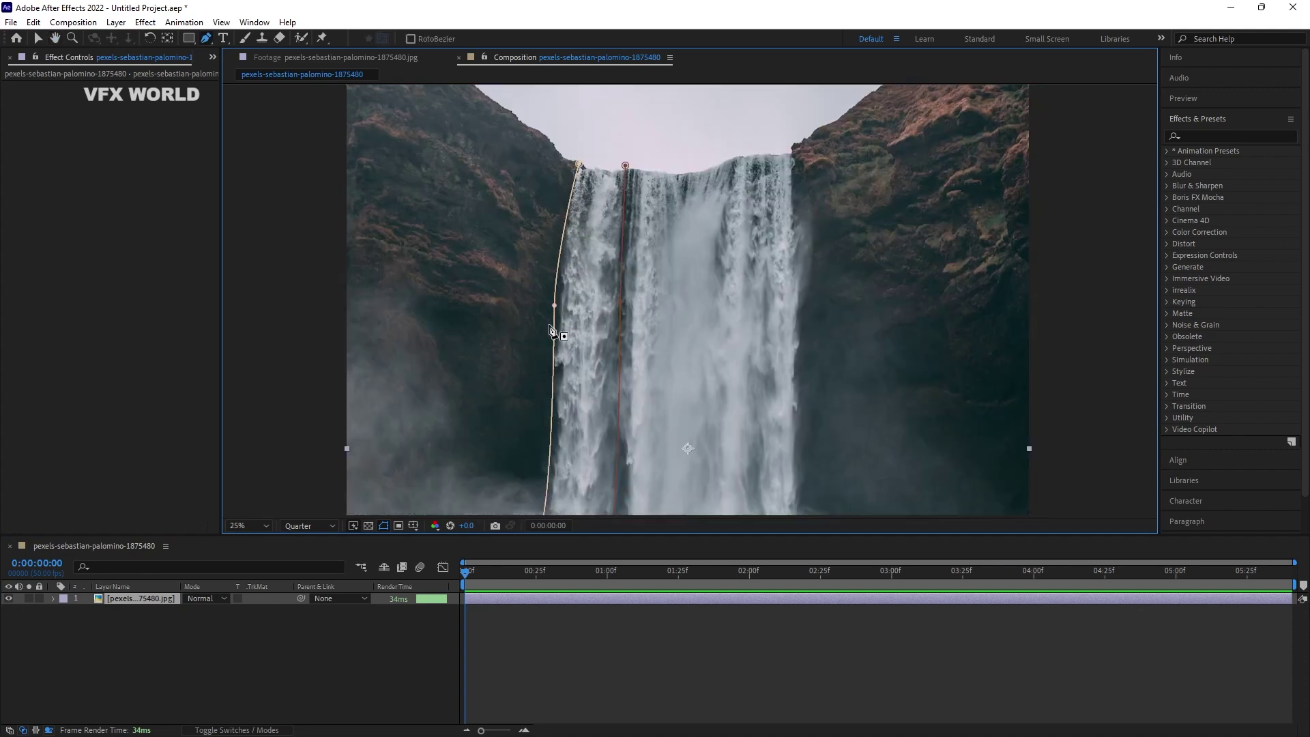
left_click_drag(525, 444, 544, 371)
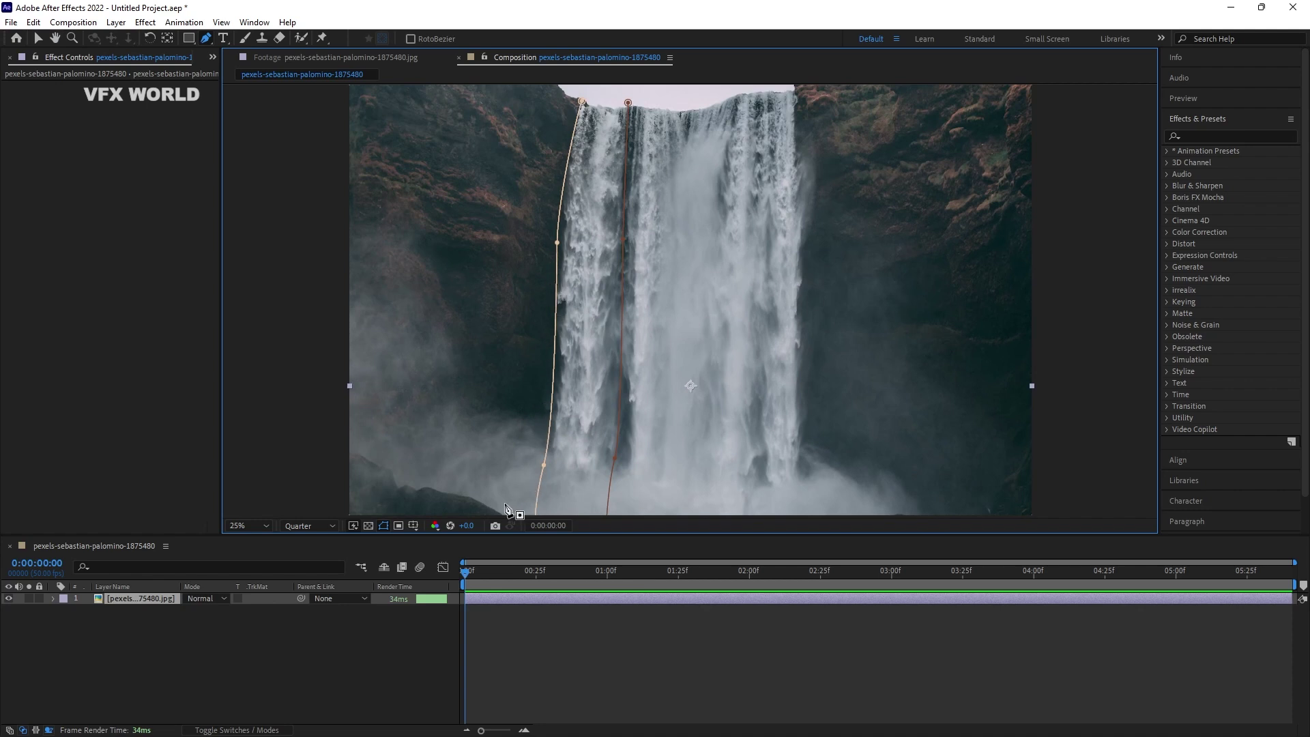
left_click(1235, 135)
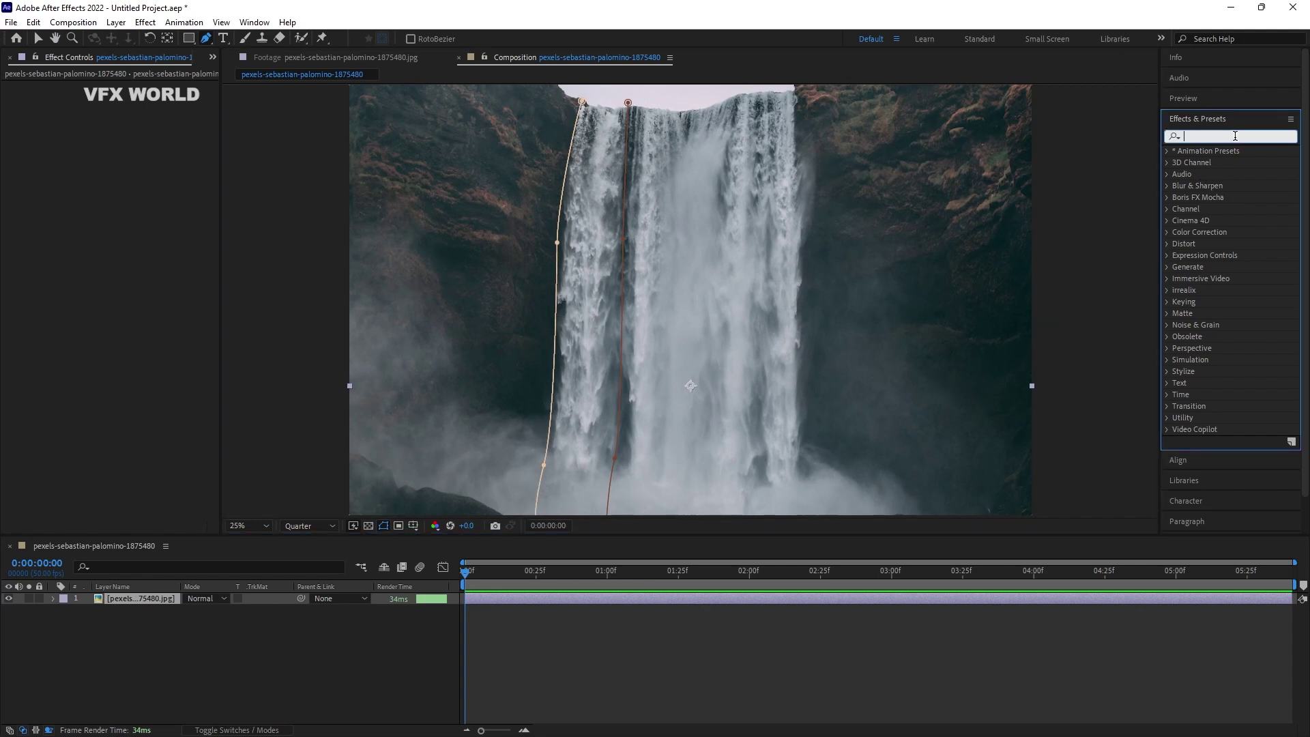
Search 'loop' and drag irrealix LoopFlow onto the waterfall layer in the viewer
type("loop")
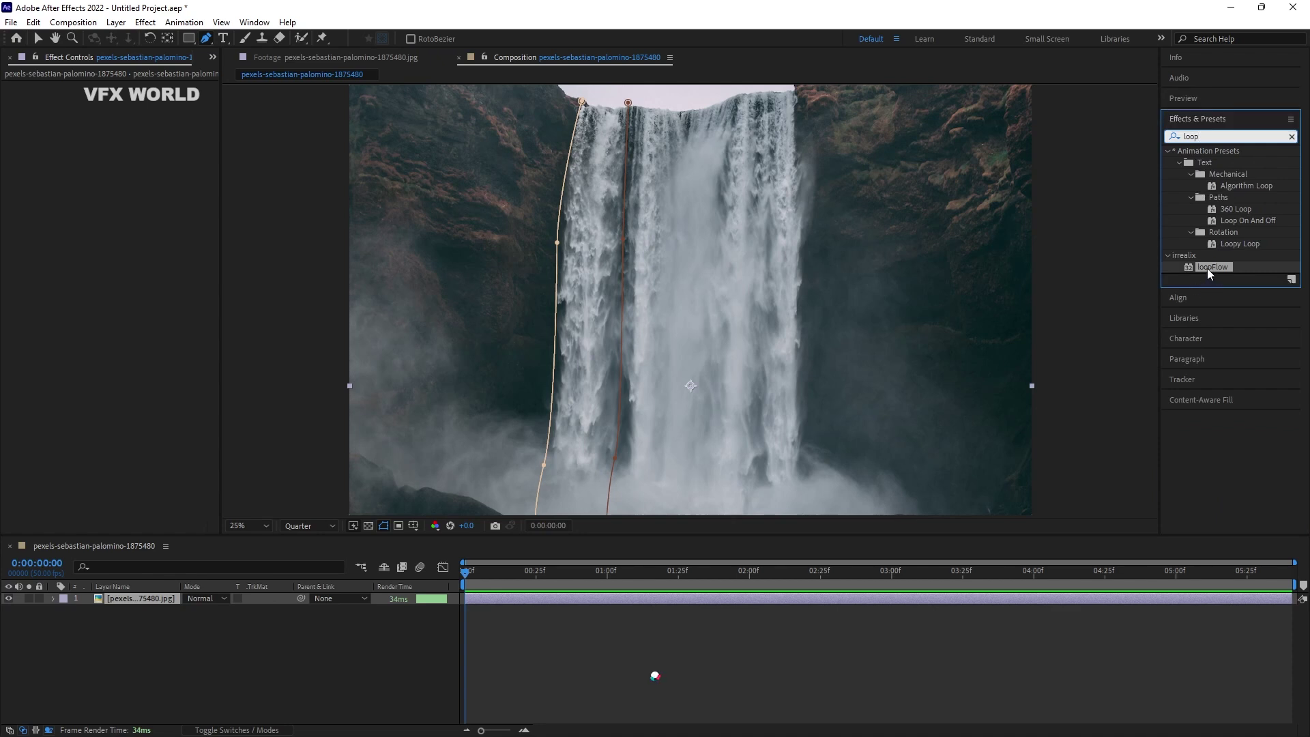
left_click_drag(1211, 267, 650, 327)
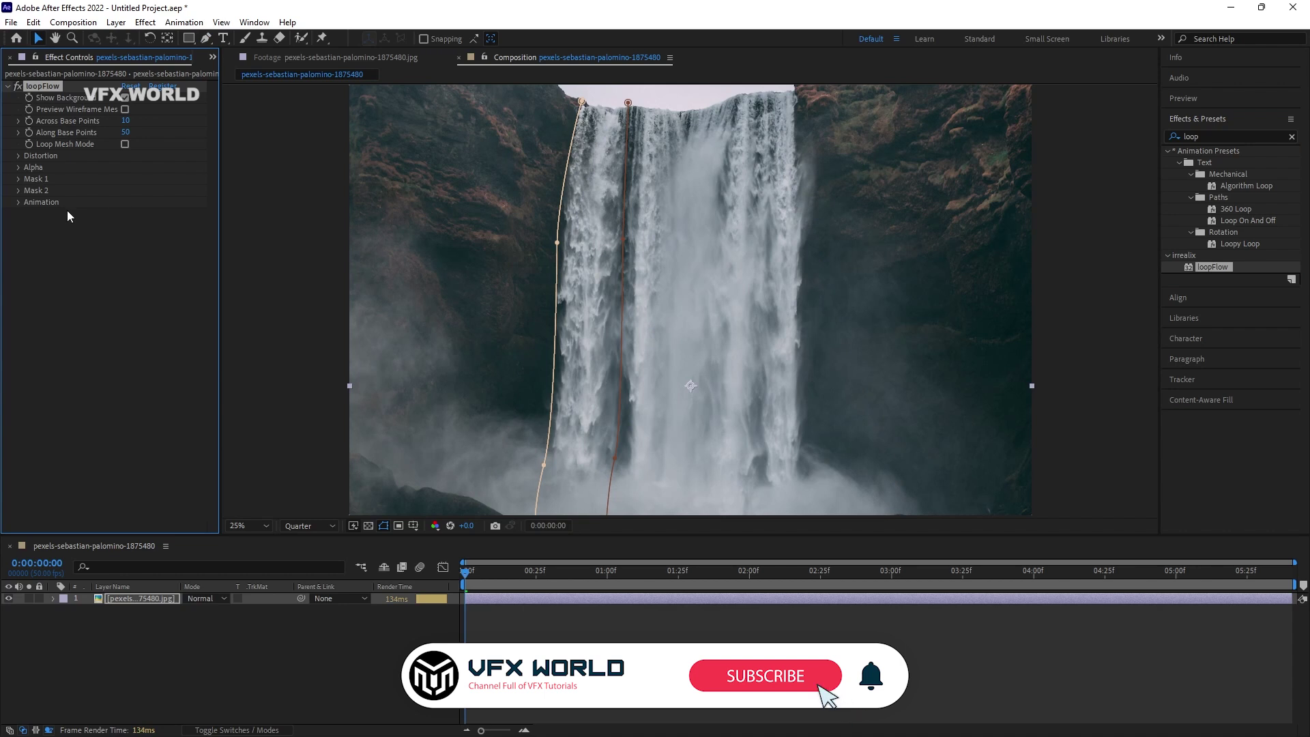
Choose Mask 1 and Mask 2 in loopFlow's two mask slots, and switch preview resolution to Full
left_click(19, 179)
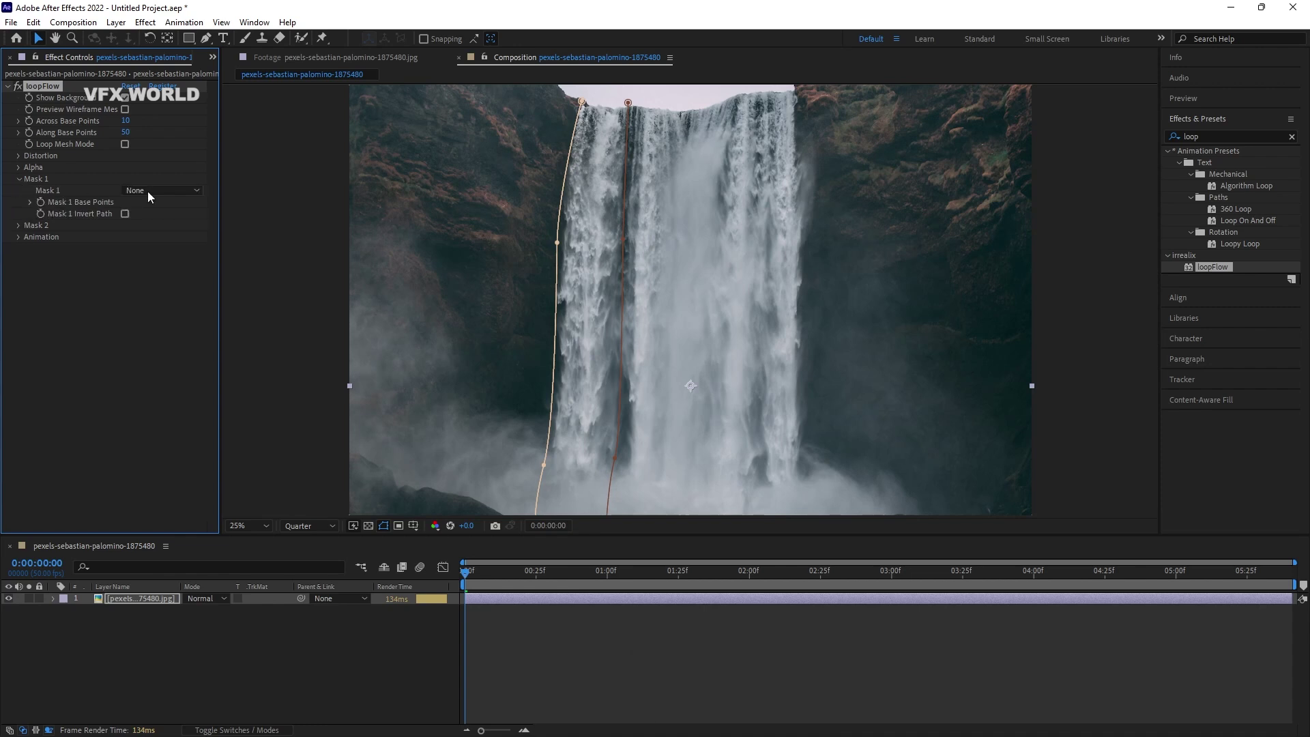
left_click(164, 193)
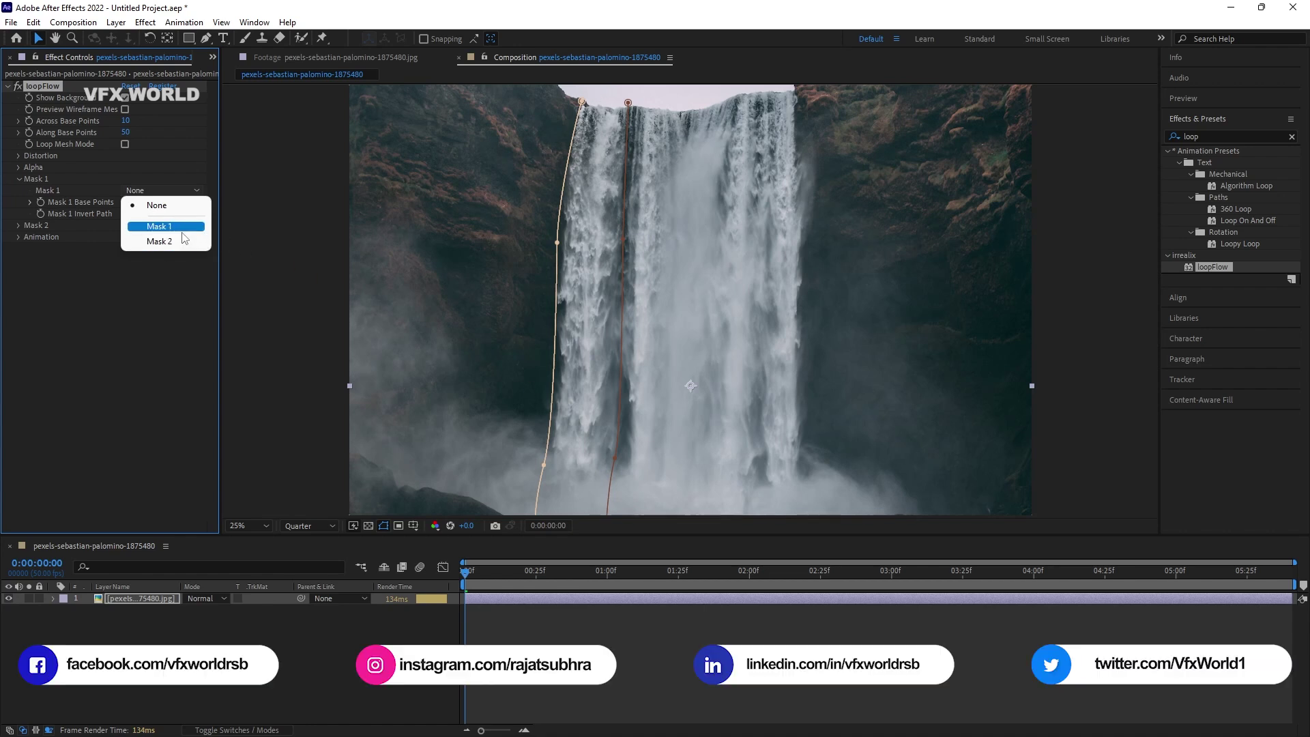
left_click(171, 227)
left_click(18, 225)
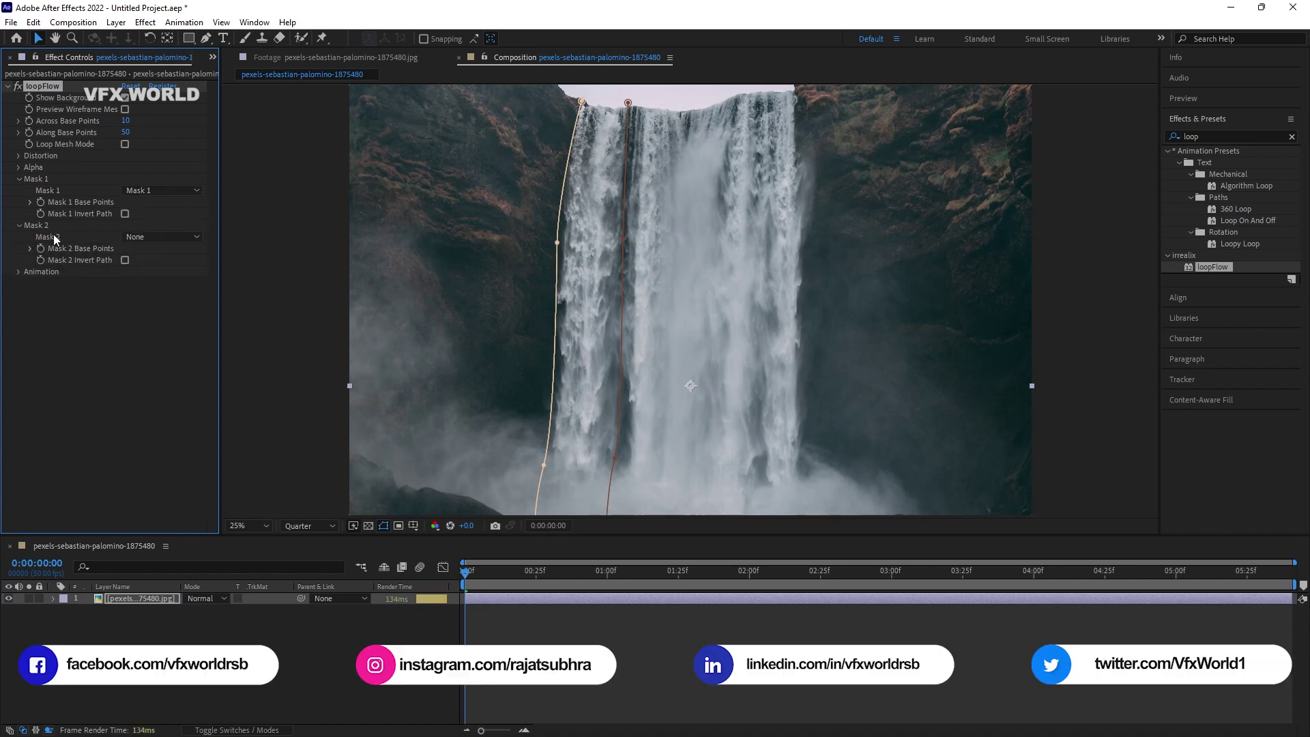
left_click(164, 237)
left_click(181, 291)
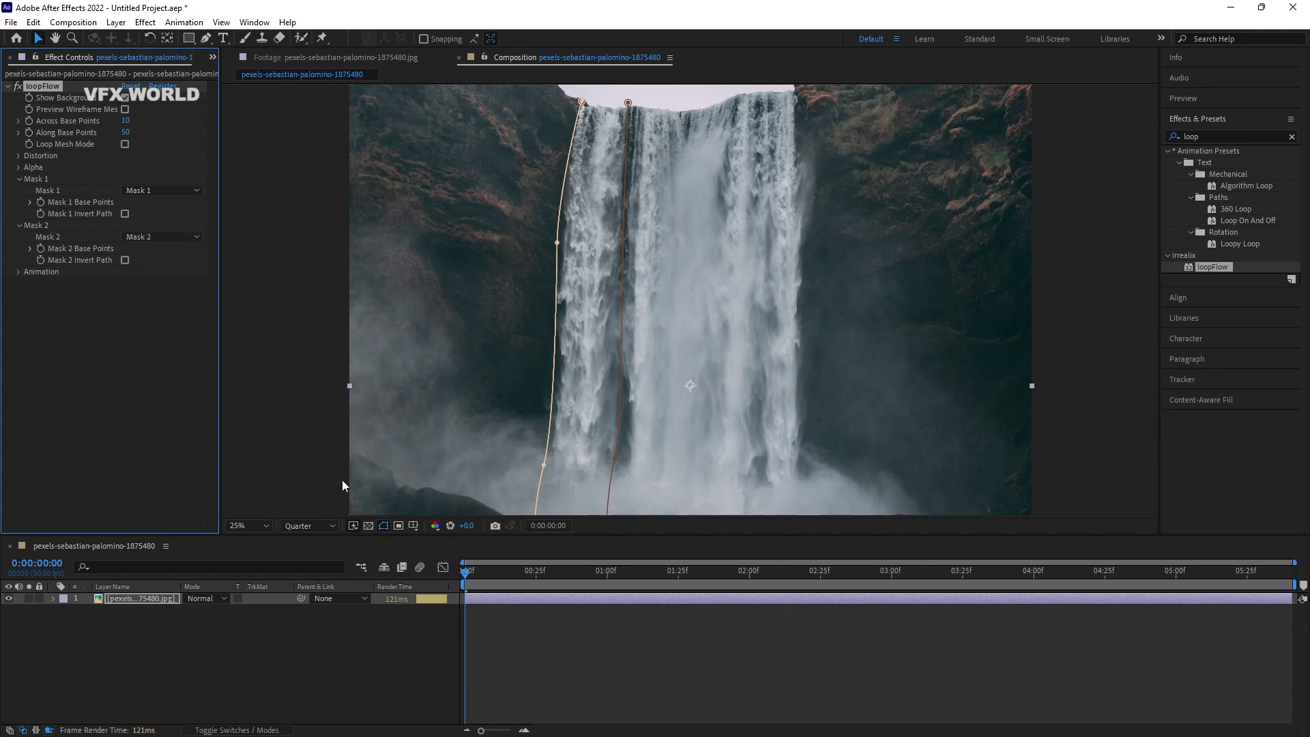
left_click(281, 526)
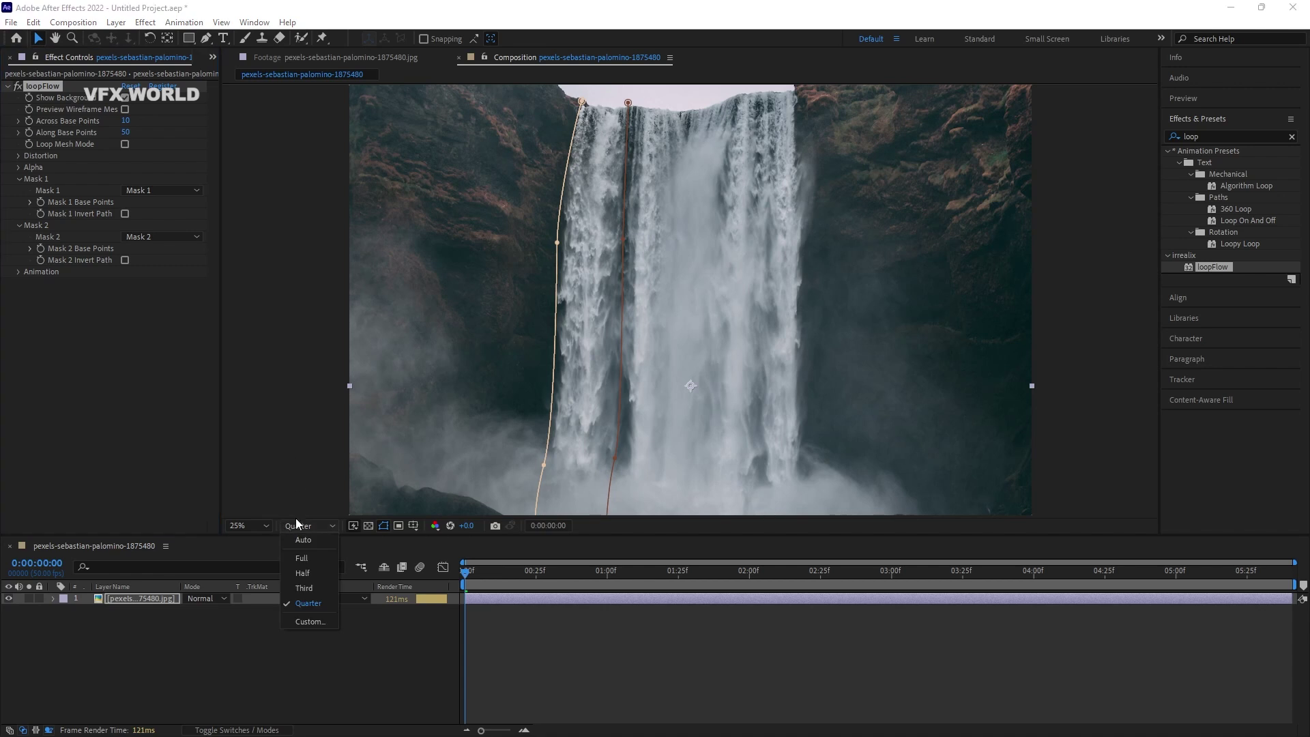
left_click(292, 560)
Set the viewer magnification to Fit and deselect the layer to hide mask paths
left_click(265, 525)
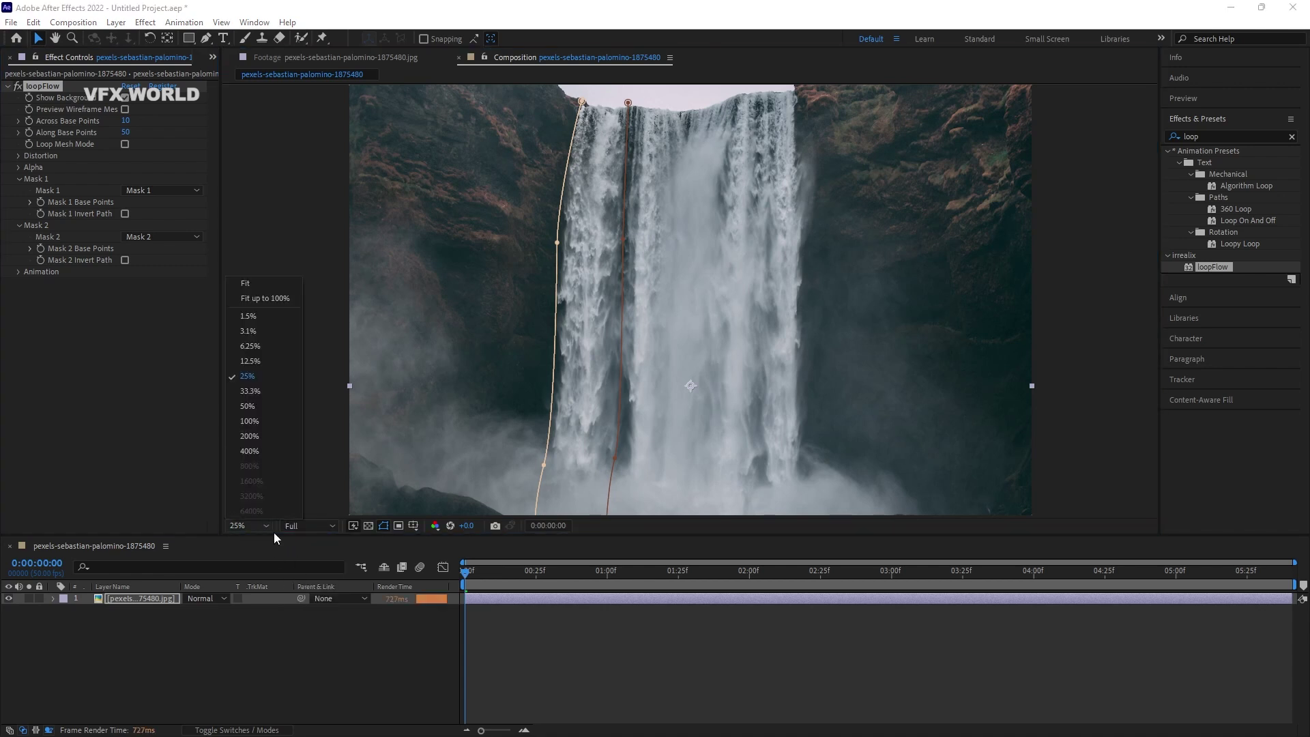
left_click(301, 524)
left_click(305, 539)
left_click(251, 526)
left_click(264, 302)
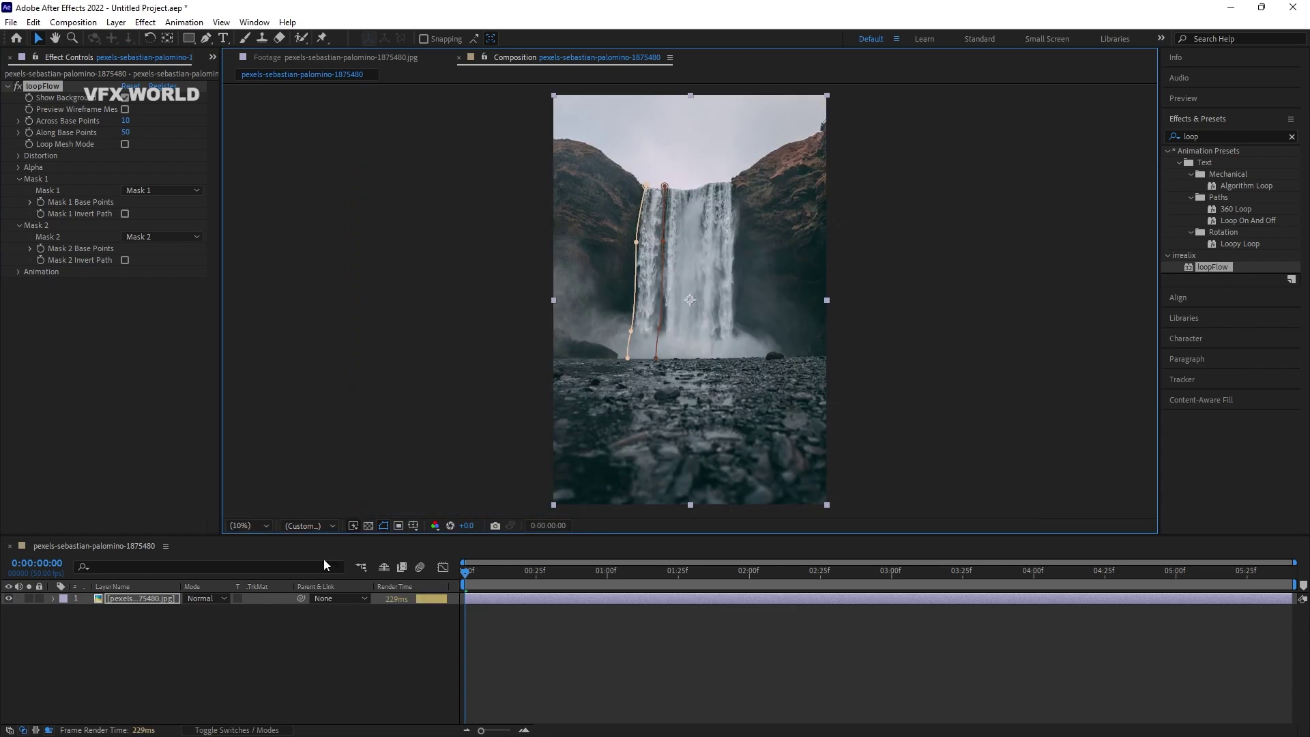
left_click(322, 610)
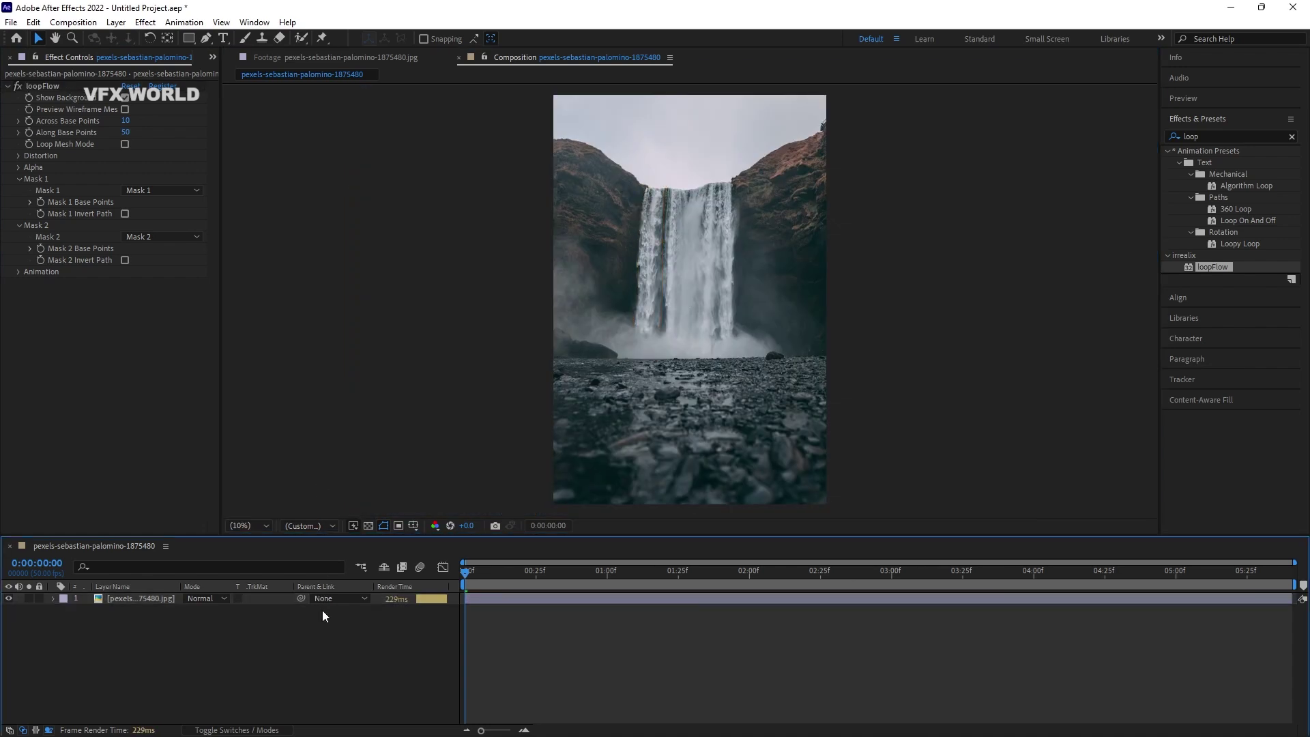
Play the looping waterfall preview, stop it, and scrub through the opening frames
key("space")
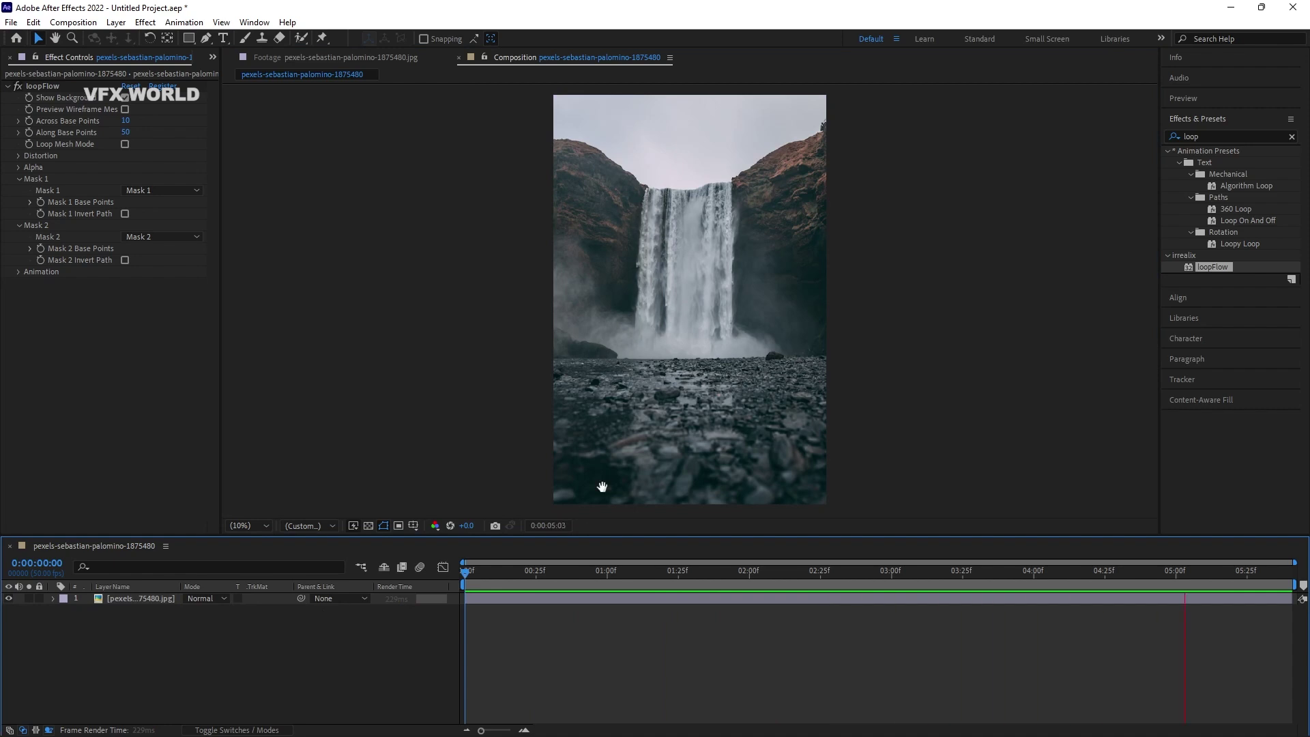
left_click(491, 573)
scroll(539, 195, "up", 3)
scroll(604, 309, "up", 1)
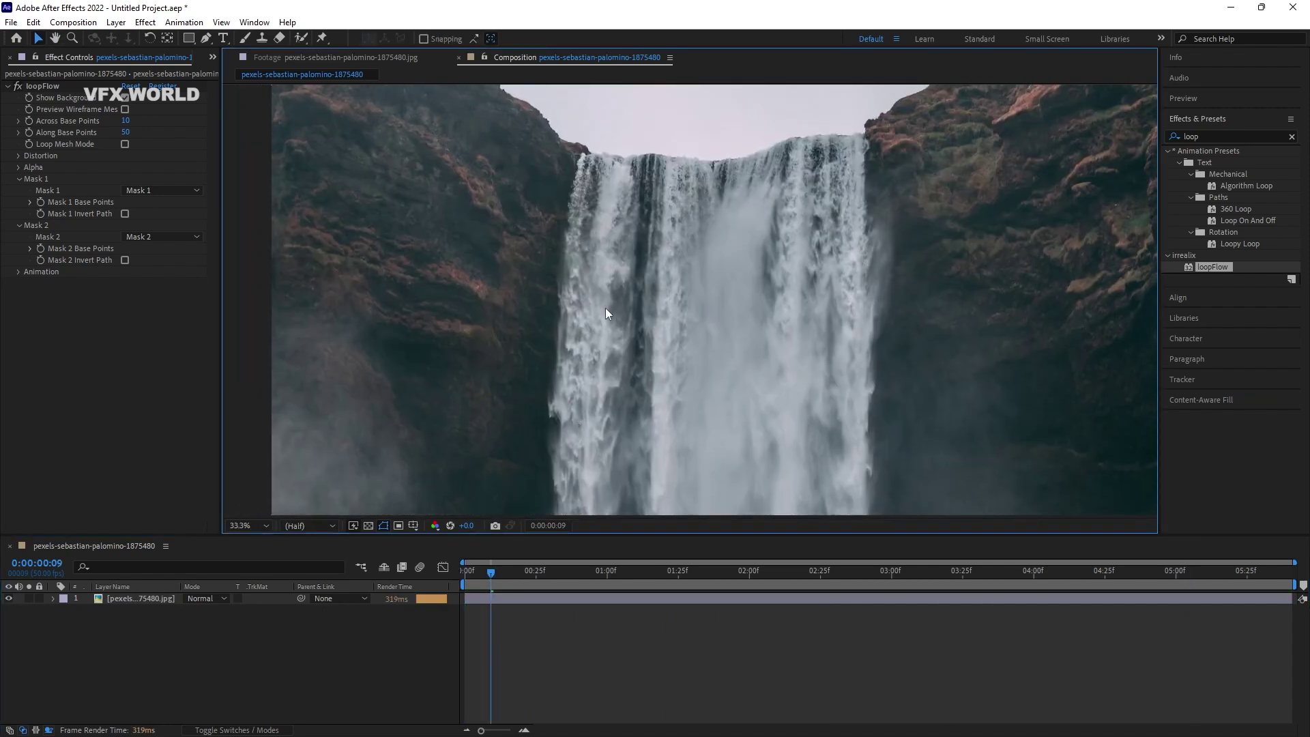
mouse_move(480, 573)
left_mouse_down()
mouse_move(537, 560)
mouse_move(672, 573)
mouse_move(496, 578)
mouse_move(587, 573)
left_mouse_up()
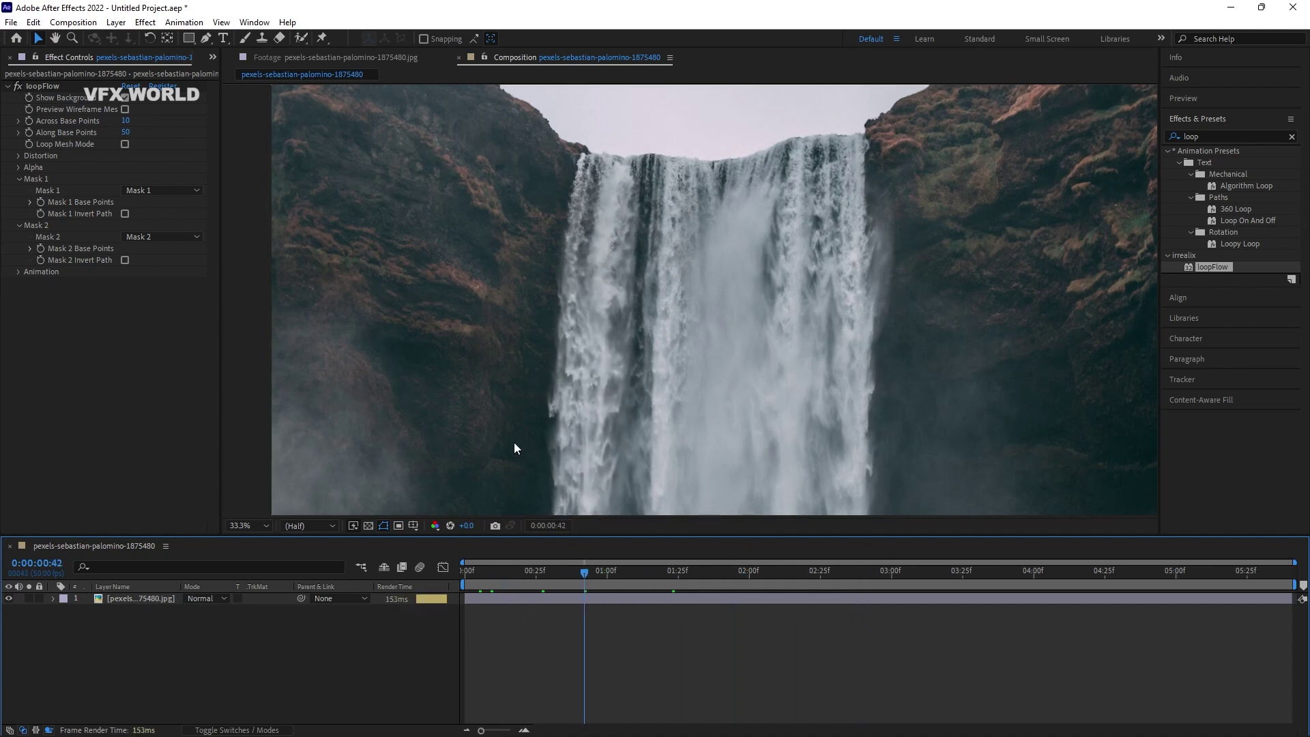
left_click(134, 596)
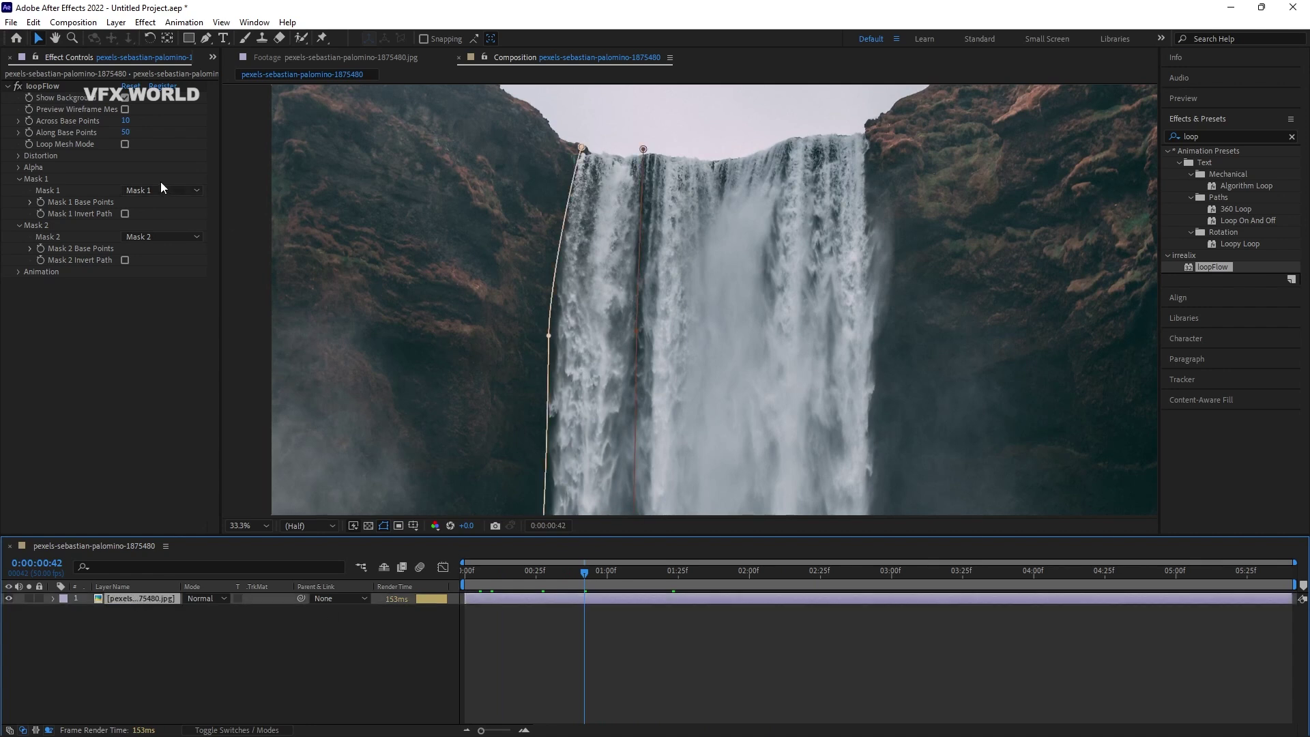
Show the wireframe mesh, set Across Base Points to 20, then hide the mesh again
left_click(125, 109)
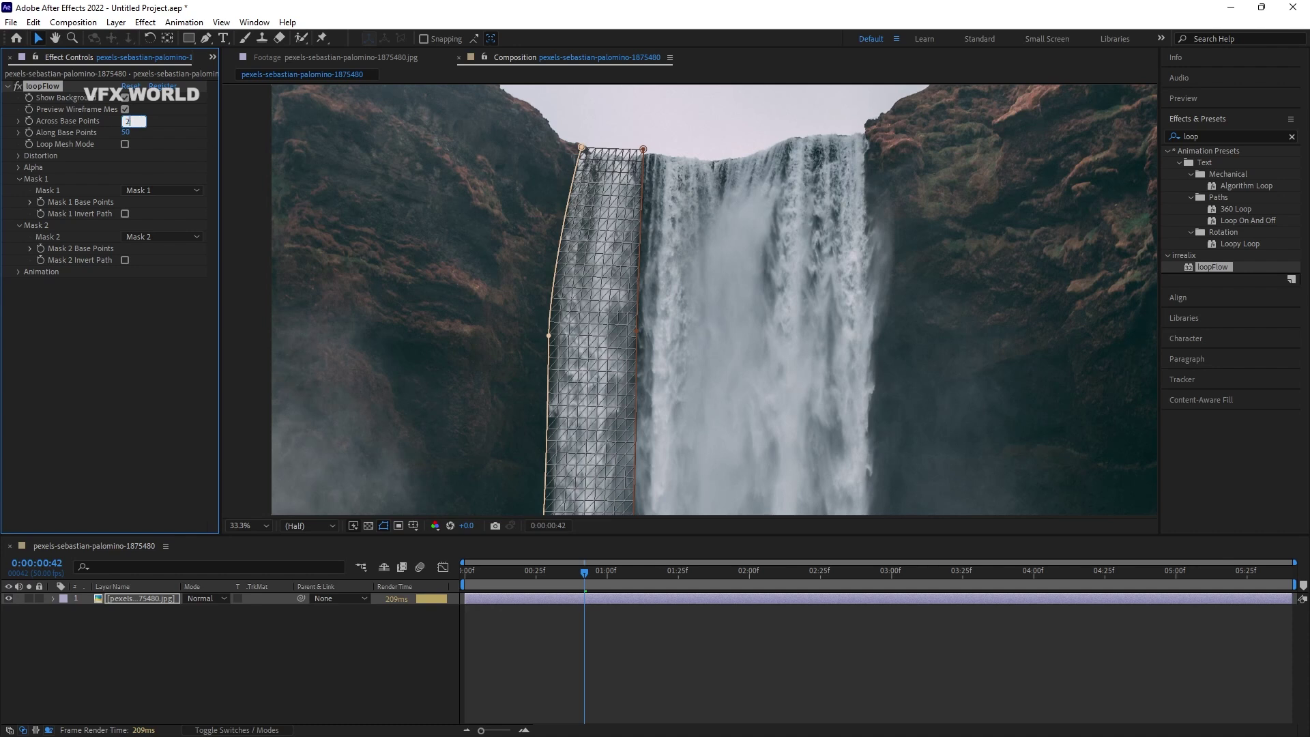
type("20")
key("Return")
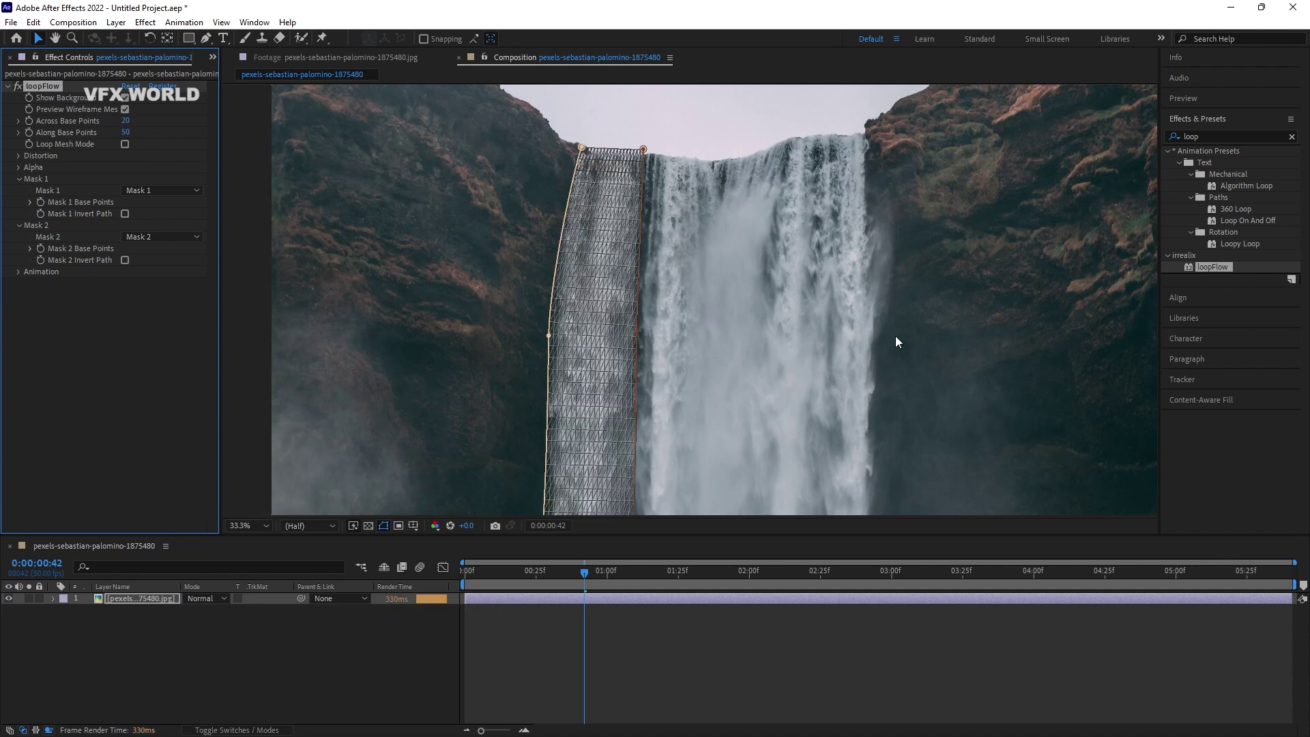
left_click(432, 645)
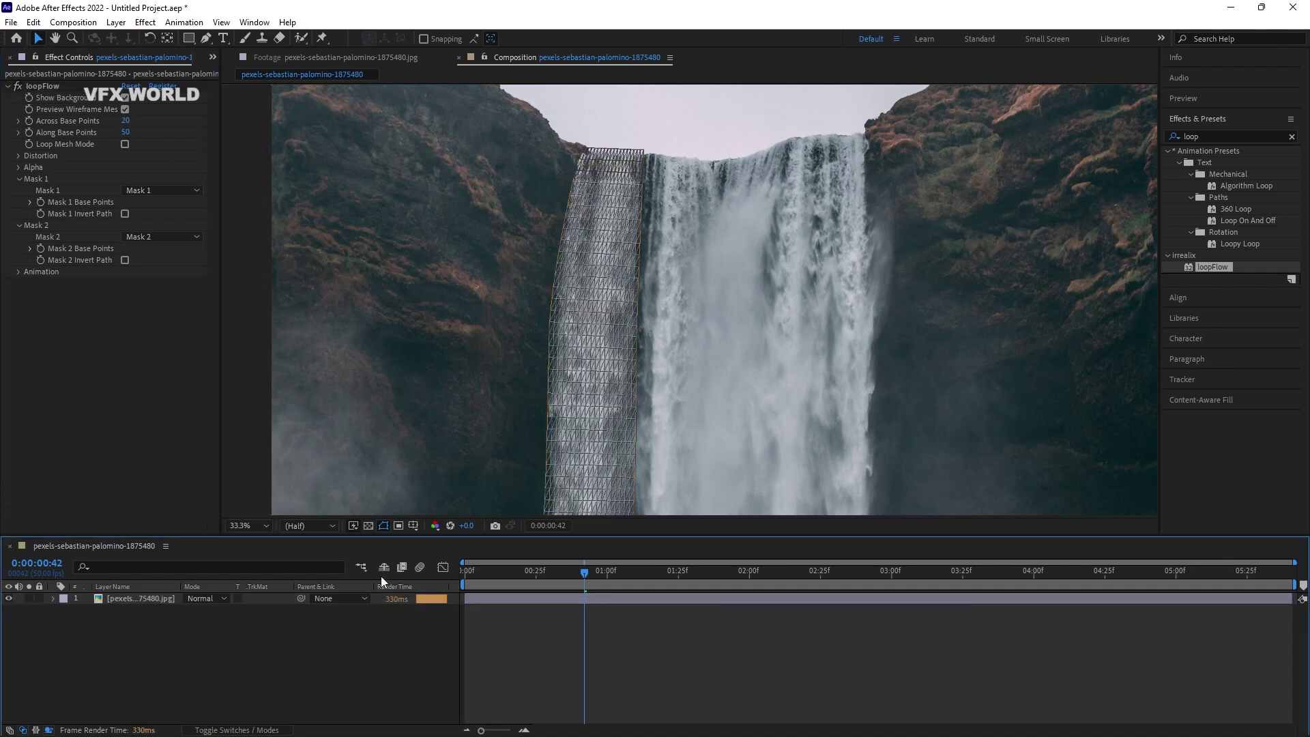
left_click(165, 342)
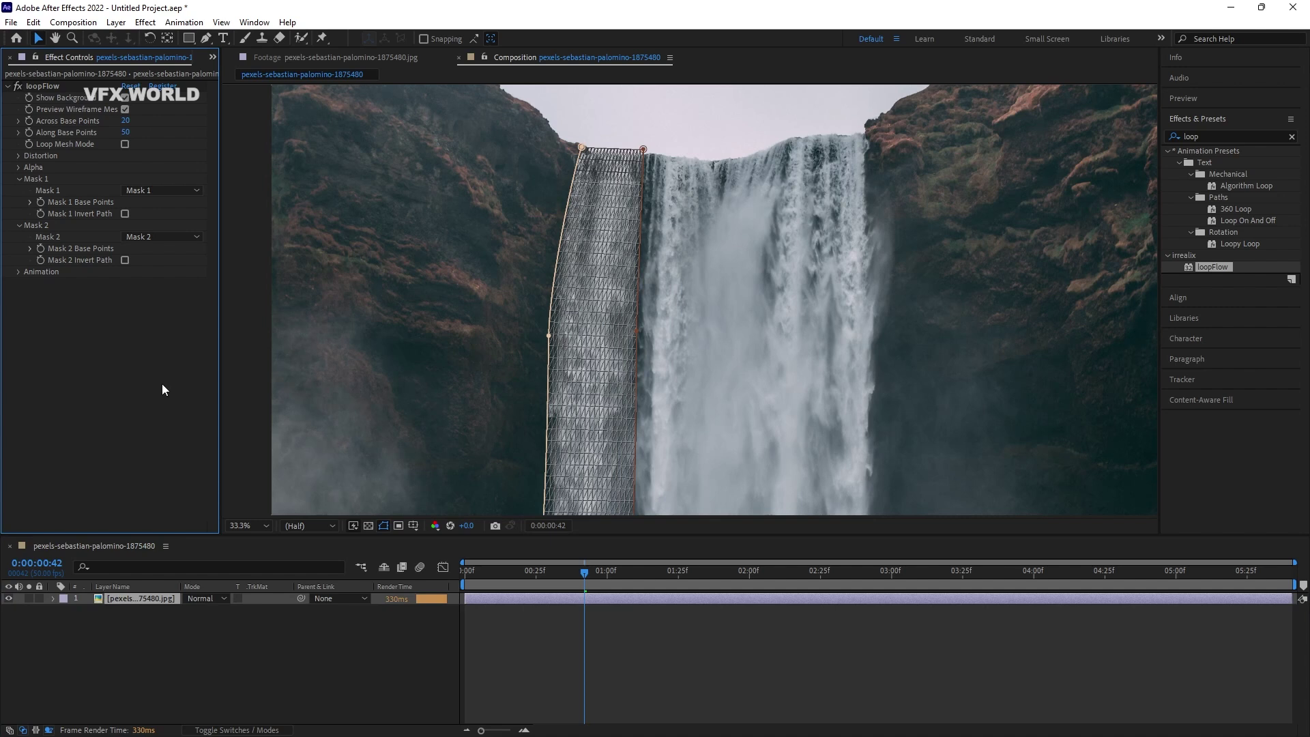
left_click(125, 109)
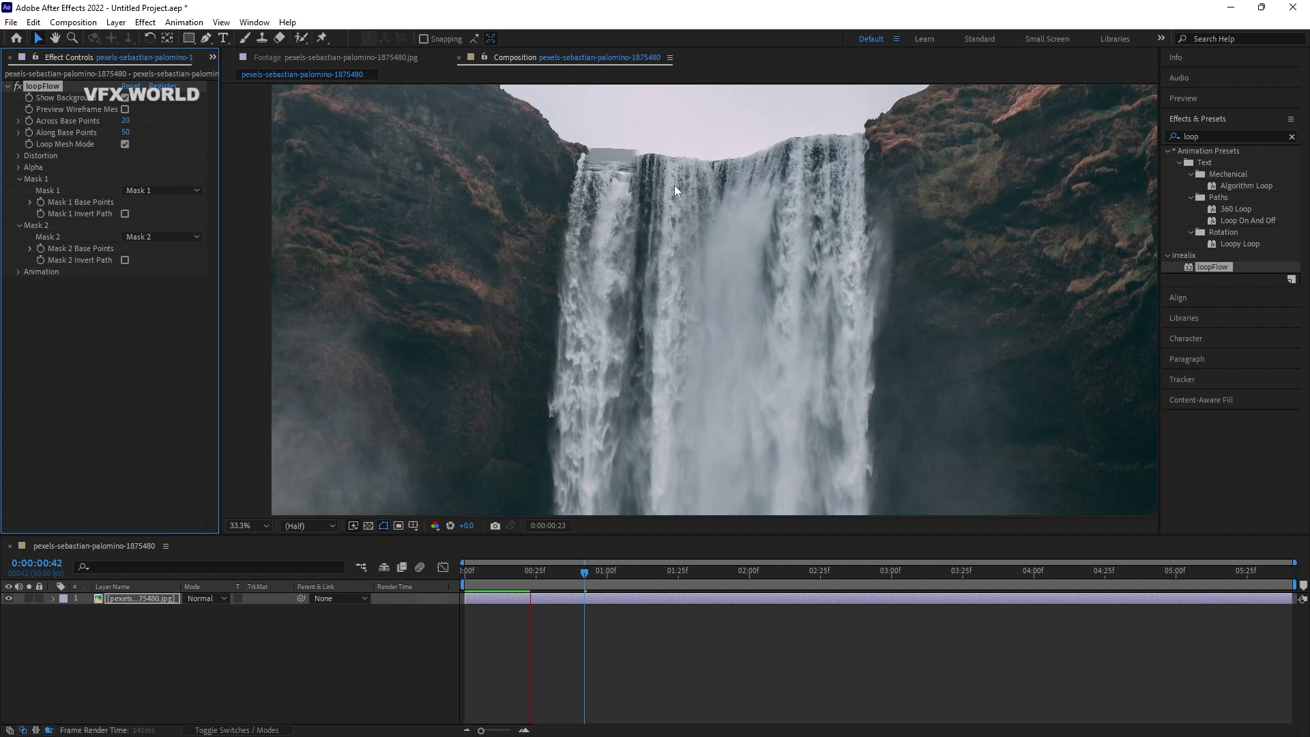
Stop playback and set Across Base Points back to 10, framing the crest closer
key("space")
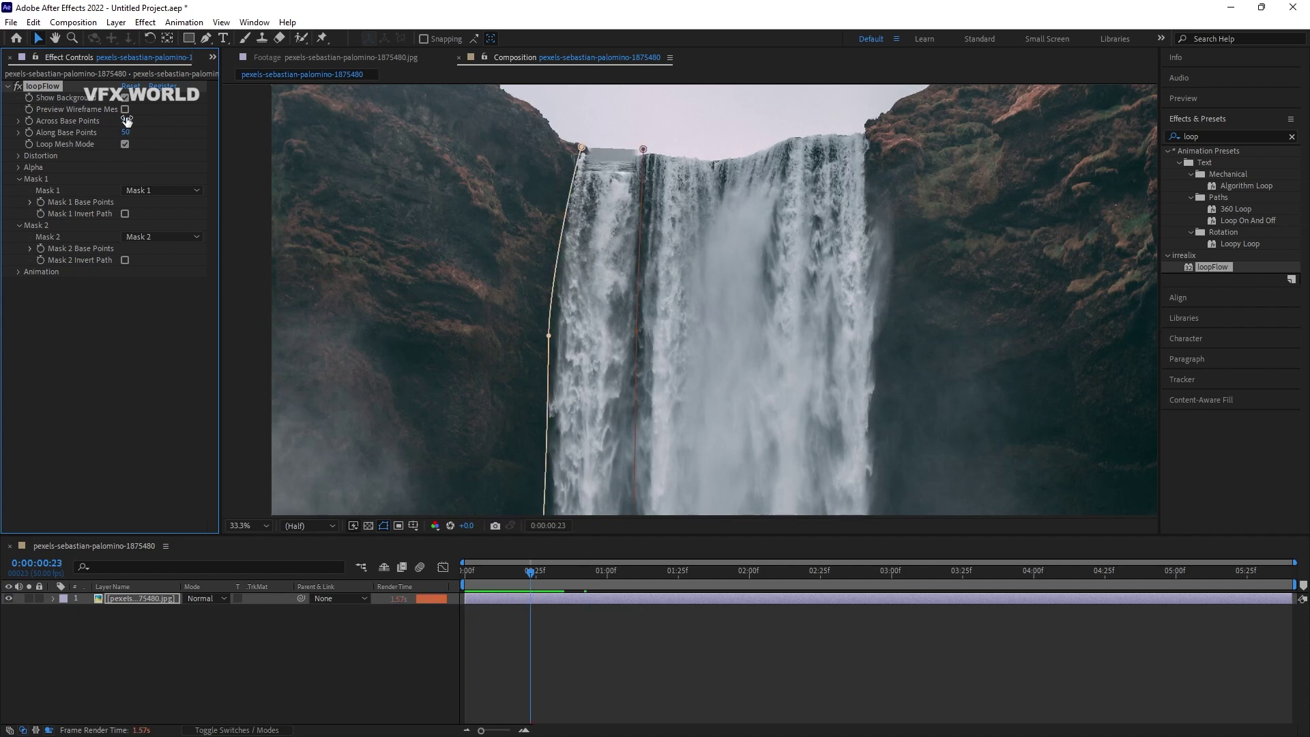
type("0")
key("Return")
left_click(162, 370)
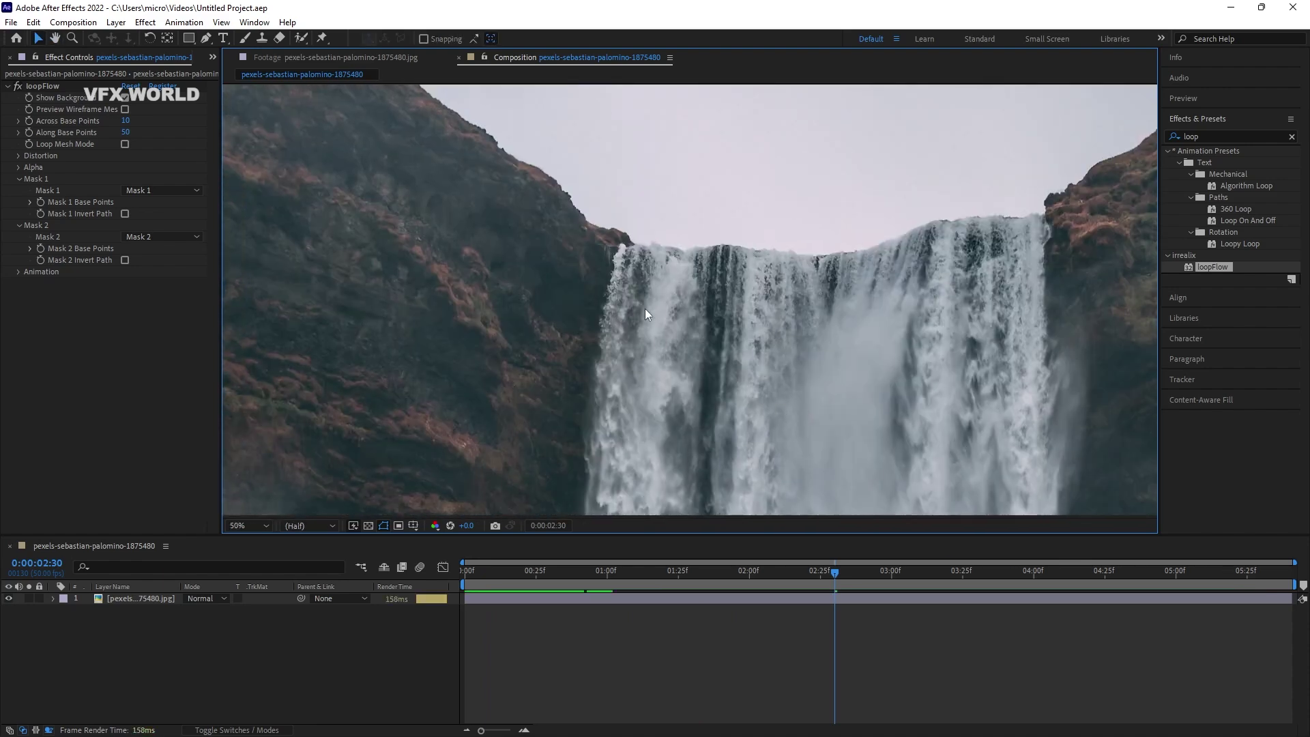
mouse_move(645, 308)
left_mouse_down()
mouse_move(629, 242)
mouse_move(515, 238)
left_mouse_up()
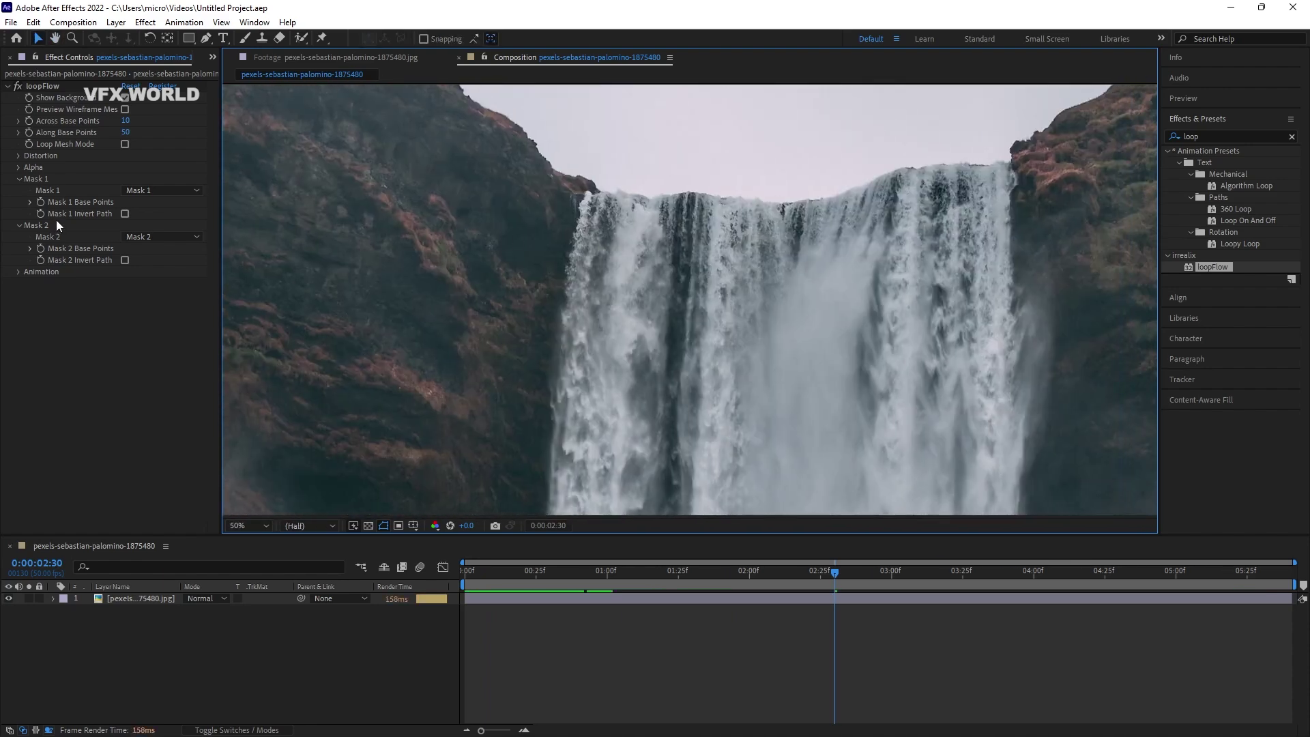
Turn Loop Mesh Mode on to try it, then switch it back off
left_click(125, 145)
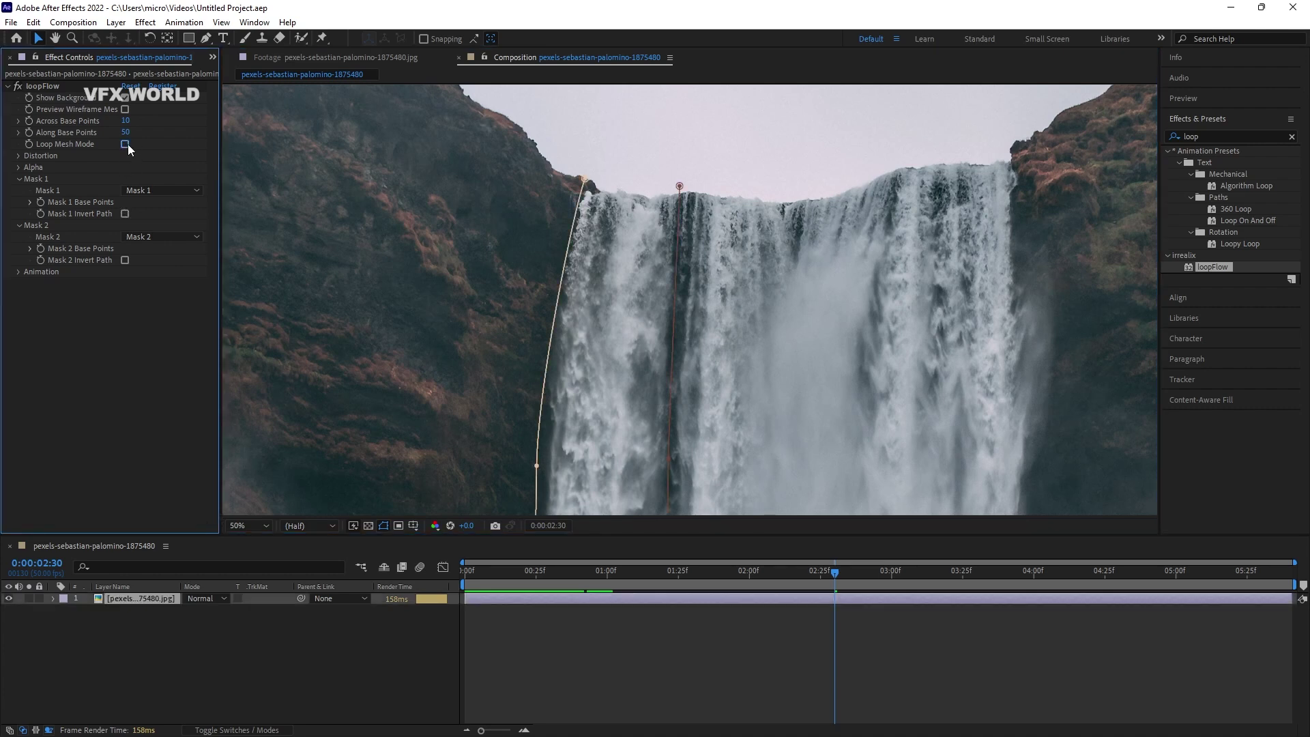
left_click(127, 145)
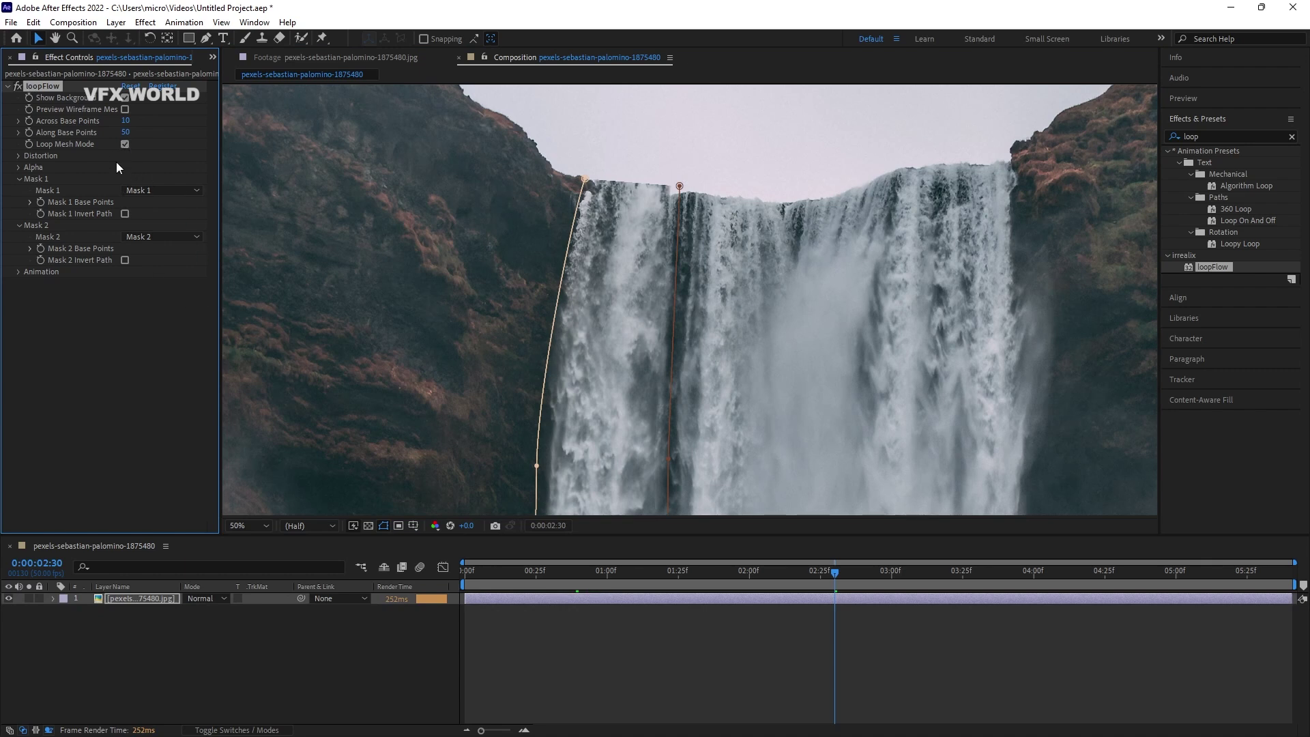
left_click(124, 145)
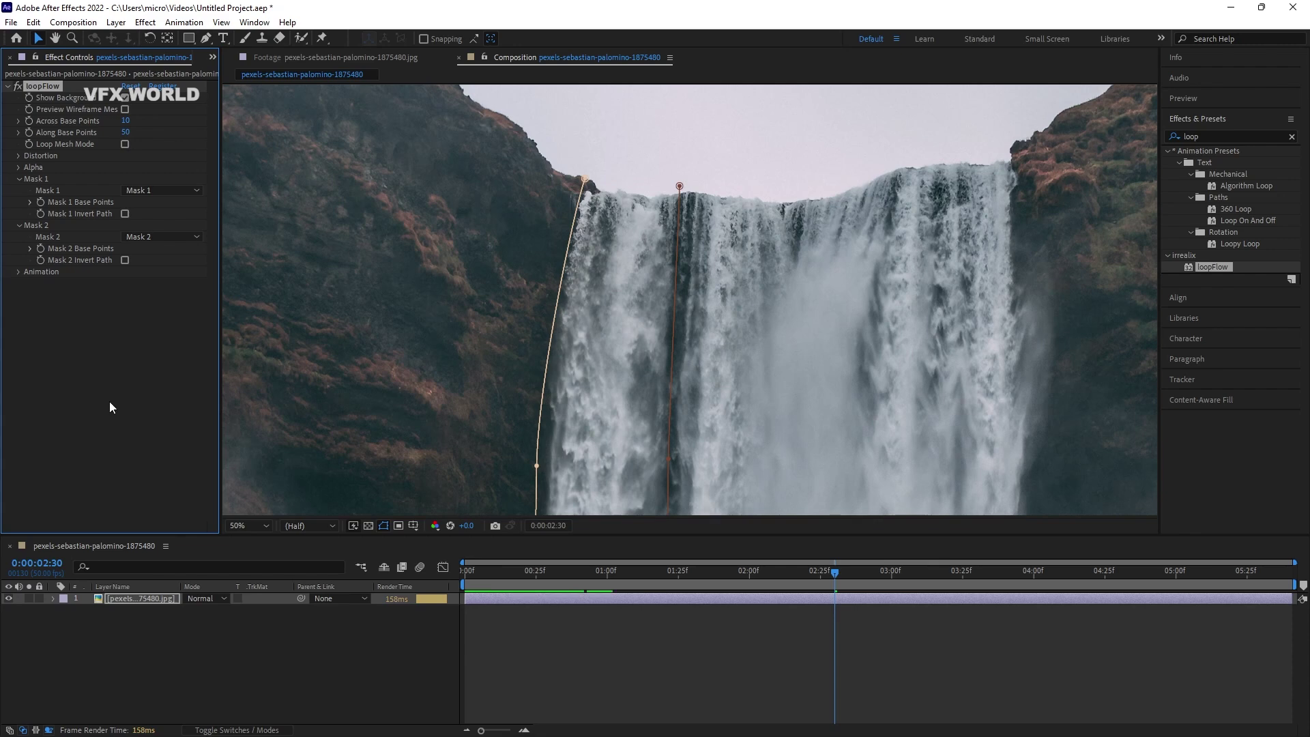
left_click(19, 168)
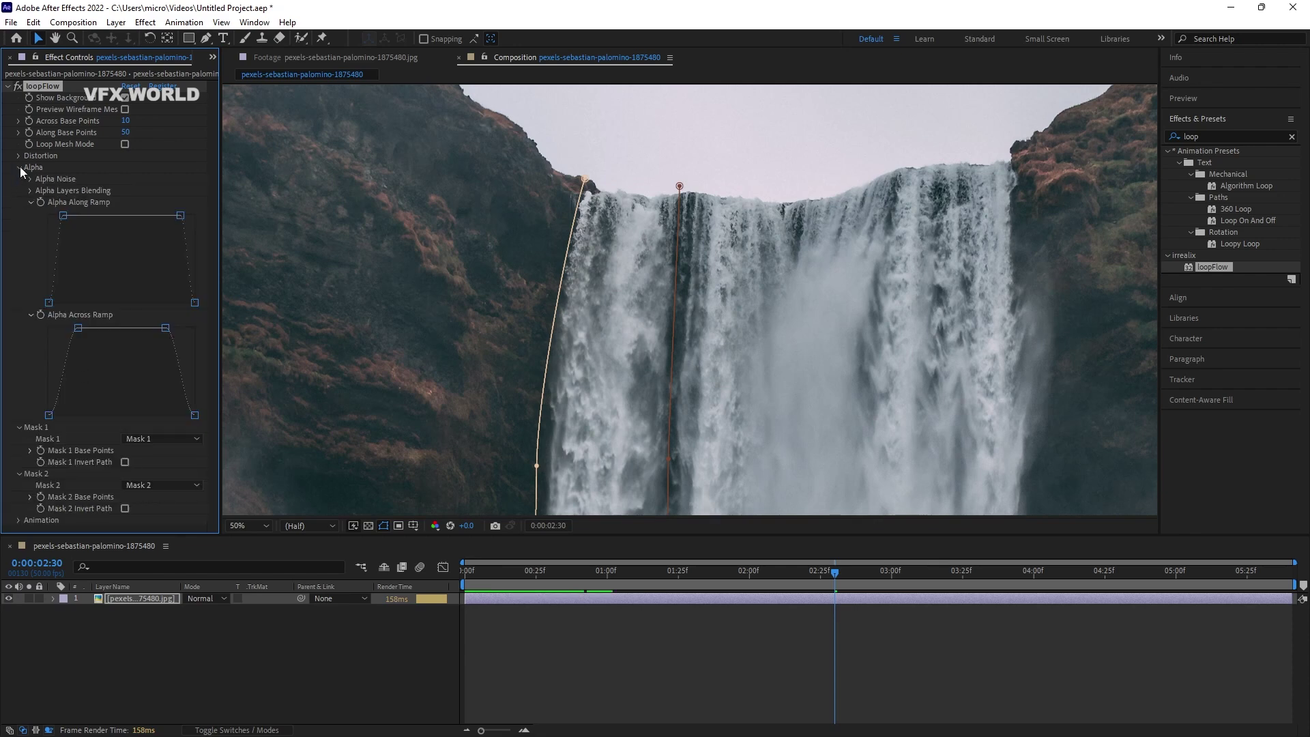
left_click_drag(745, 578, 701, 578)
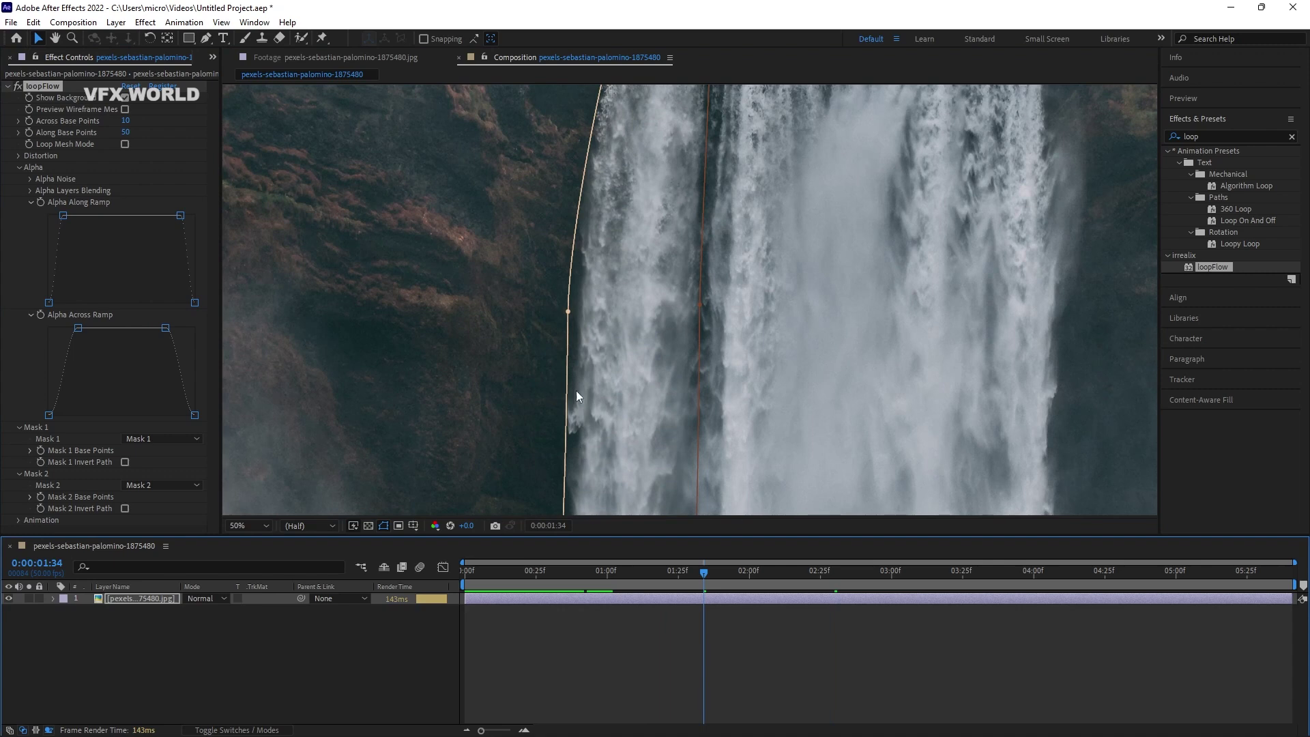
scroll(558, 408, "down", 4)
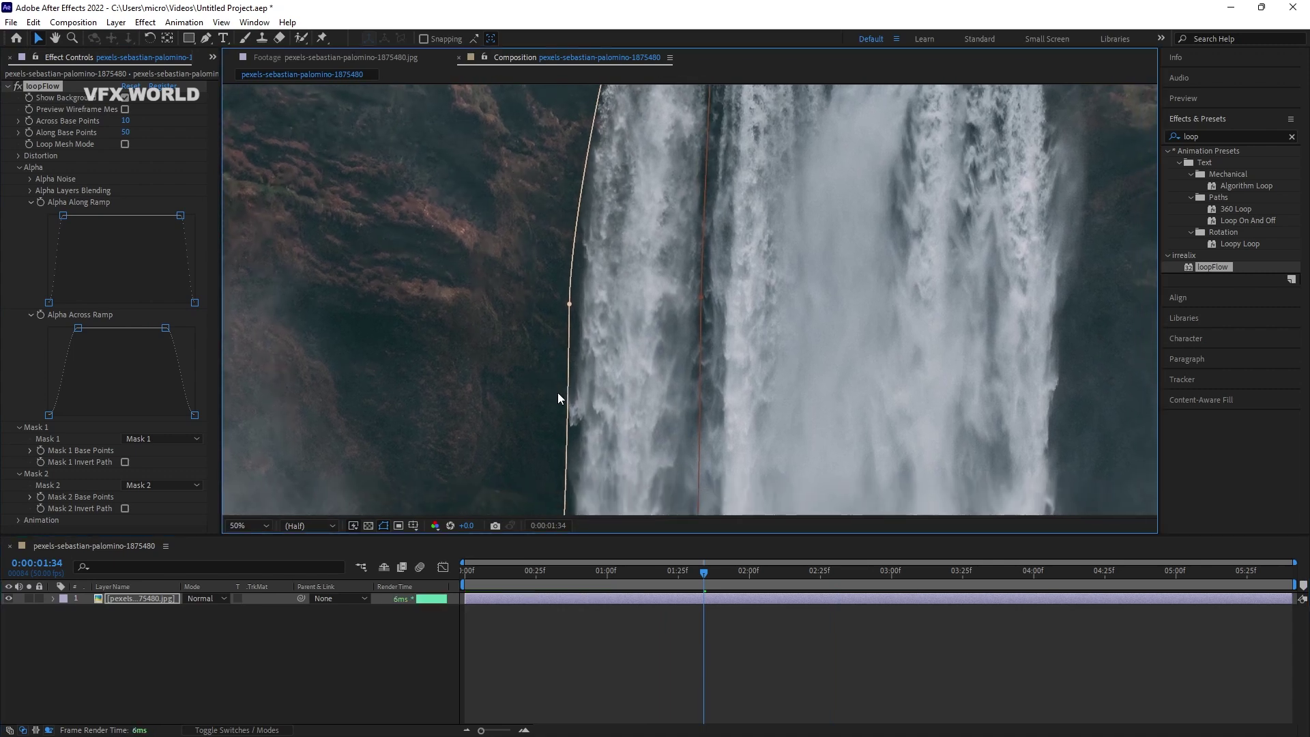
scroll(636, 399, "up", 4)
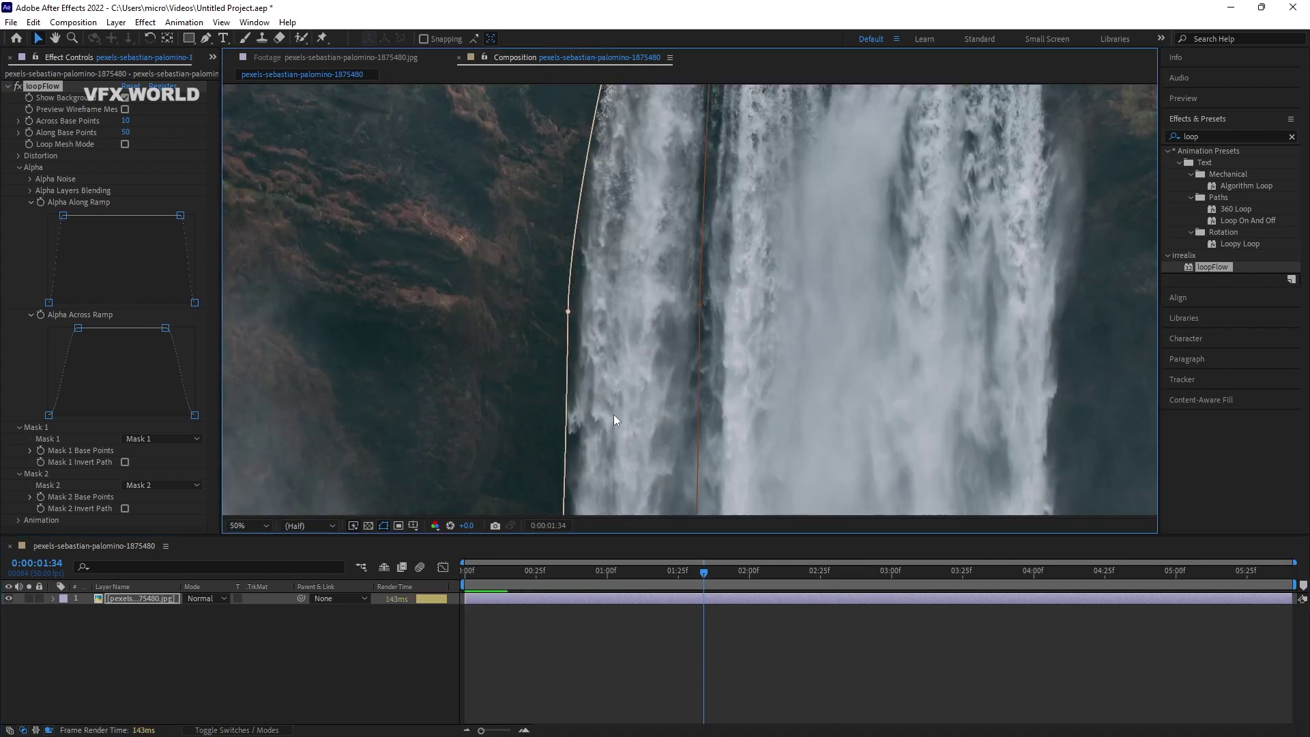
left_click(655, 570)
left_click_drag(665, 576, 692, 576)
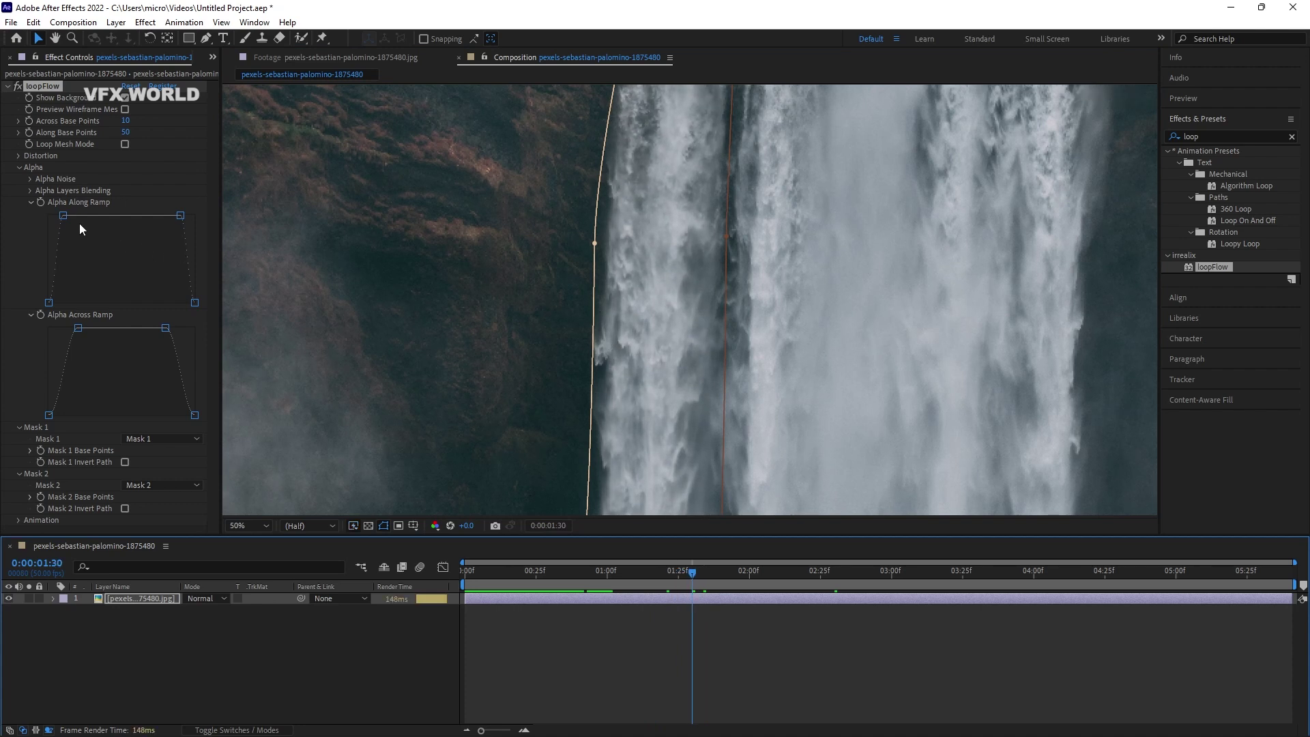
scroll(710, 334, "up", 3)
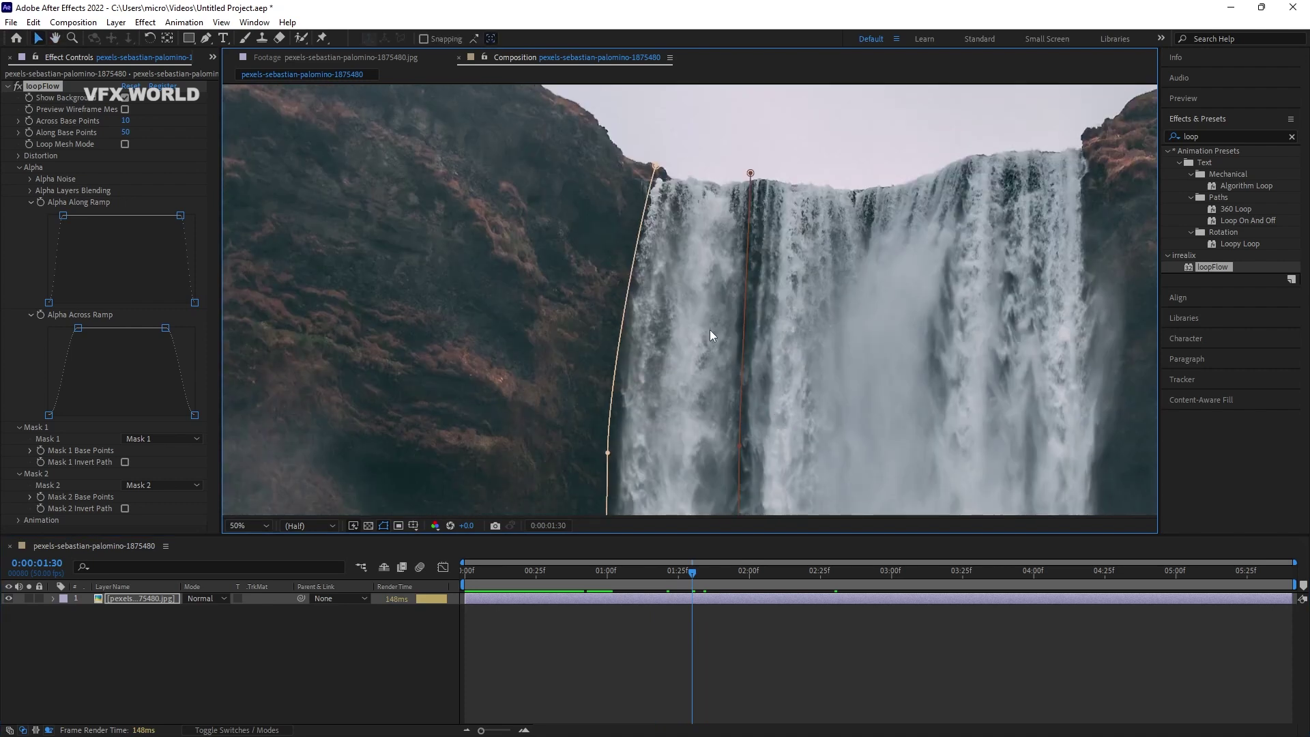
left_click_drag(64, 216, 51, 212)
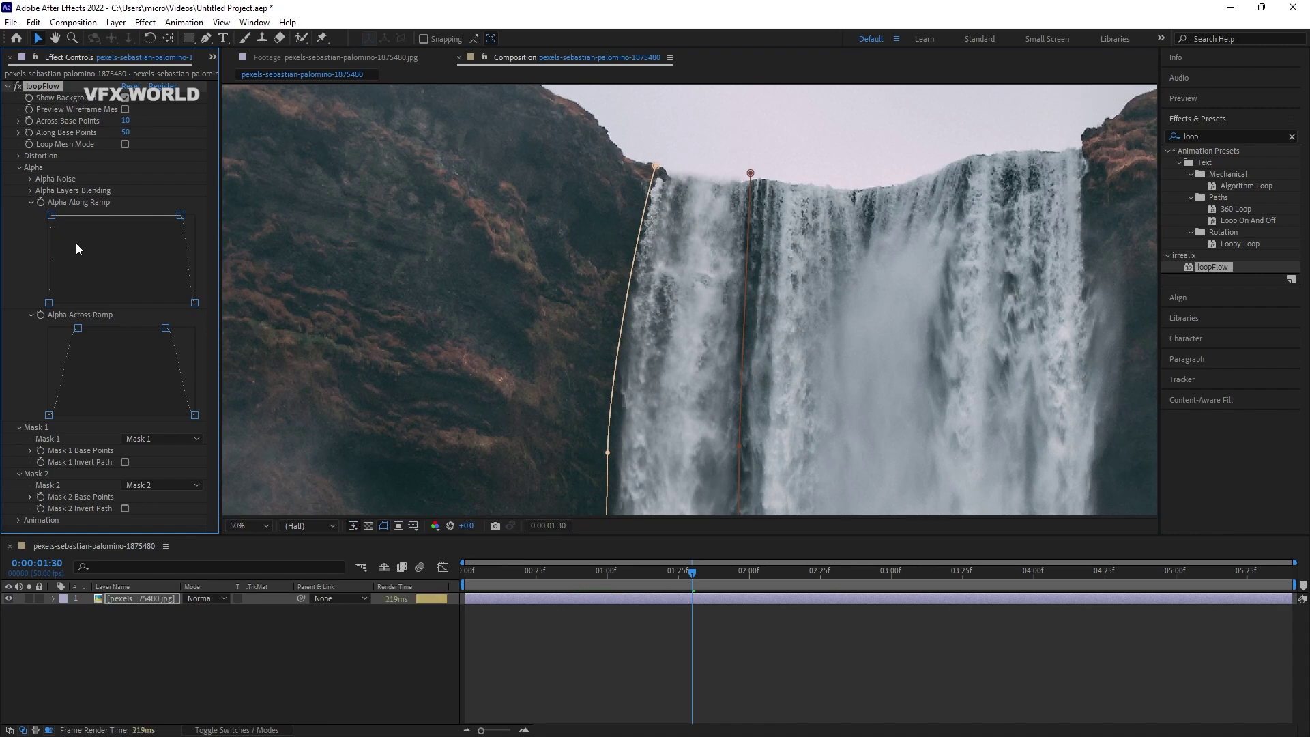
key("ctrl+z")
Drag the Alpha Across Ramp's left shoulder further left and preview the loop to 0:00:01:20
scroll(665, 430, "down", 2)
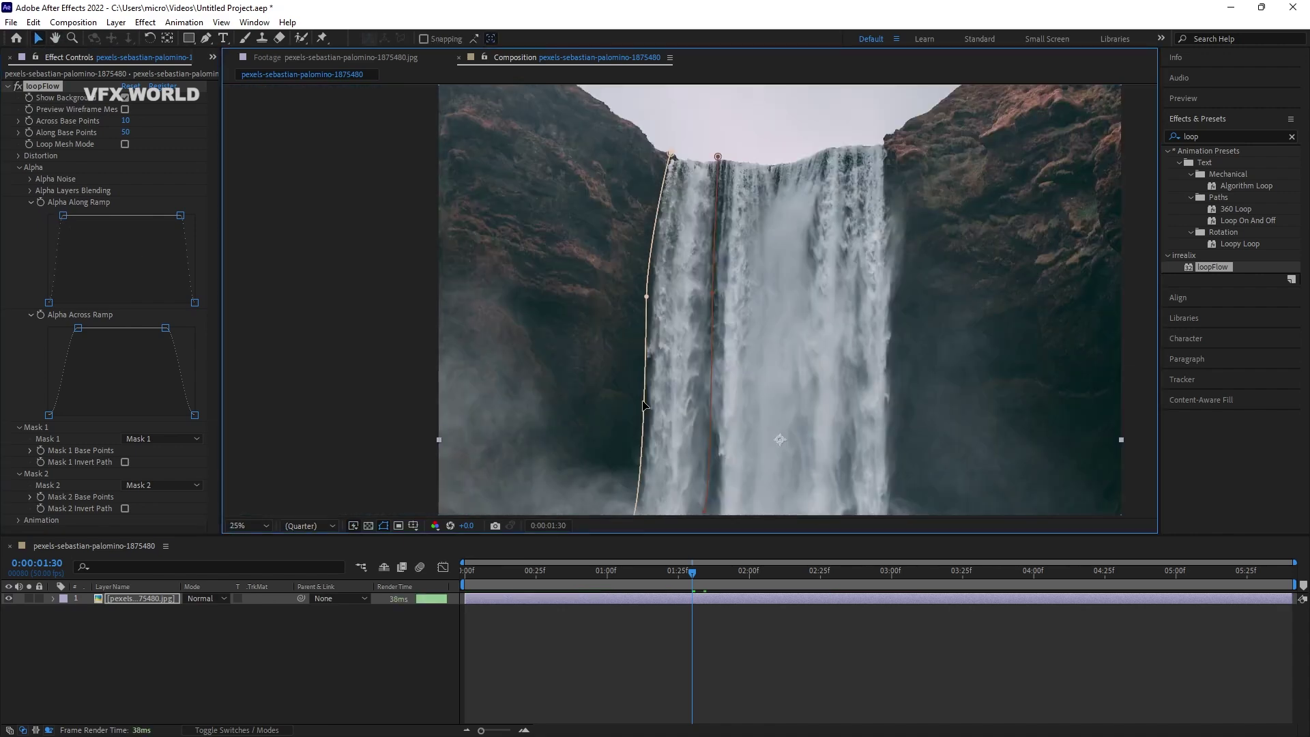
scroll(670, 258, "up", 5)
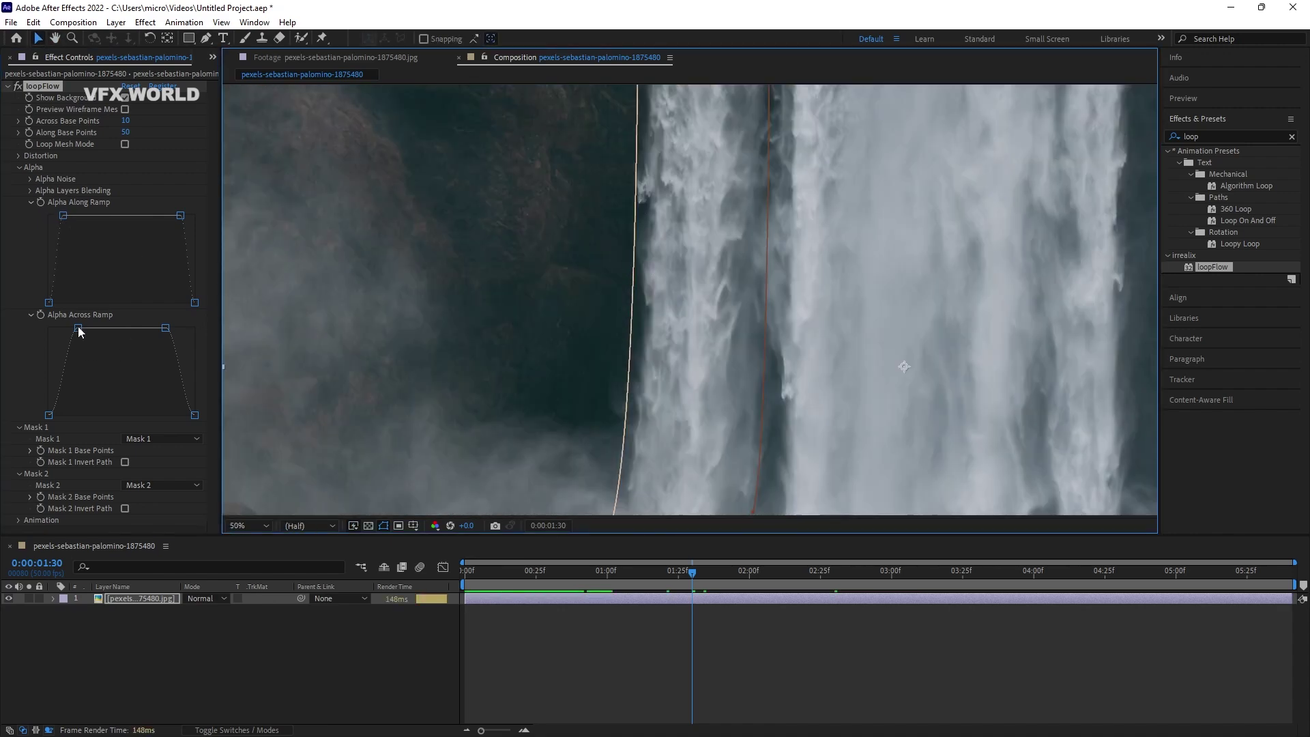
left_click_drag(79, 329, 55, 330)
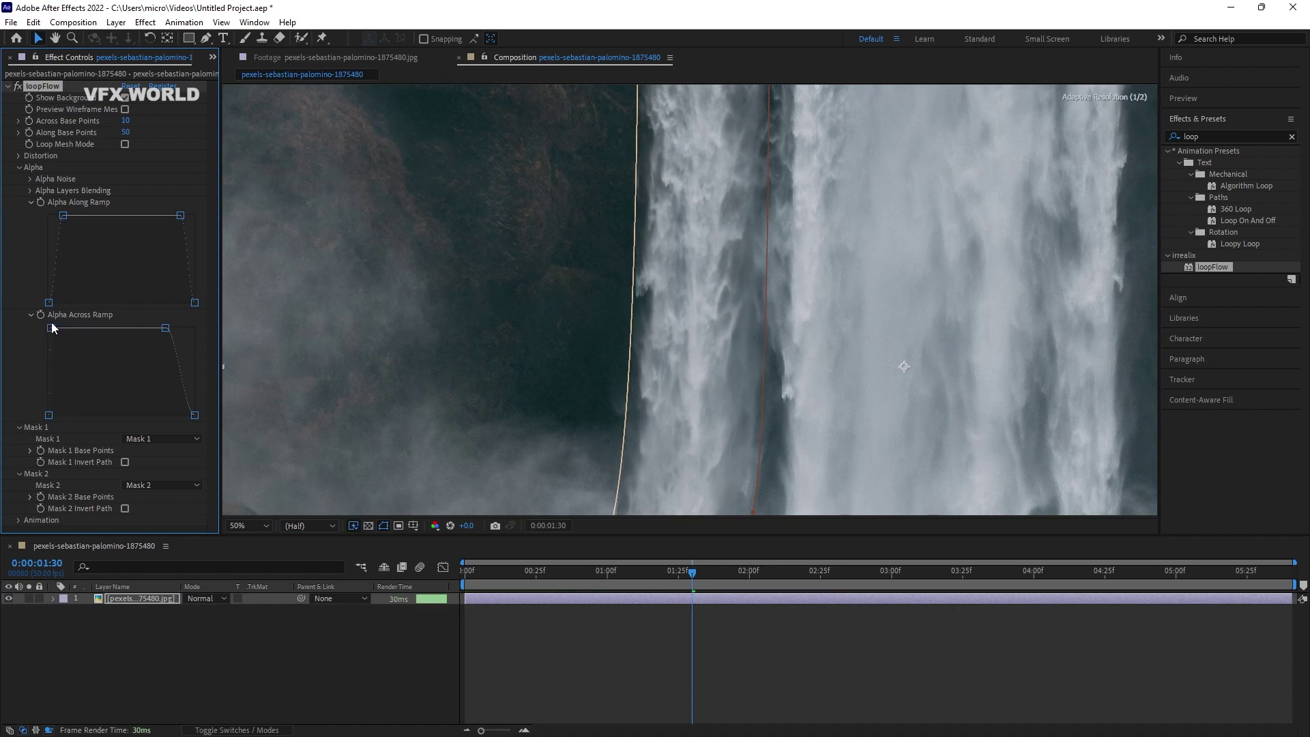
scroll(694, 308, "down", 4)
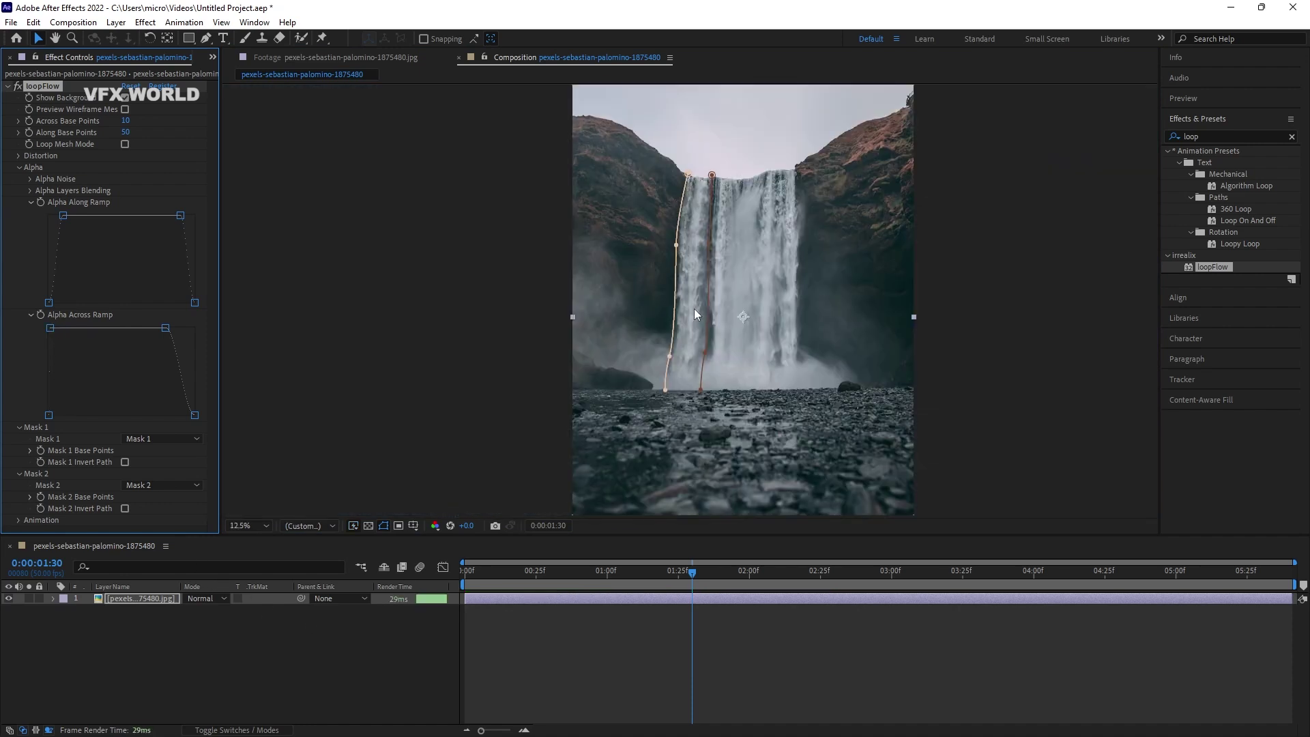
left_click(367, 668)
key("space")
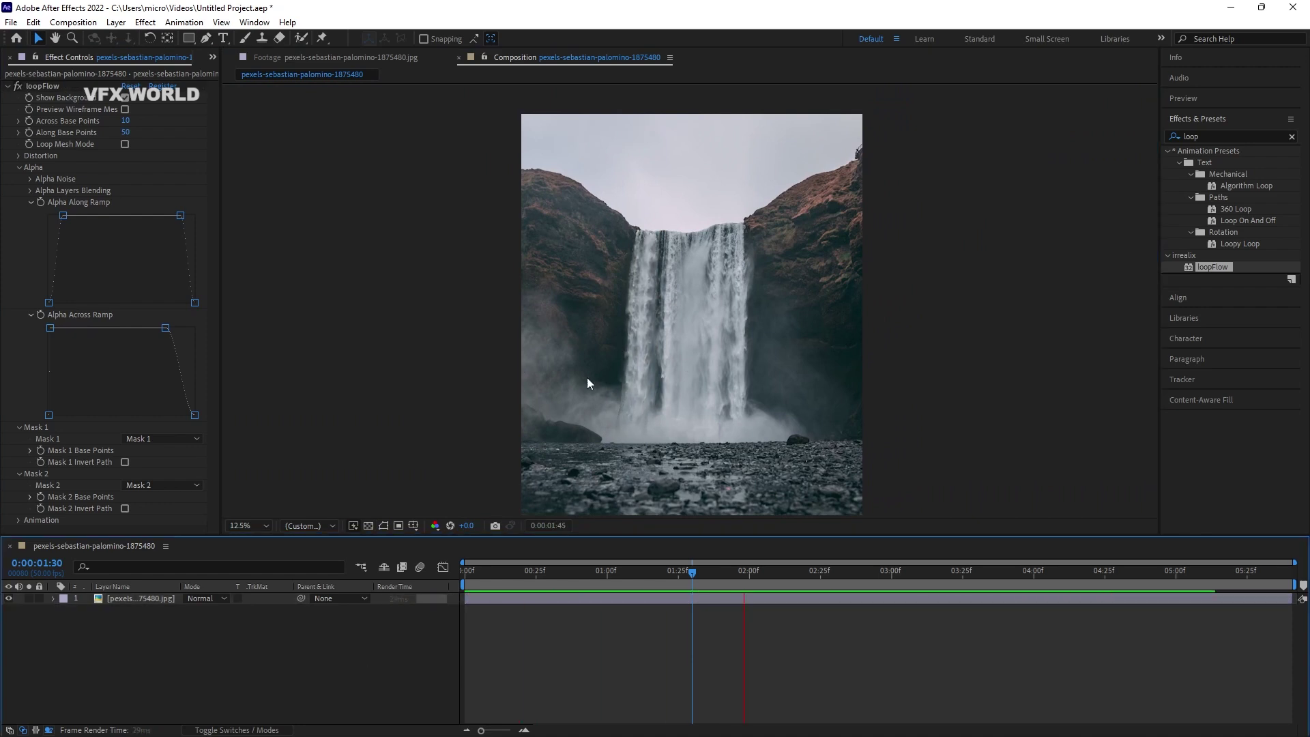
left_click_drag(692, 591, 664, 591)
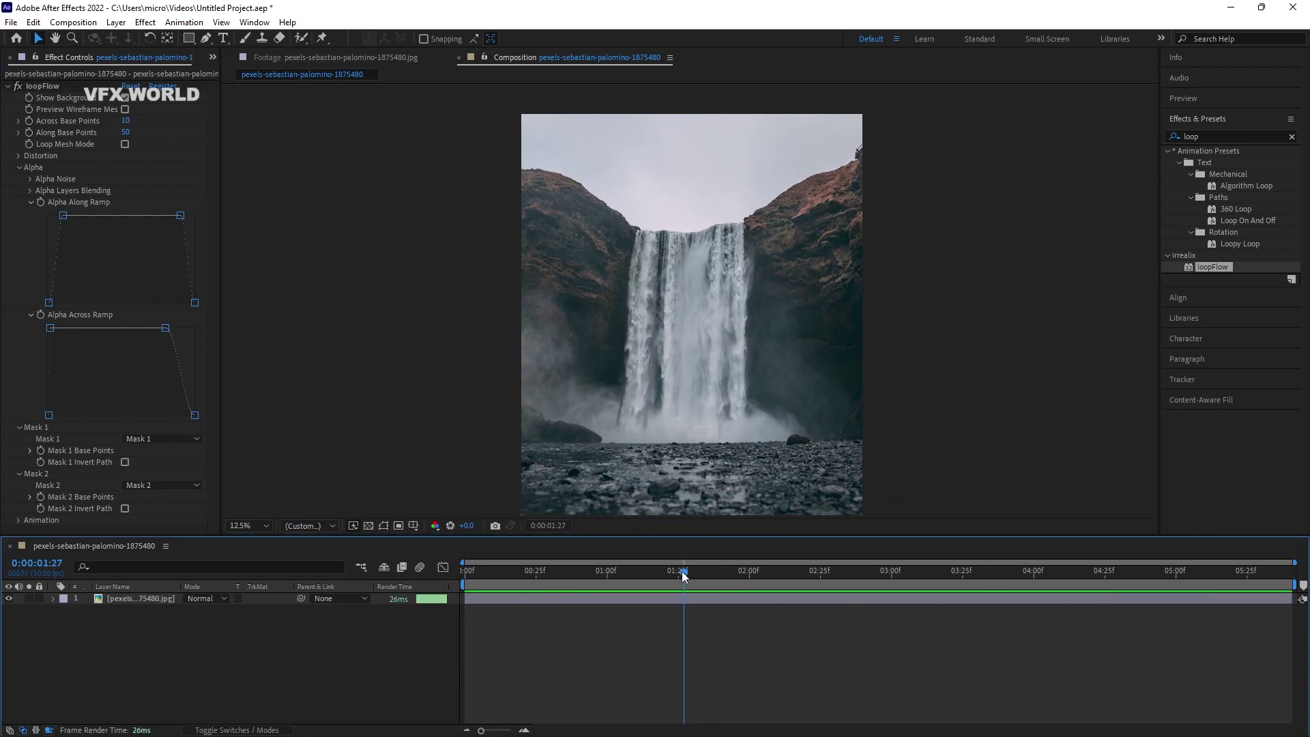
Nudge the ramp's left shoulder back right, then show mask paths over the whole waterfall
scroll(606, 288, "up", 2)
scroll(670, 284, "up", 2)
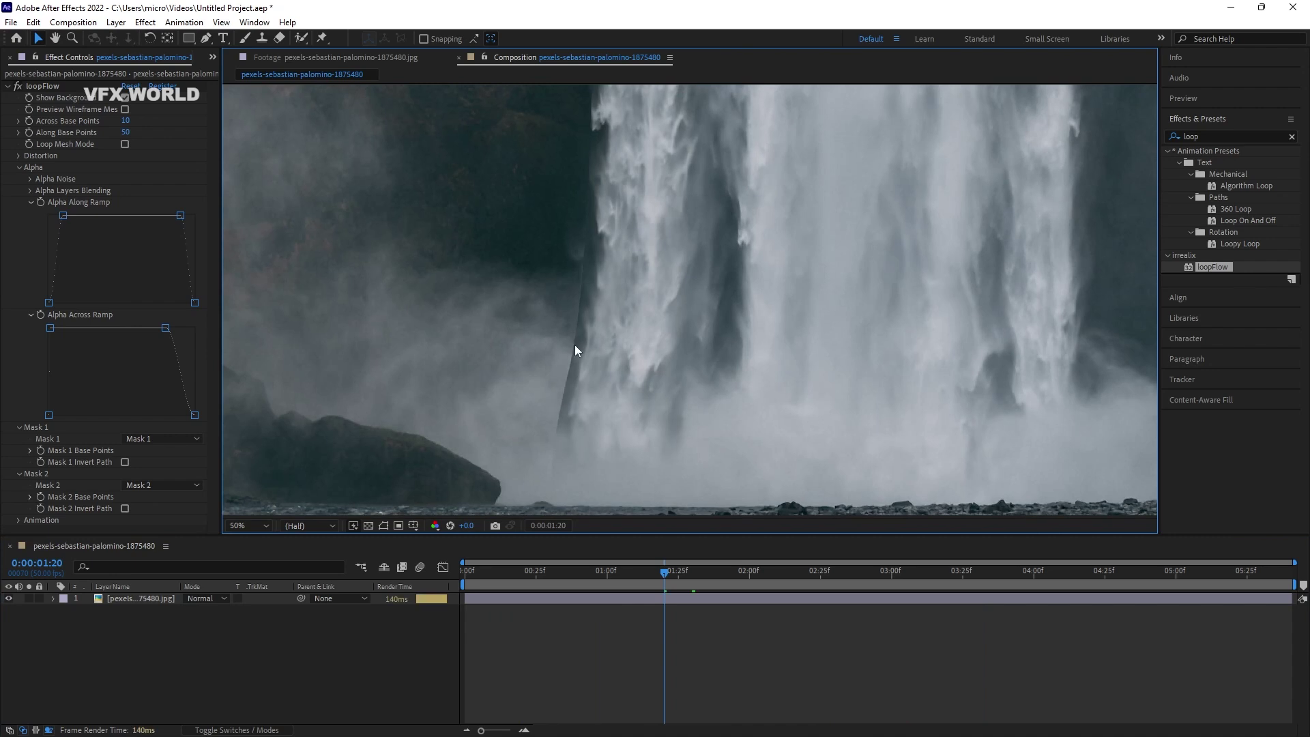
left_click_drag(627, 187, 609, 330)
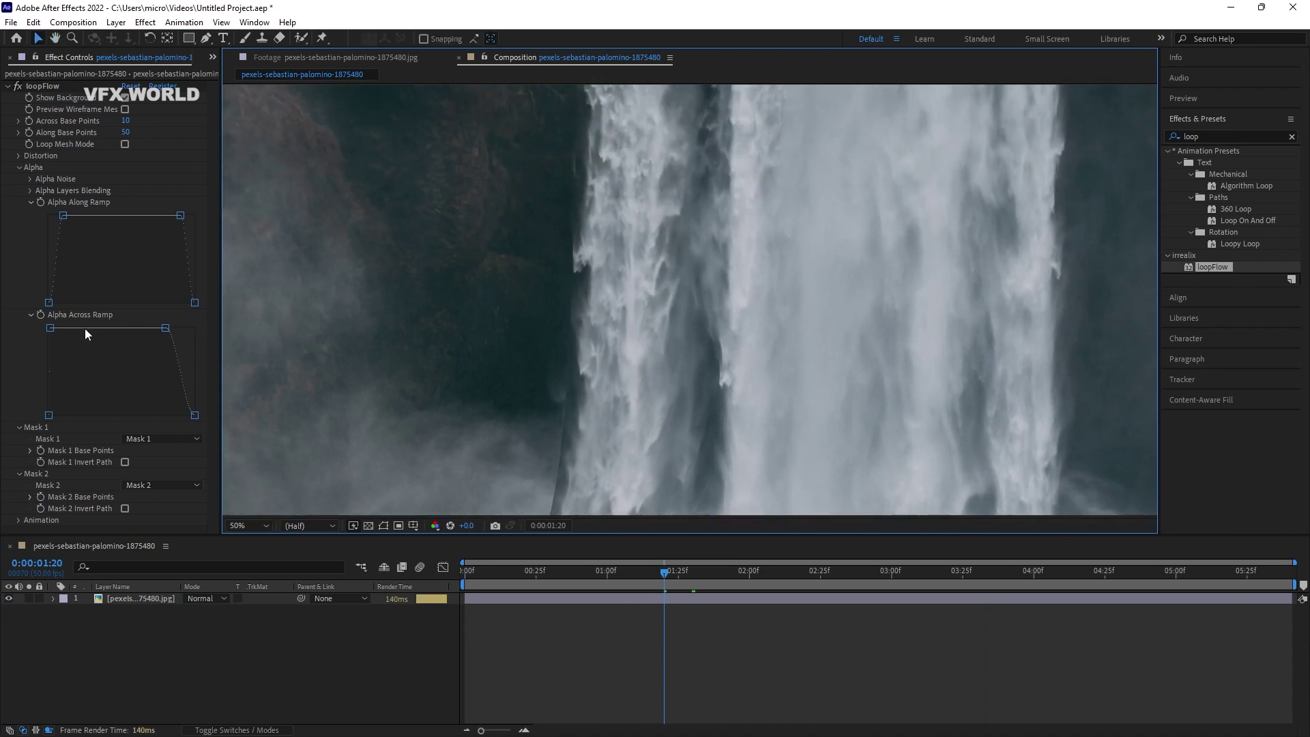
left_click_drag(55, 324, 67, 326)
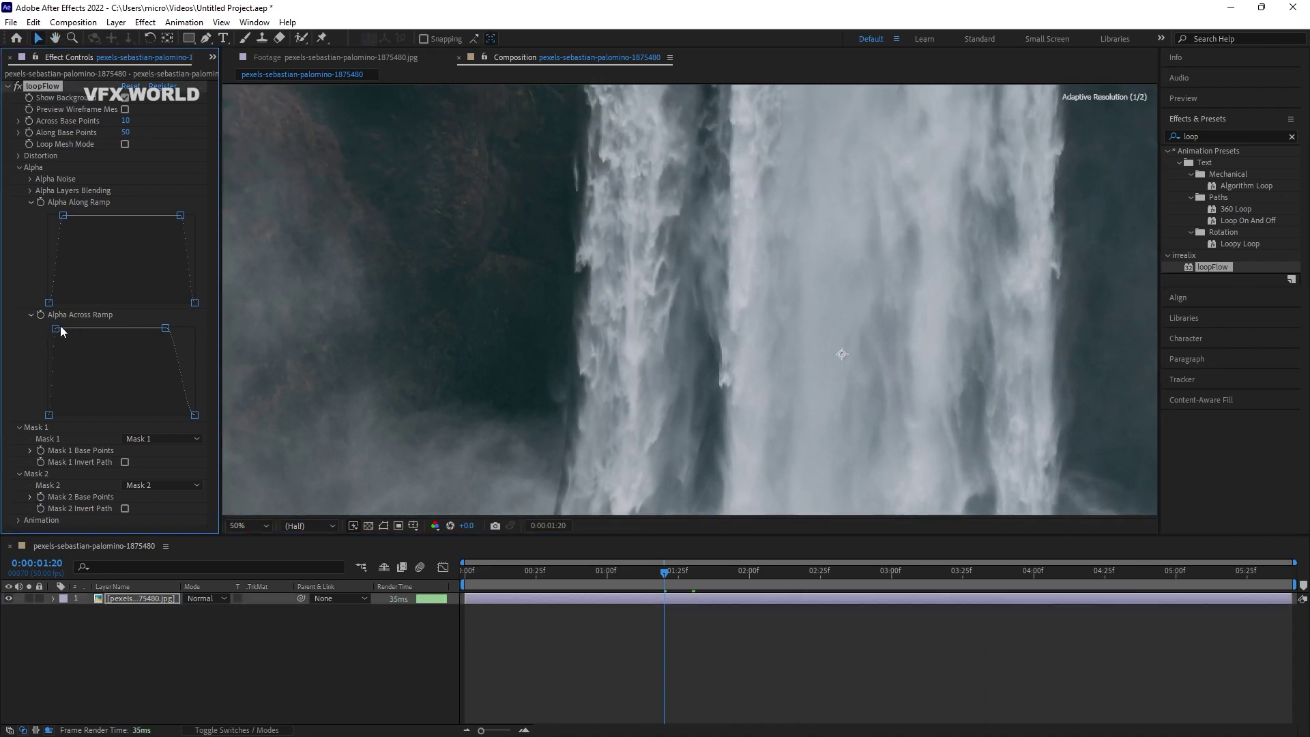
scroll(666, 247, "down", 2)
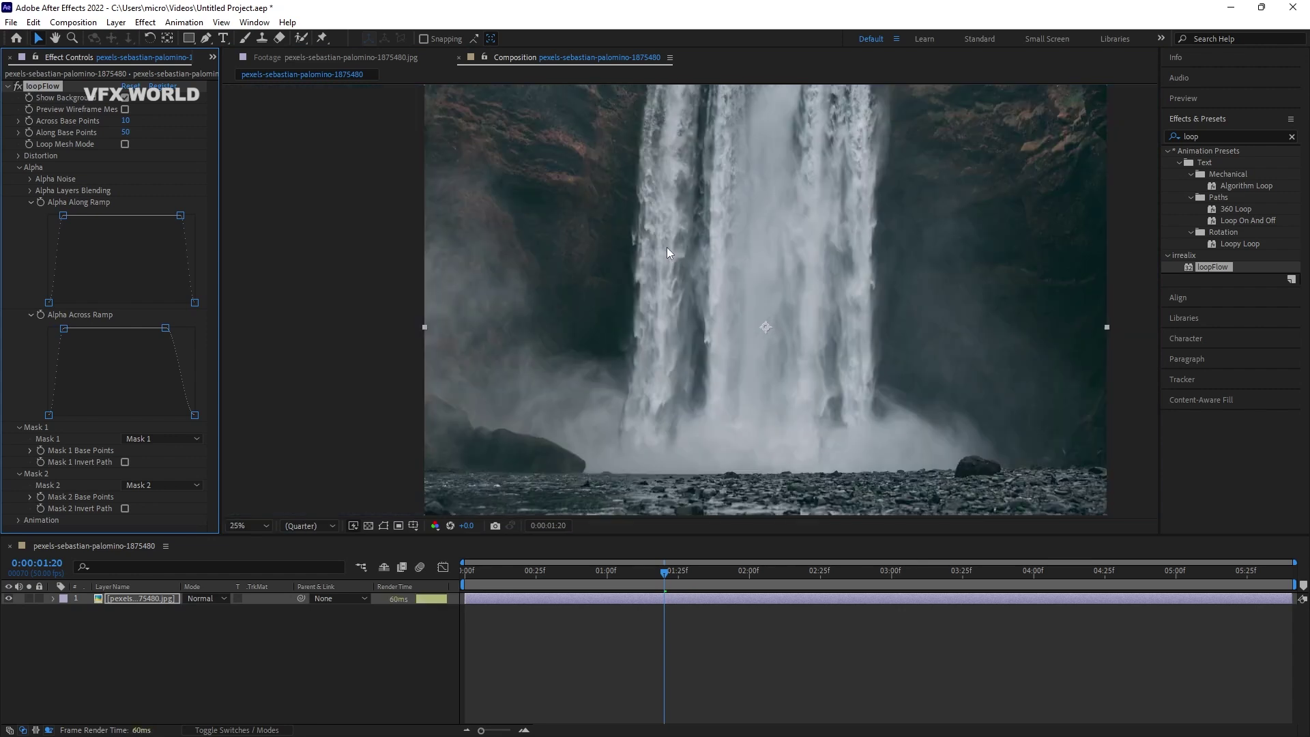
left_click_drag(666, 246, 617, 346)
left_click(283, 560)
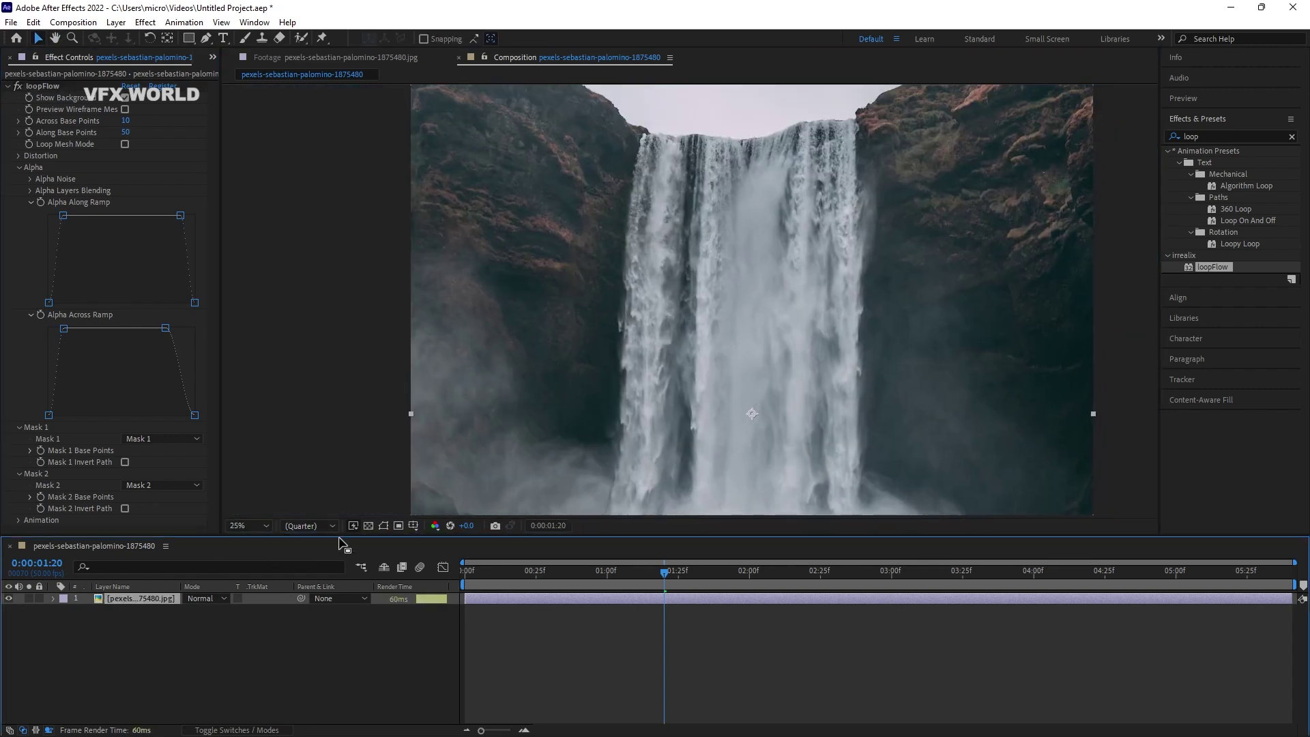
left_click(382, 526)
scroll(621, 311, "up", 2)
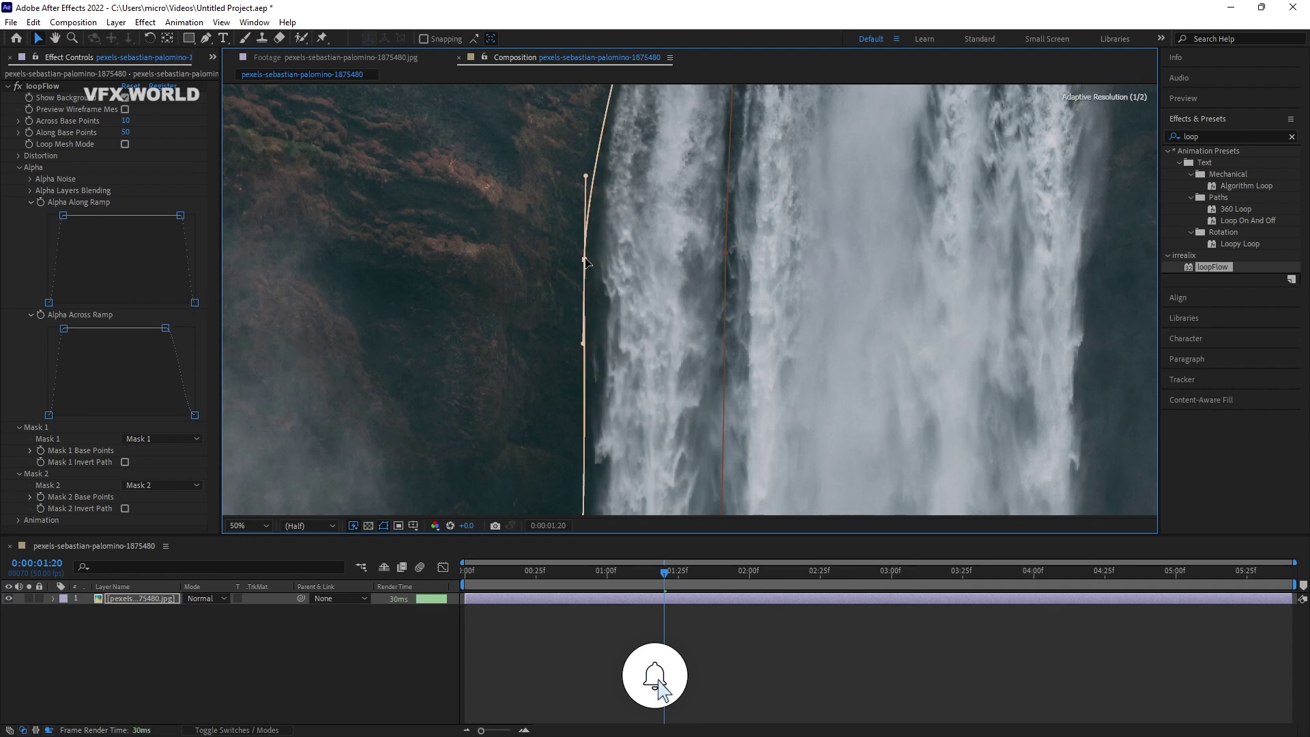
Hide the mask paths and preview the loop, scrubbing between 0:00:01:35 and 0:00:00:36
mouse_move(653, 387)
left_mouse_down()
mouse_move(645, 313)
mouse_move(671, 222)
left_mouse_up()
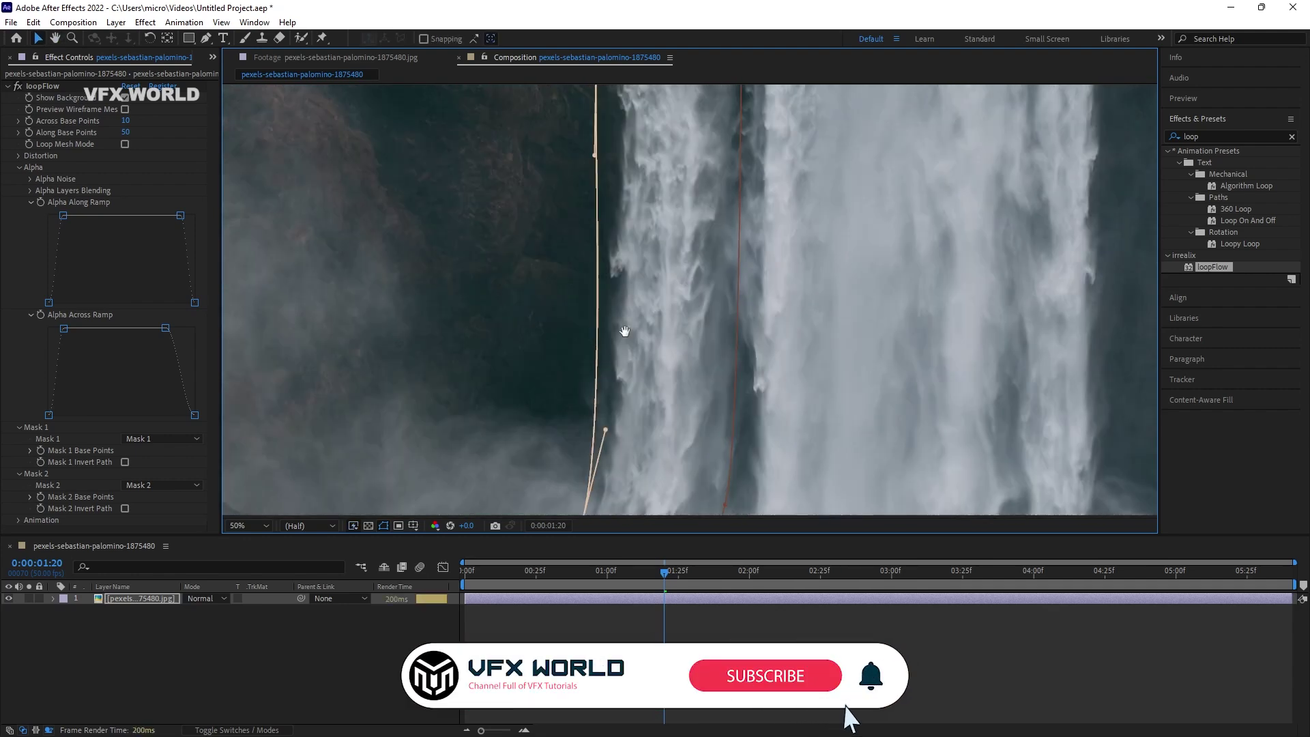
left_click(588, 457)
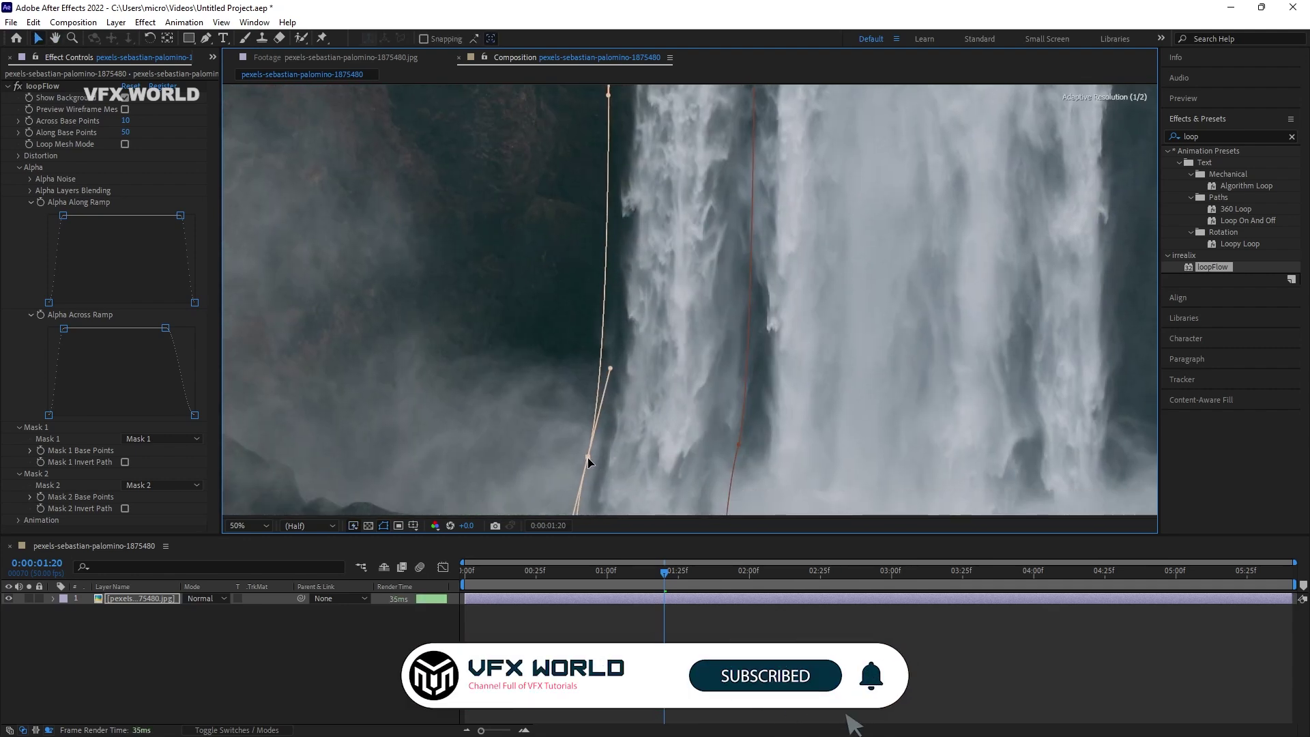
left_click(358, 665)
key("space")
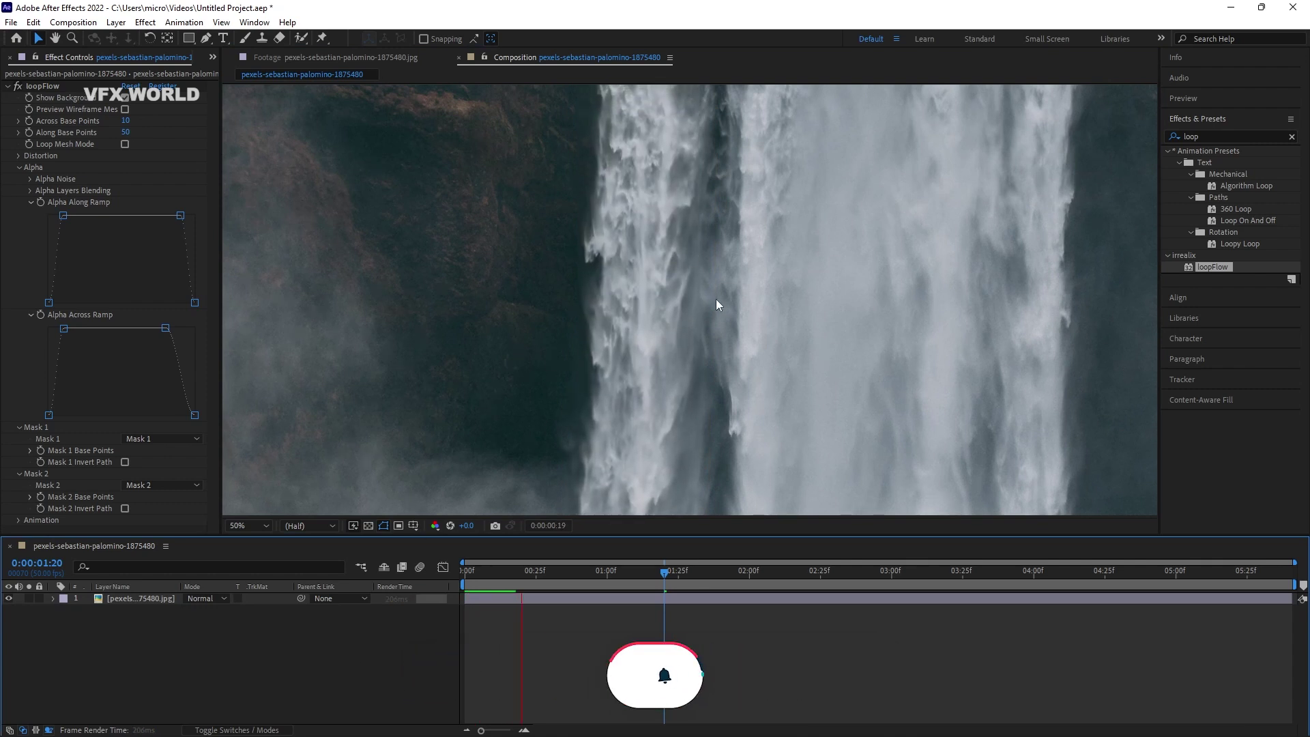
left_click(669, 574)
left_click_drag(668, 573, 707, 575)
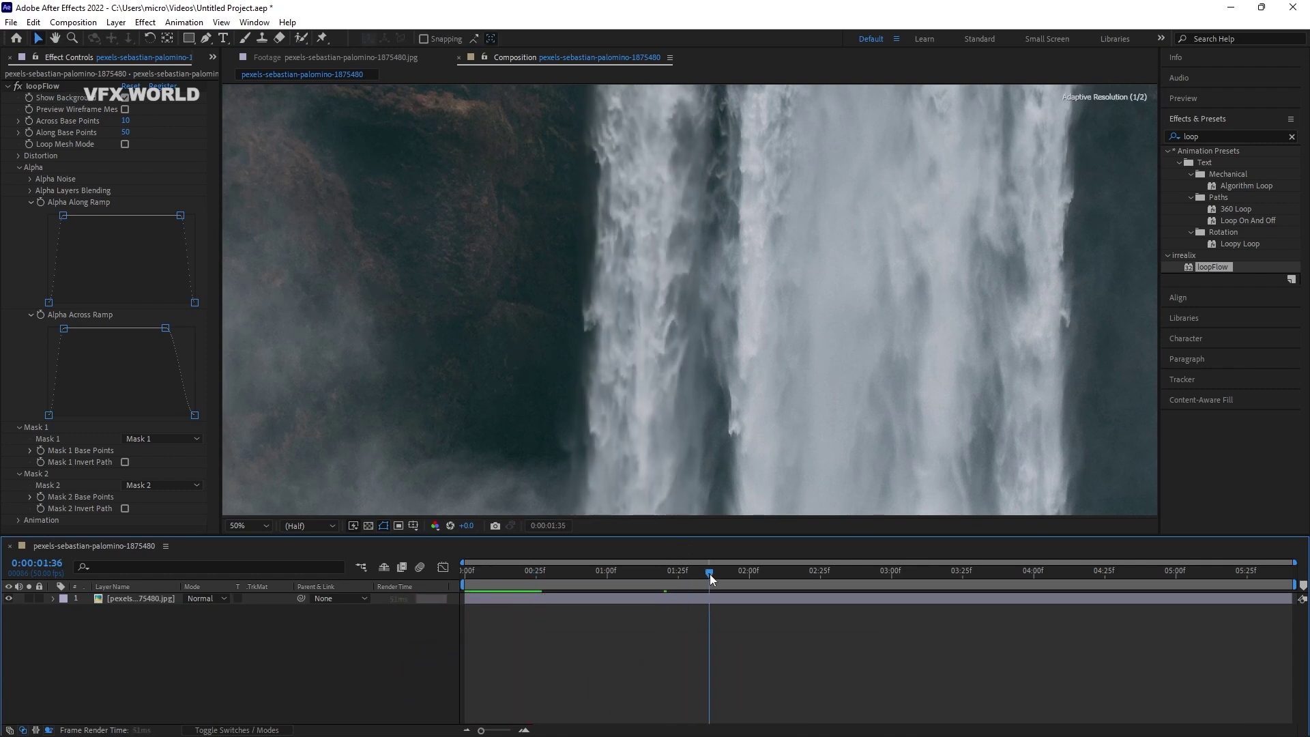
scroll(685, 337, "down", 2)
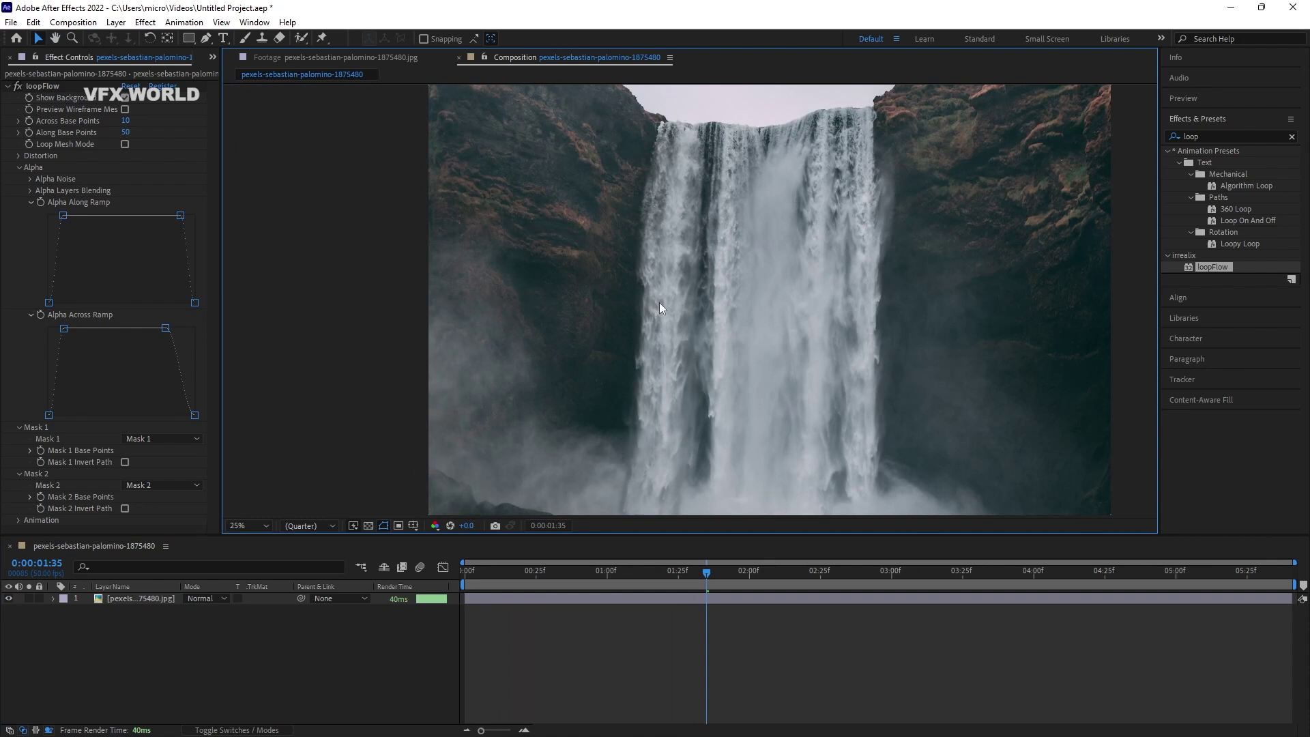
left_click_drag(714, 576, 559, 584)
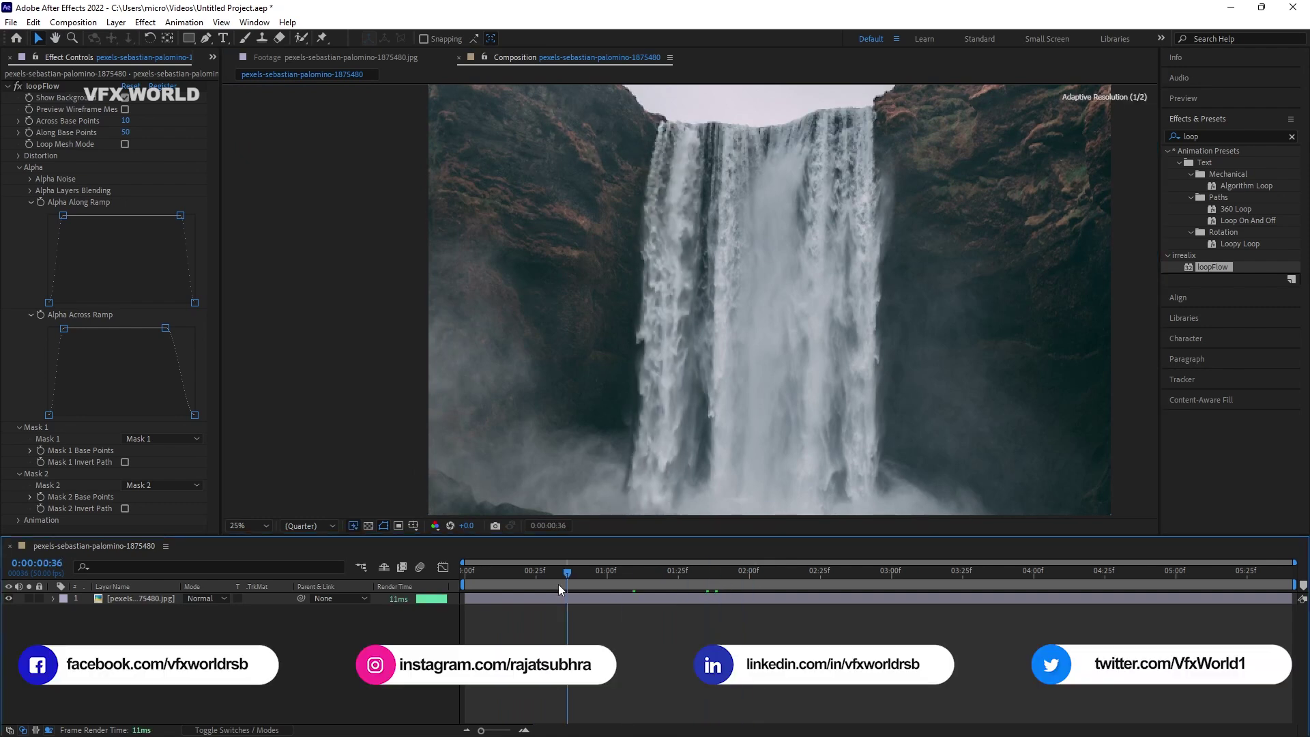
key("space")
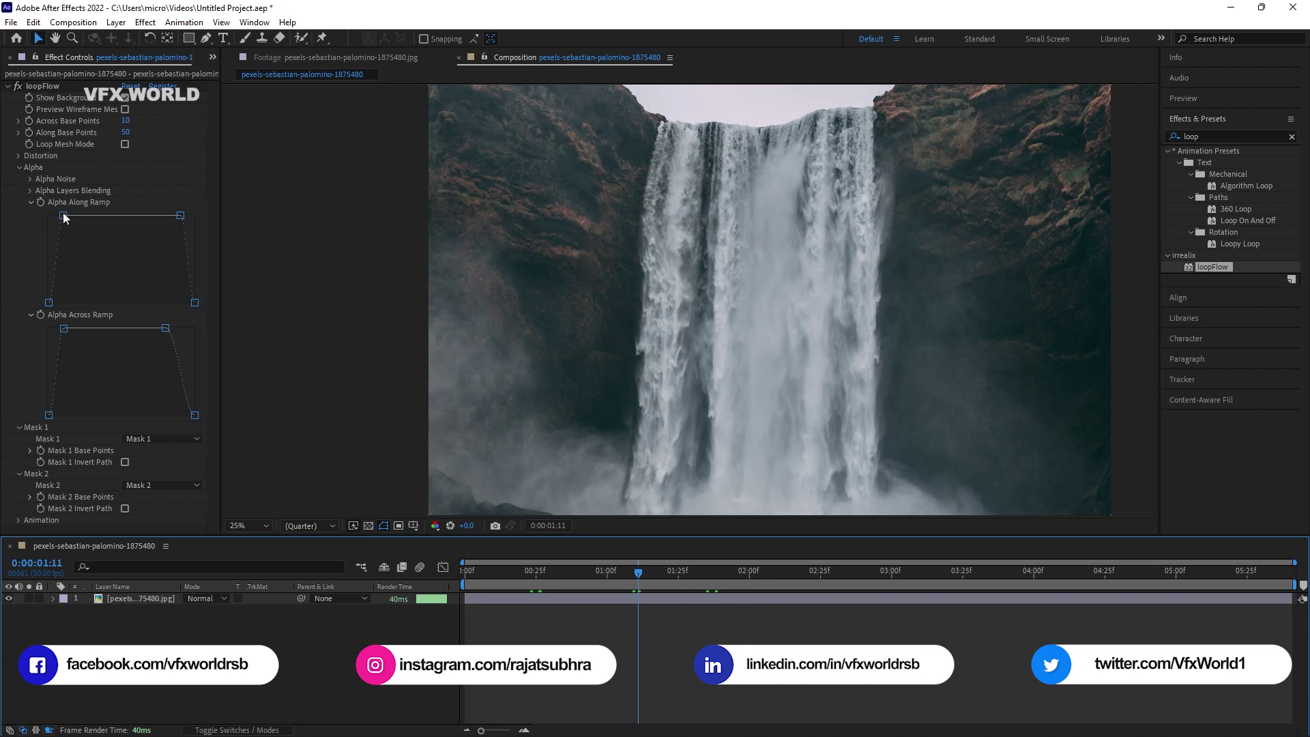
Shift the Alpha Along Ramp's left and right top points further left, then preview the loop
left_click_drag(65, 217, 56, 217)
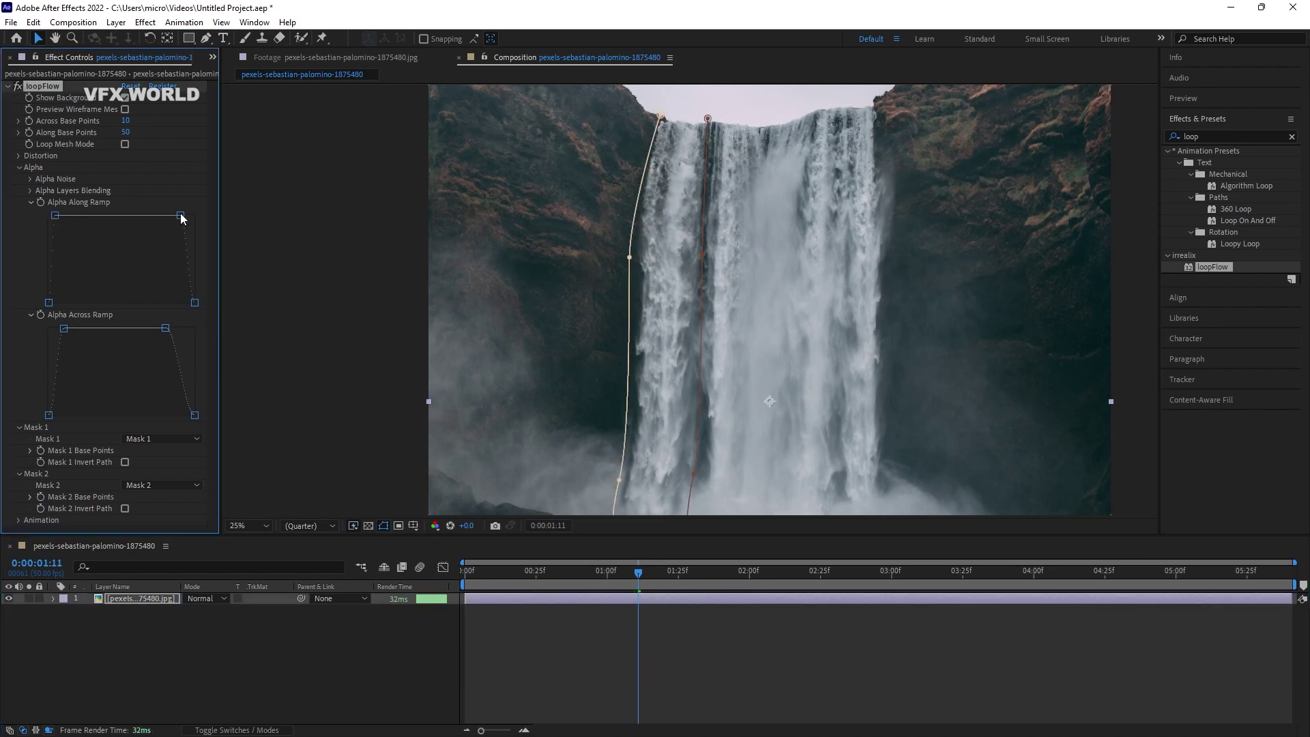
left_click_drag(180, 215, 165, 216)
key("space")
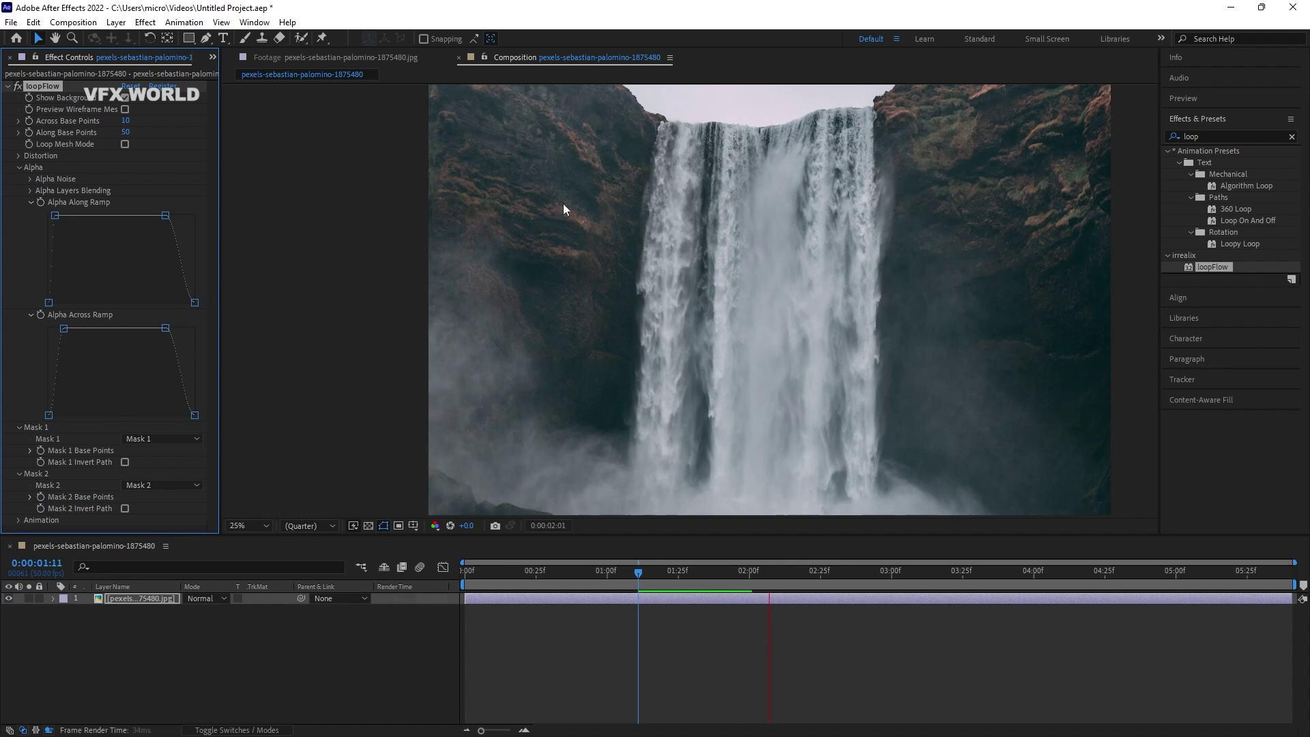
key("space")
scroll(708, 325, "down", 2)
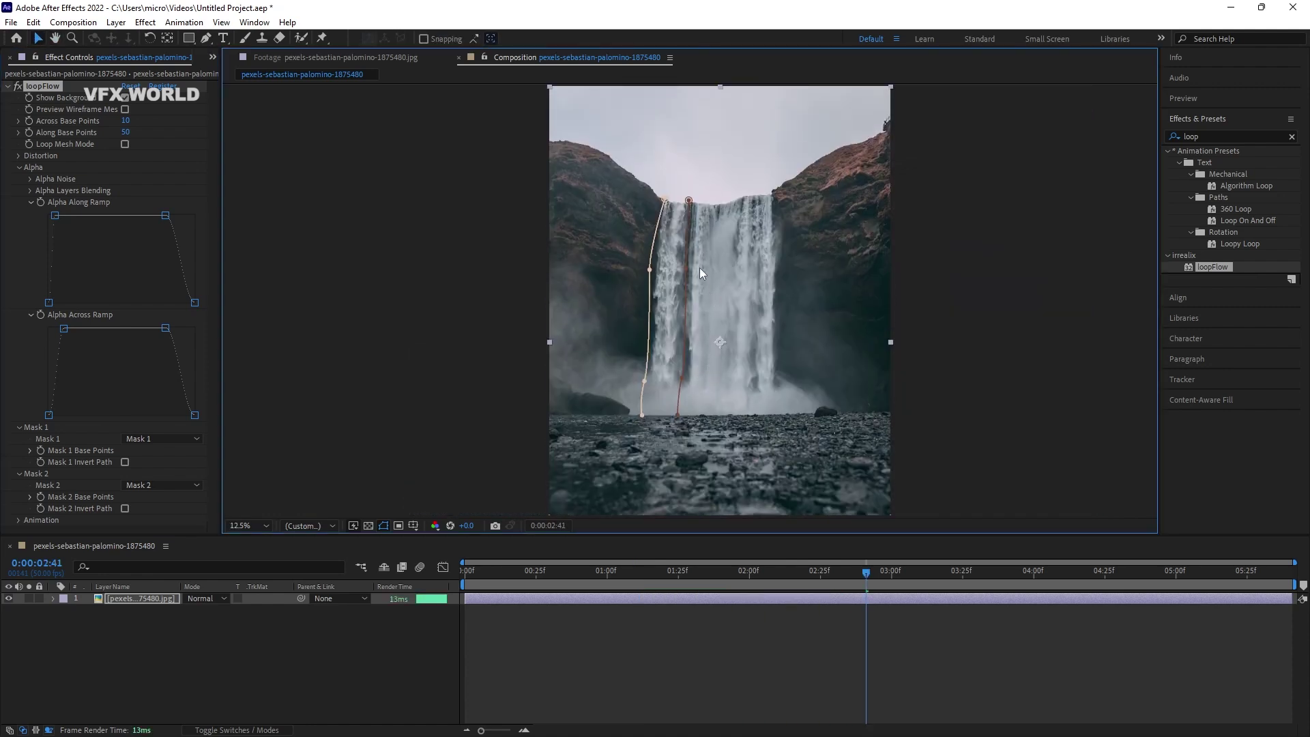
Collapse LoopFlow and draw a curved Pen mask path partway down the waterfall
left_click(9, 86)
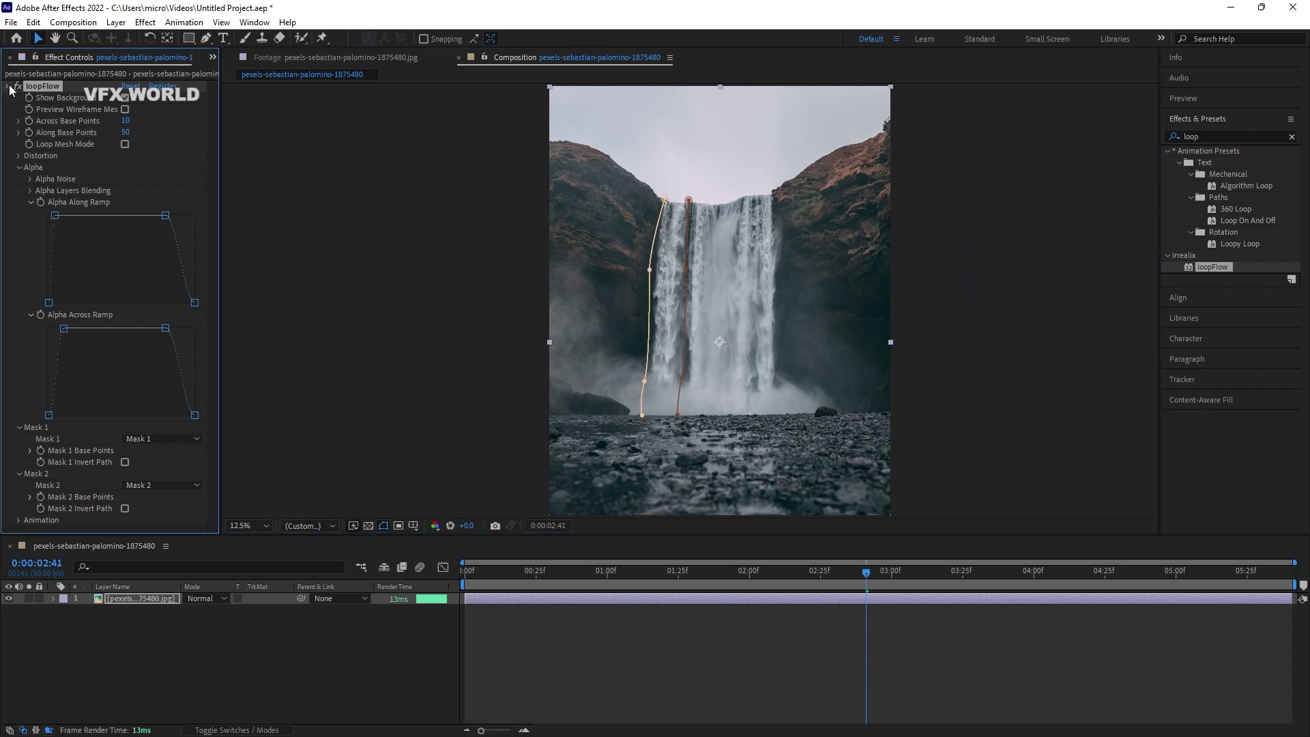
left_click(206, 38)
scroll(703, 423, "up", 2)
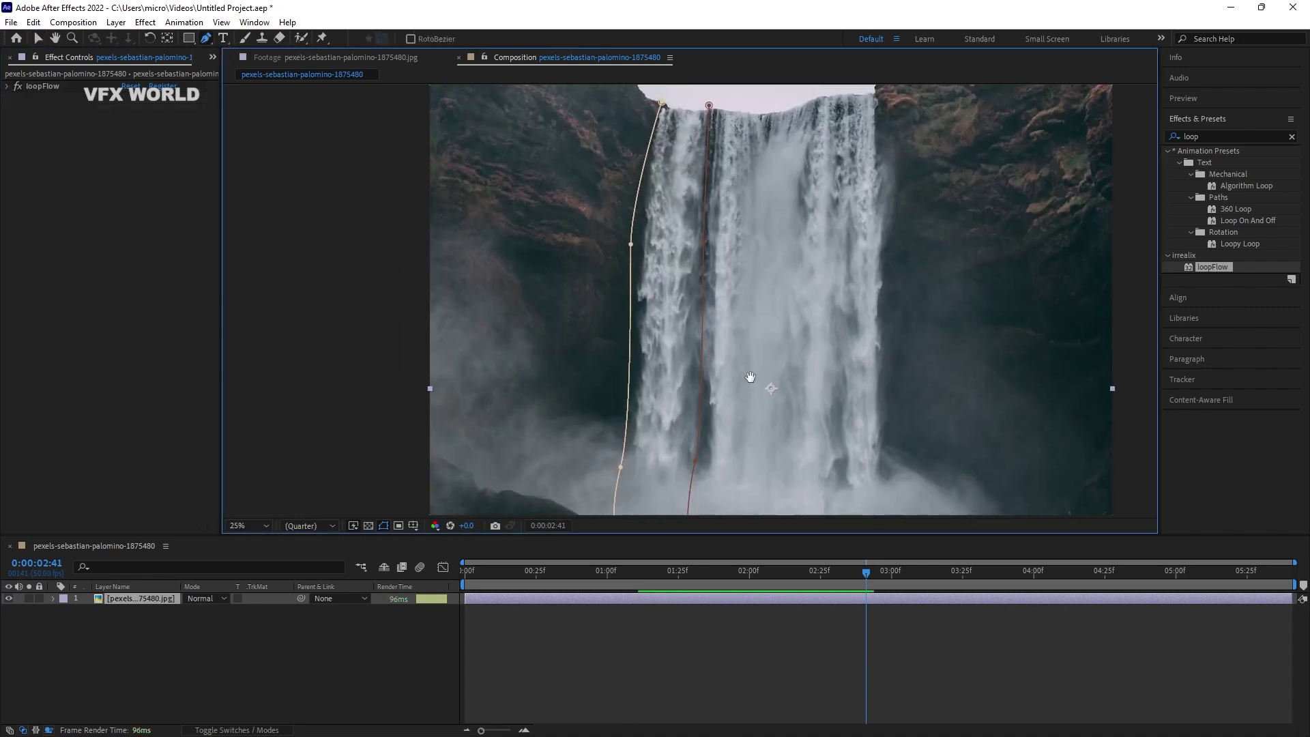
left_click_drag(750, 378, 697, 362)
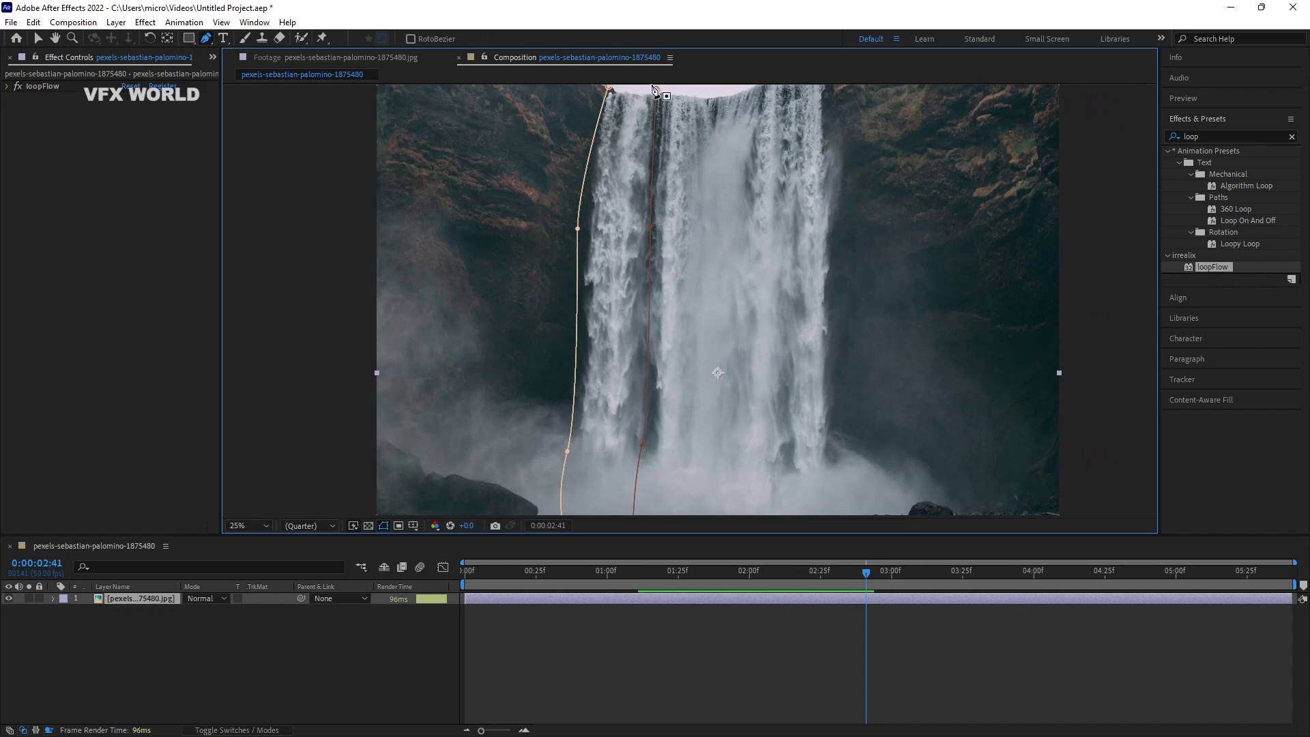
scroll(658, 101, "up", 1)
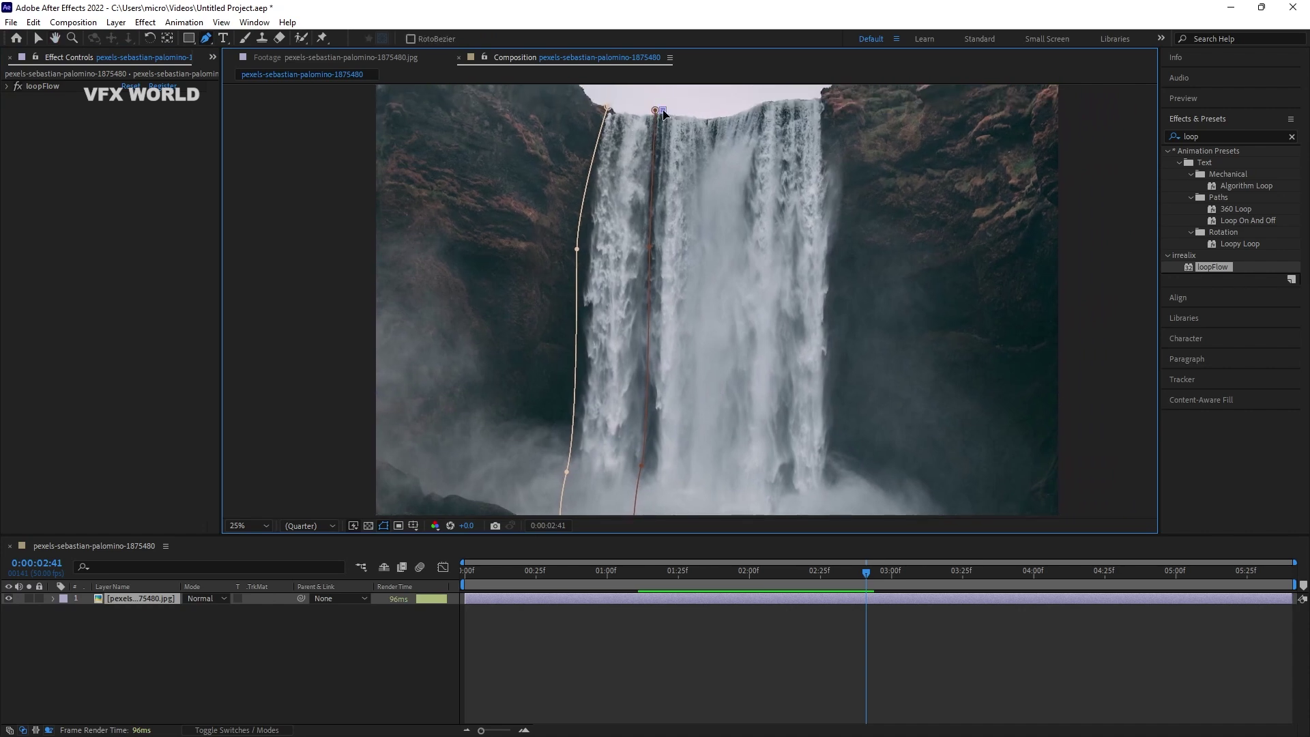
scroll(663, 113, "down", 5)
left_click_drag(670, 260, 666, 292)
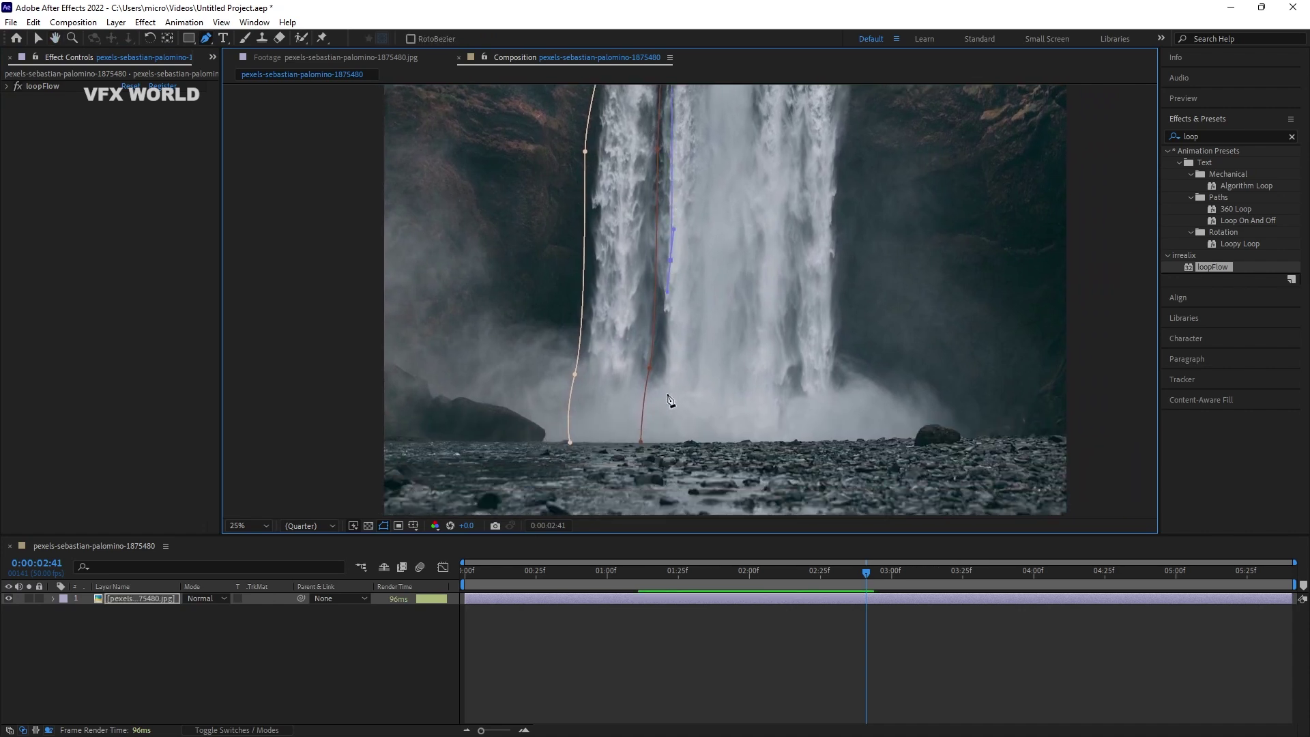
left_click_drag(658, 428, 658, 446)
scroll(758, 444, "up", 1)
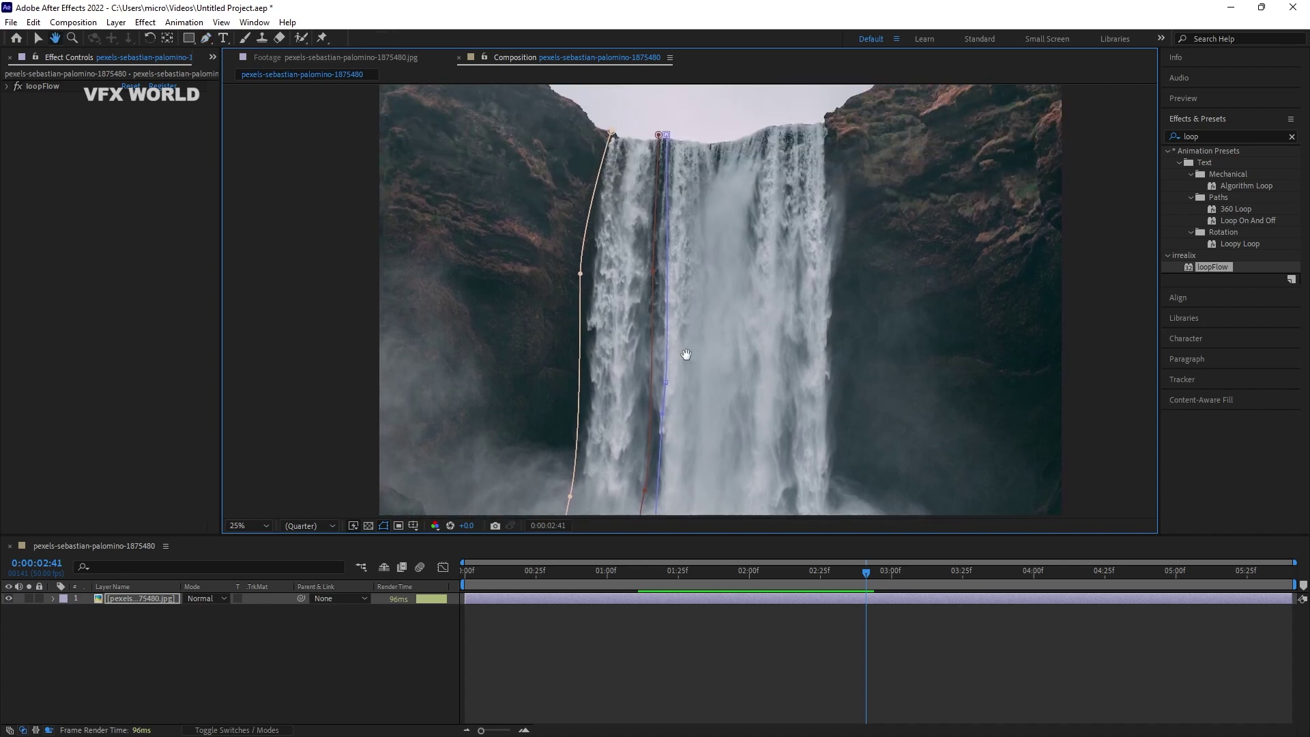
scroll(684, 355, "up", 5)
left_click(119, 342)
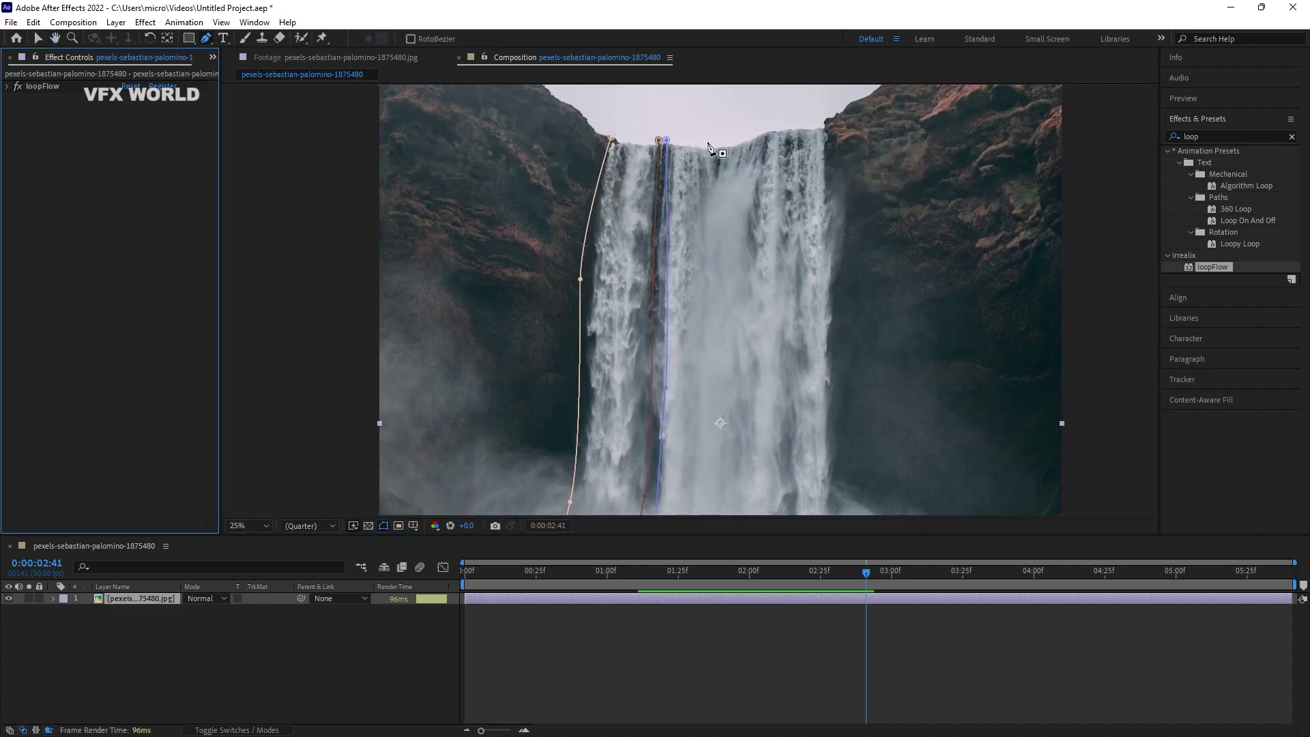
Draw another curved path from the waterfall's top edge down to the rocks, then deselect the layer
left_click_drag(709, 142, 716, 292)
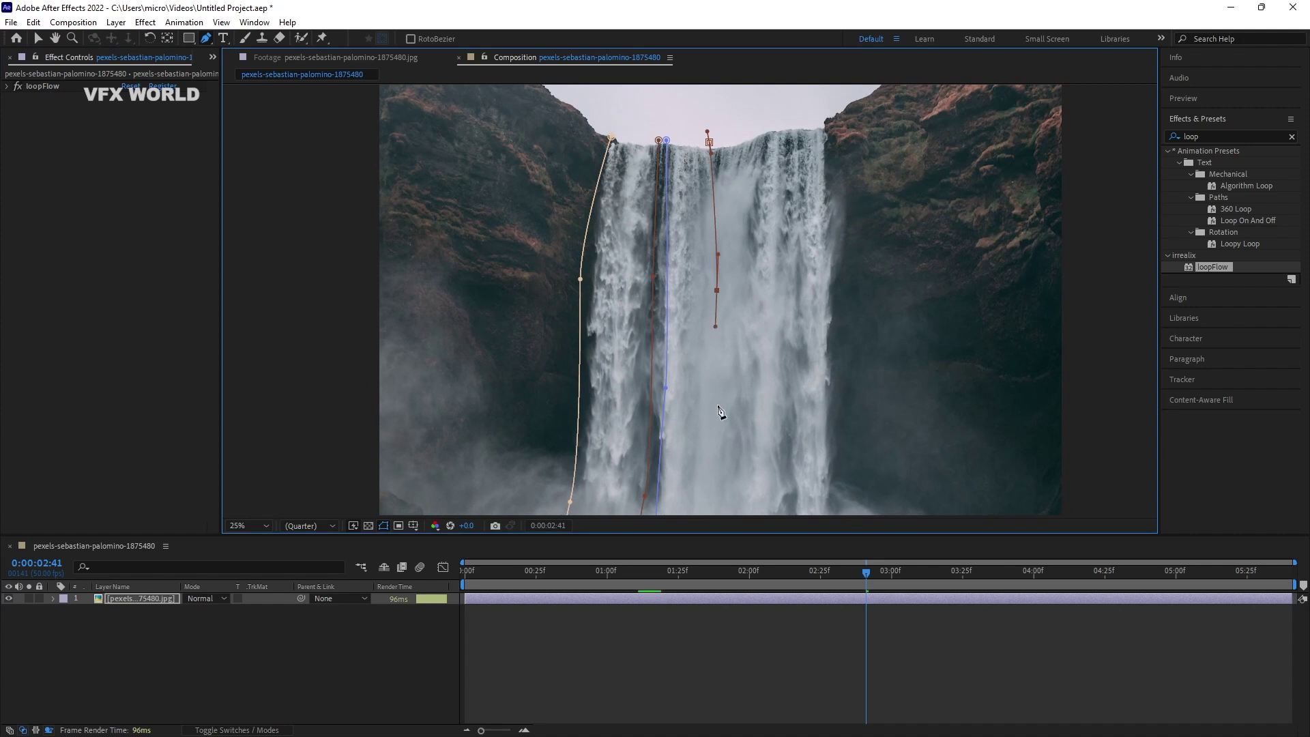
scroll(718, 407, "down", 5)
left_click_drag(732, 378, 733, 400)
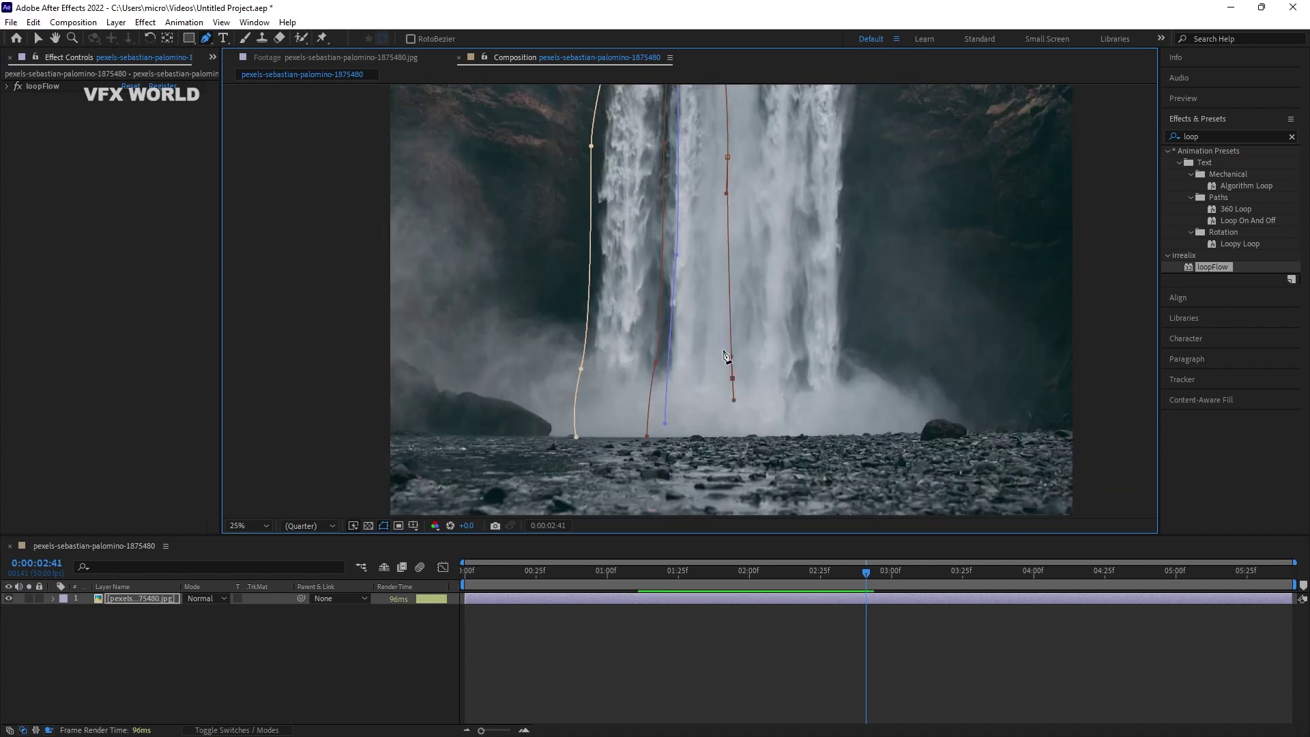
scroll(726, 321, "up", 3)
scroll(699, 371, "down", 4)
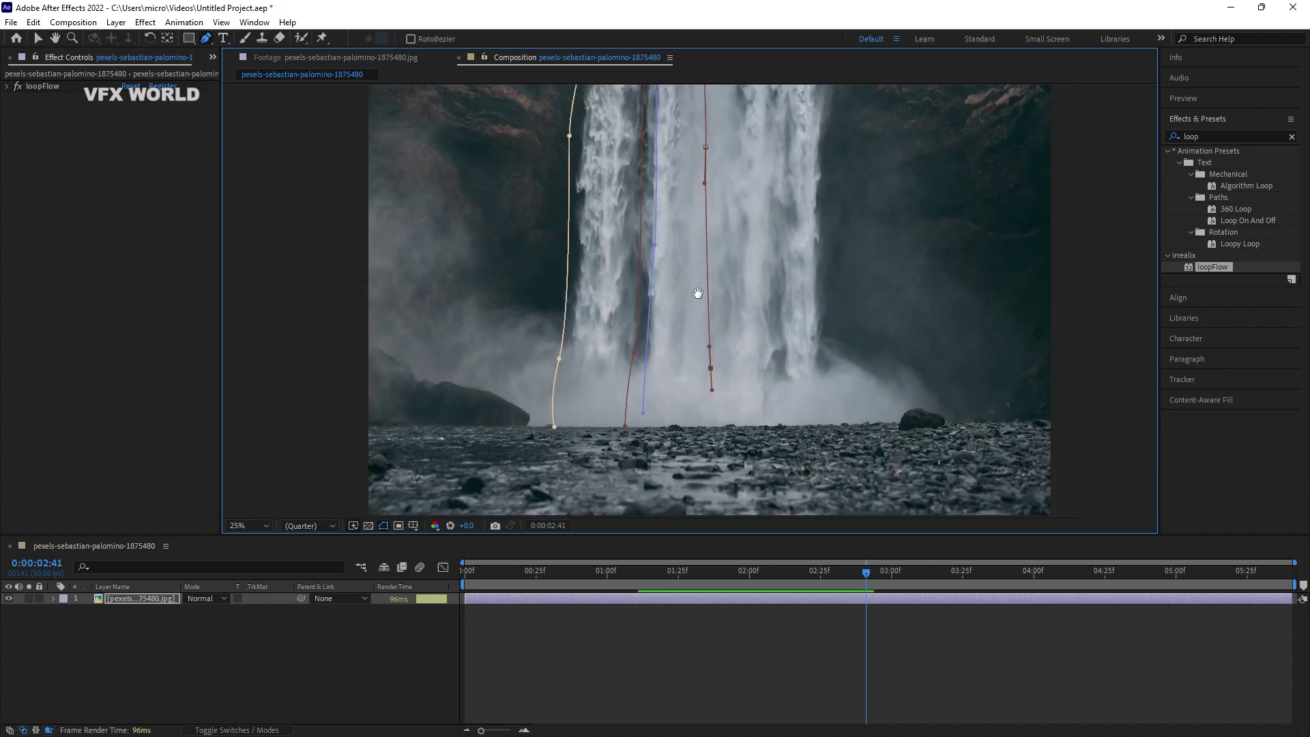
left_click_drag(710, 350, 714, 373)
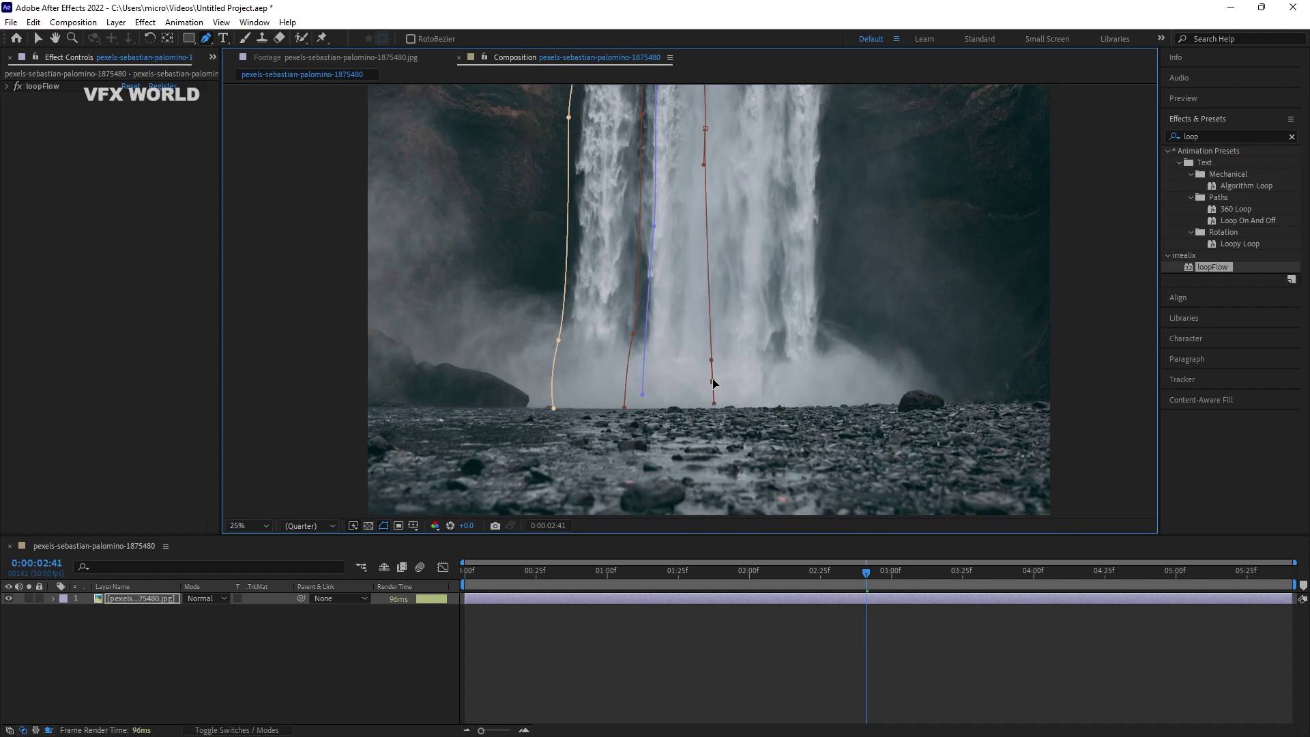
left_click(278, 626)
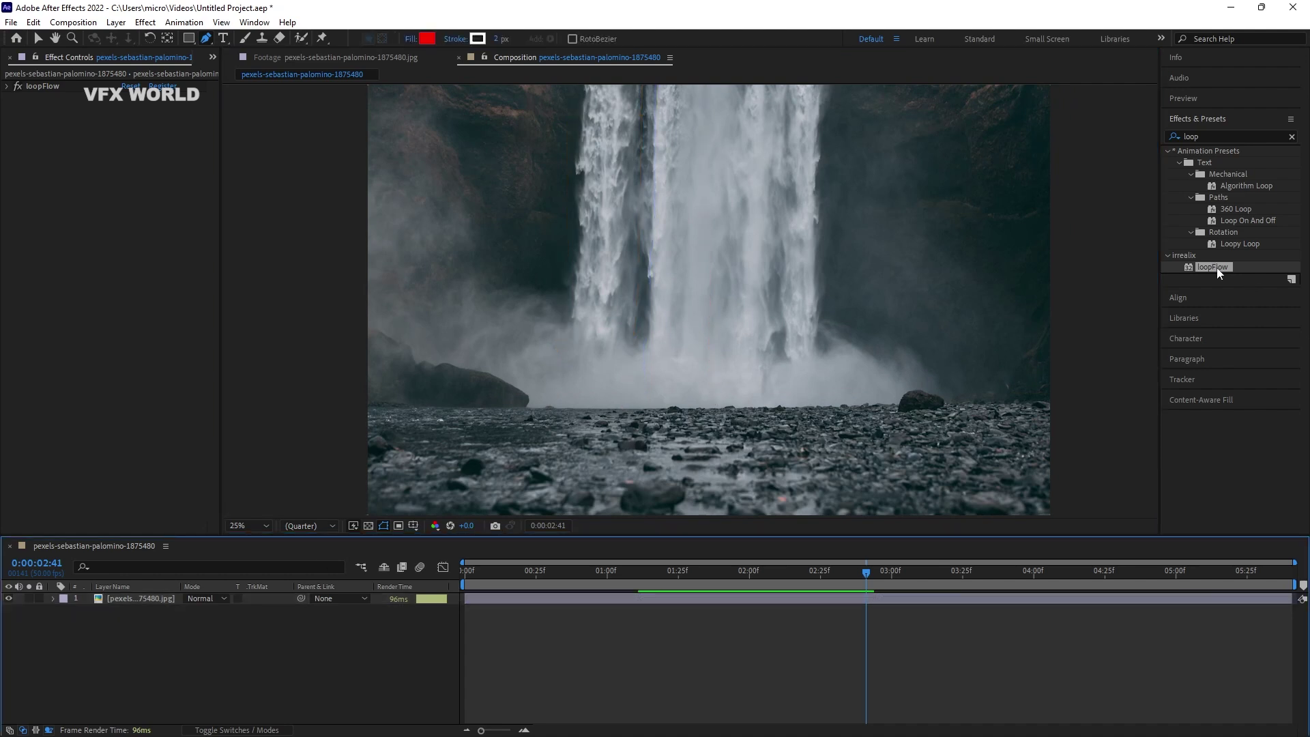
Apply loopFlow 2 to the waterfall layer and set its two flow masks to Mask 3 and Mask 4
left_click_drag(1217, 268, 144, 598)
left_click(144, 597)
key("v")
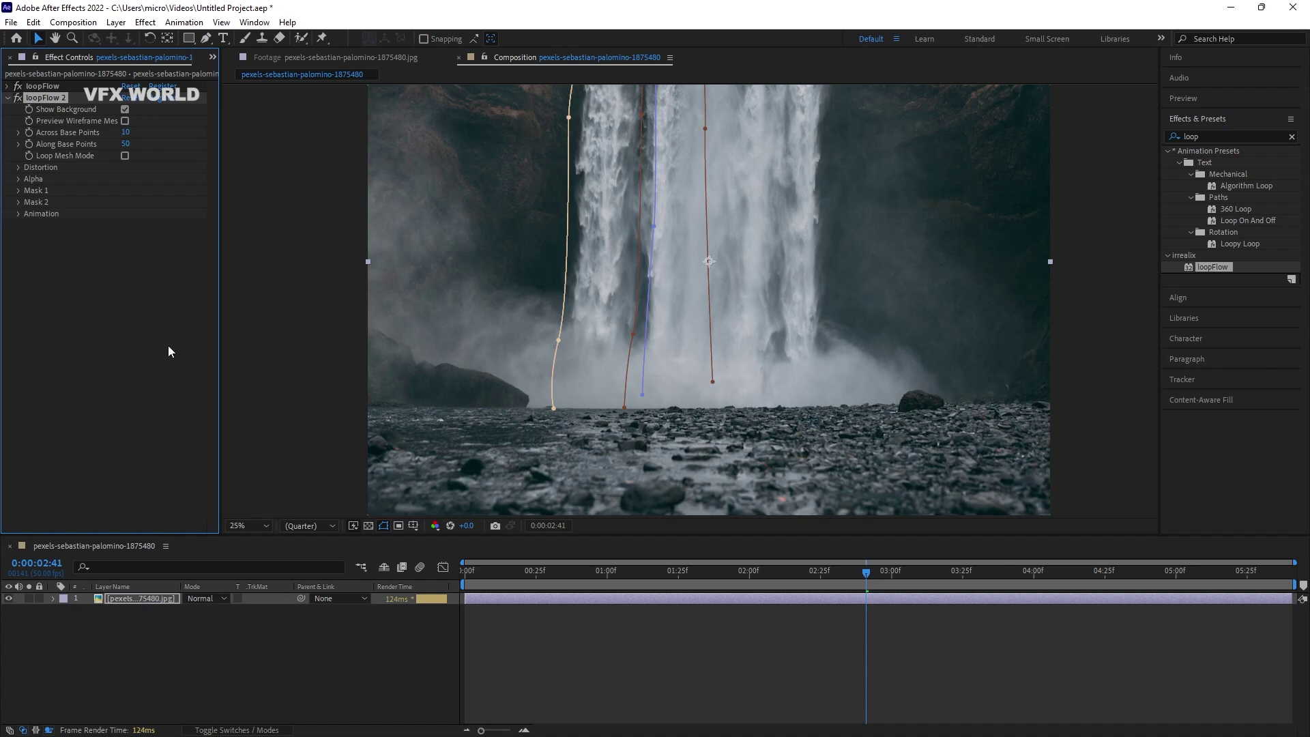
left_click(18, 191)
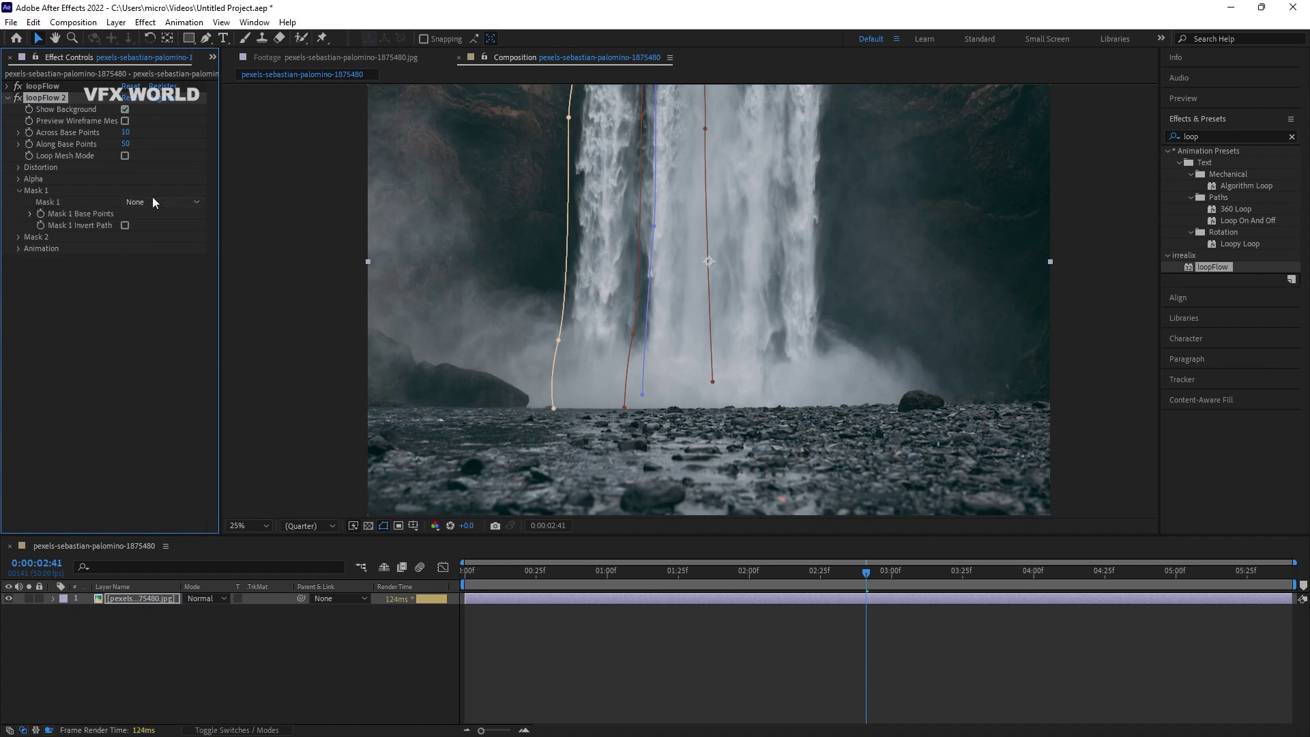
left_click(153, 200)
left_click(176, 268)
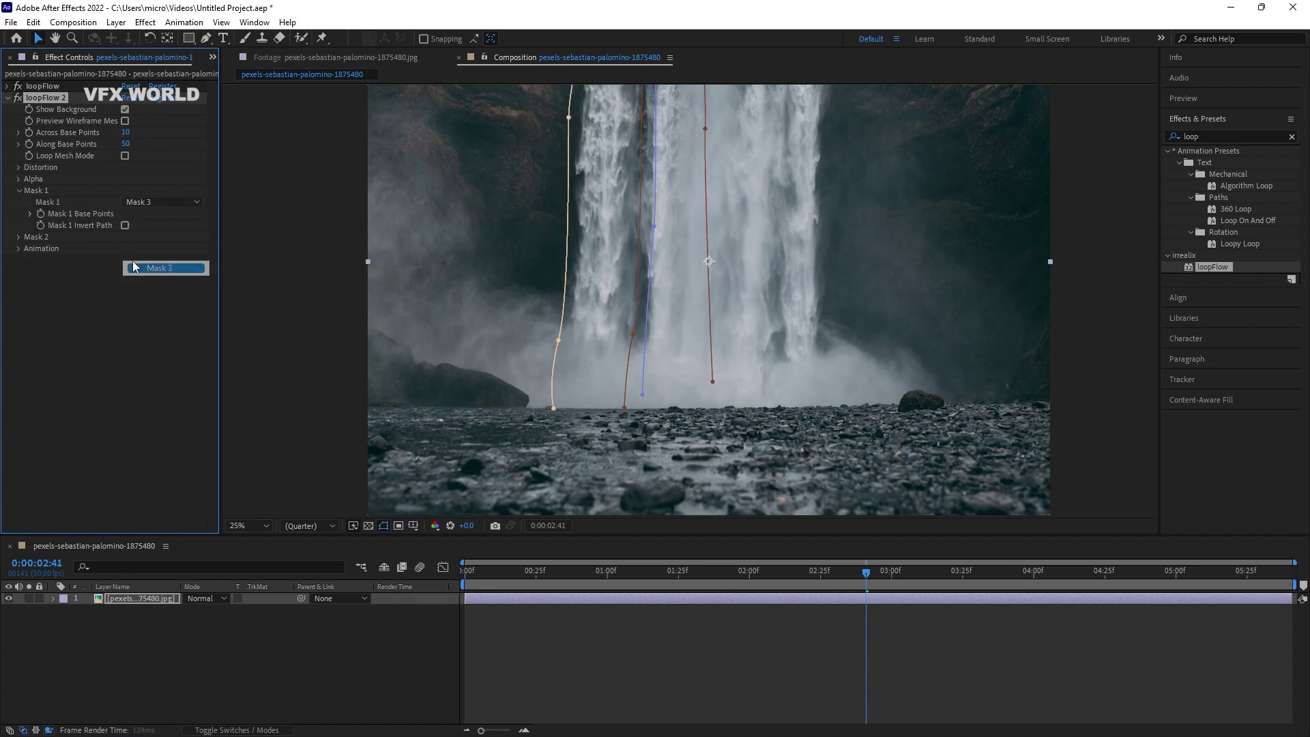
left_click(18, 237)
left_click(180, 252)
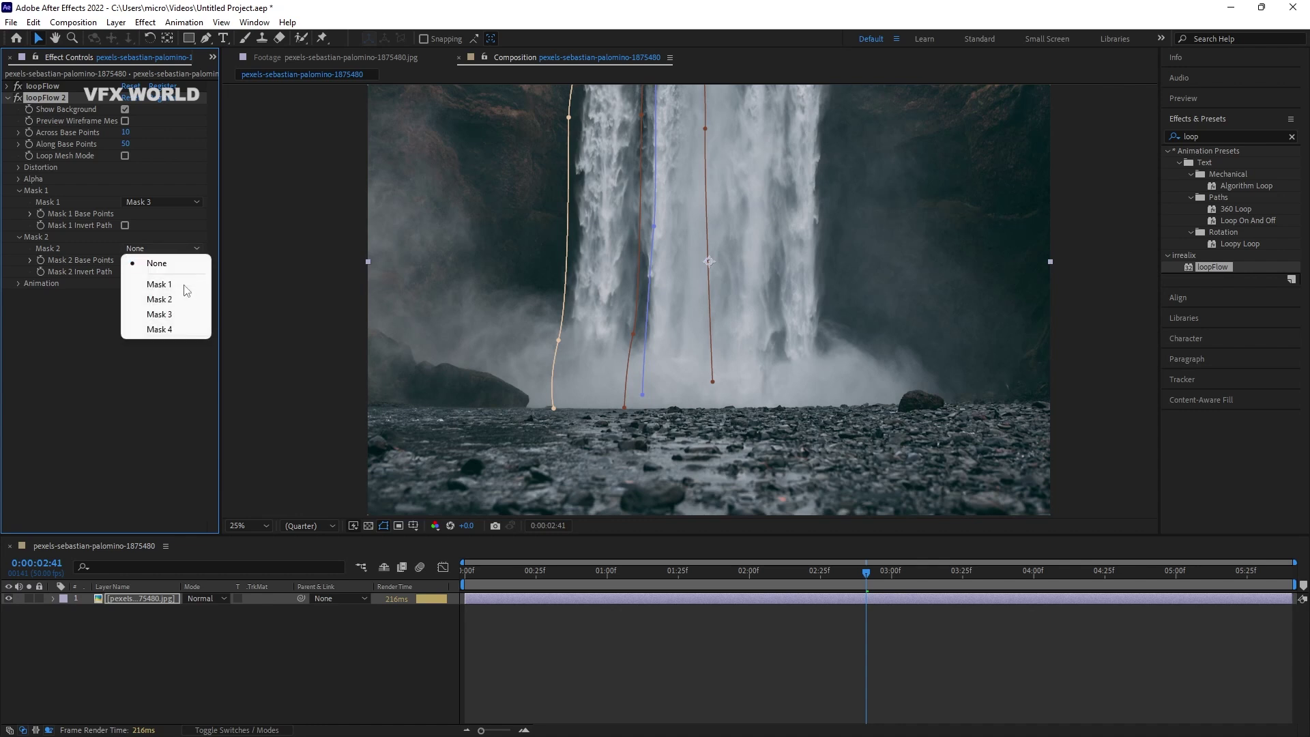
left_click(179, 327)
left_click_drag(737, 299, 724, 338)
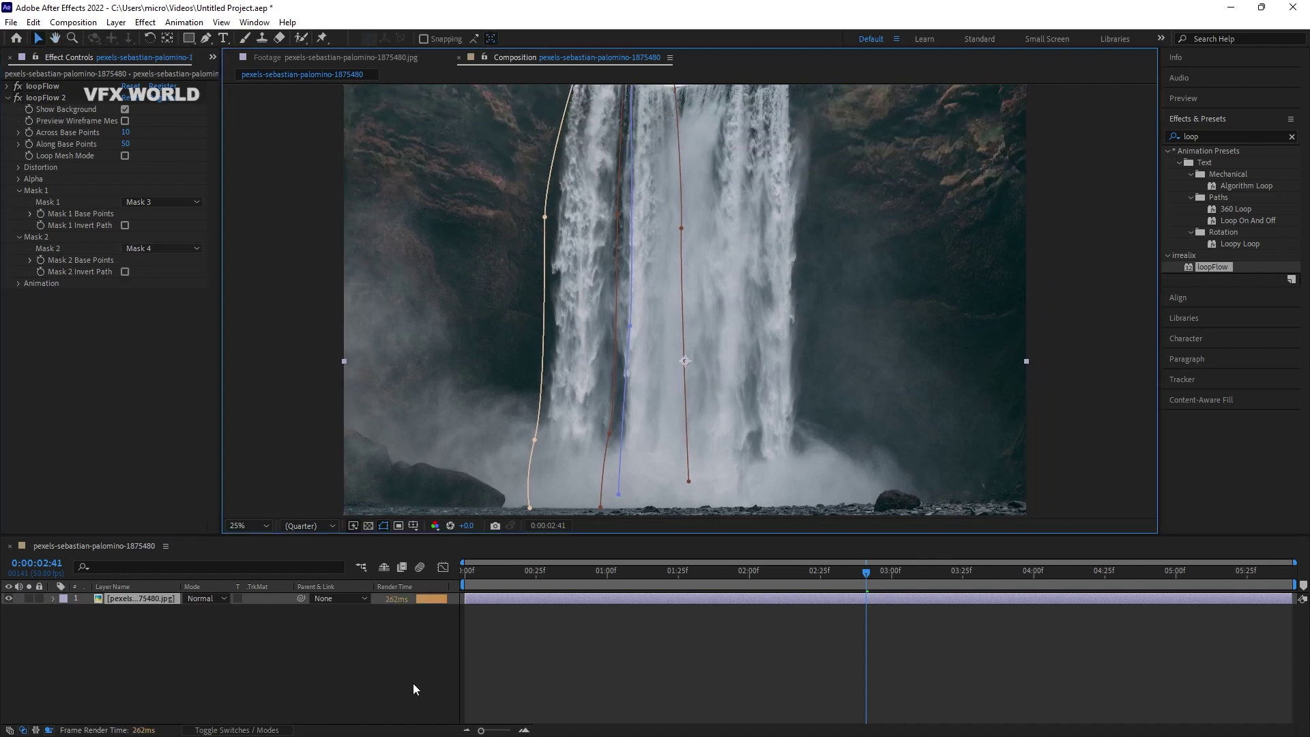
left_click(412, 682)
scroll(566, 356, "down", 2)
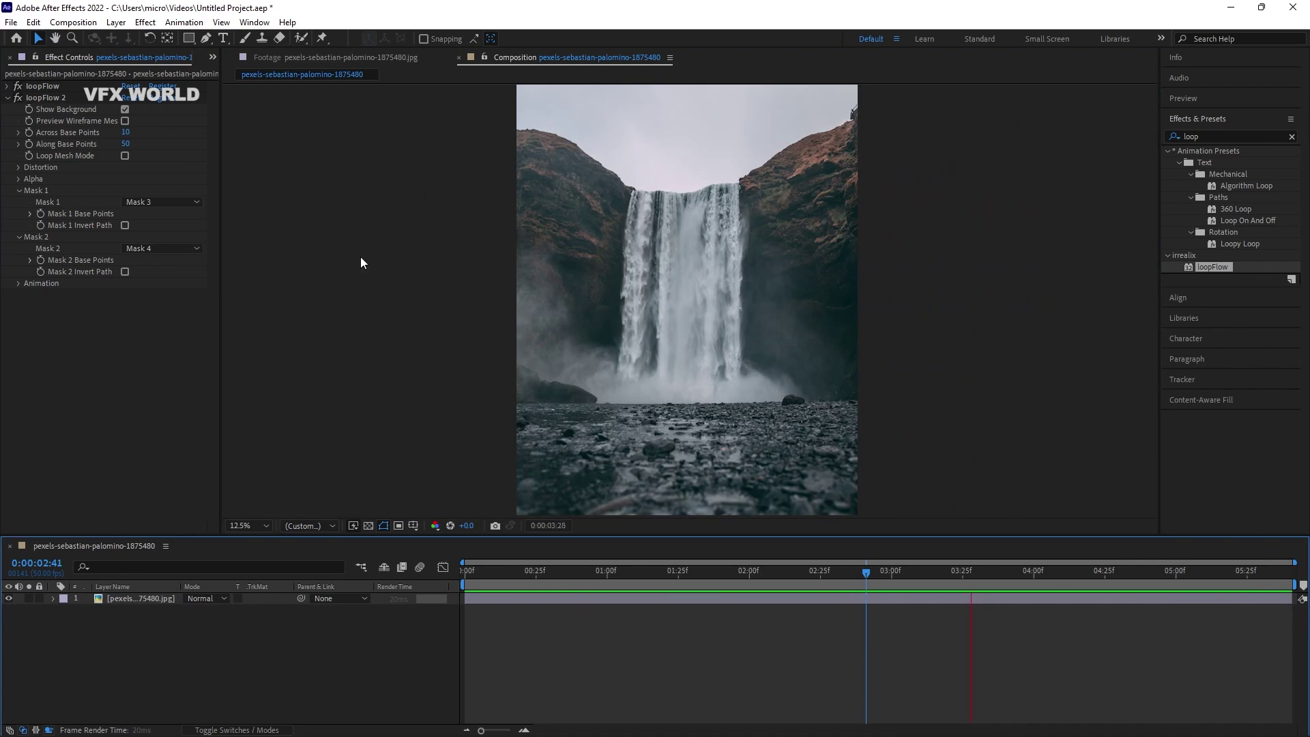
Turn on Invert Path for both loopFlow 2 flow masks and play the looping waterfall
left_click(125, 240)
left_click(125, 272)
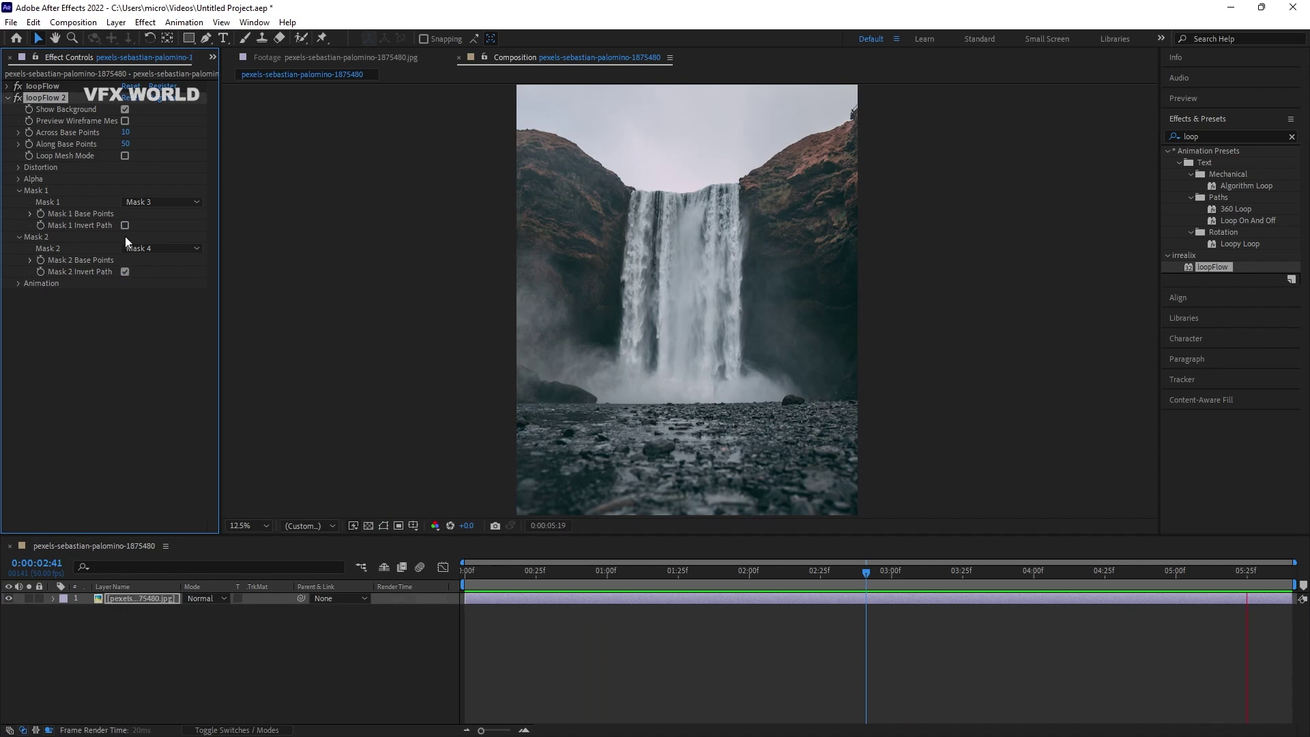
left_click(125, 225)
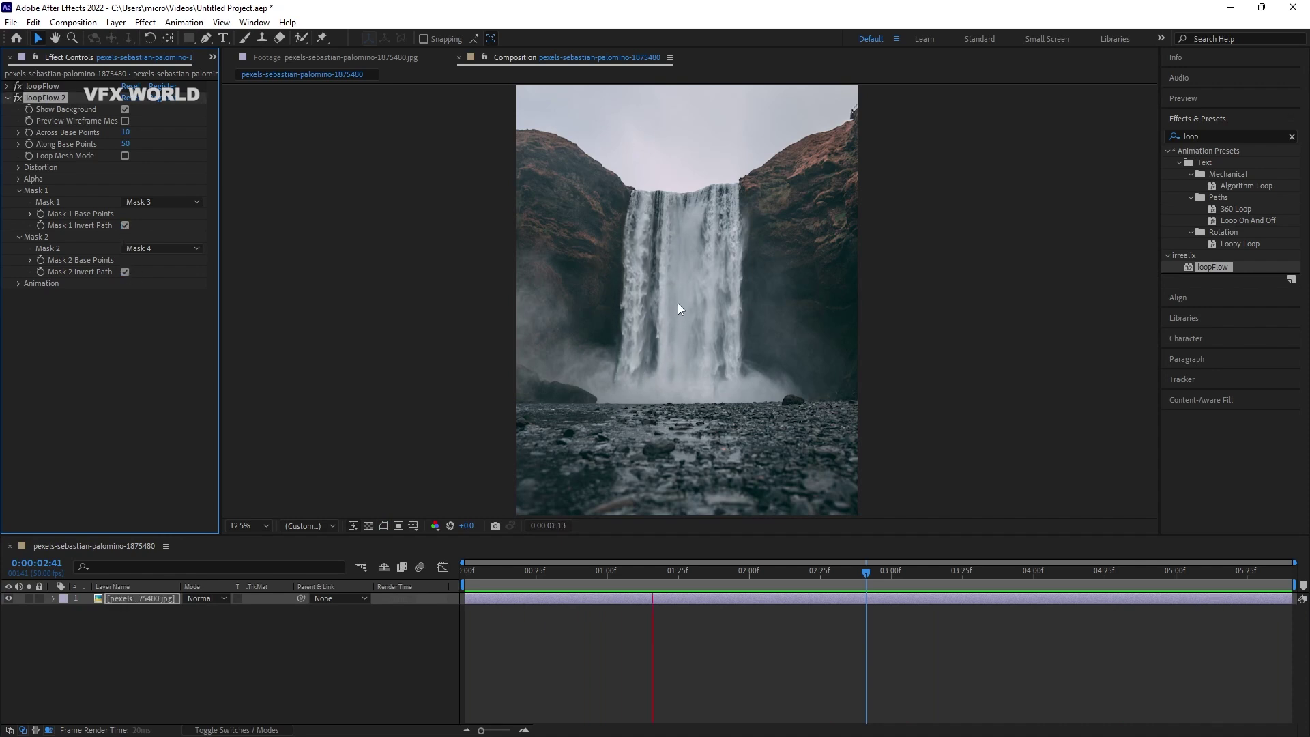
key("period")
key("period")
key("period")
key("comma")
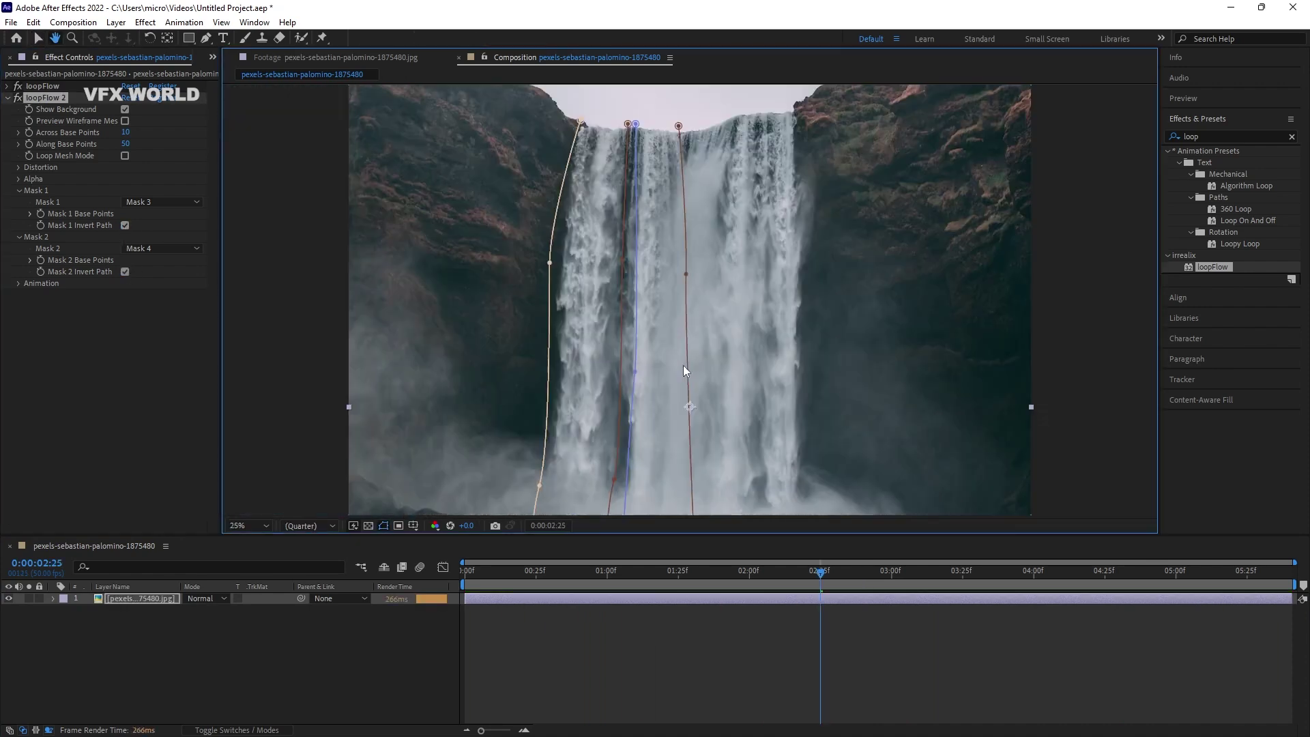
key("space")
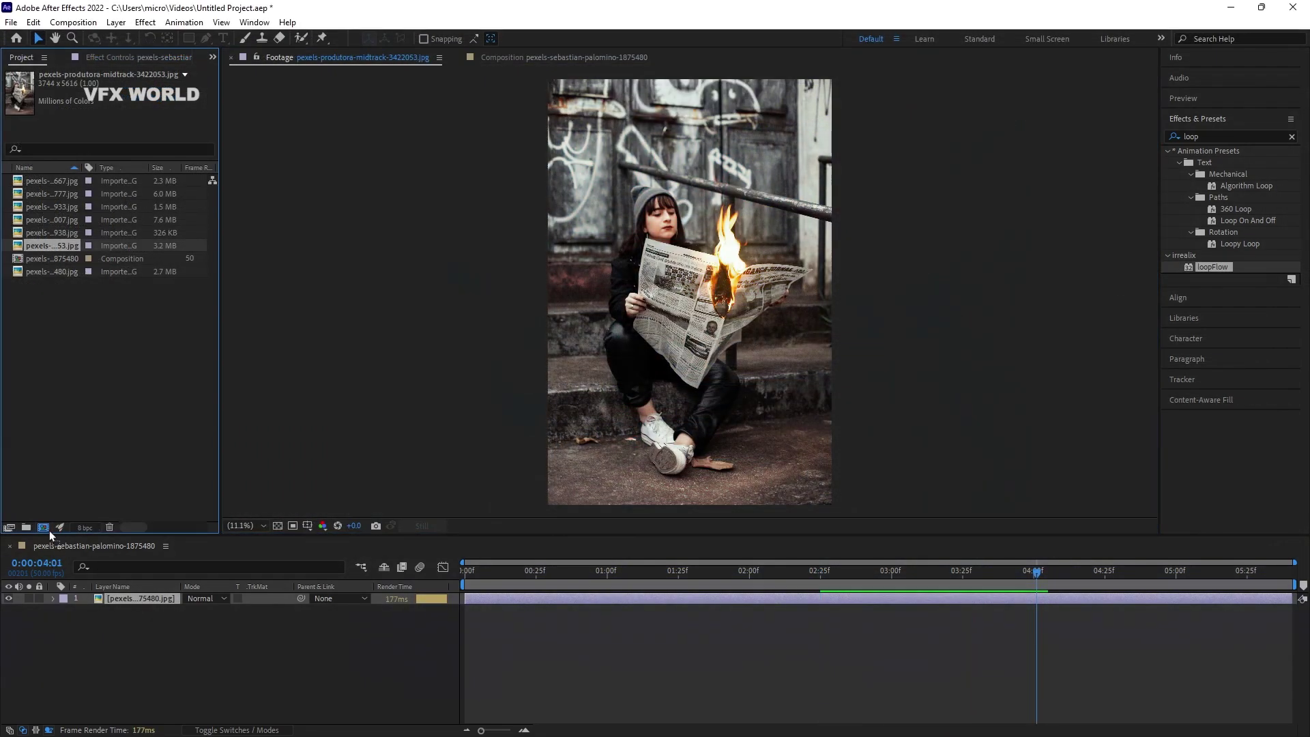
Show the newspaper layer's Effect Controls and switch to the Pen tool
scroll(720, 348, "up", 1)
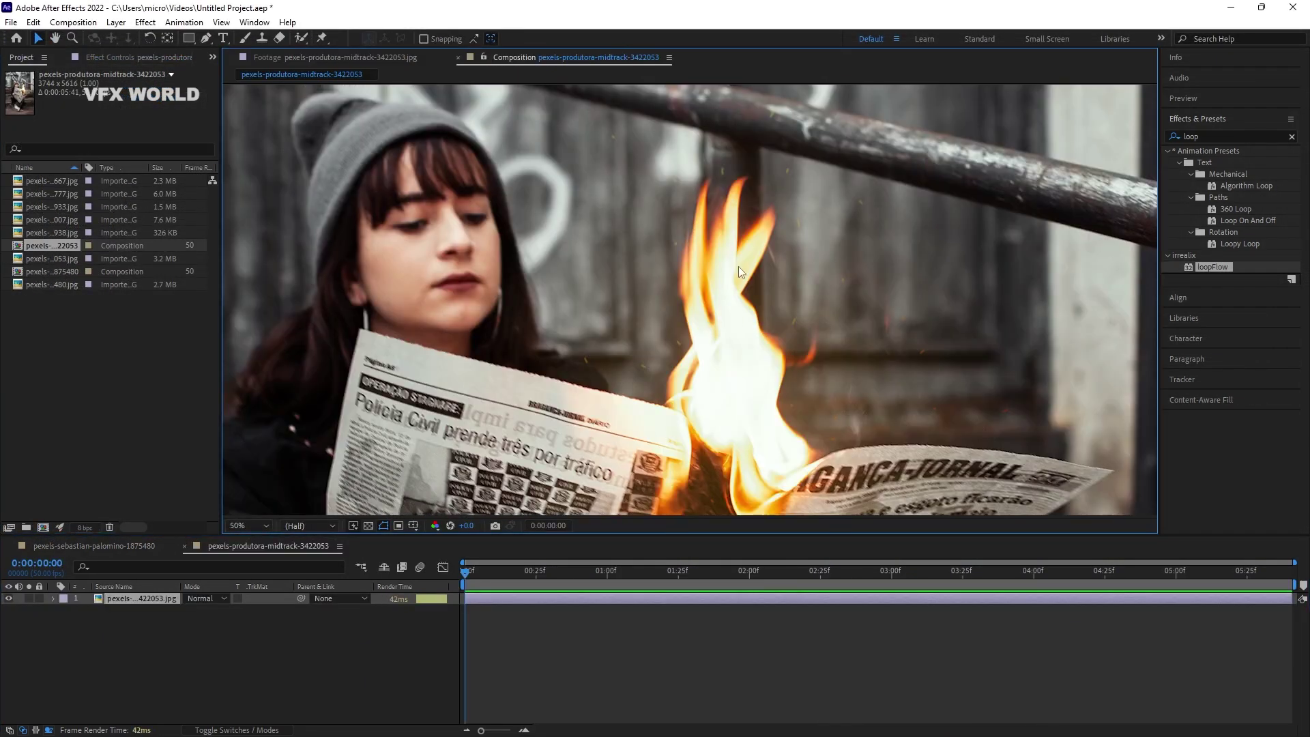
scroll(702, 293, "up", 1)
left_click(122, 56)
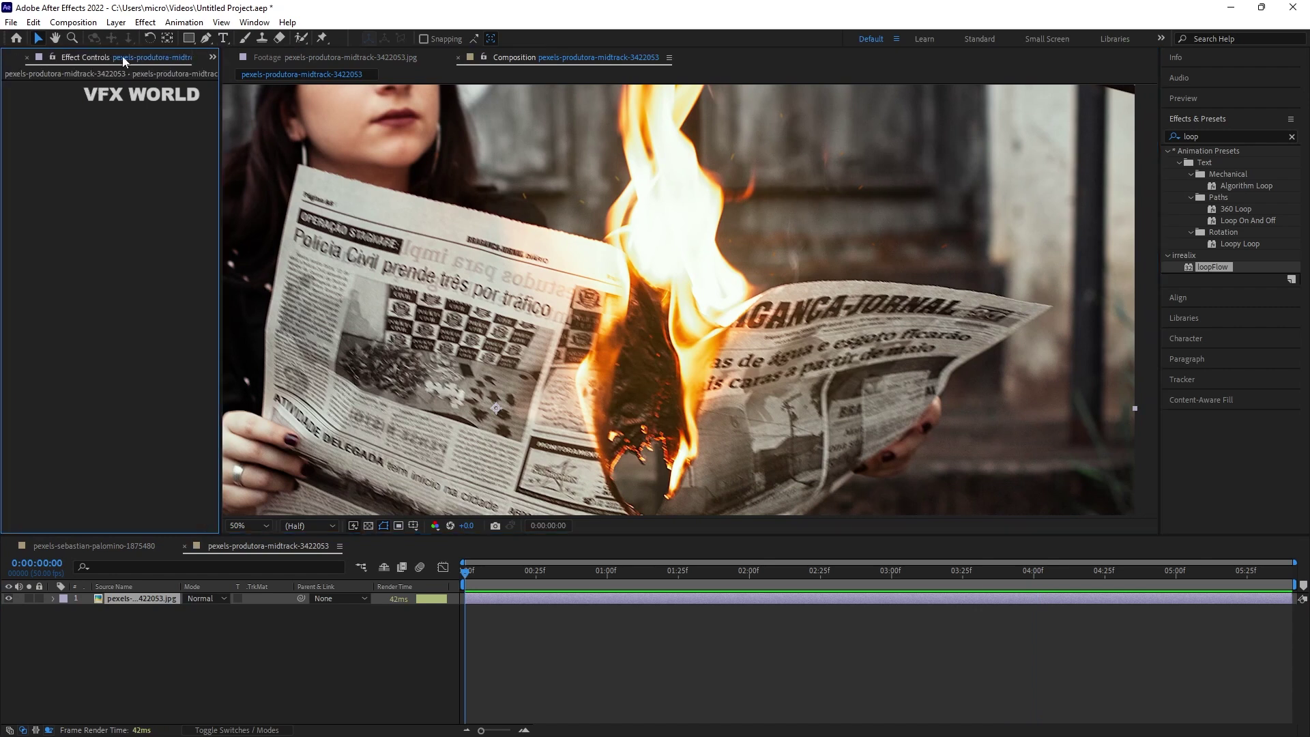
left_click(208, 39)
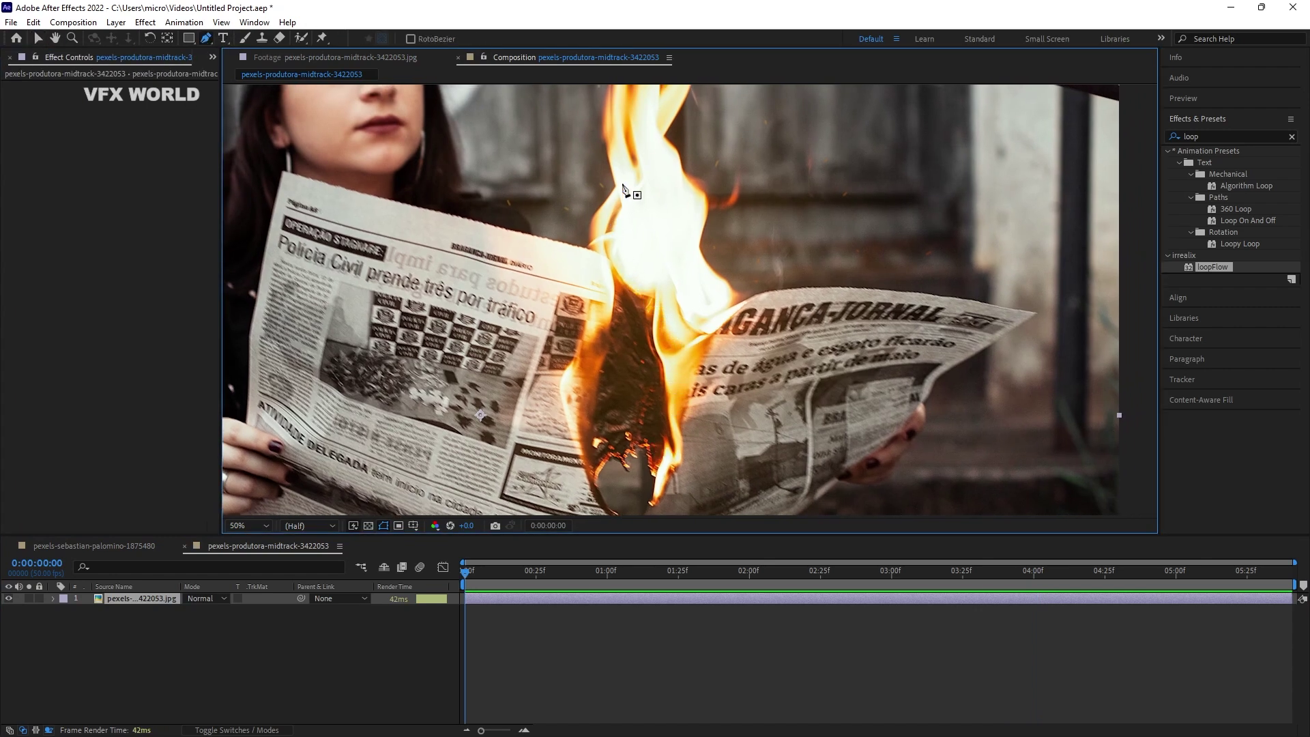
Draw a mask path from the flame's lower left edge up to its top
mouse_move(623, 185)
left_mouse_down()
mouse_move(621, 346)
mouse_move(623, 315)
left_mouse_up()
scroll(642, 426, "down", 1)
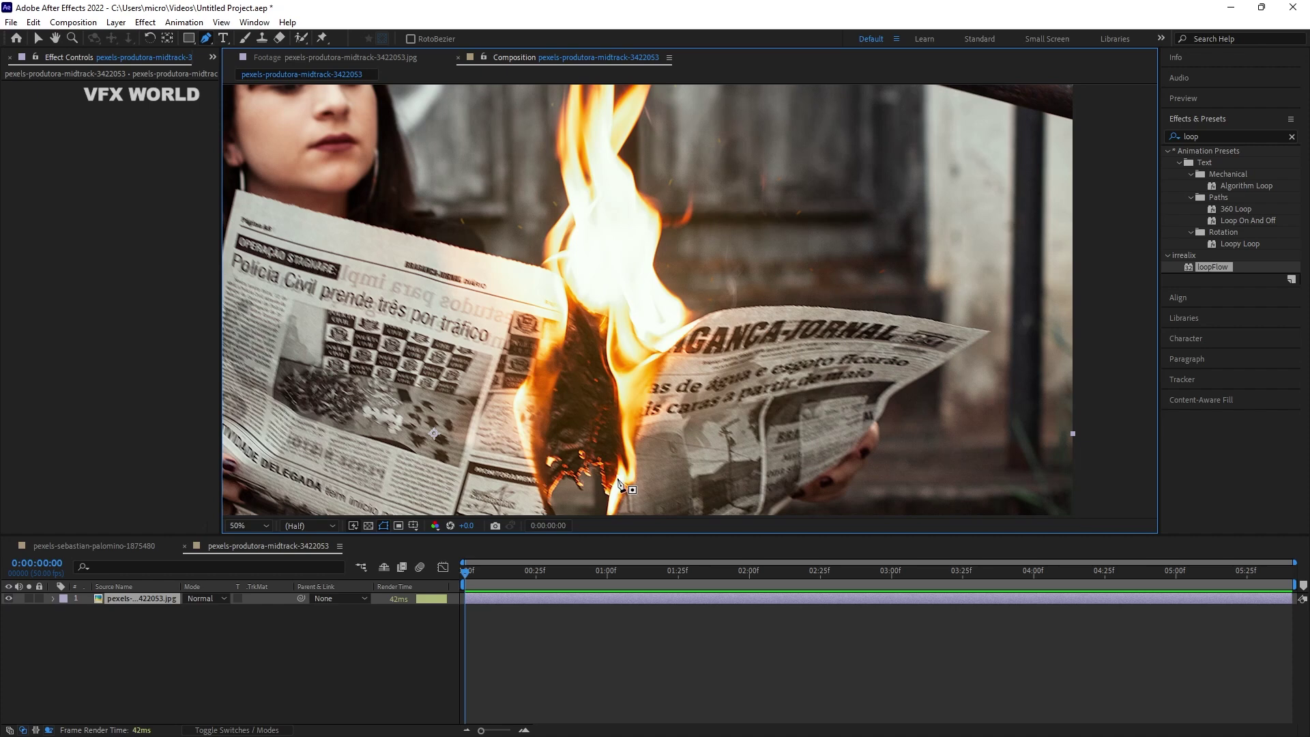
left_click_drag(623, 471, 623, 434)
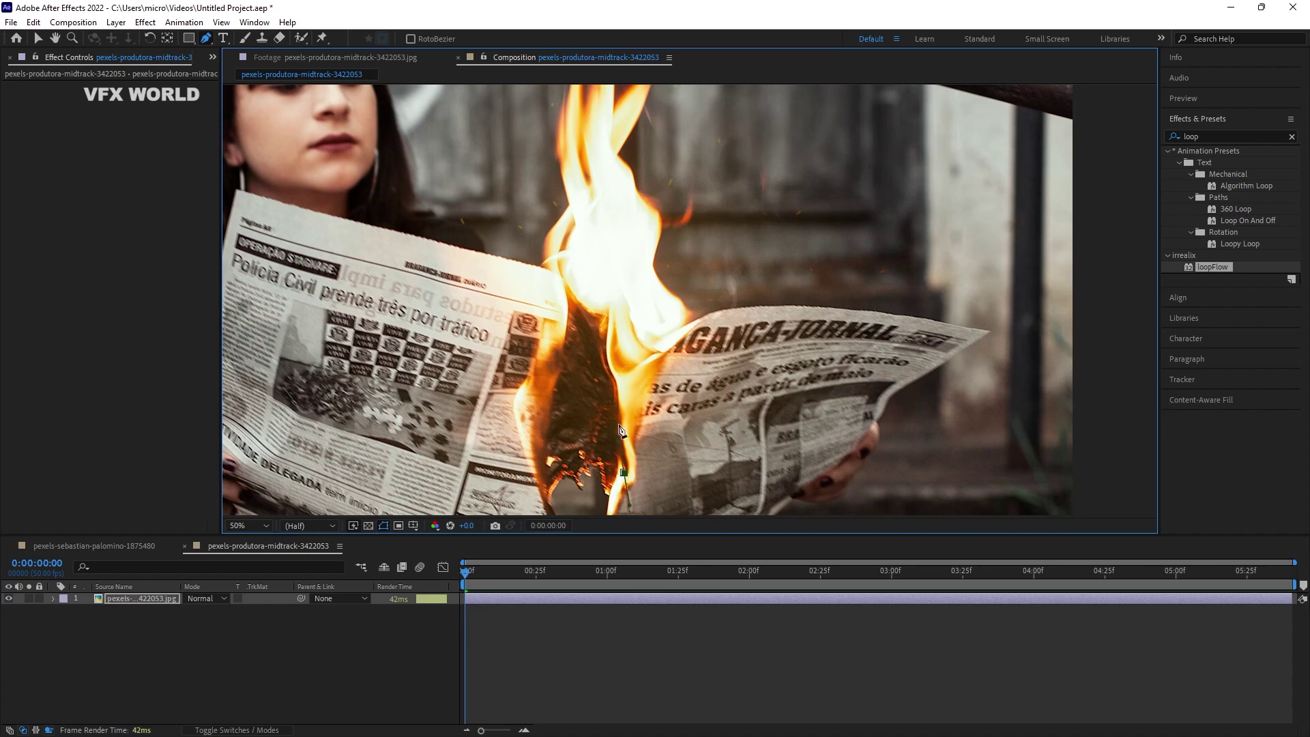
left_click(599, 351)
left_click(558, 259)
scroll(558, 258, "up", 3)
left_click_drag(560, 235, 551, 202)
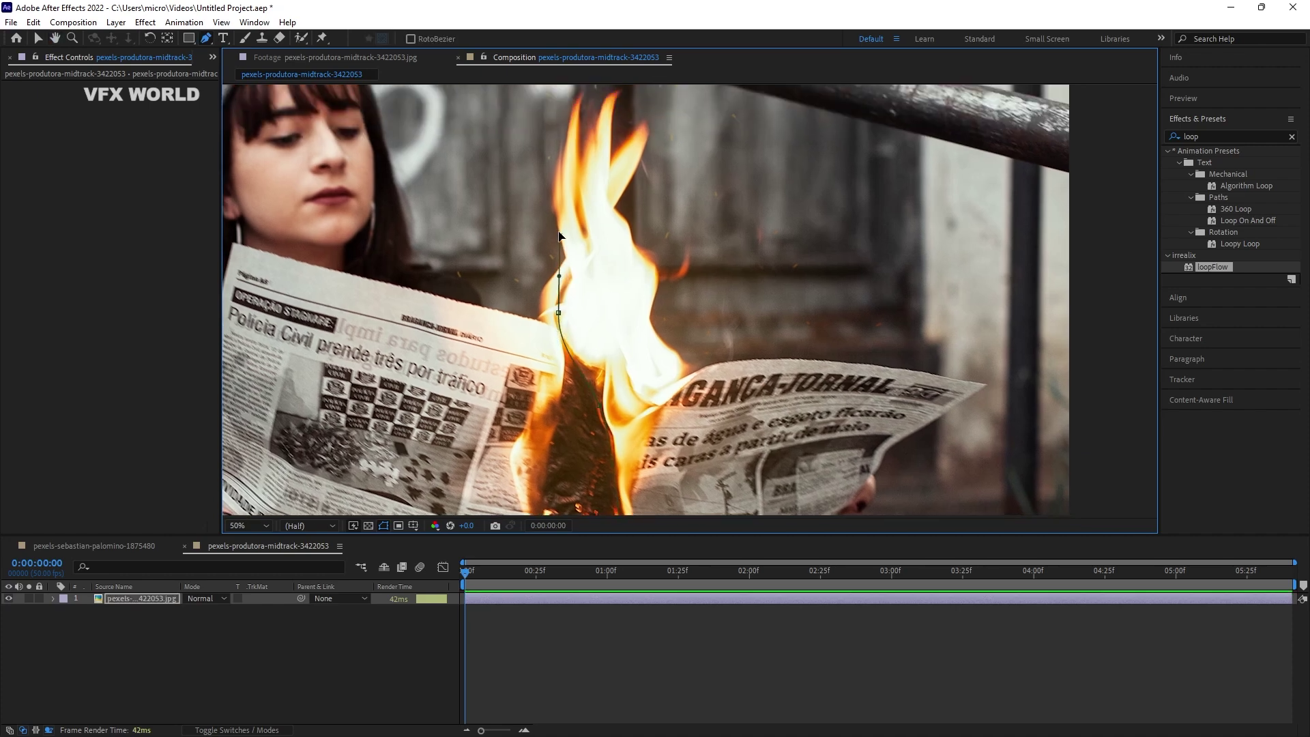
left_click_drag(568, 121, 579, 90)
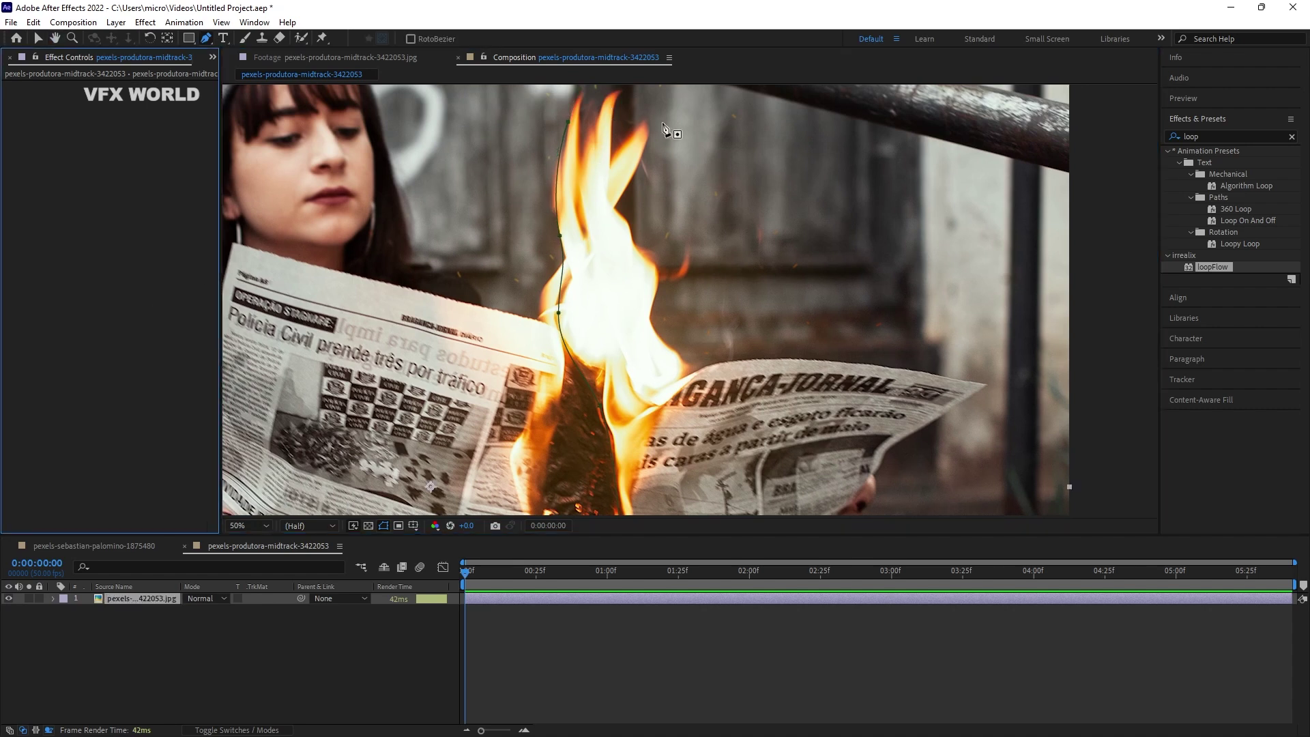
Draw a second path from the flame's top right down its right edge, then deselect the layer
left_click(649, 121)
left_click(612, 208)
left_click(665, 286)
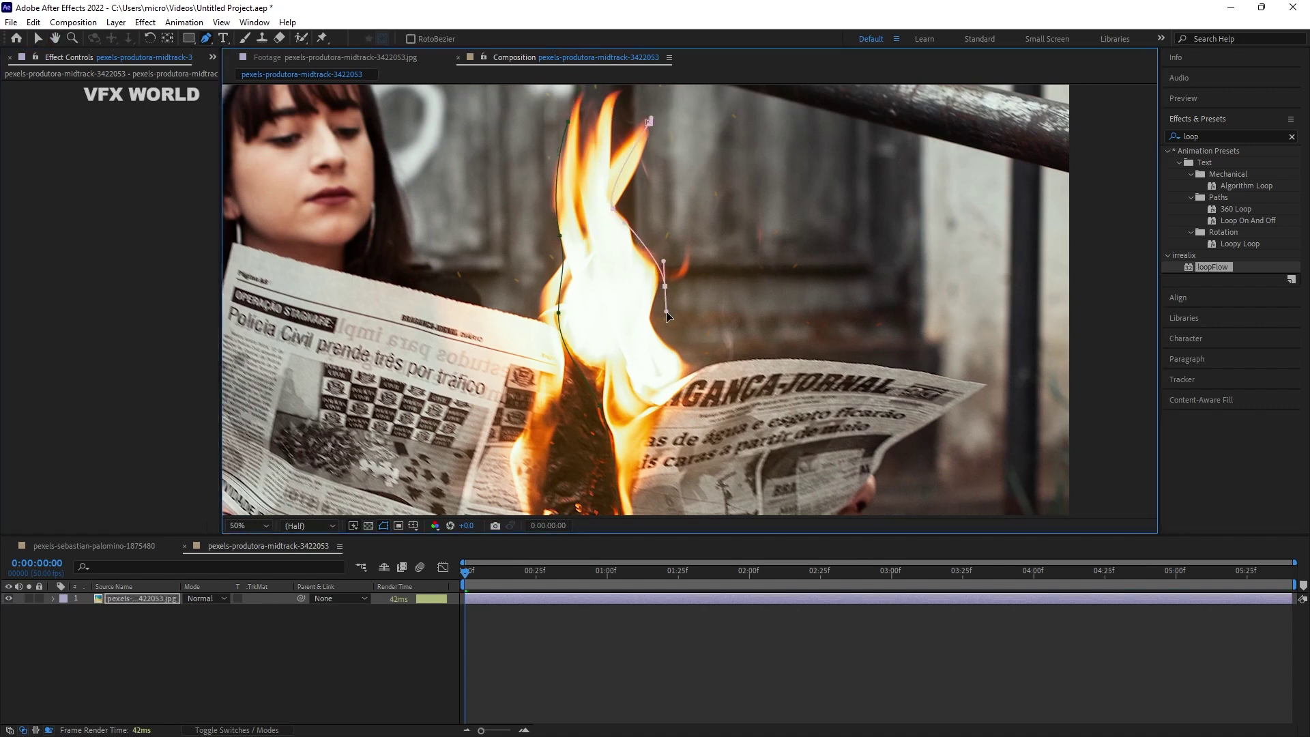
left_click(660, 331)
left_click(687, 361)
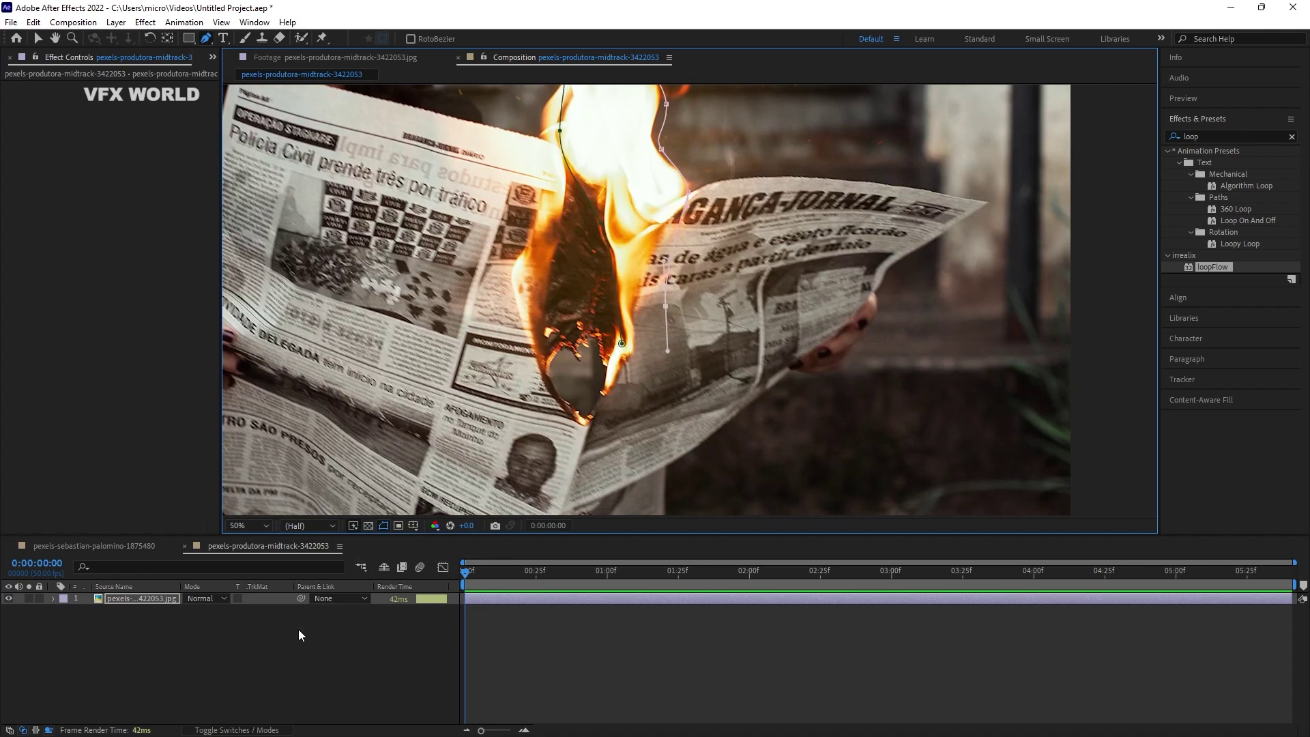
left_click(298, 635)
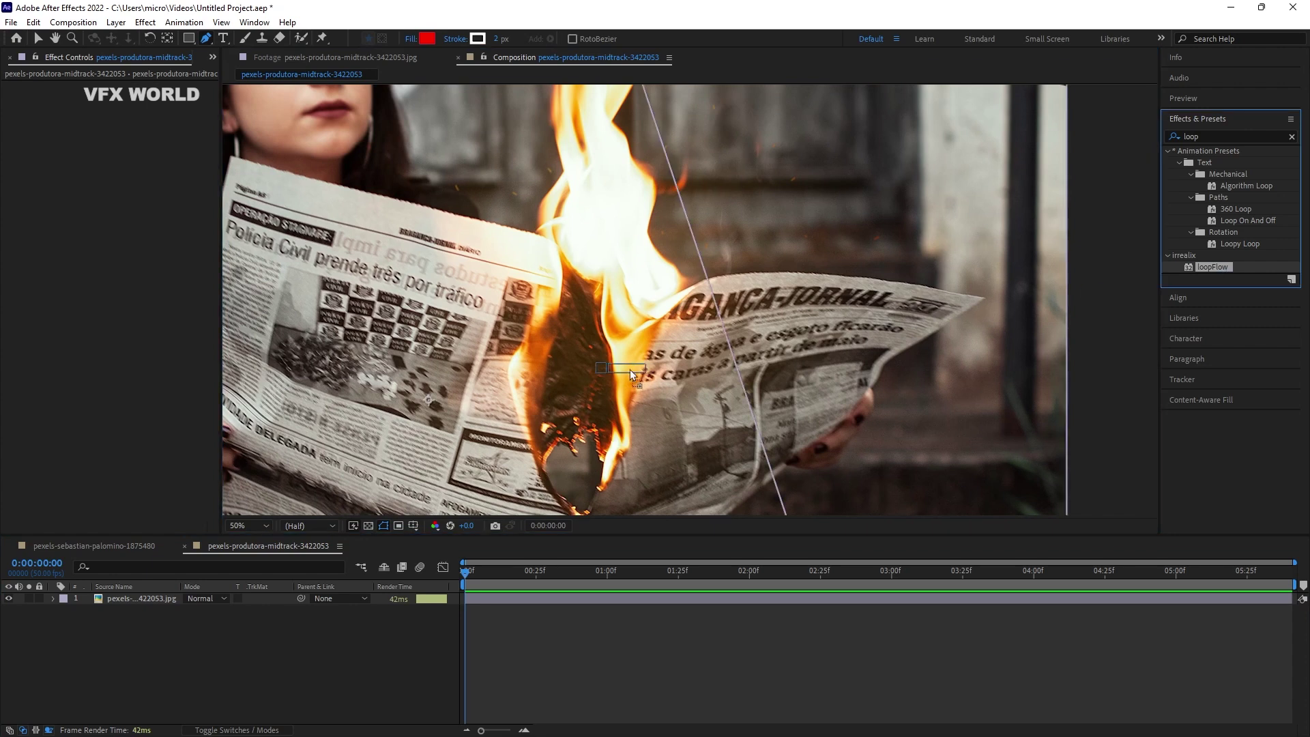
Apply loopFlow to the newspaper layer, set flow masks to Mask 1 and Mask 2, and show the wireframe mesh
left_click_drag(1217, 269, 624, 376)
left_click(19, 178)
left_click(161, 190)
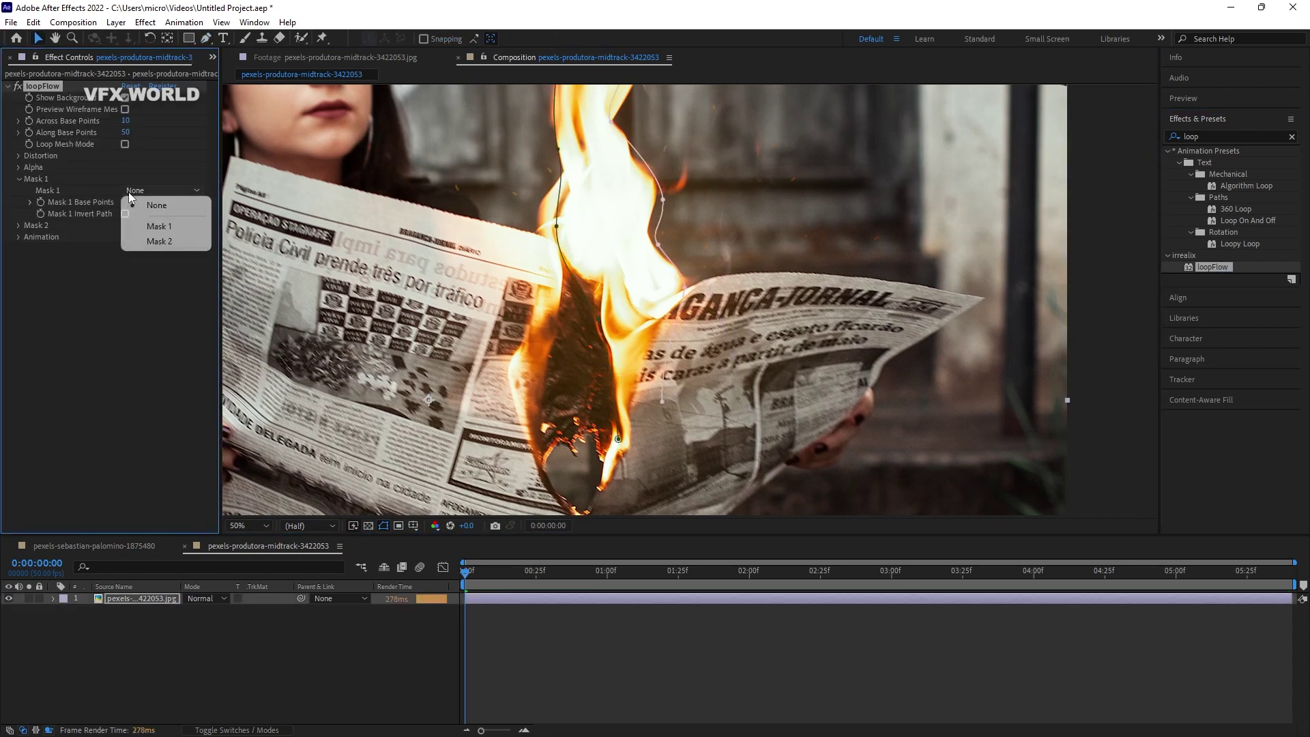
left_click(140, 226)
left_click(162, 237)
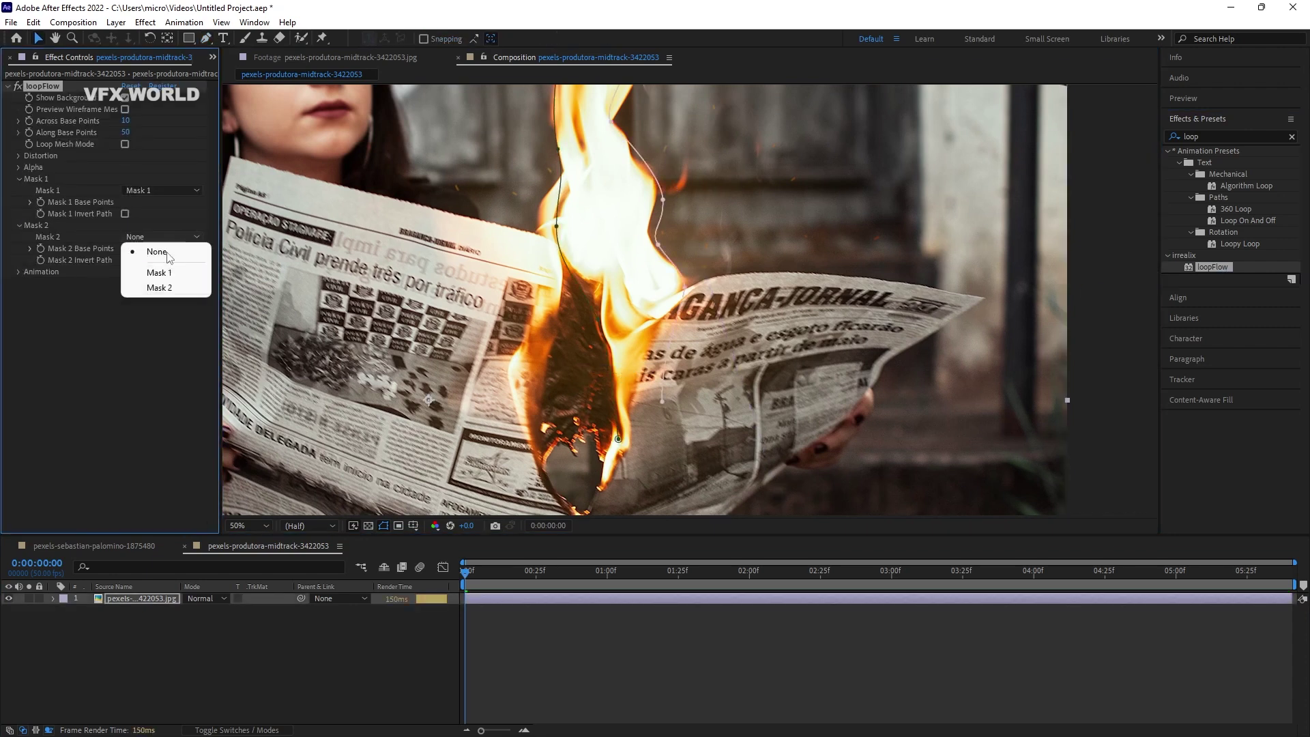
left_click(164, 283)
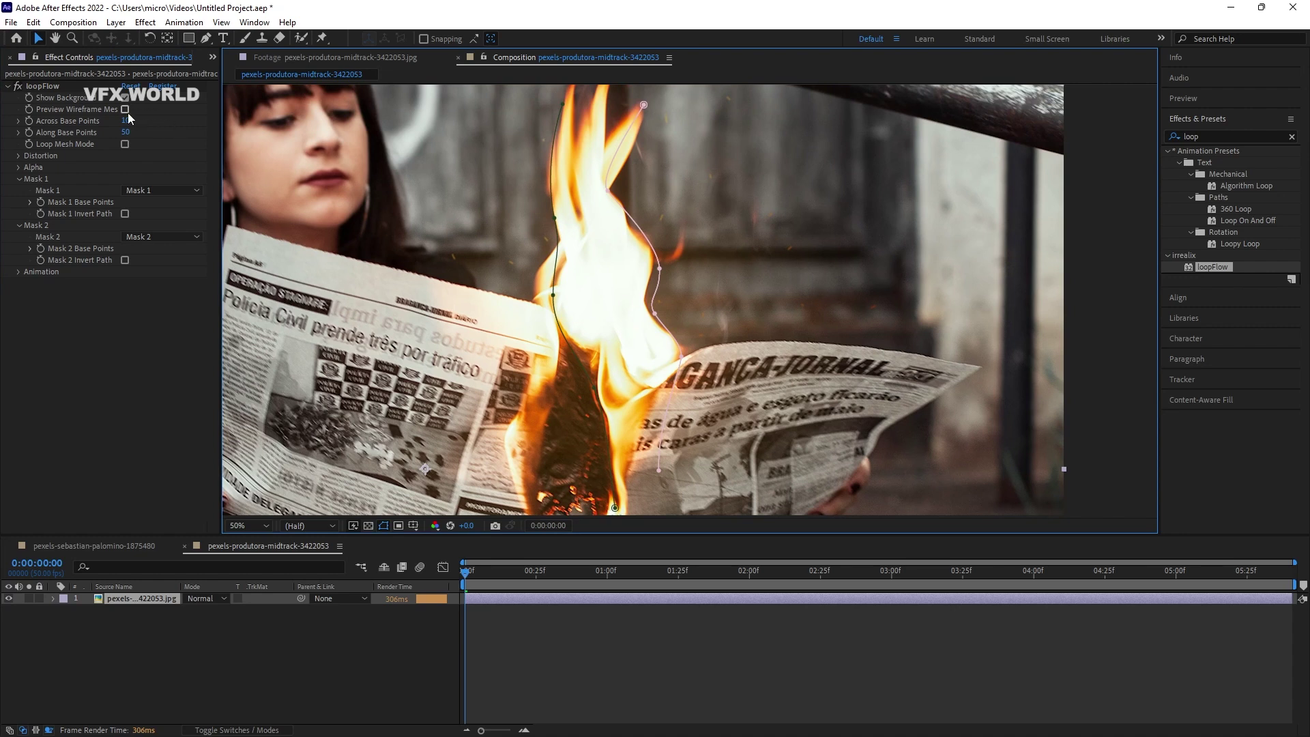
left_click(126, 110)
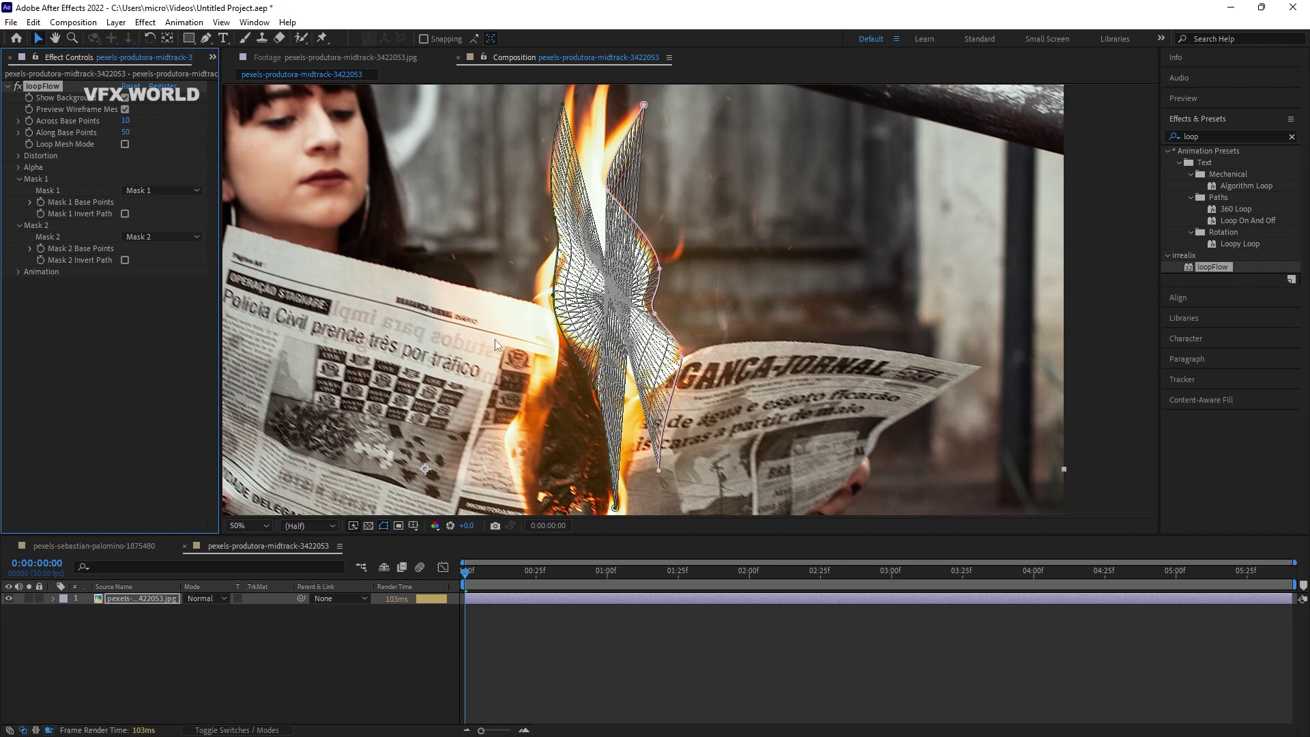
Hide the wireframe mesh and preview the looping flame
left_click(125, 110)
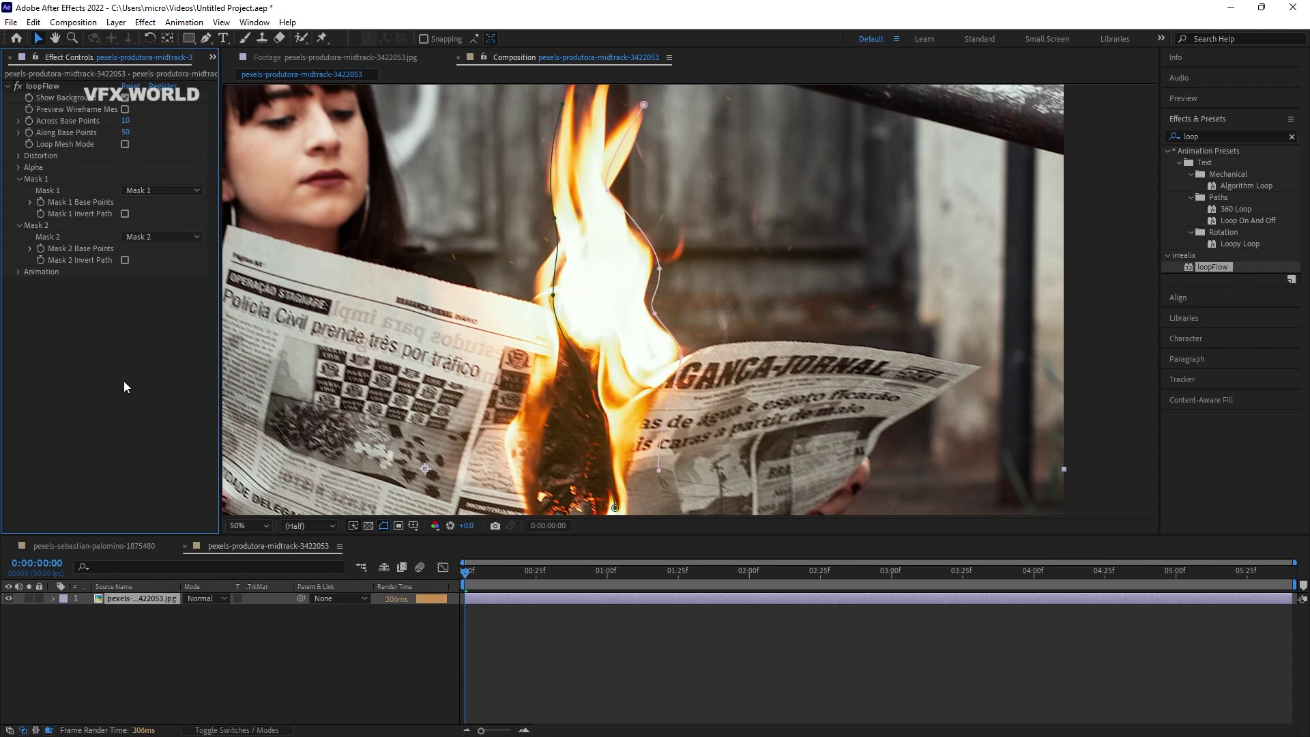
key("space")
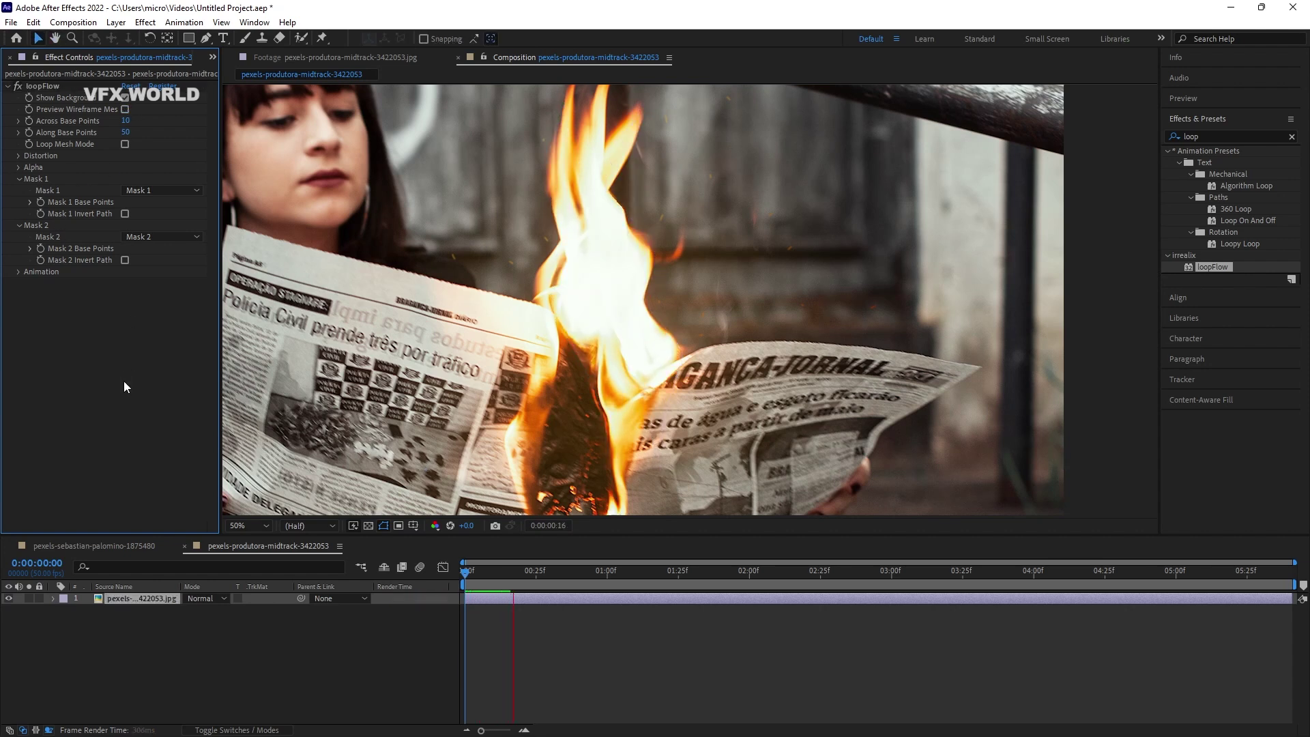
key("space")
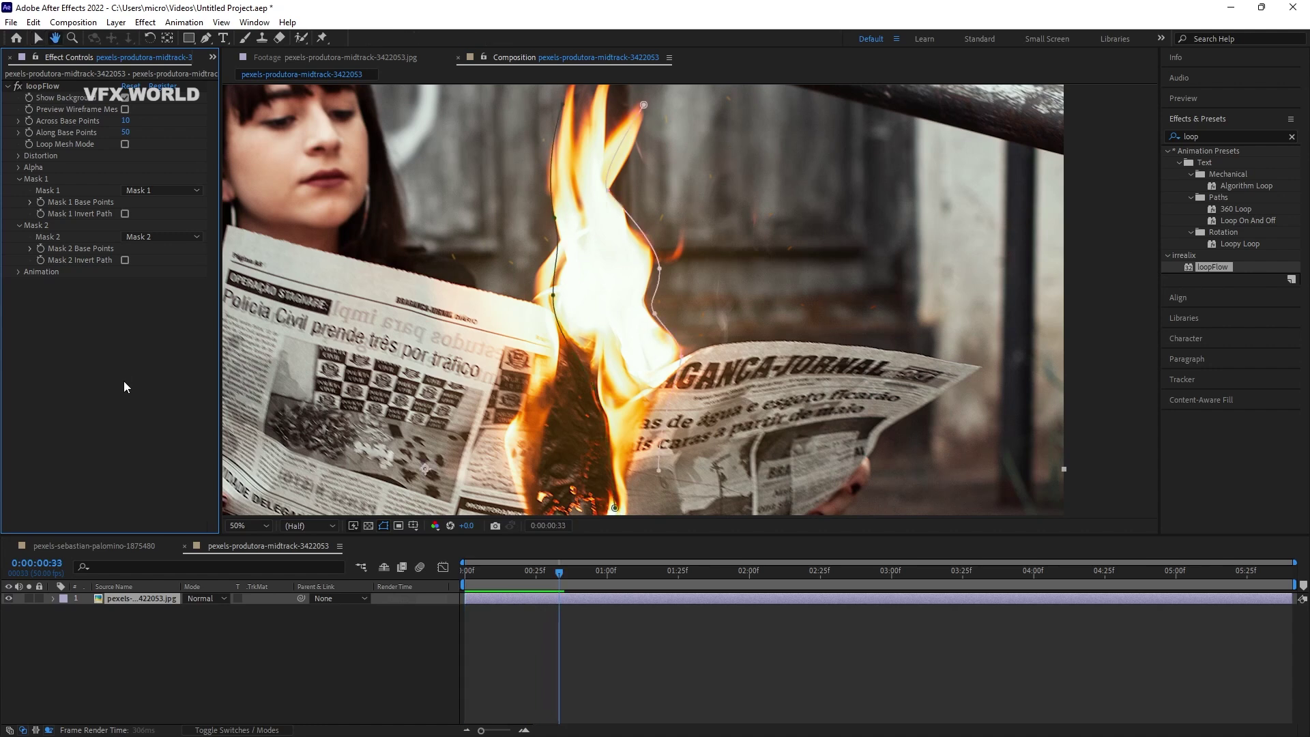
With the mesh shown, drag the right mask's upper edge outward and invert Mask 2's path
left_click(615, 196)
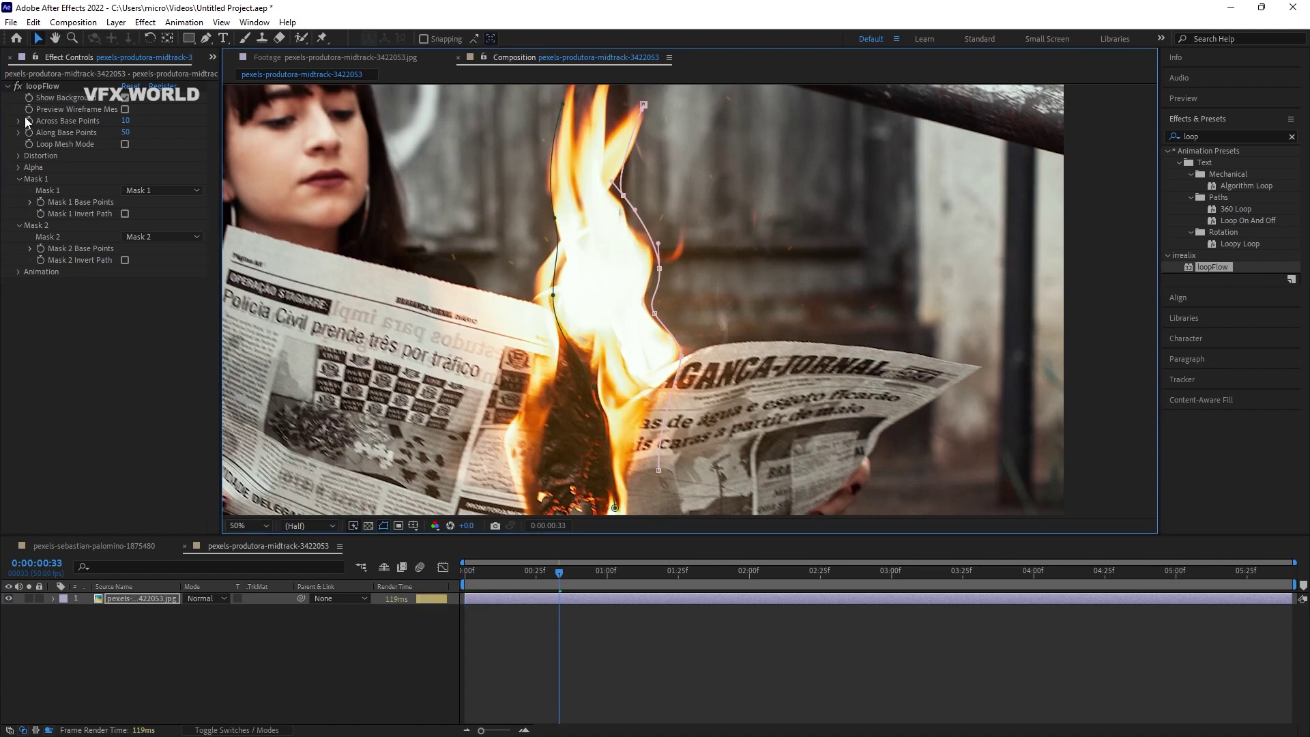
left_click(125, 110)
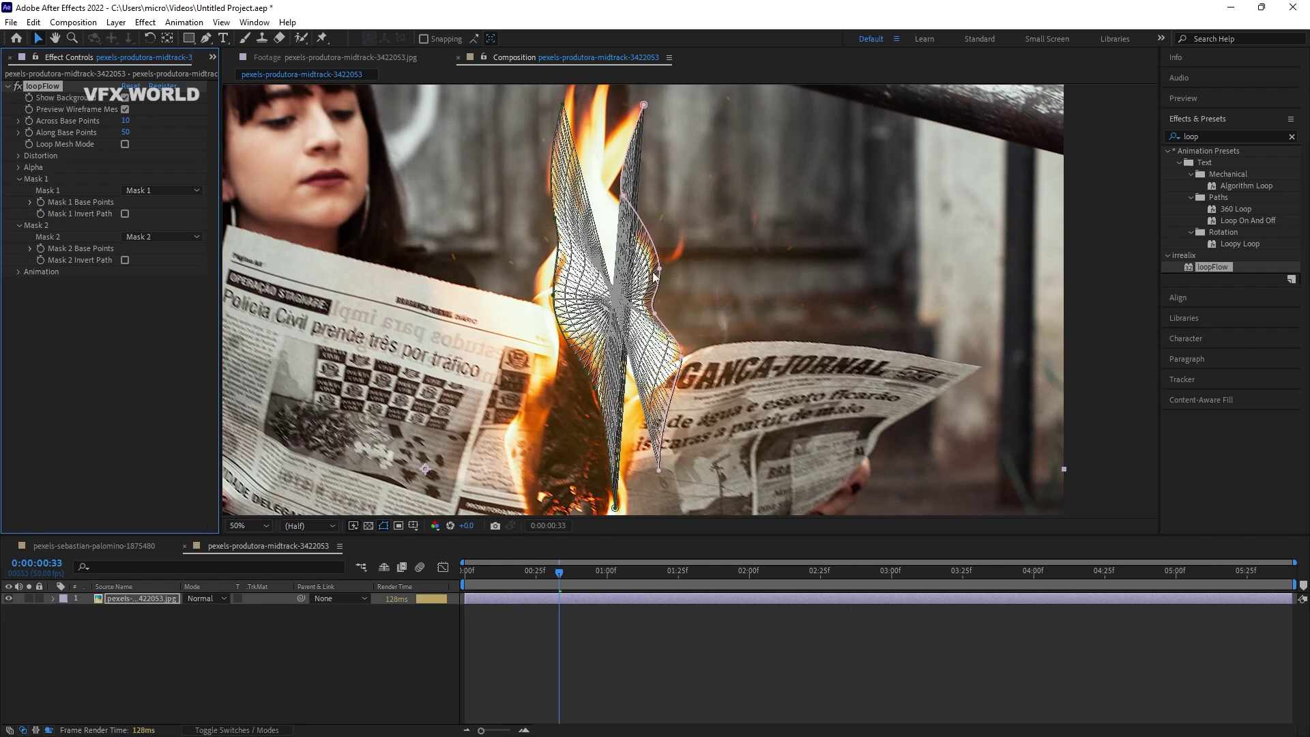
left_click(623, 200)
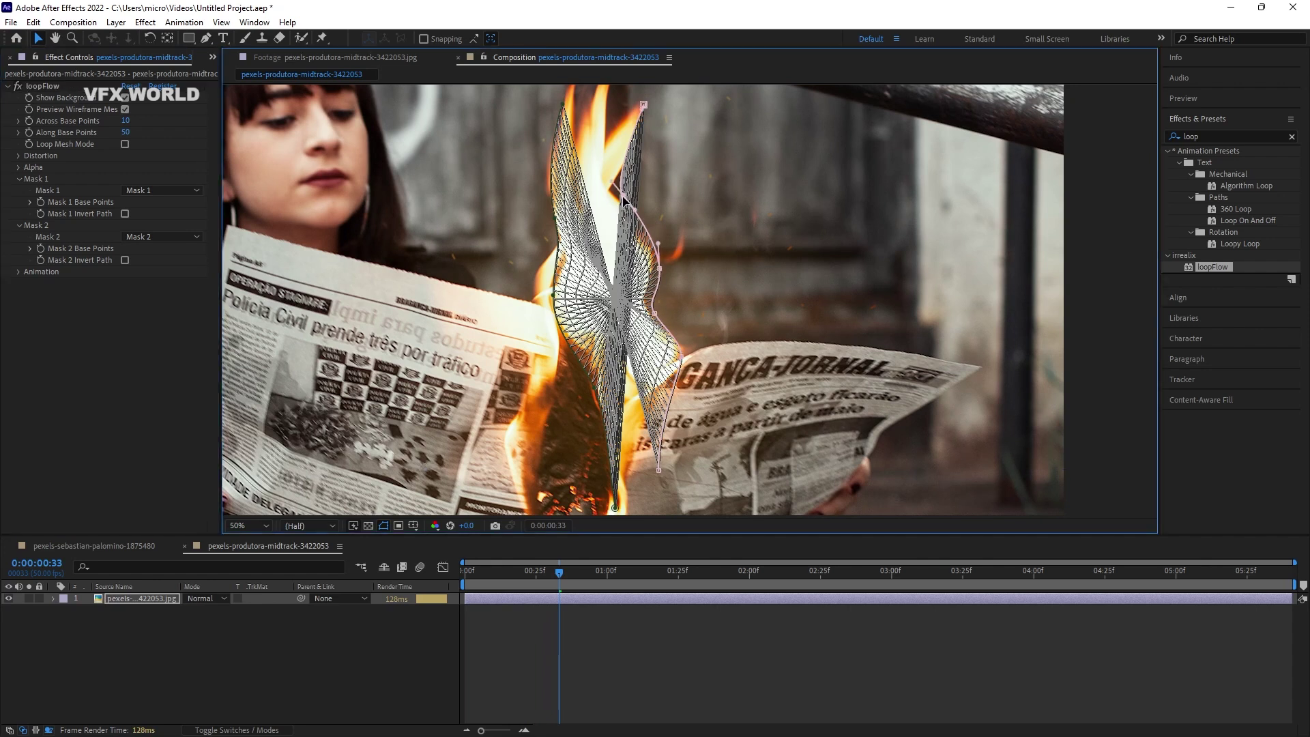
left_click_drag(624, 200, 660, 294)
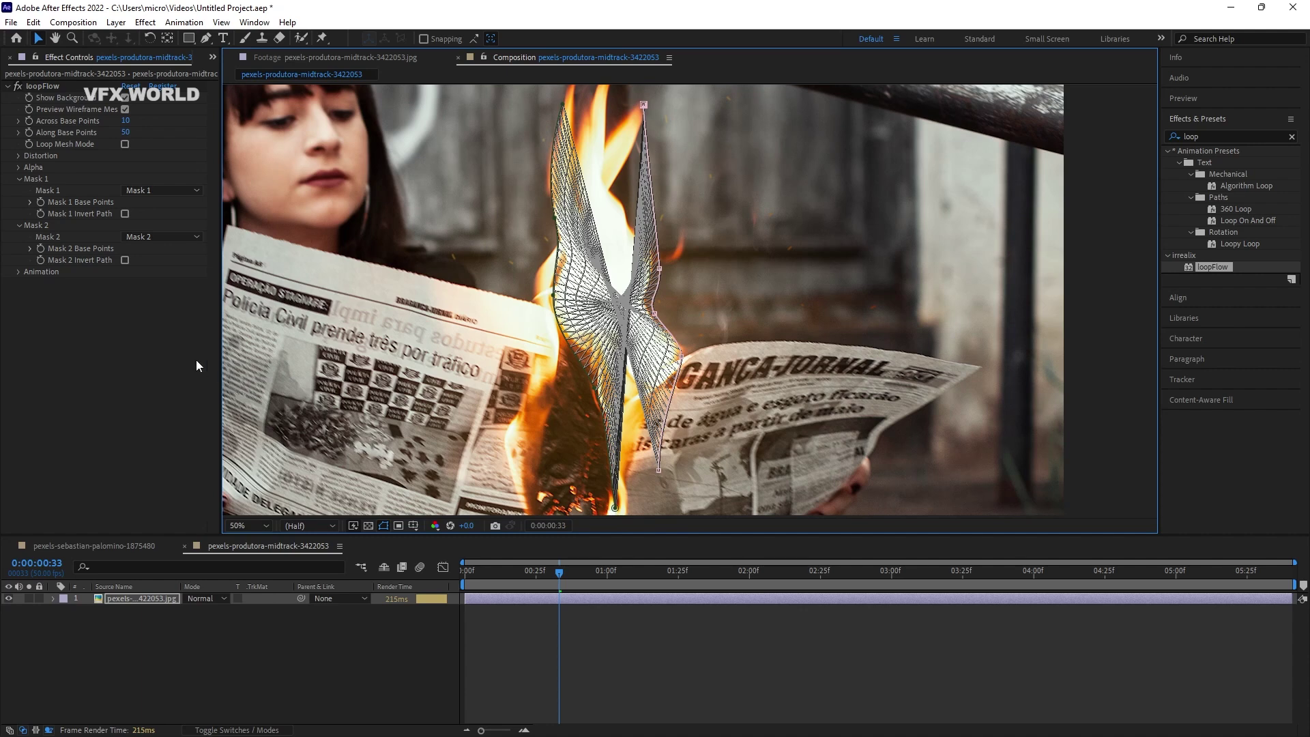
left_click(124, 260)
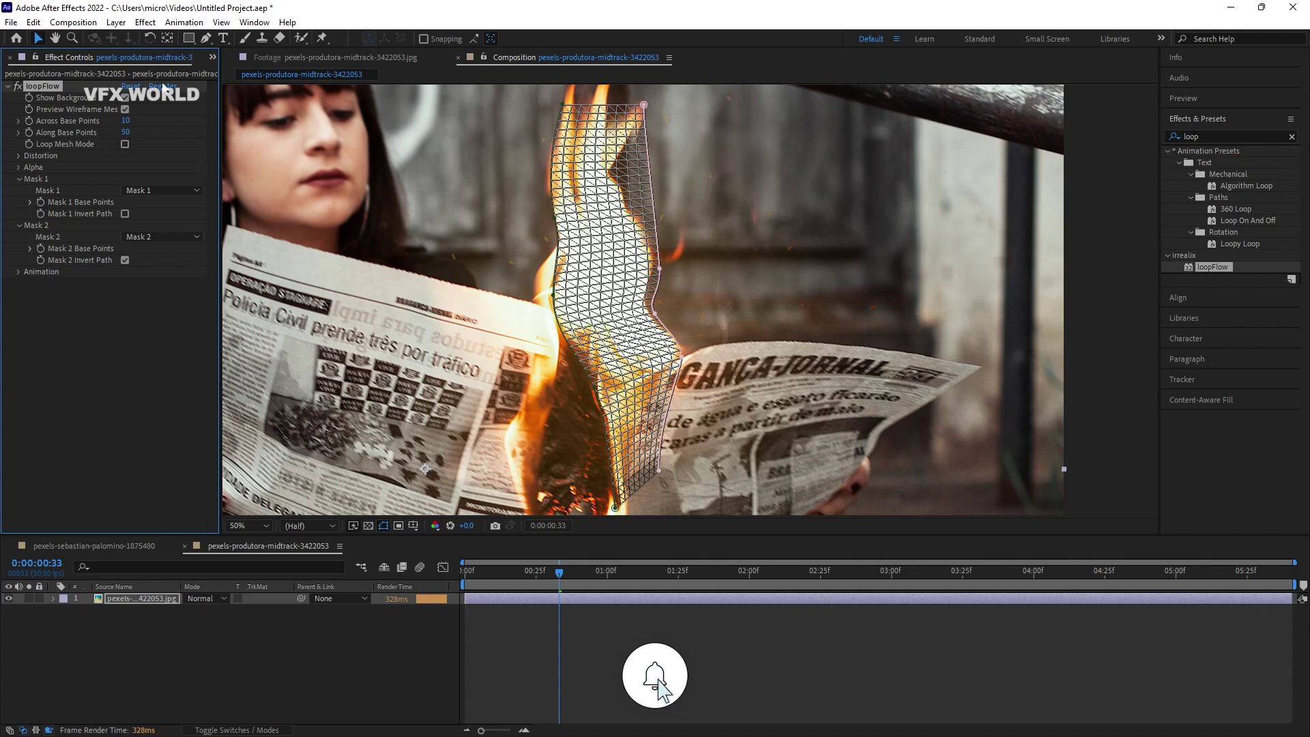
Drag several mask vertices with the Pen tool to tighten the masks around the flame
left_click(206, 38)
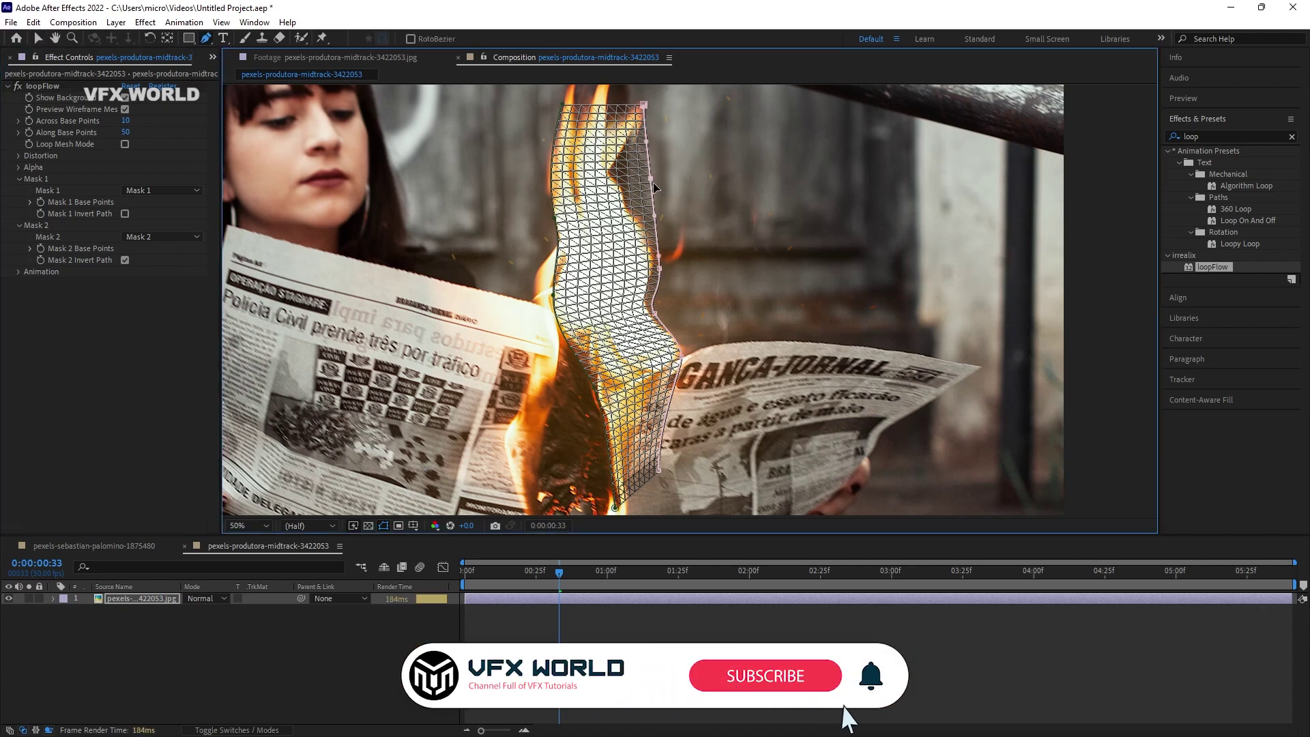
left_click_drag(641, 183, 624, 176)
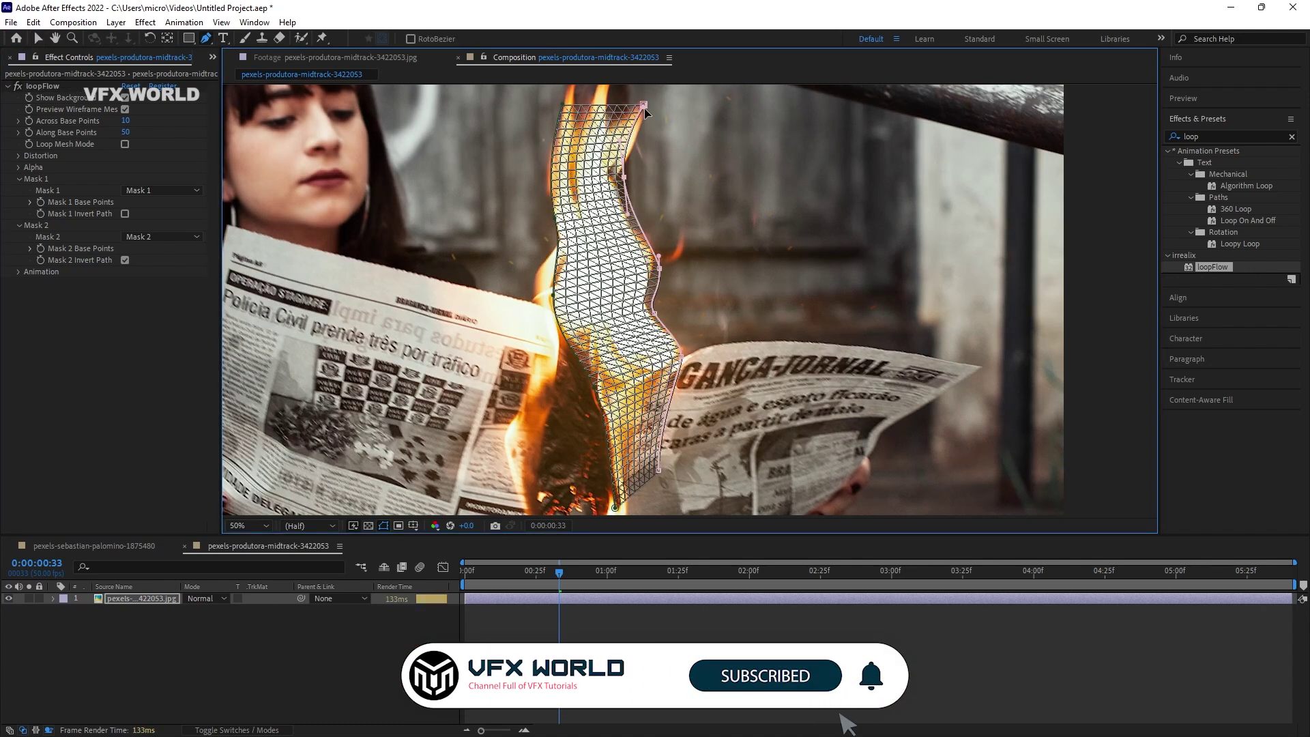
left_click_drag(652, 112, 654, 114)
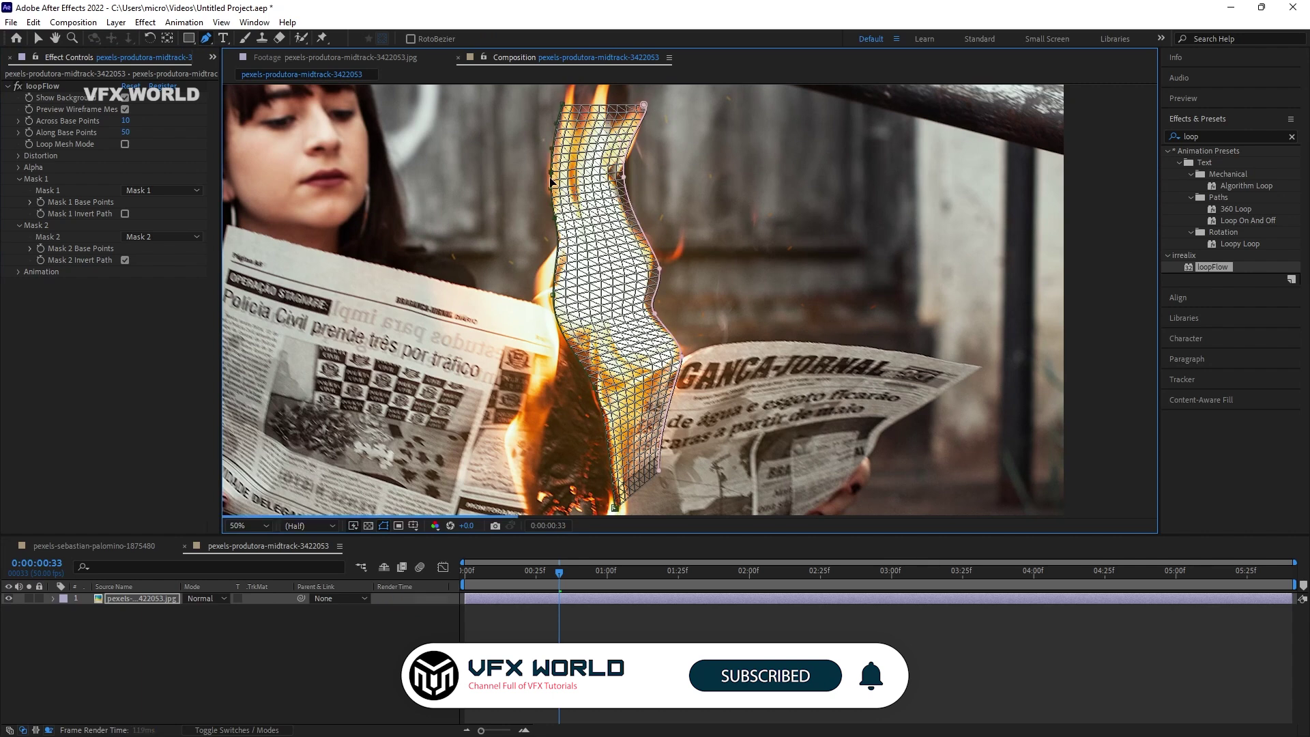
left_click_drag(550, 176, 546, 170)
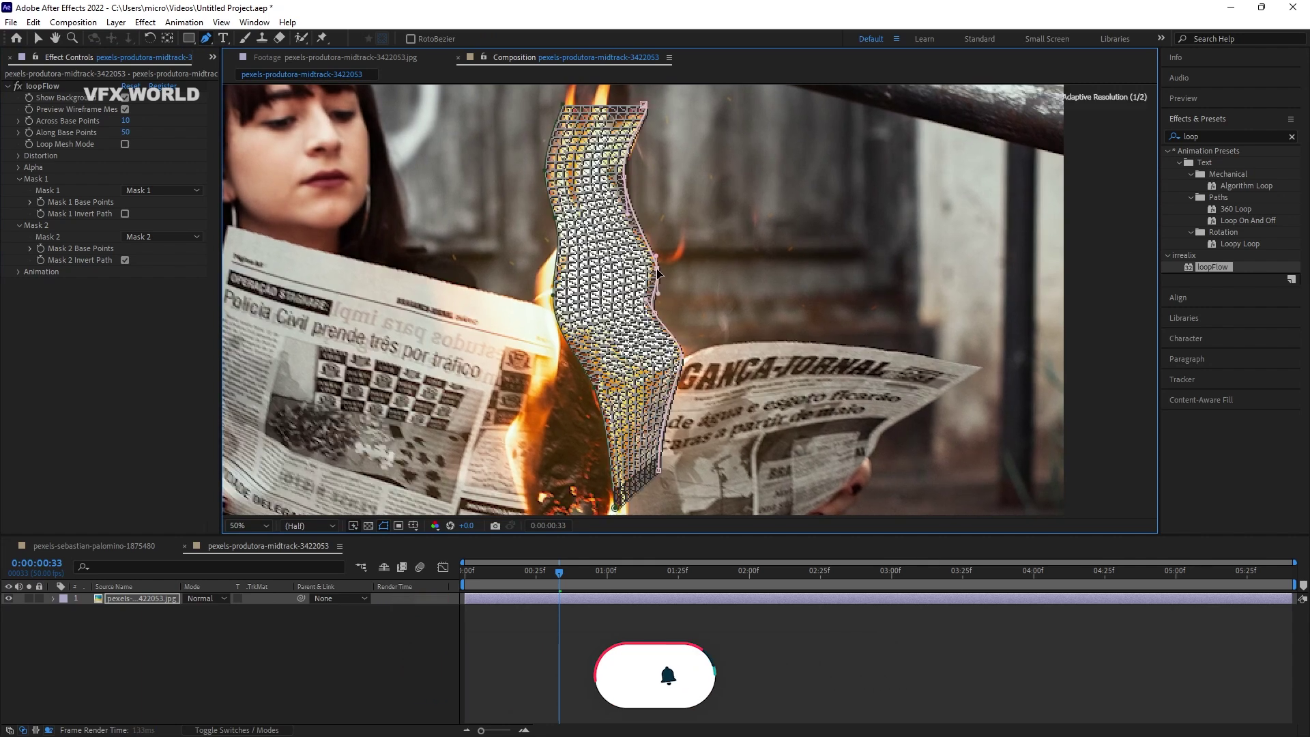
left_click_drag(658, 267, 659, 266)
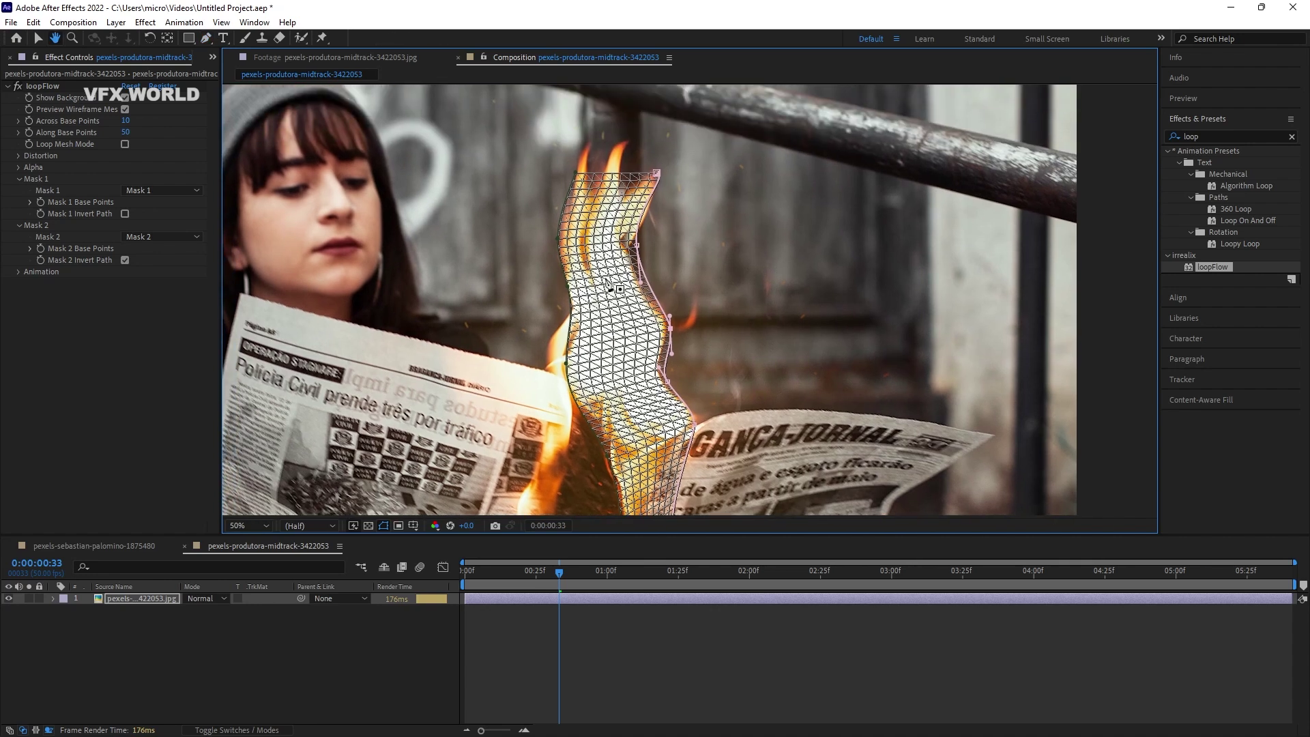
Deselect the newspaper layer and turn off Preview Wireframe Mesh
left_click(373, 642)
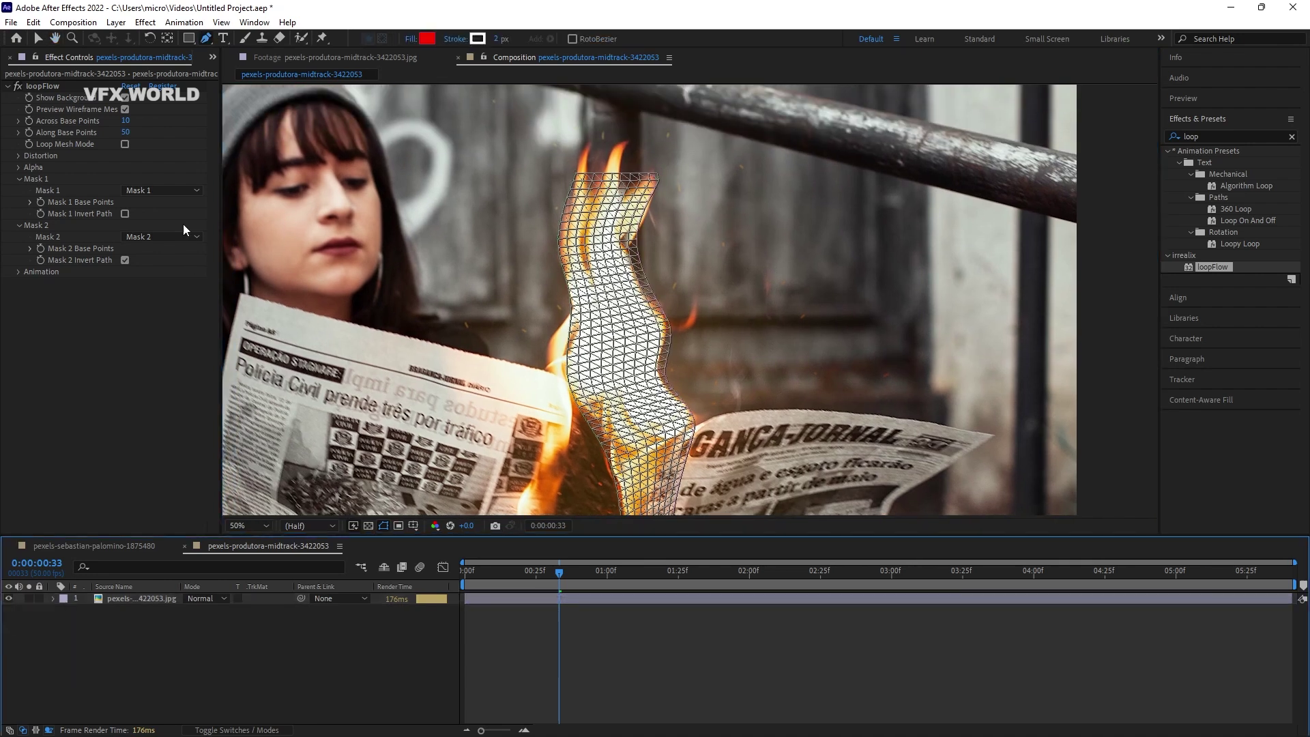
left_click(125, 112)
left_click(126, 113)
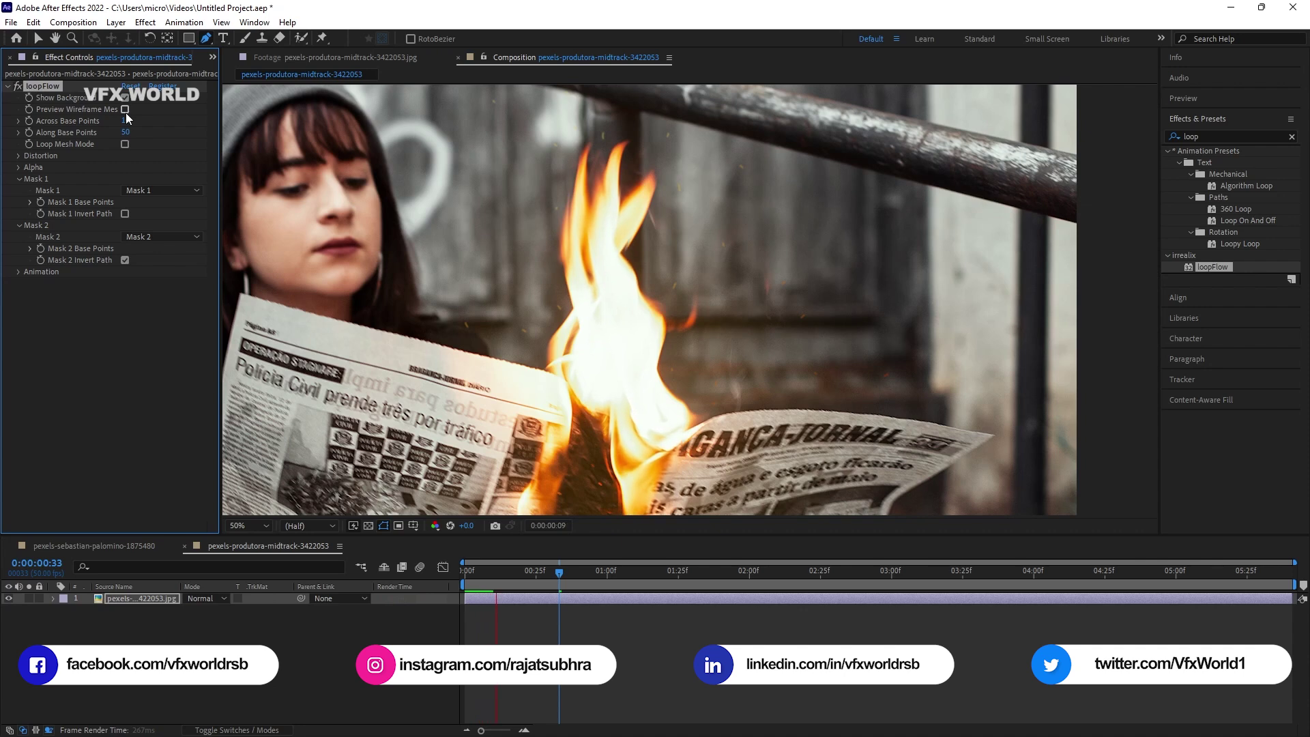
Preview the flame loop, then add a bottom vertex extending Mask 2 further down the paper
left_click(767, 267)
key("space")
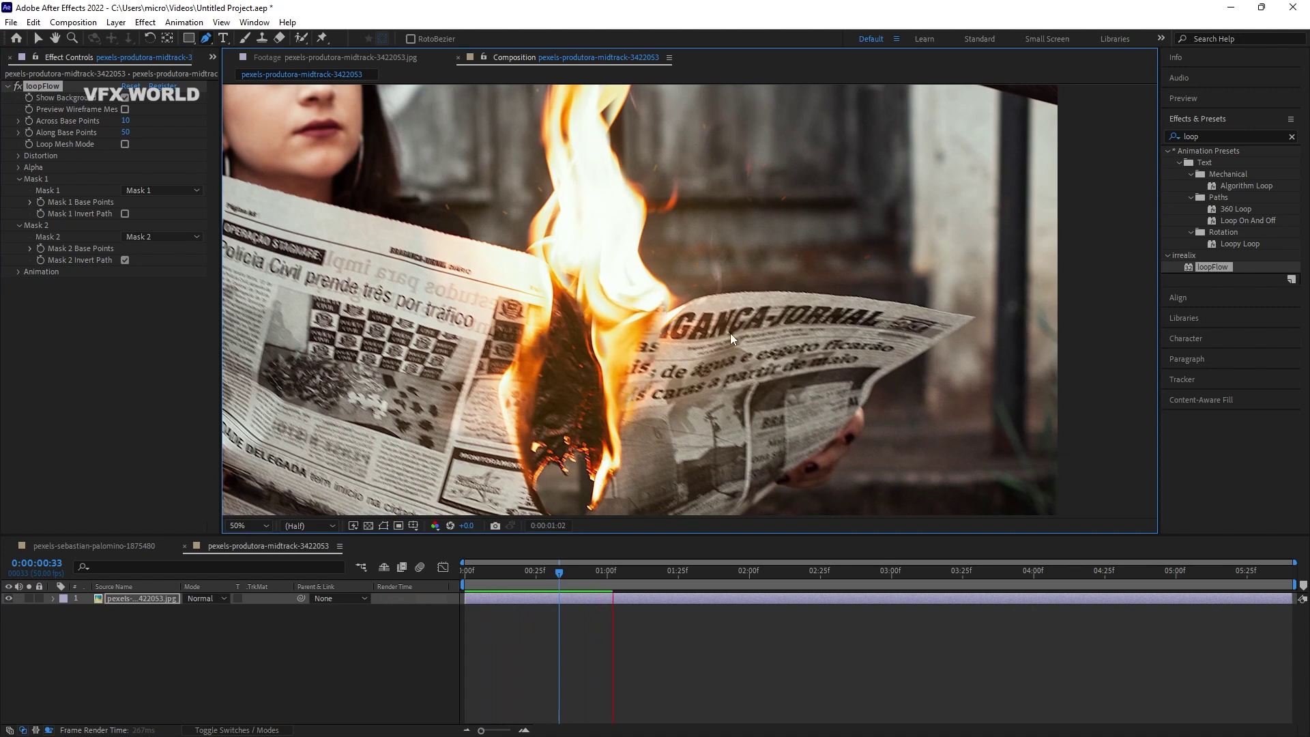
key("space")
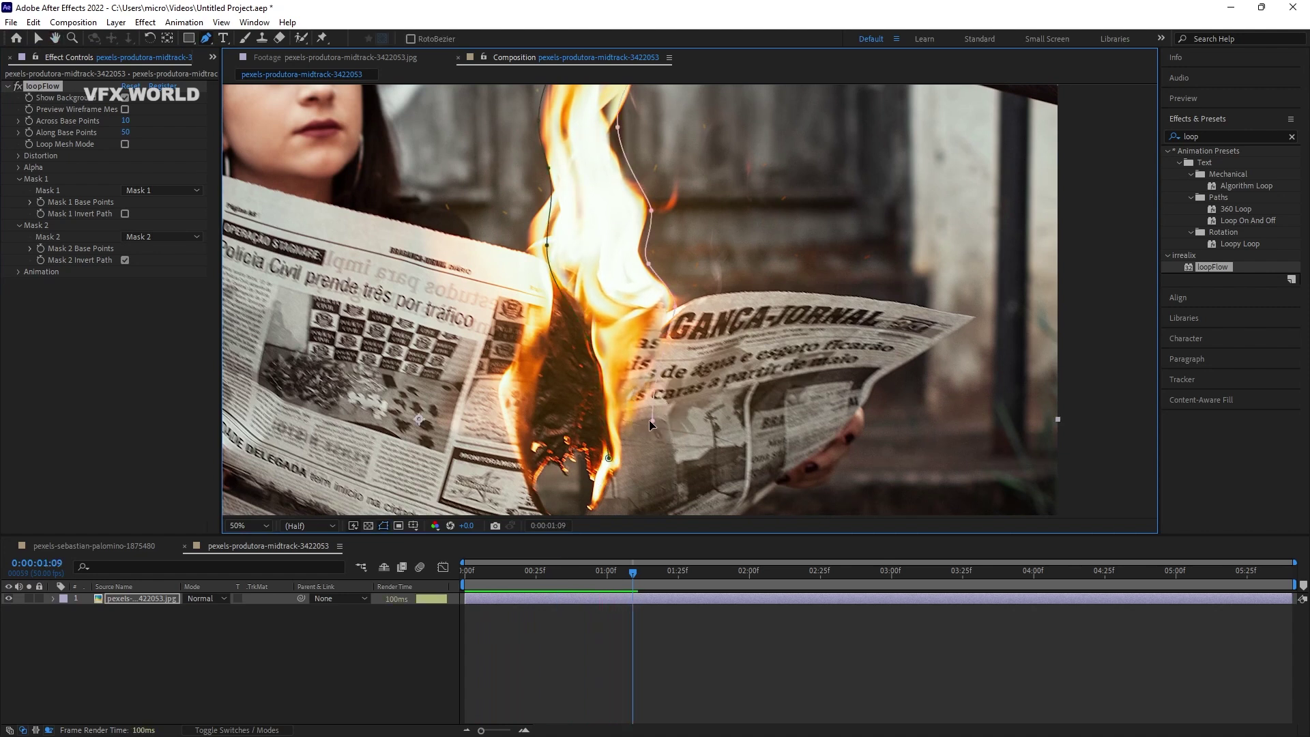
left_click_drag(652, 420, 654, 466)
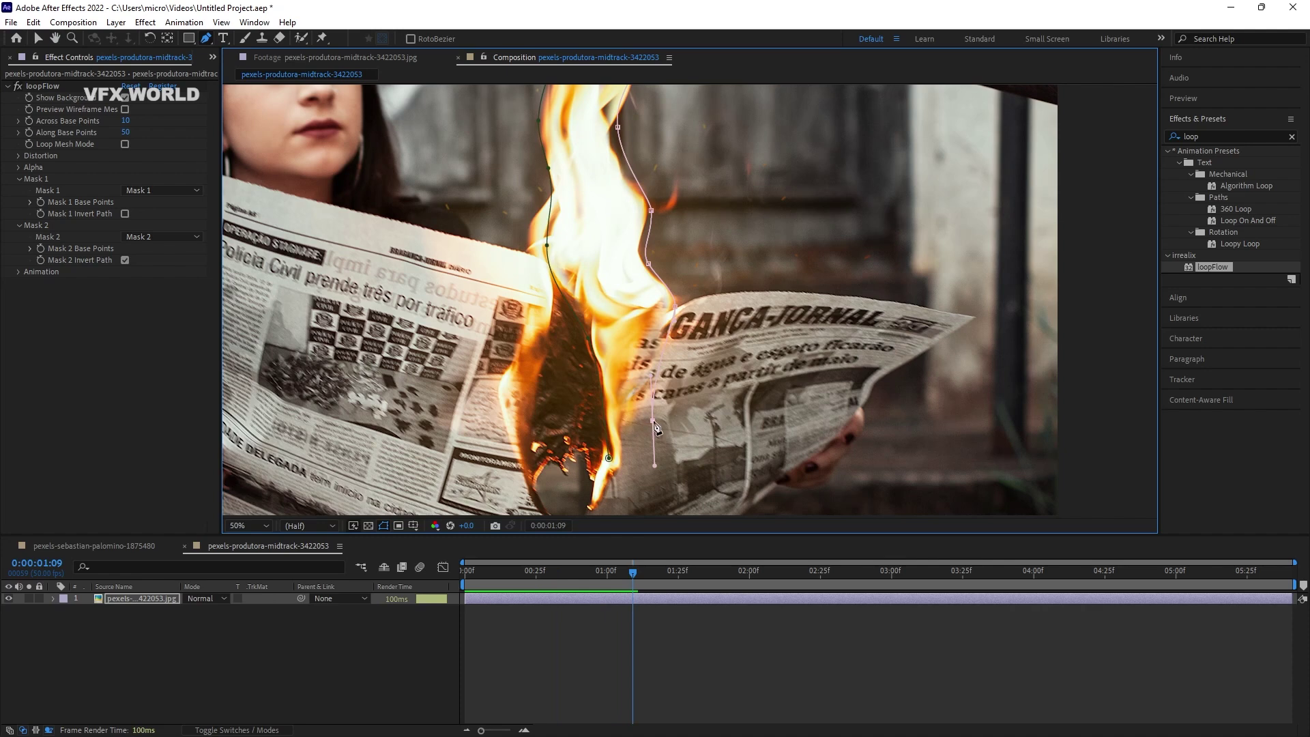
left_click(38, 38)
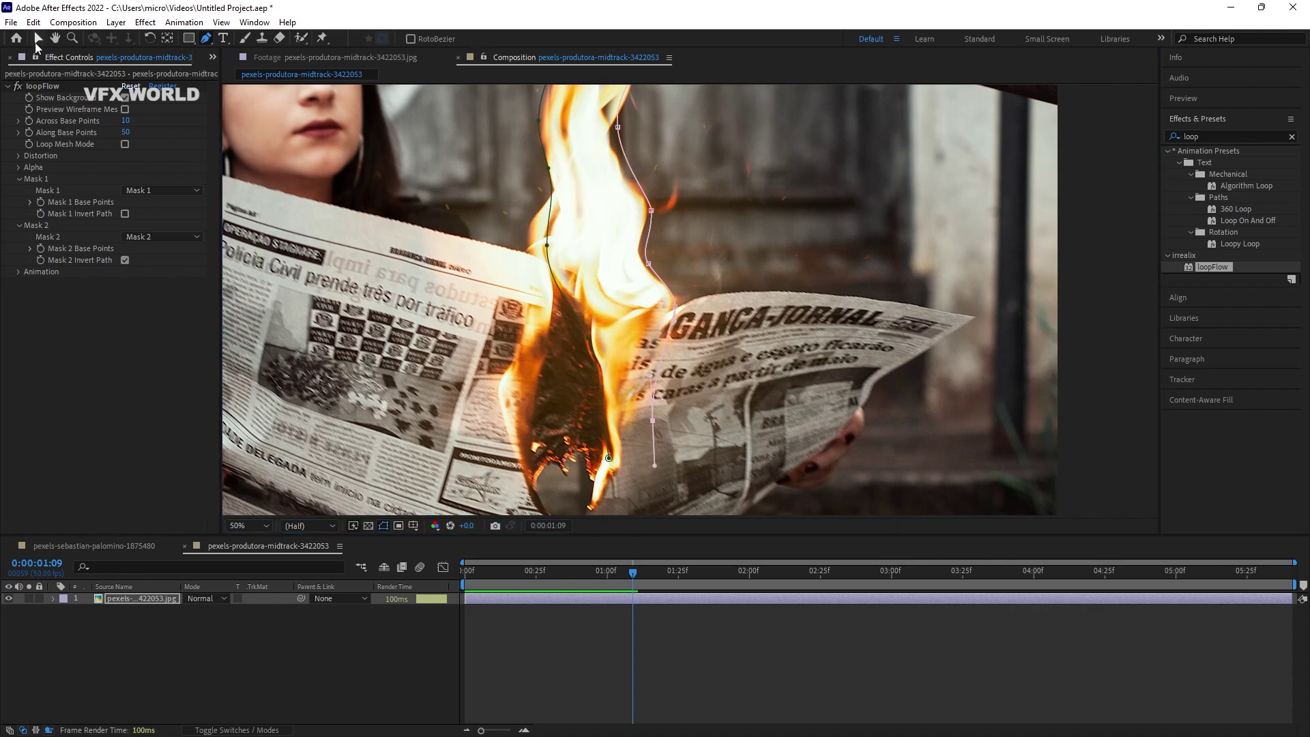
Deselect the masks and replay the flowing flame loop
left_click(653, 418)
key("h")
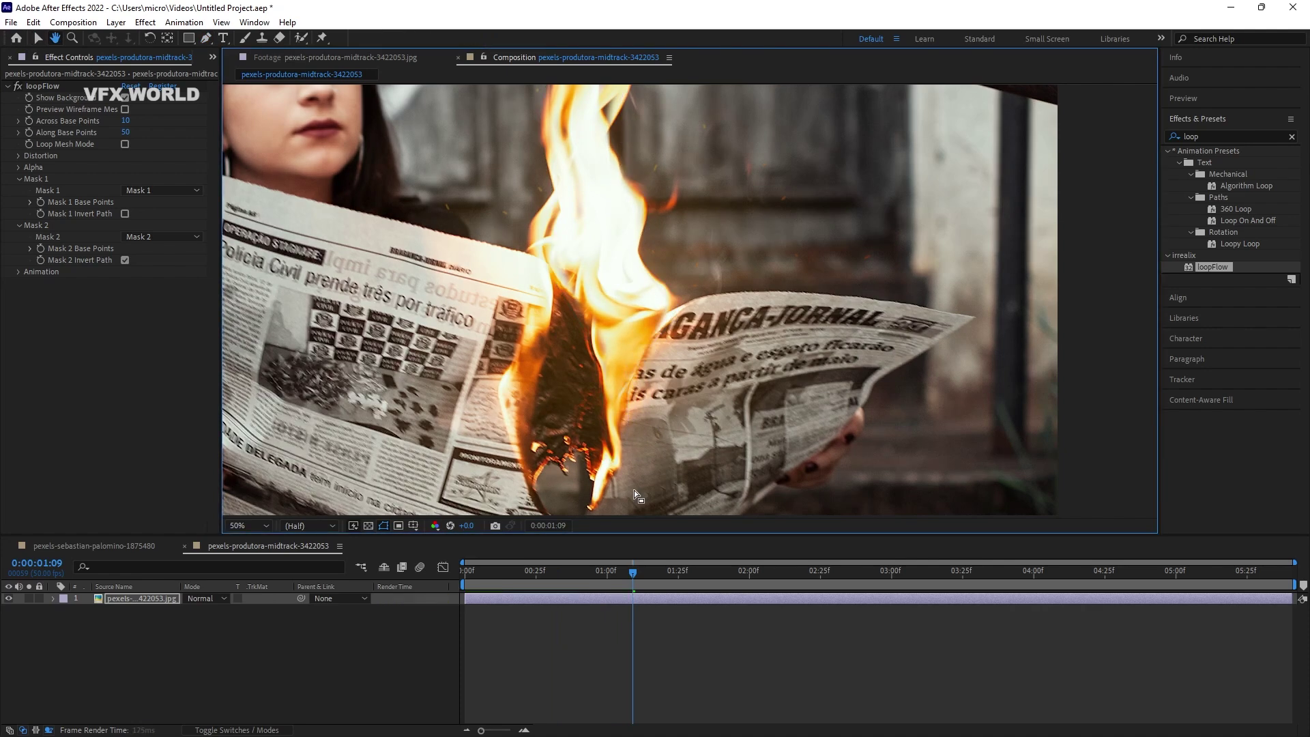
key("space")
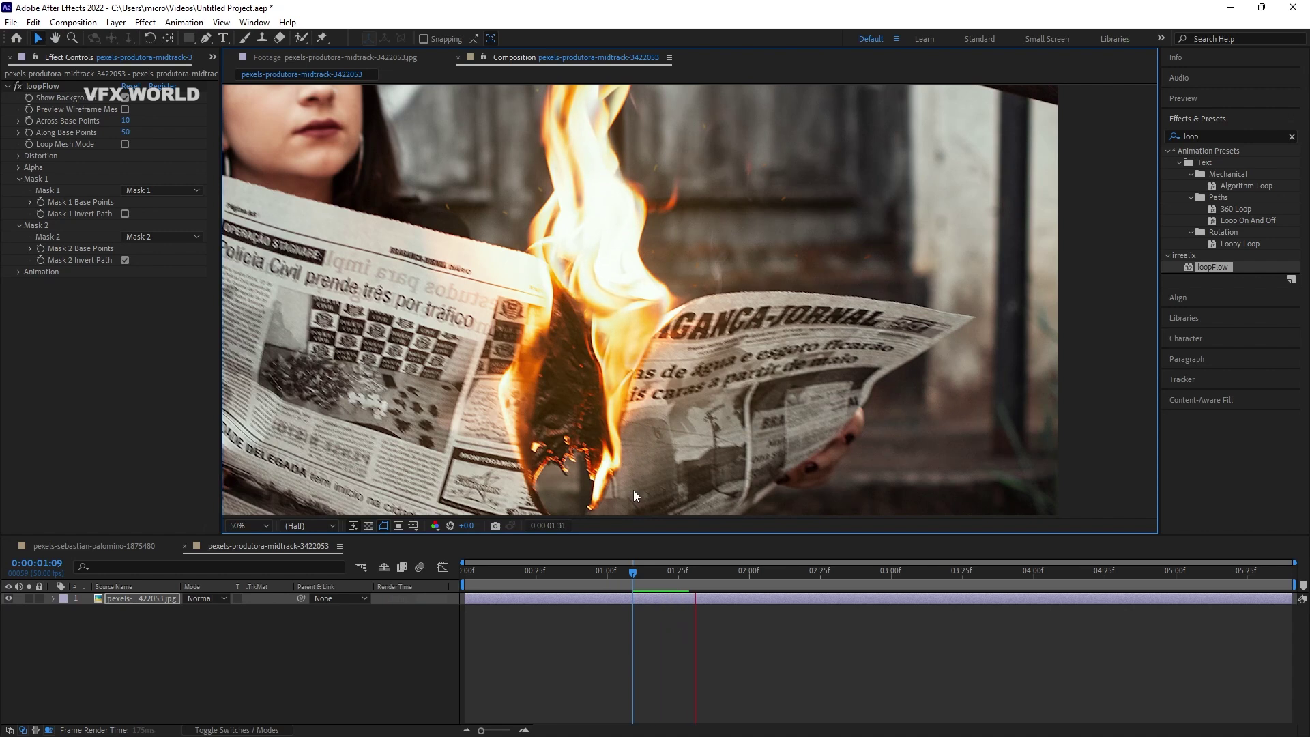
key("space")
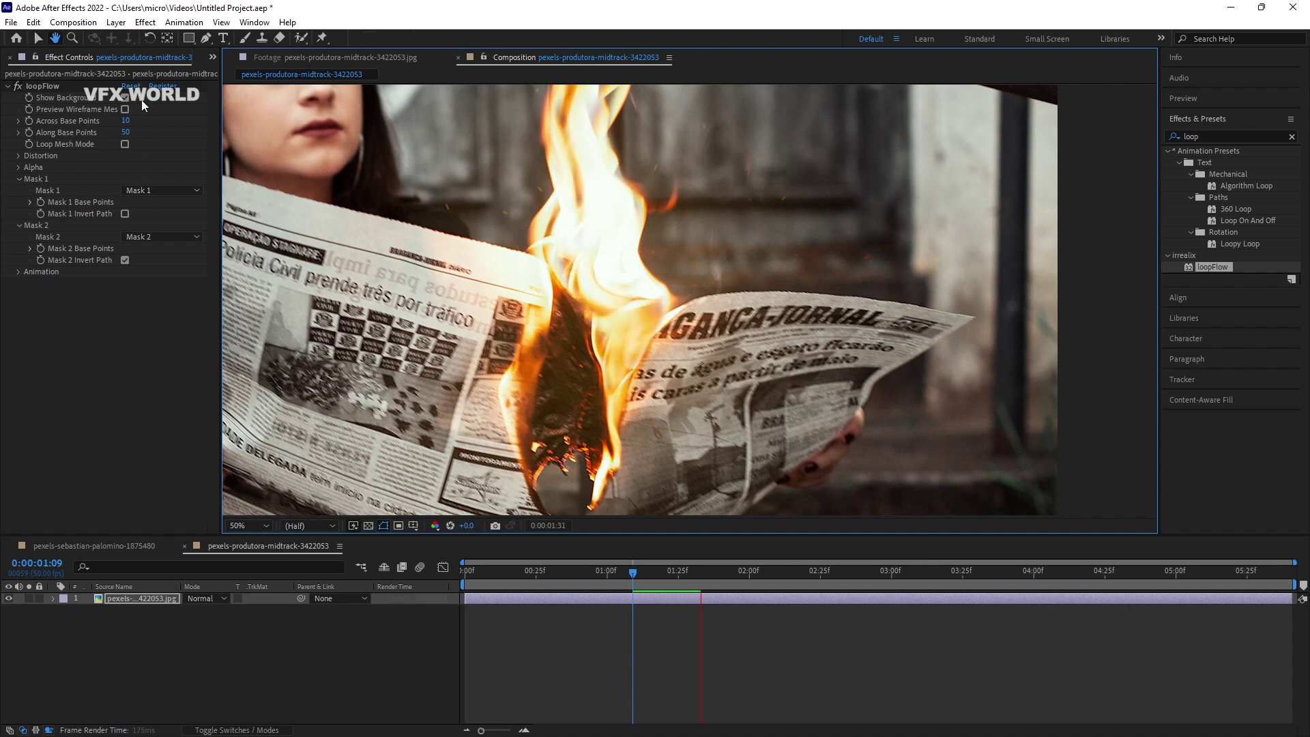
left_click(212, 57)
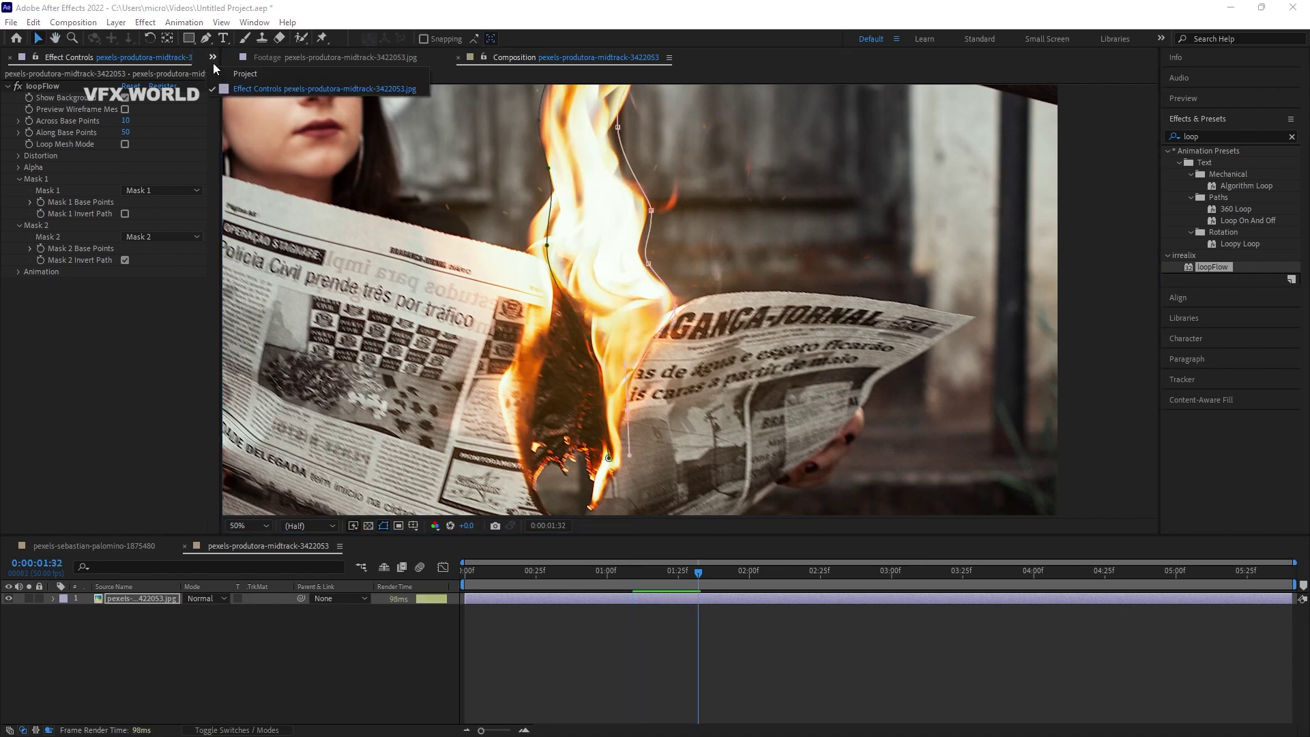
Open the rocket-launch composition pexels-pixabay-355938 from the Project panel
left_click(236, 73)
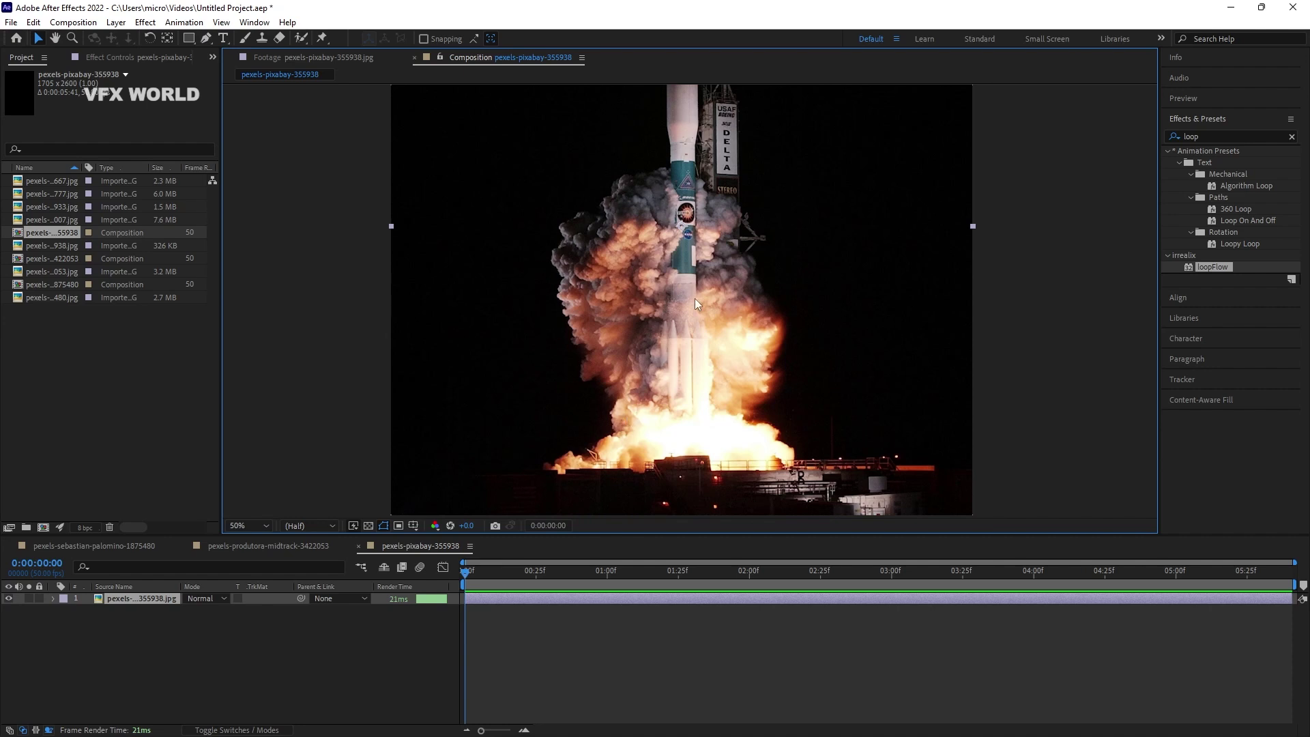
Draw two curved open masks beside the rocket, left and right, down toward the launch pad
left_click(206, 38)
left_click_drag(651, 312, 641, 378)
left_click_drag(613, 426, 505, 474)
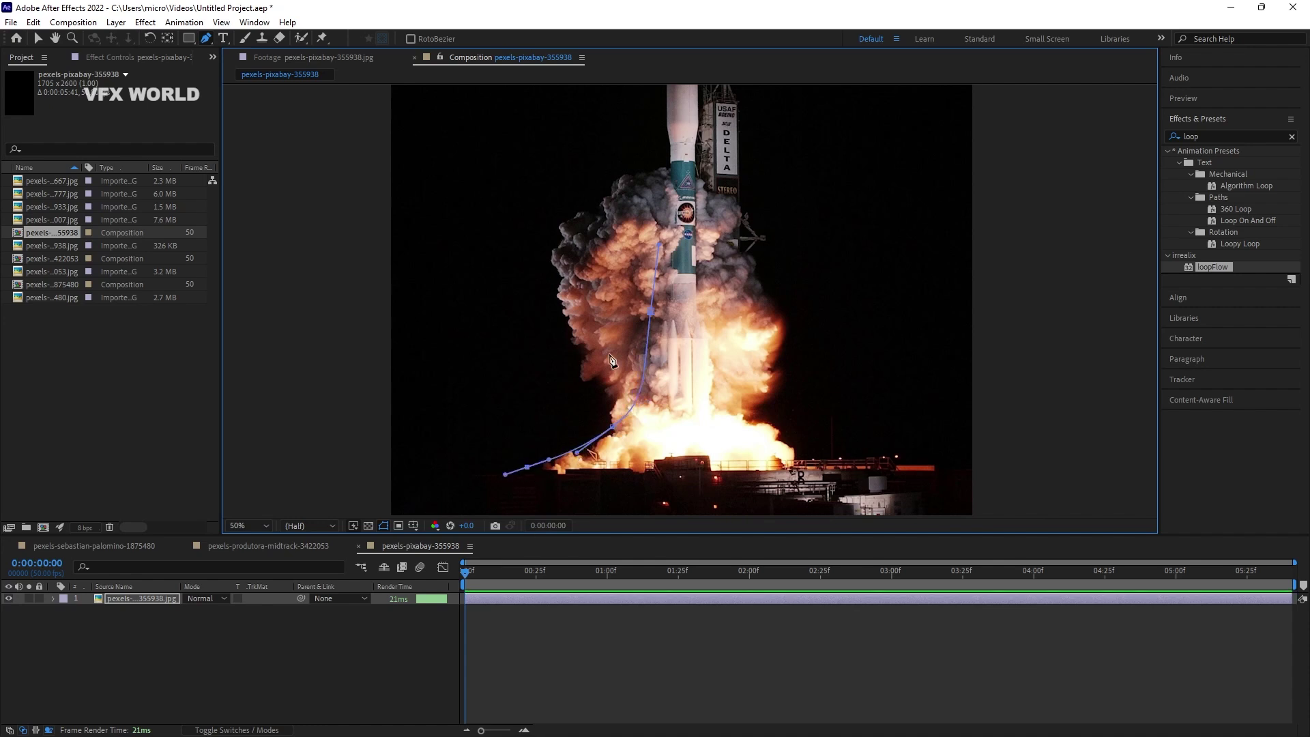
left_click(63, 54)
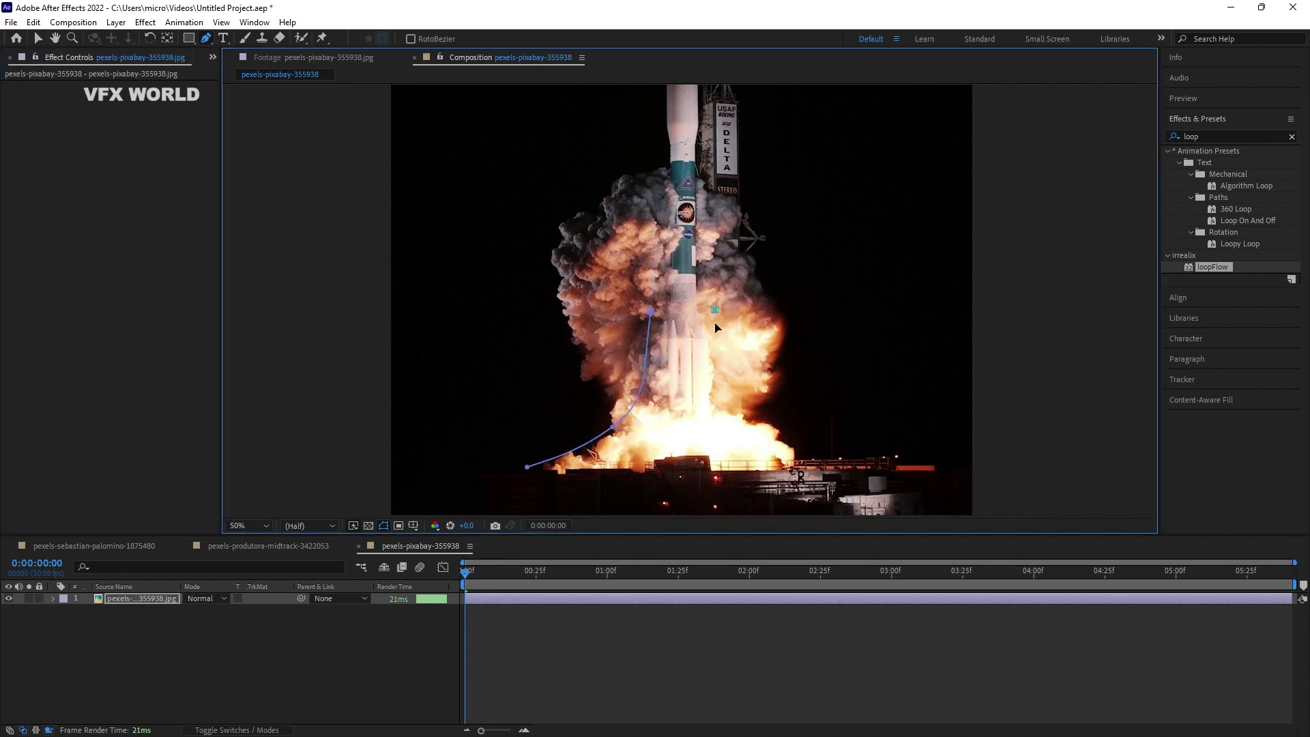
left_click_drag(715, 328, 714, 339)
left_click_drag(746, 416, 852, 465)
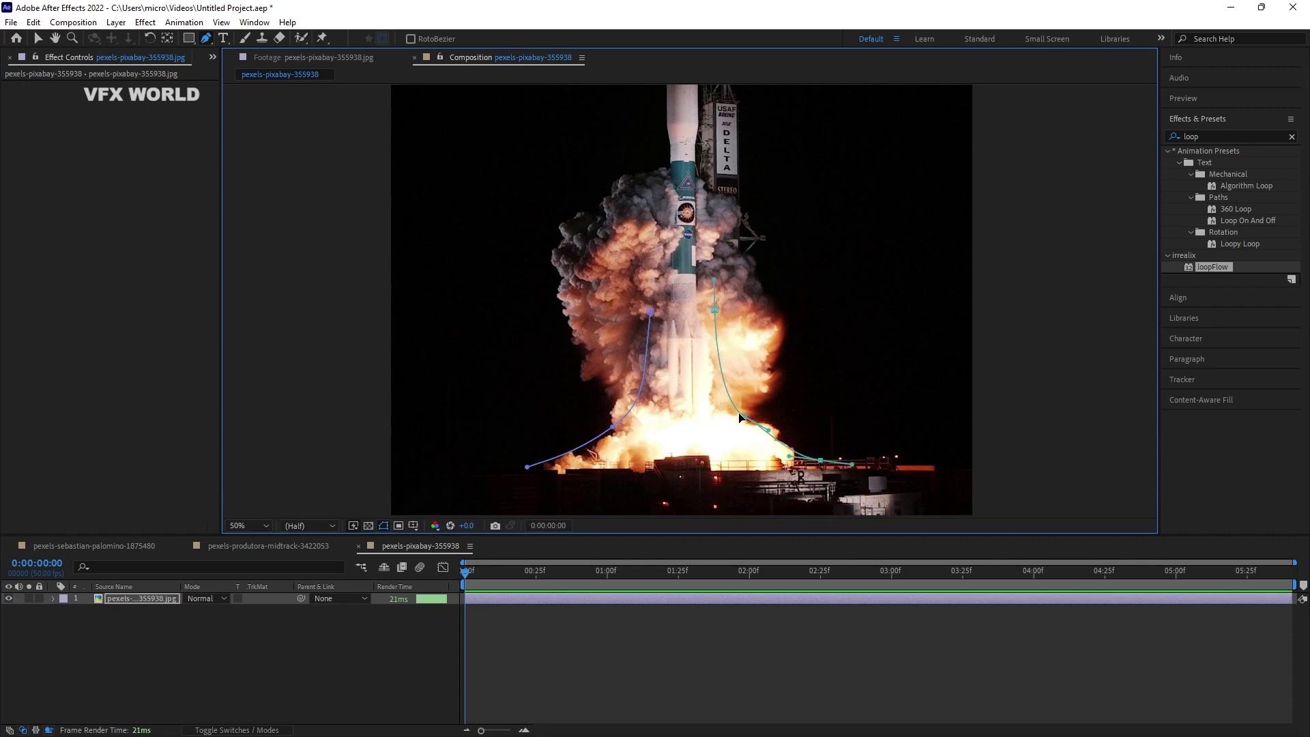
Adjust the upper vertices of both masks to follow the smoke edges
key("v")
left_click(650, 356)
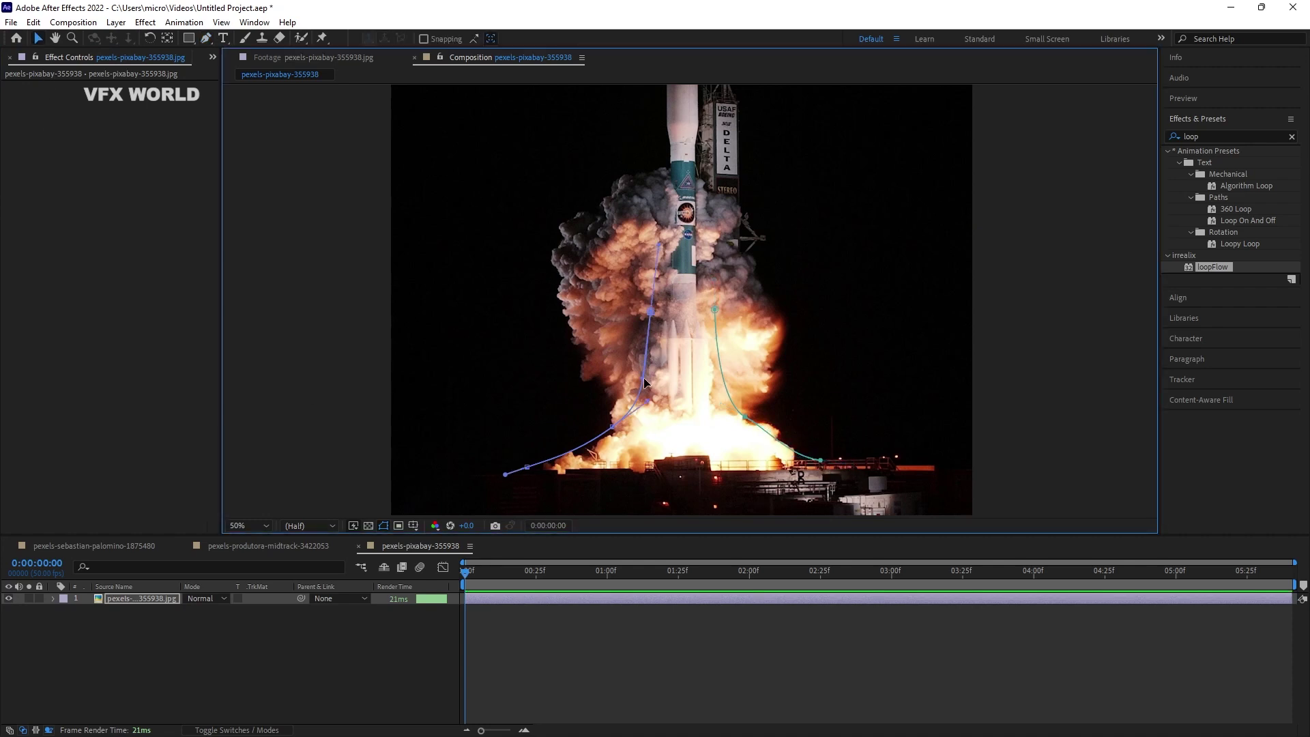
left_click_drag(645, 382, 668, 386)
left_click_drag(650, 311, 699, 391)
left_click(715, 311)
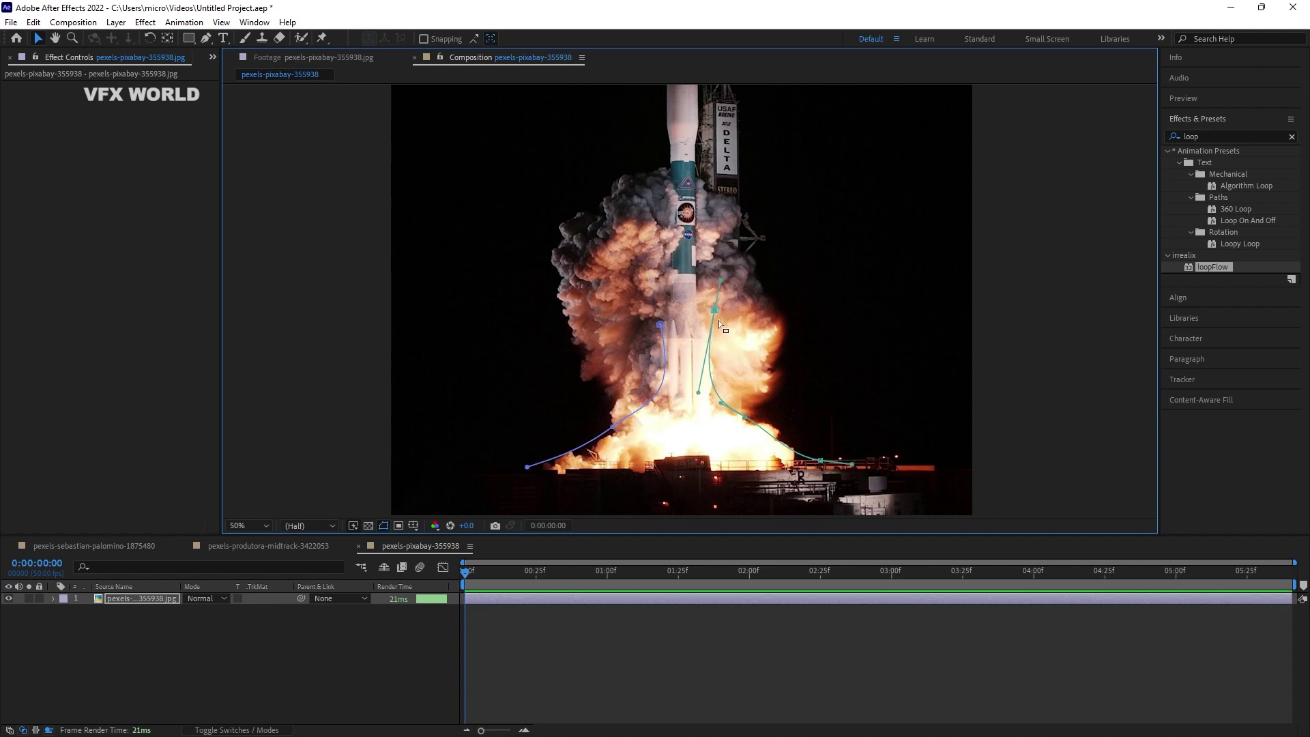
left_click_drag(714, 309, 707, 330)
left_click_drag(685, 377, 616, 384)
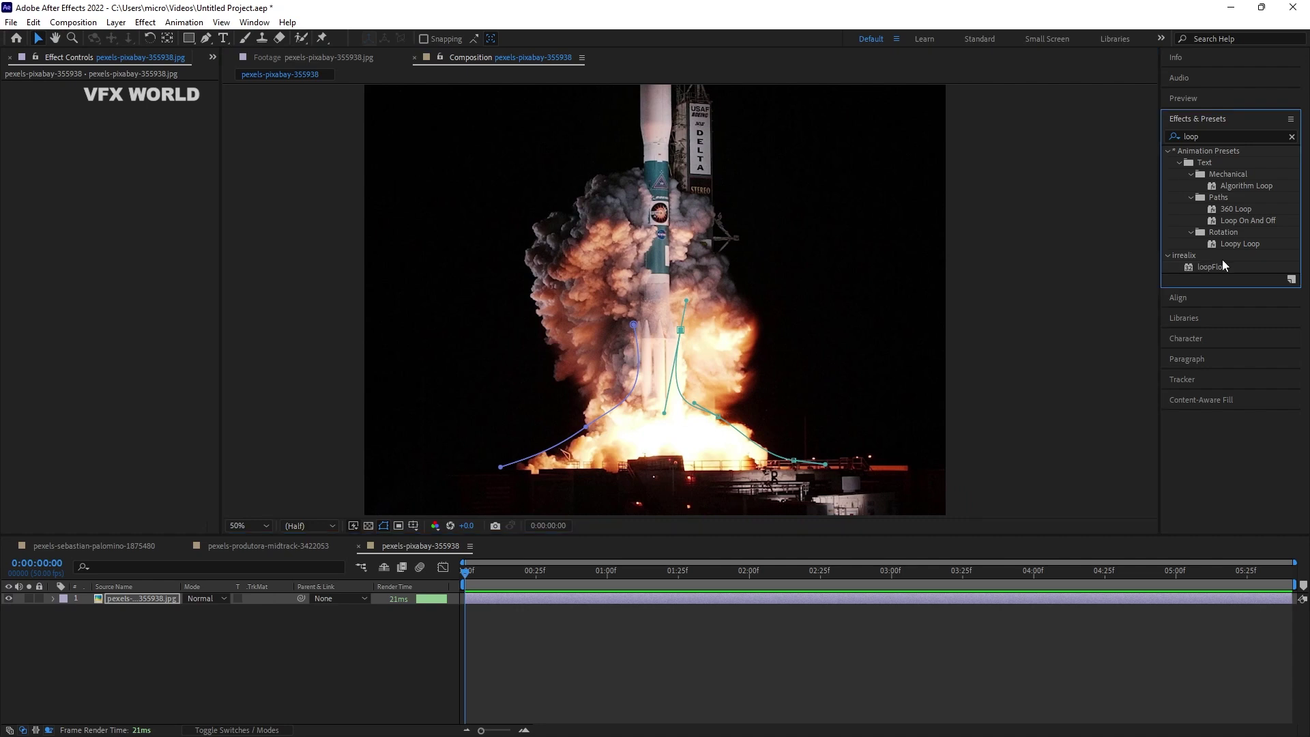
Apply loopFlow to the rocket layer with its two flow masks set to Mask 1 and Mask 2
left_click_drag(1213, 266, 655, 300)
left_click(18, 180)
left_click(162, 190)
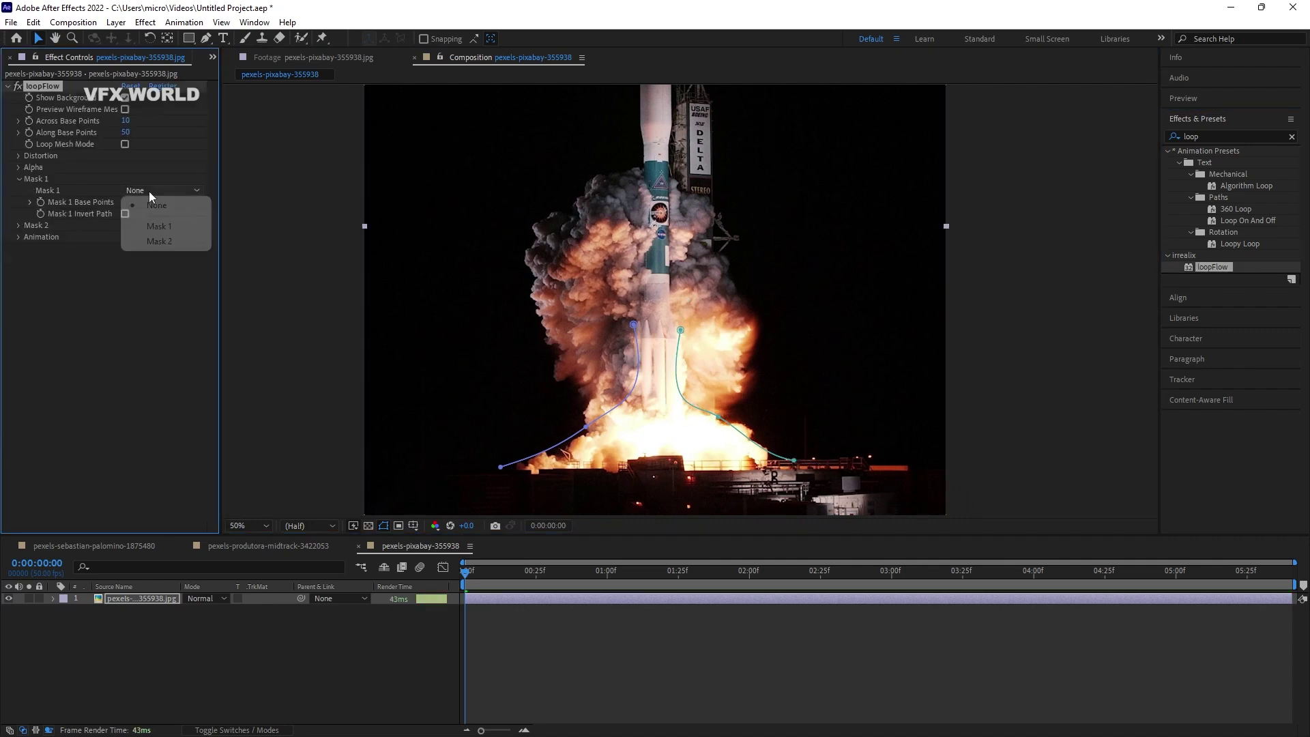
left_click(164, 222)
left_click(19, 225)
left_click(162, 237)
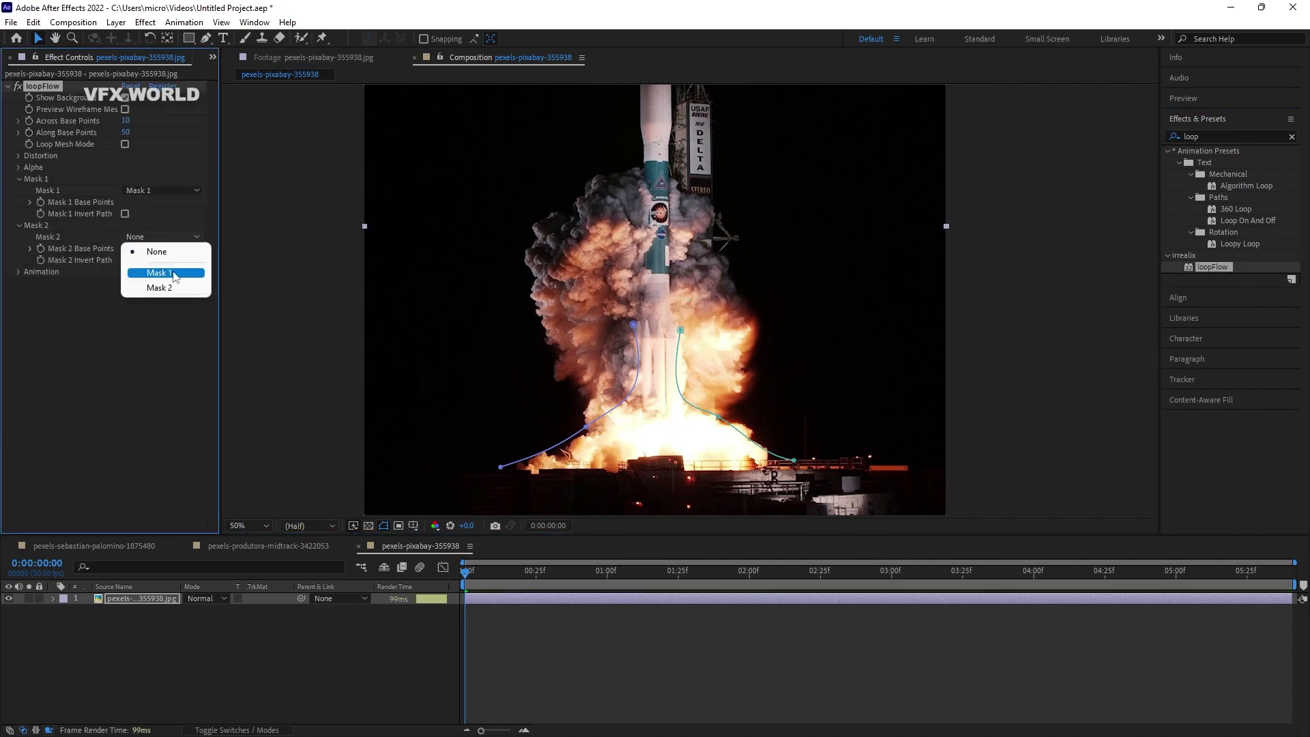
left_click(144, 286)
Preview the smoke loop, stop on frame 8, and collapse the first loopFlow's settings
key("space")
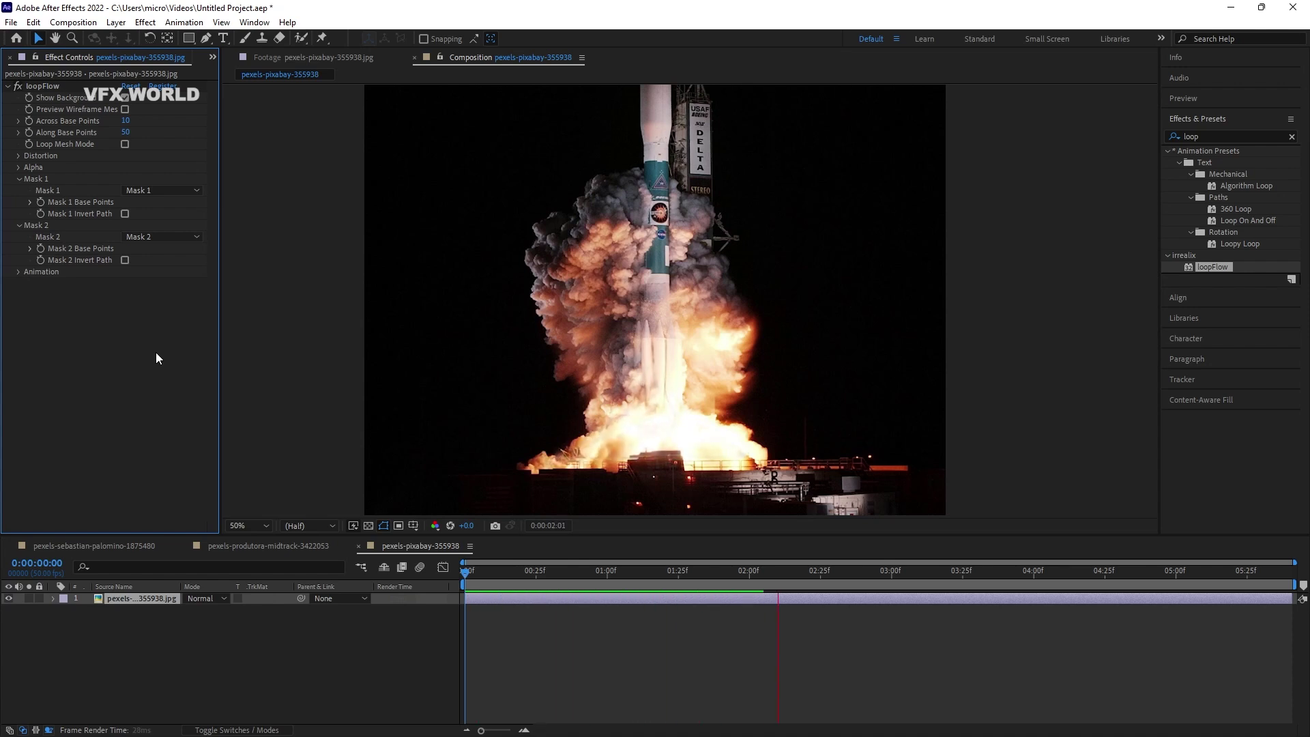
left_click_drag(554, 578, 485, 578)
left_click(488, 584)
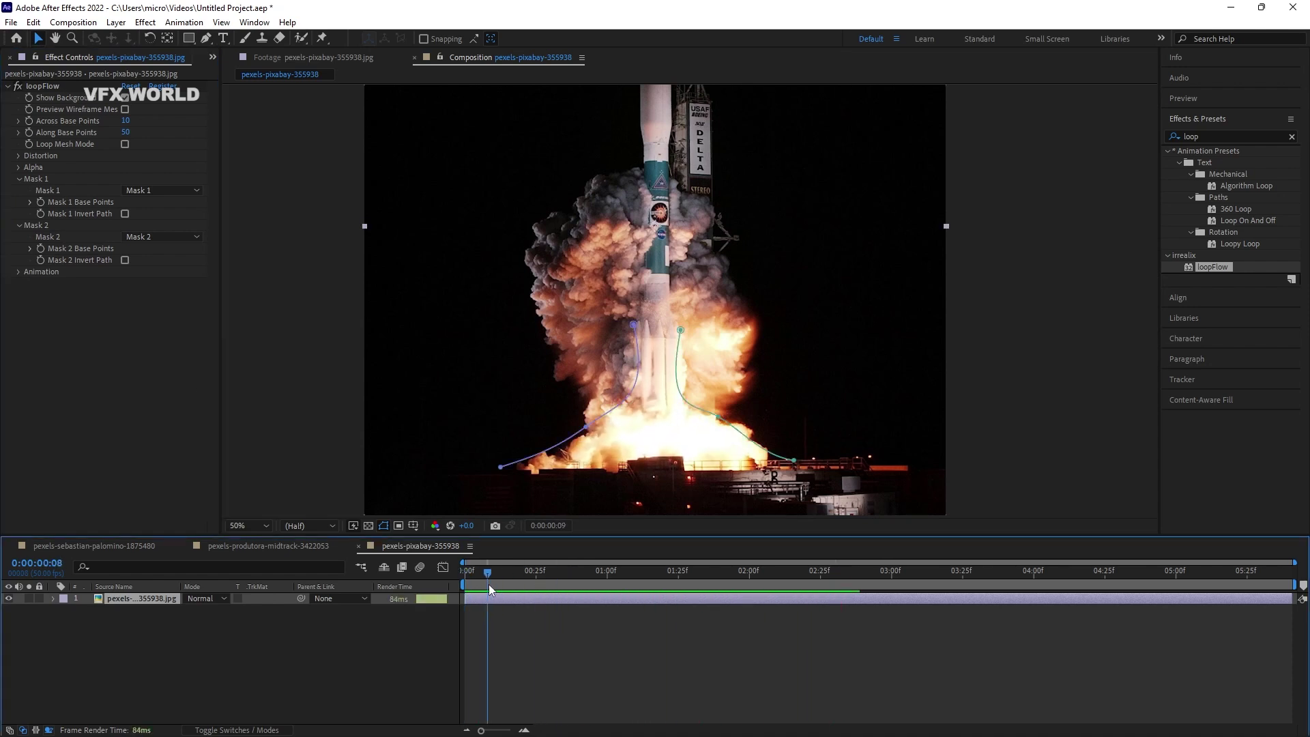
left_click_drag(583, 382, 569, 399)
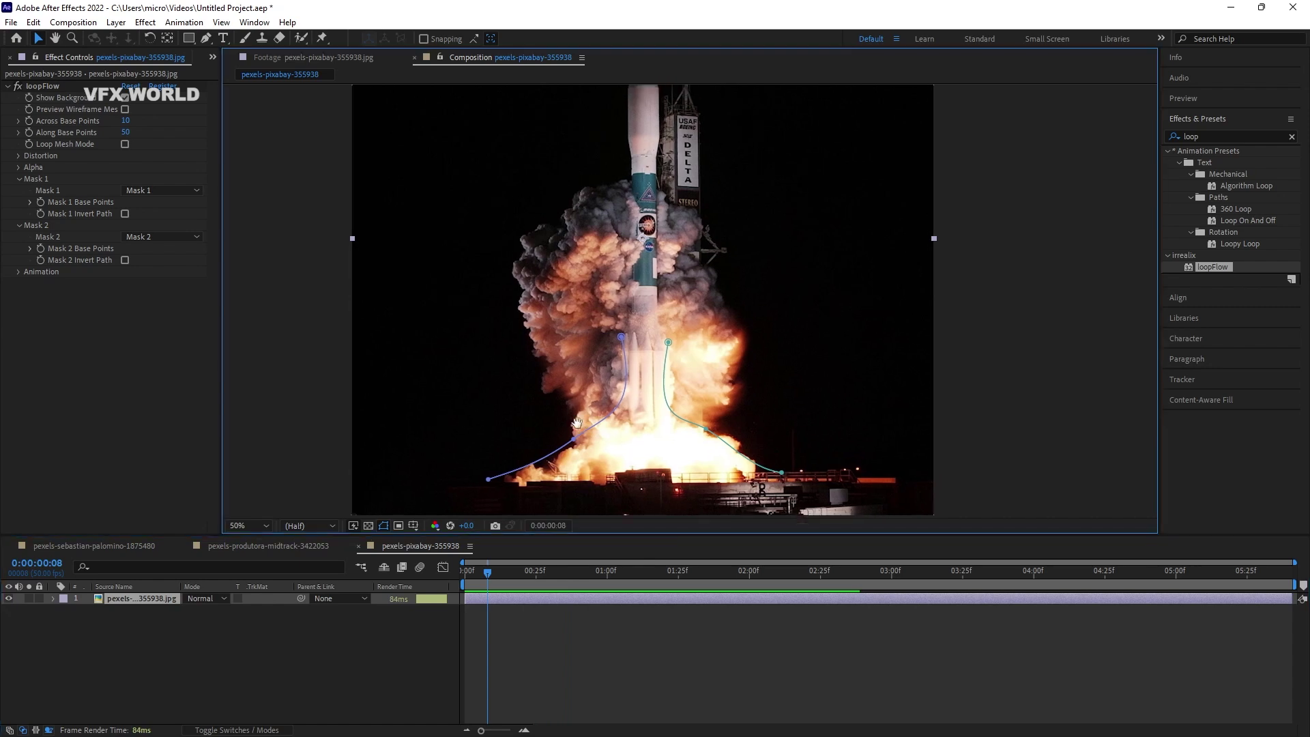
left_click(7, 87)
Draw one curved mask up the smoke's left edge to the rocket's upper body, another down the right edge
left_click(204, 39)
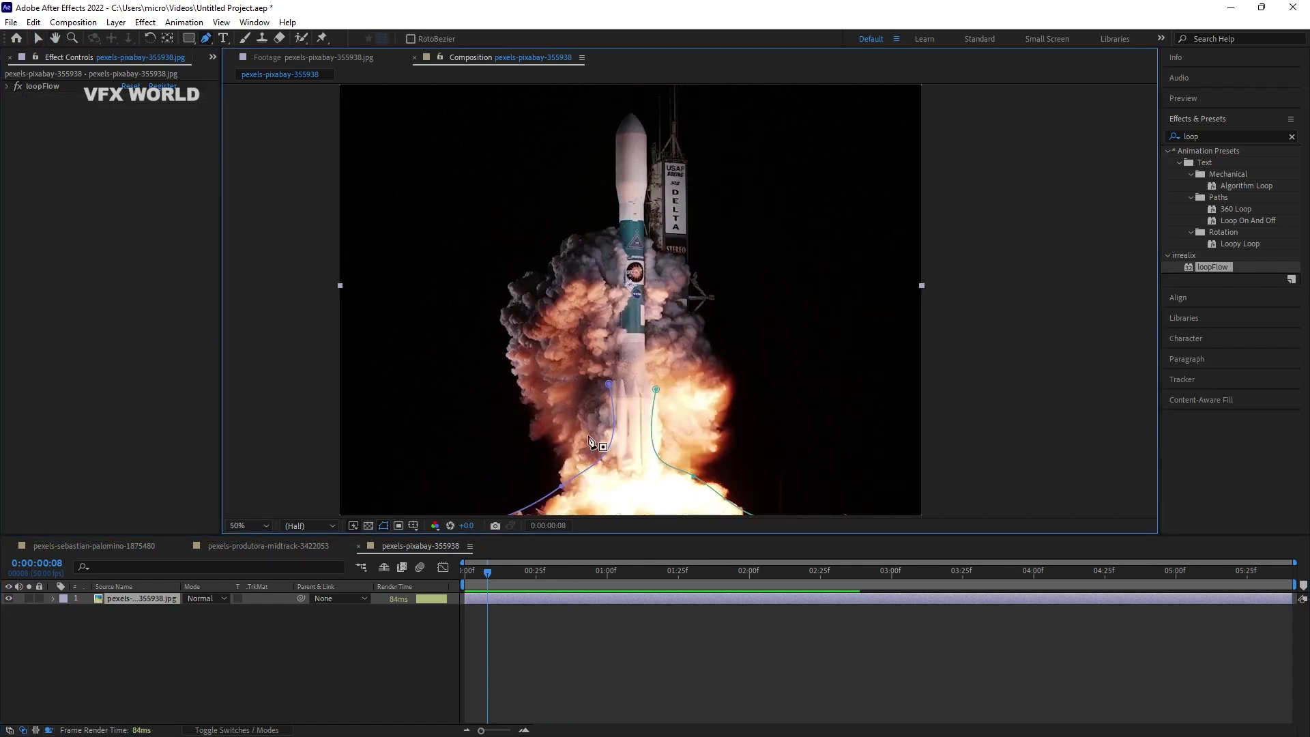
left_click_drag(556, 435, 530, 400)
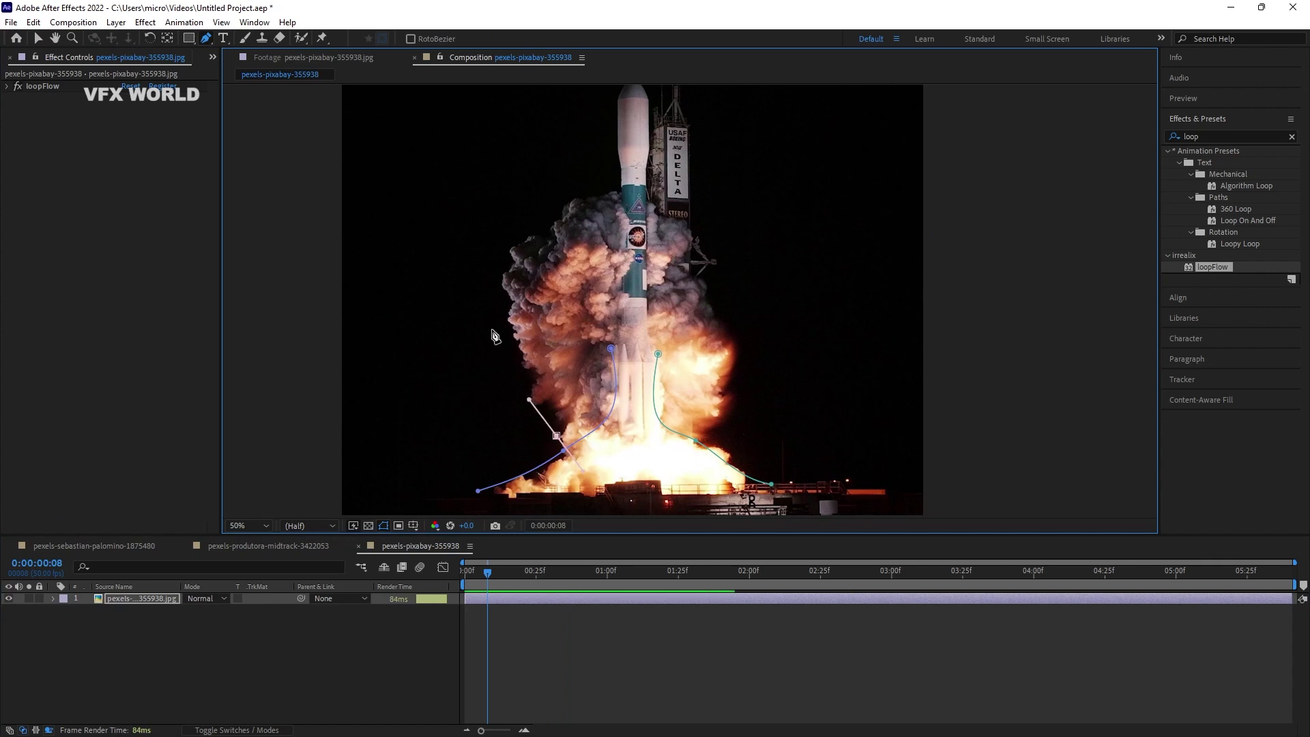
left_click_drag(488, 294, 488, 252)
left_click_drag(585, 182, 641, 179)
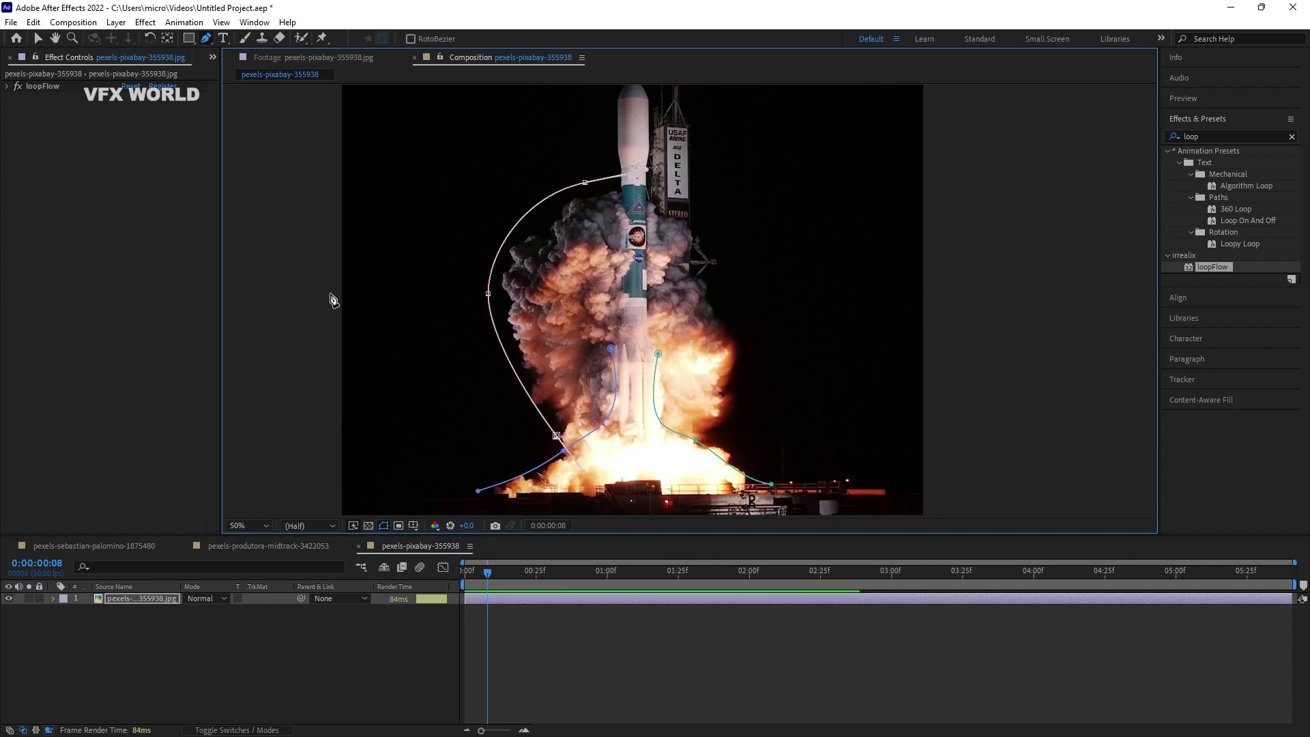
left_click(182, 366)
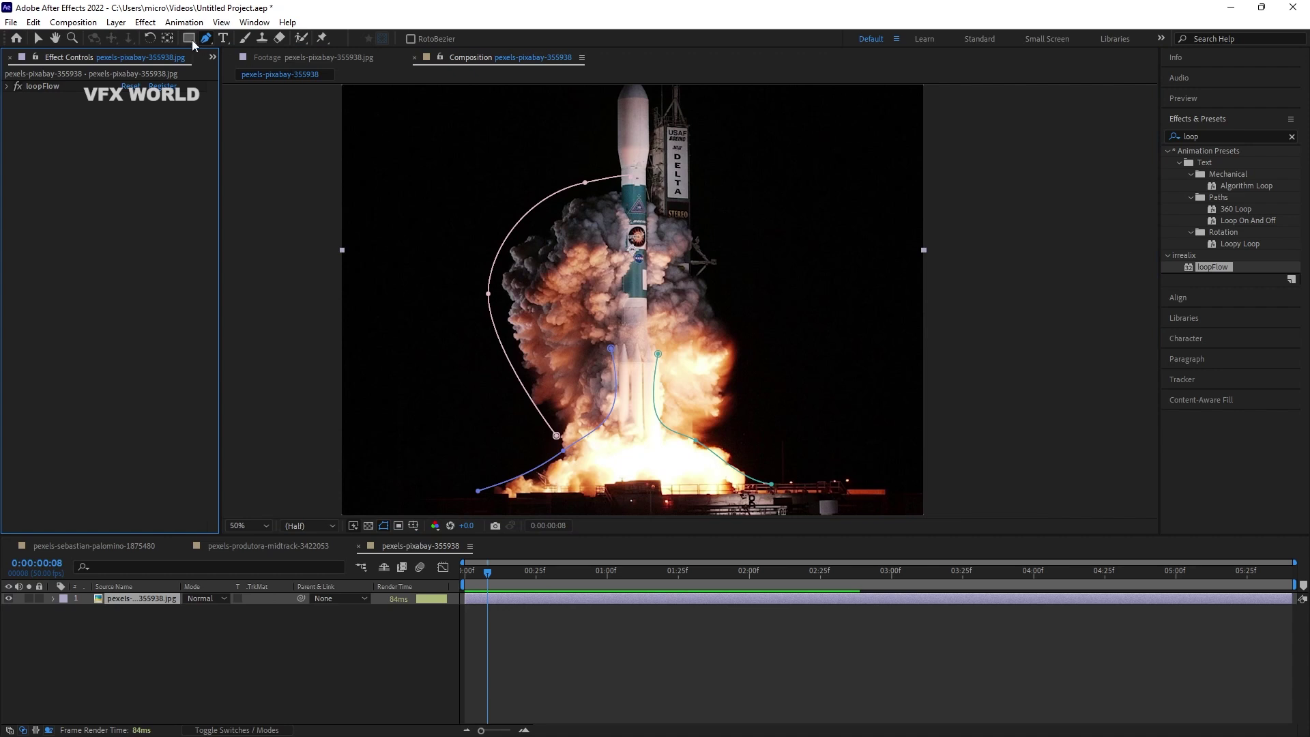
left_click(640, 175)
mouse_move(726, 198)
left_mouse_down()
mouse_move(755, 223)
mouse_move(744, 261)
left_mouse_up()
left_click_drag(751, 320, 755, 382)
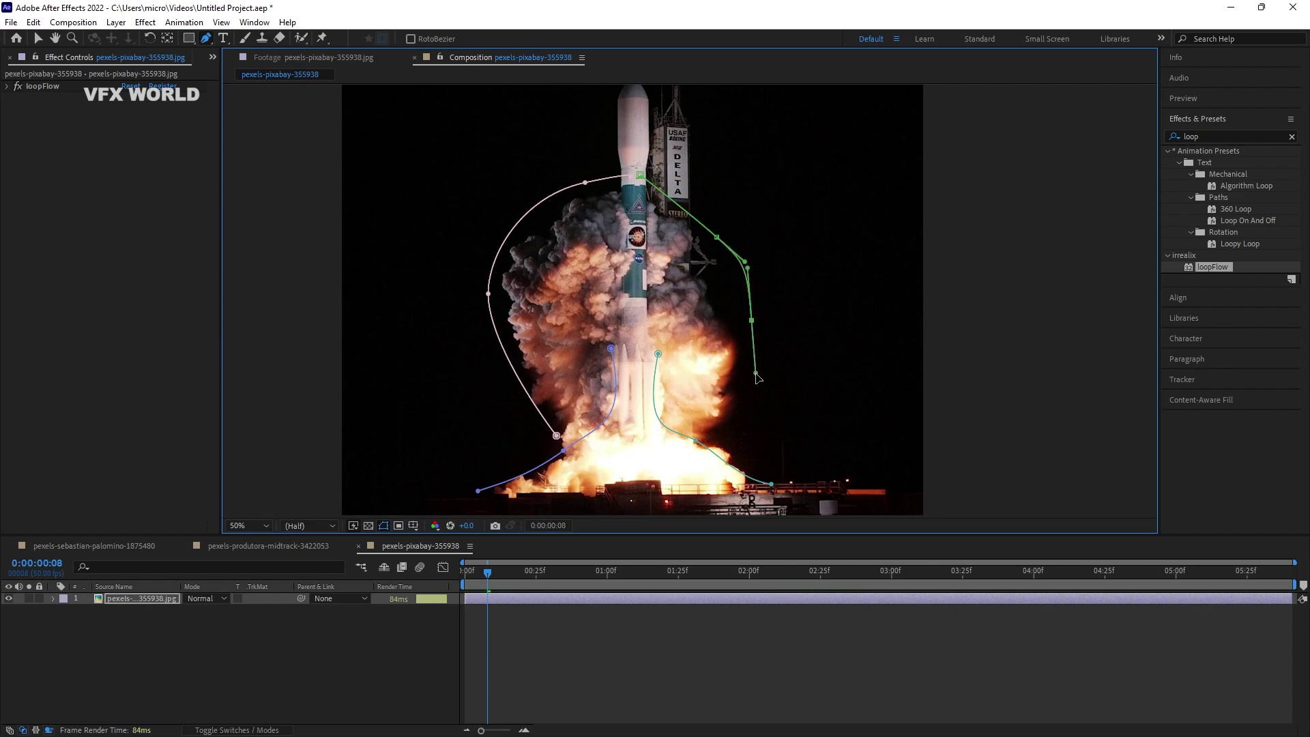
left_click(693, 451)
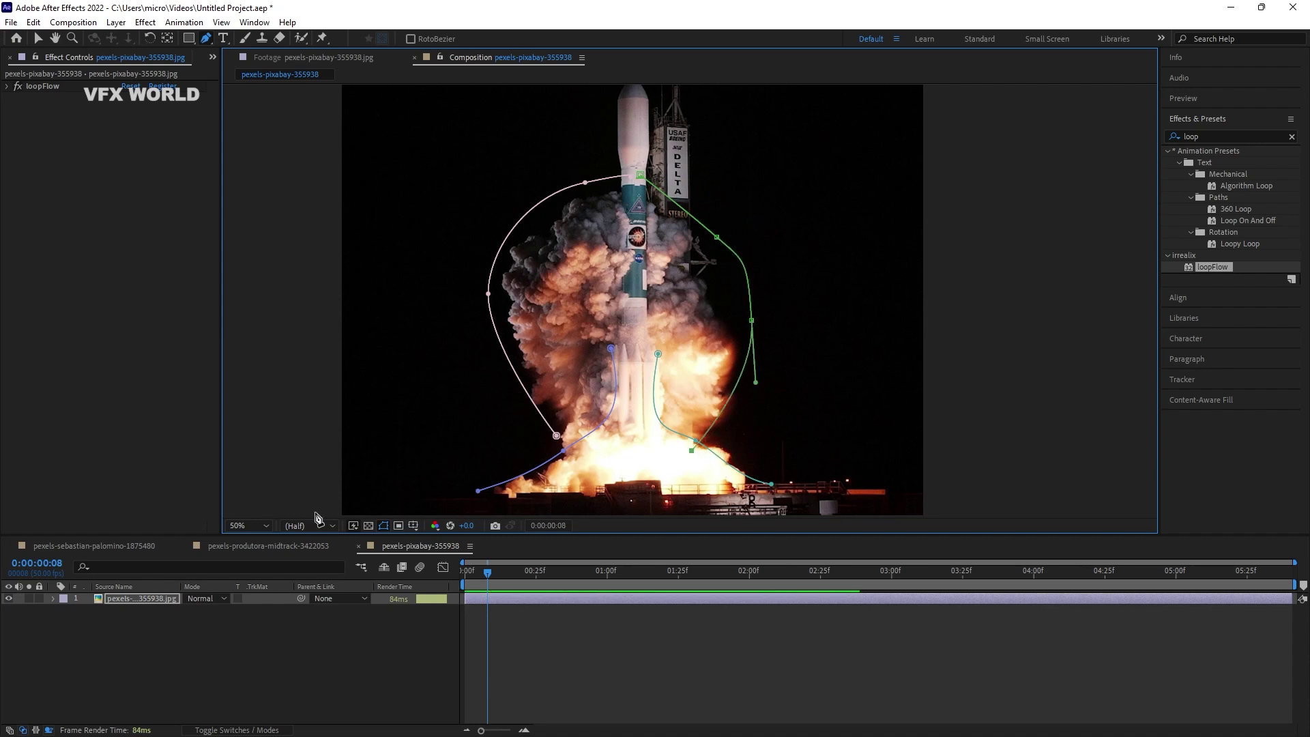
Apply a second loopFlow to the rocket layer, guided by Mask 3 and Mask 4
key("v")
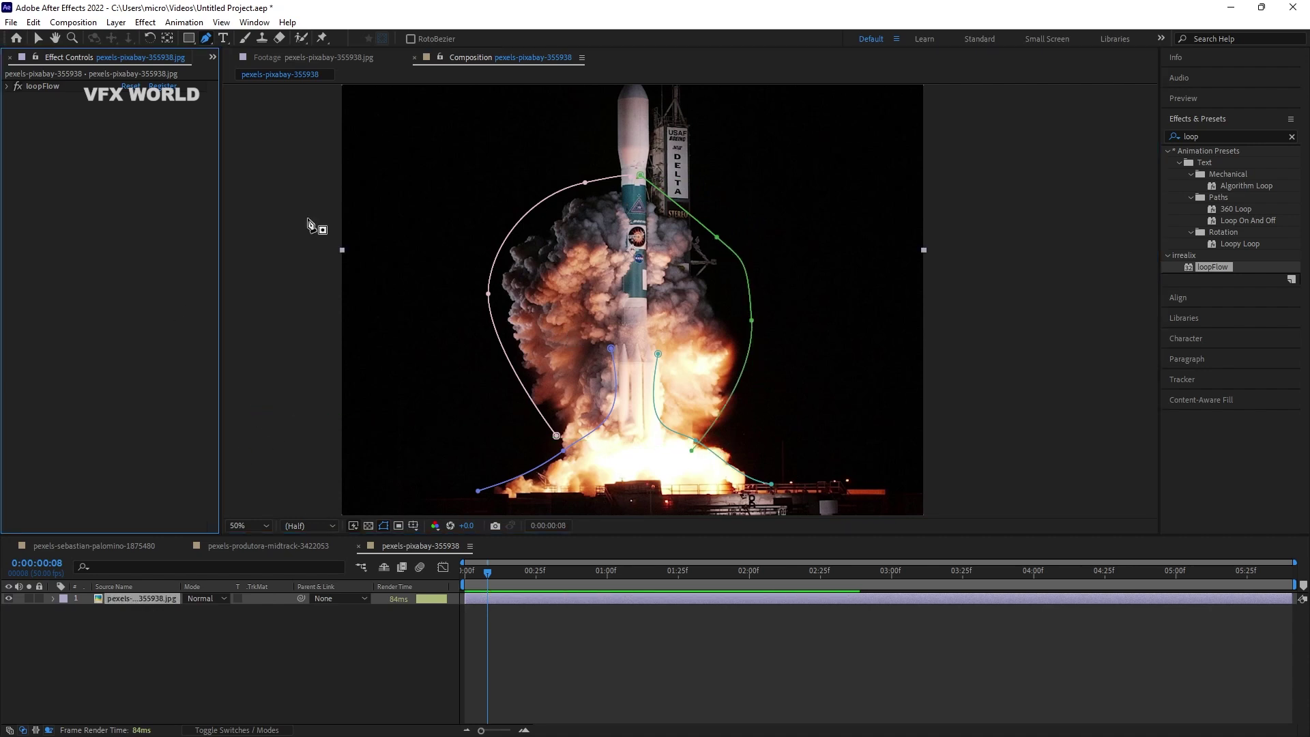
left_click_drag(1212, 266, 2, 144)
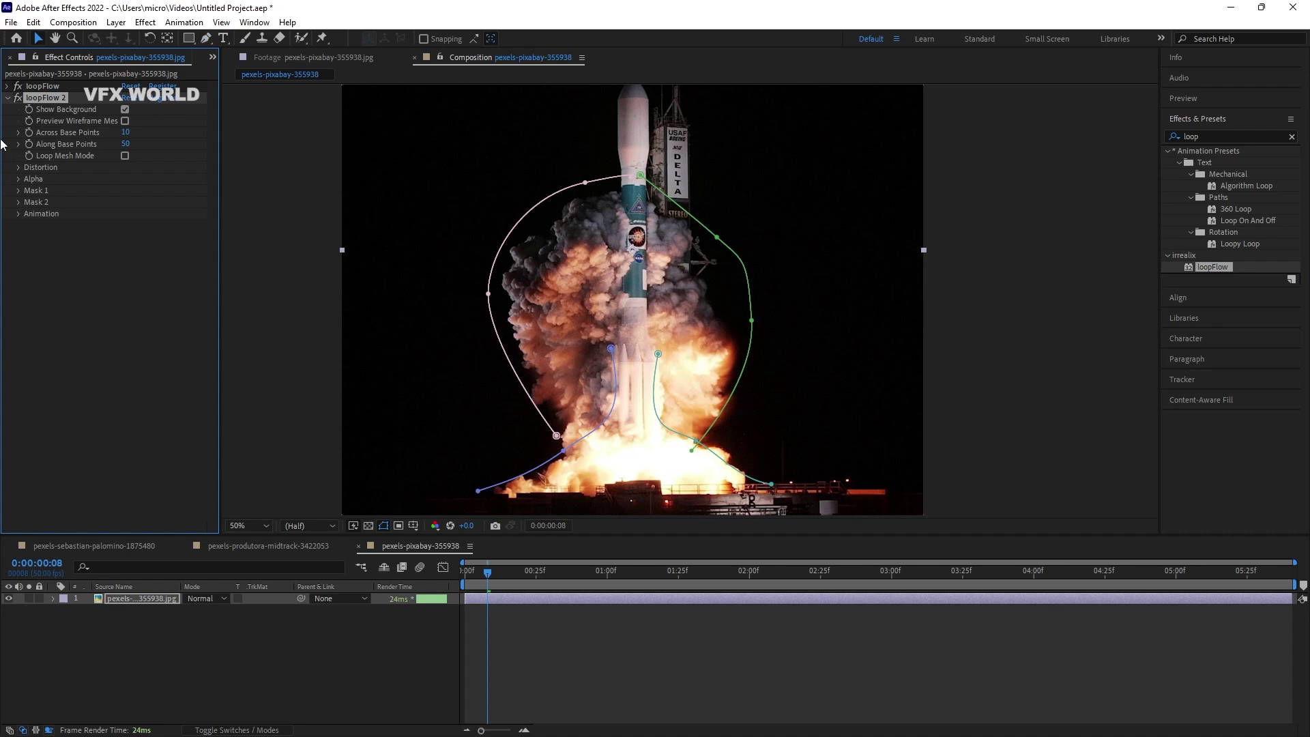
left_click(18, 191)
left_click(162, 202)
left_click(146, 268)
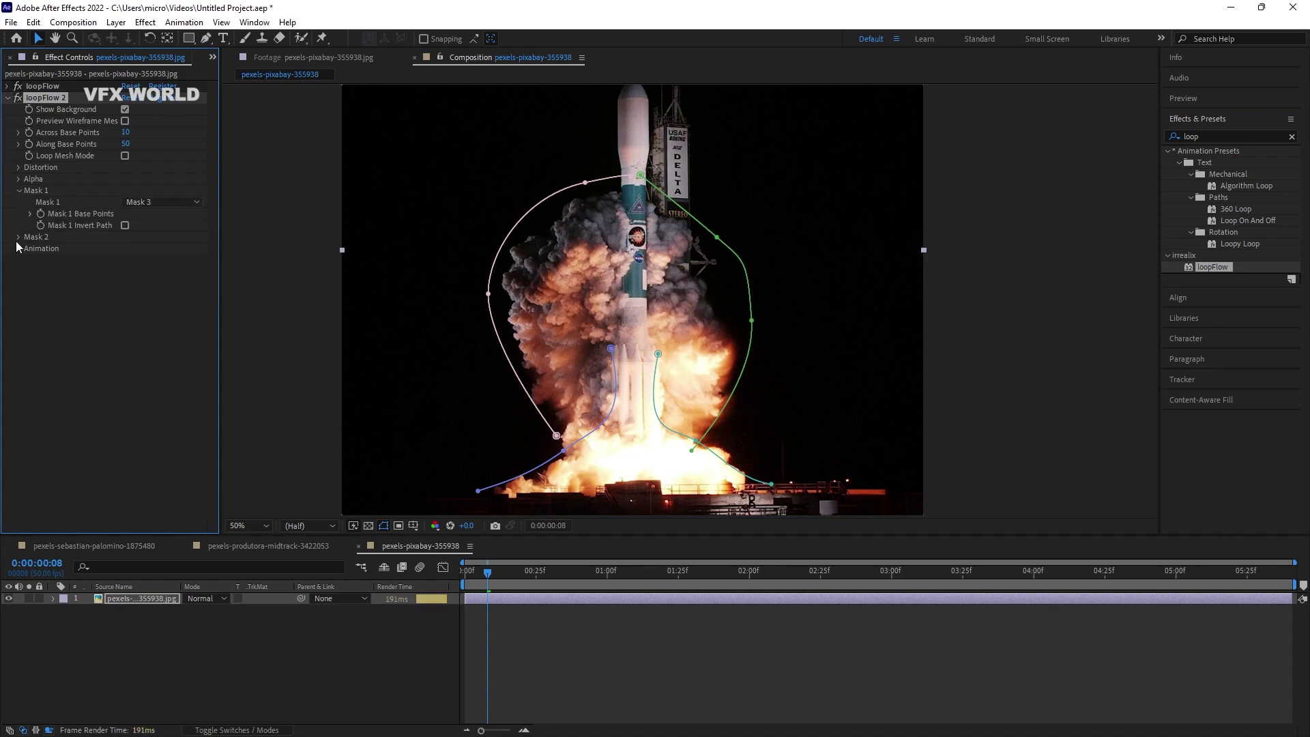
left_click(18, 238)
left_click(162, 248)
left_click(163, 328)
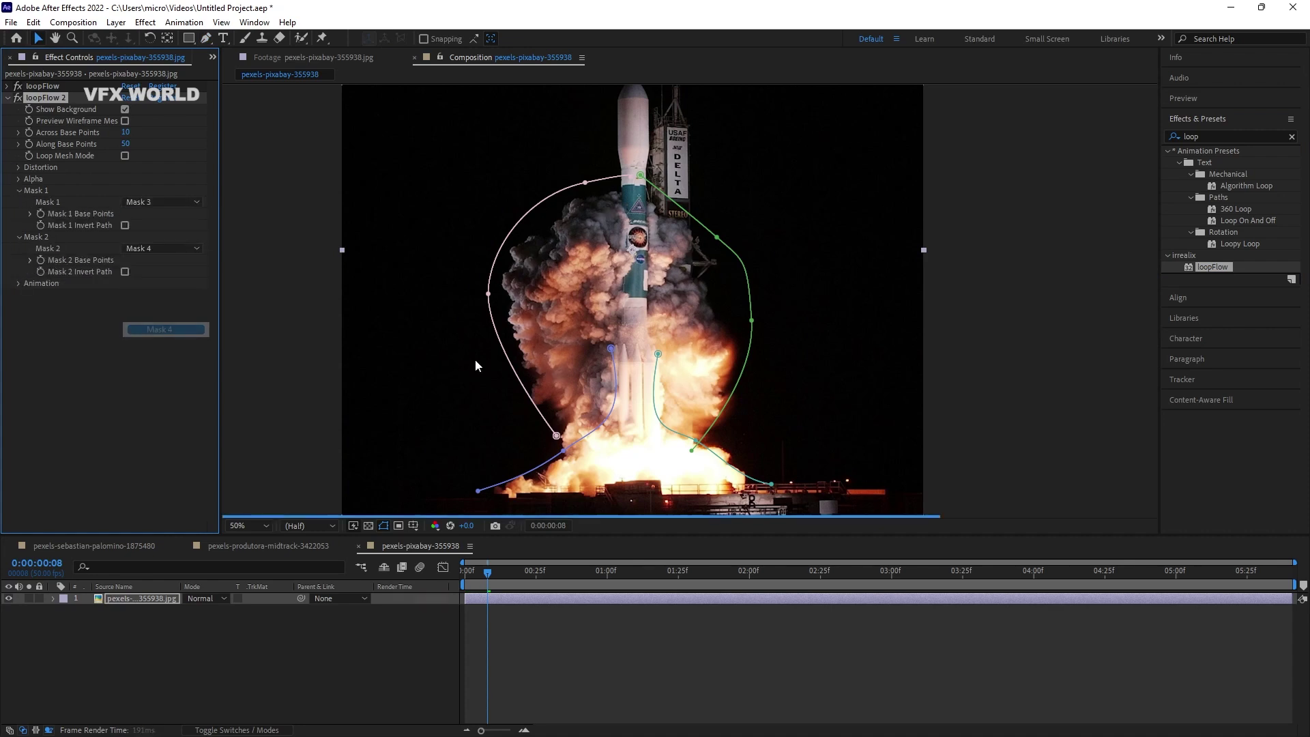
Invert the second guide mask's path, checking it against the wireframe mesh preview
left_click(124, 121)
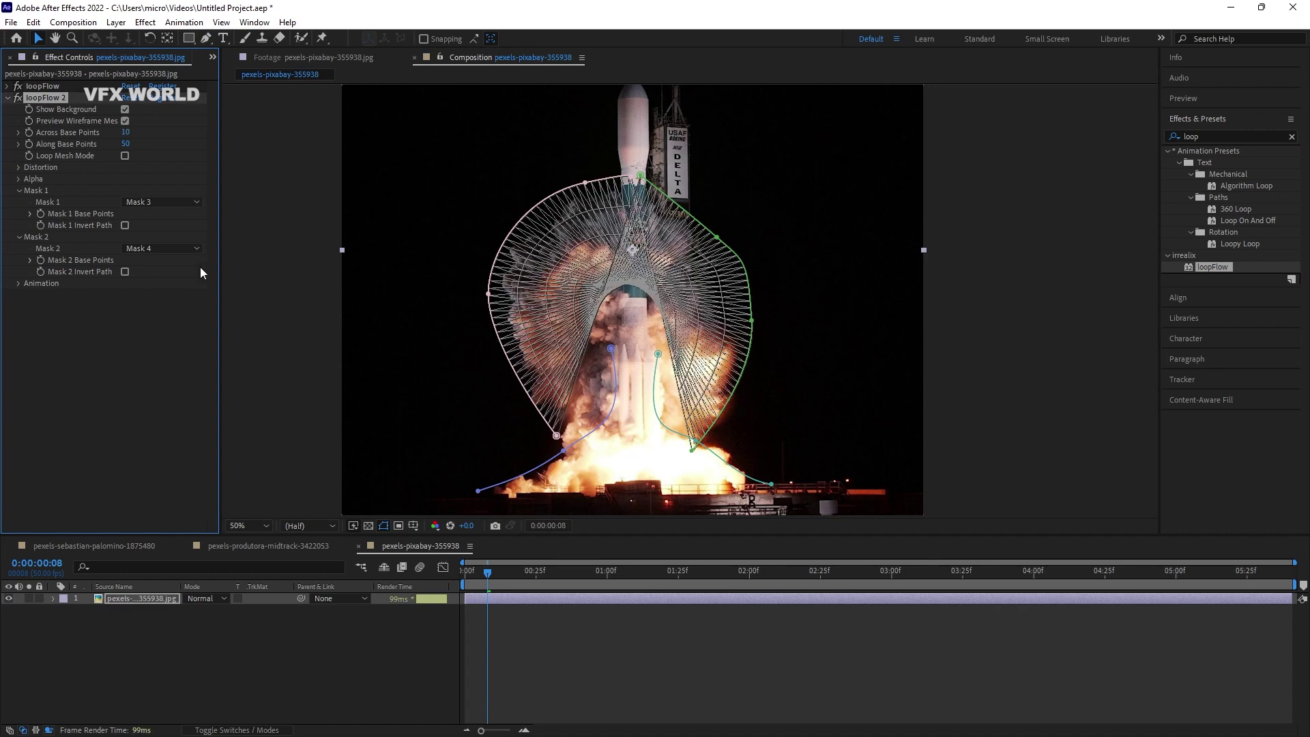
left_click(125, 272)
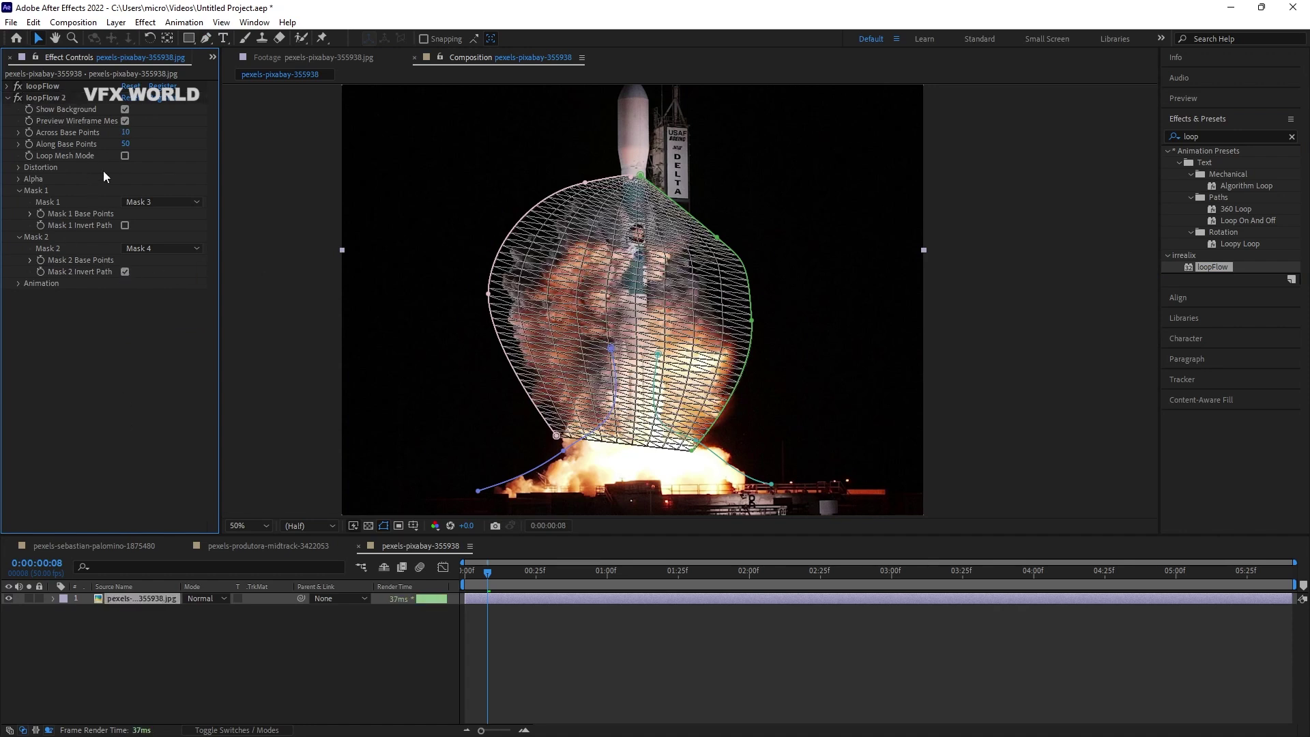
left_click(126, 122)
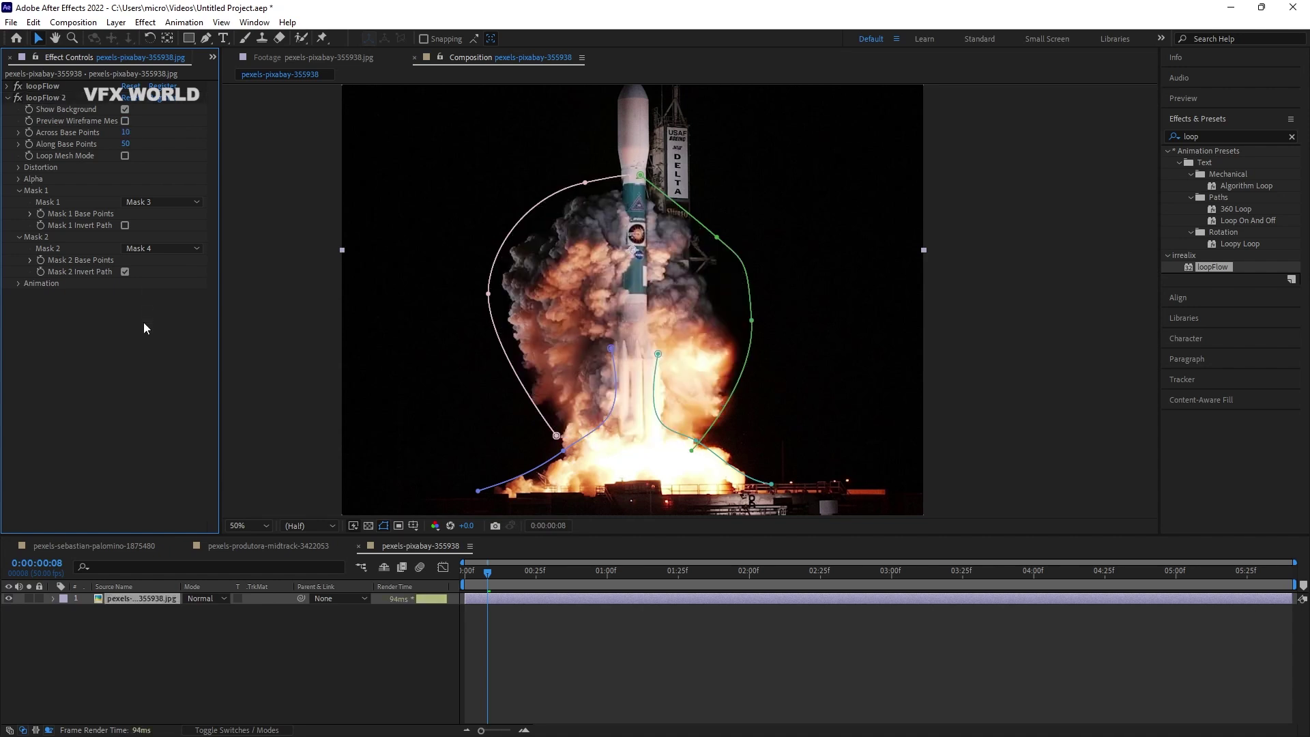
left_click(144, 322)
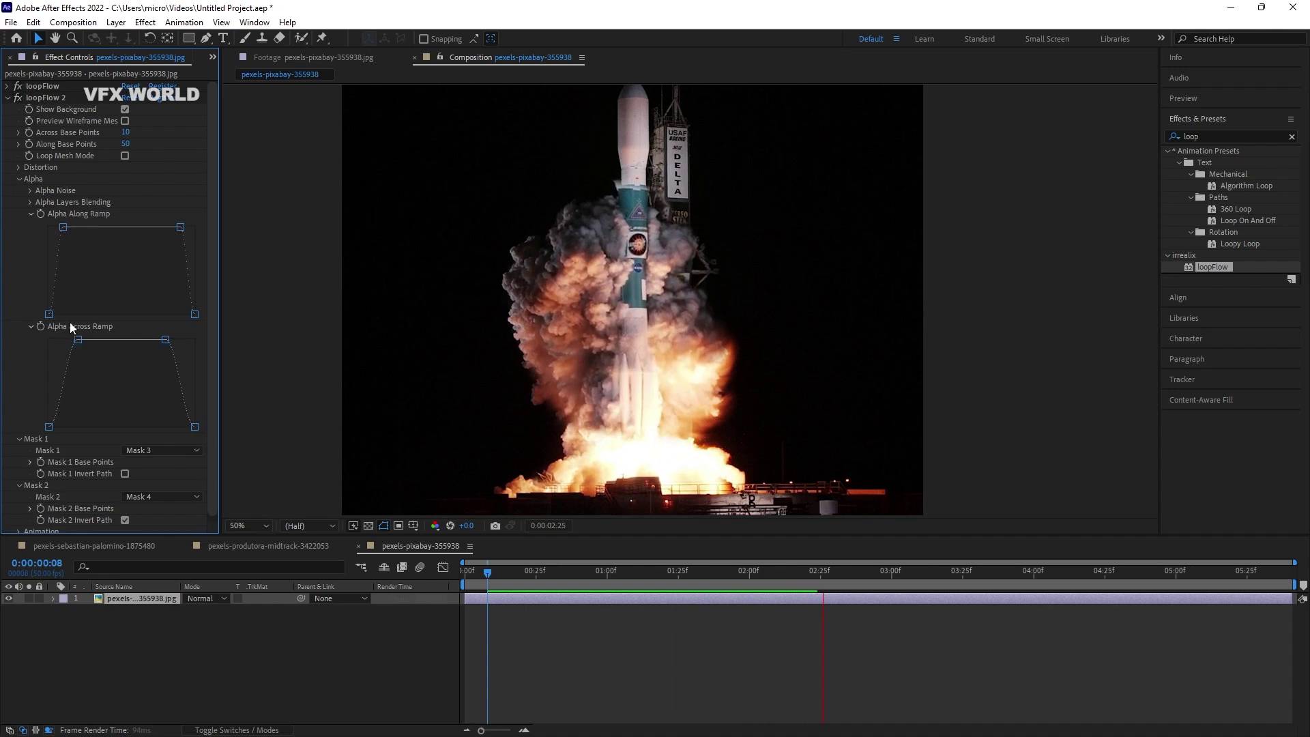
Widen the second loopFlow's Alpha Across Ramp
left_click(71, 341)
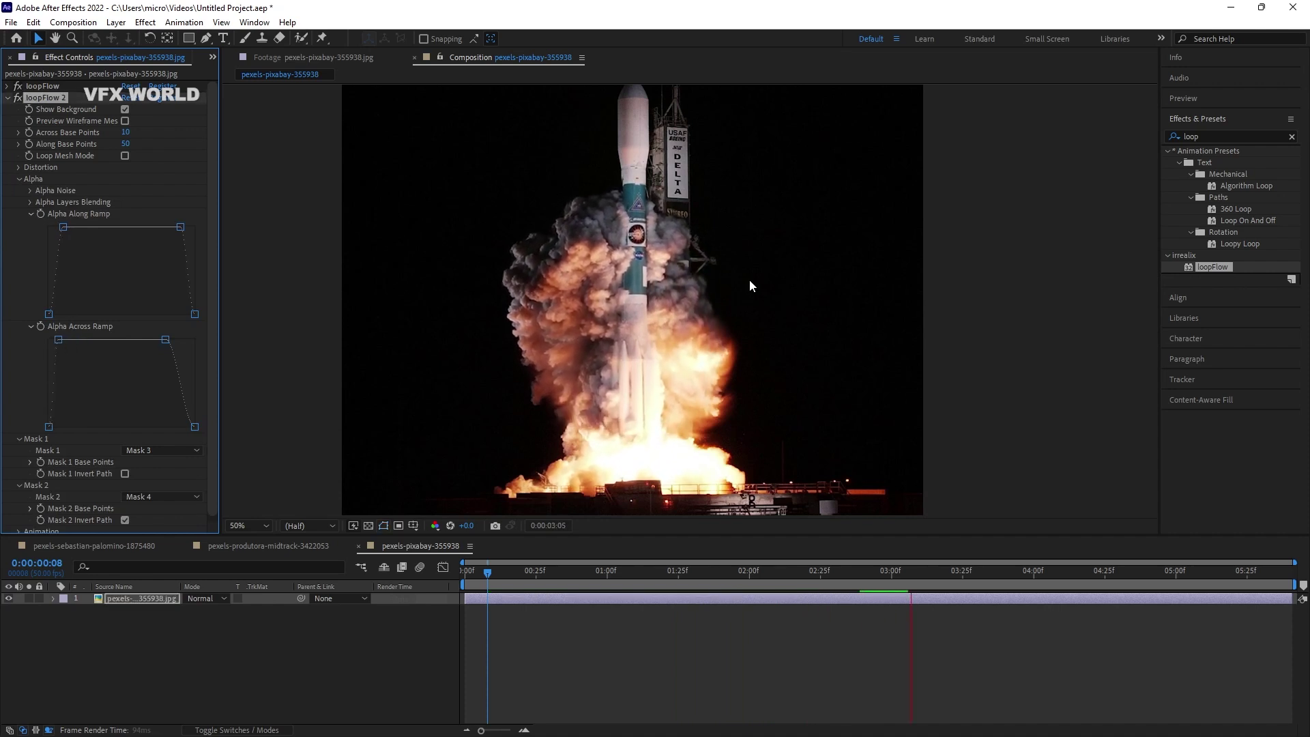
left_click_drag(165, 340, 175, 340)
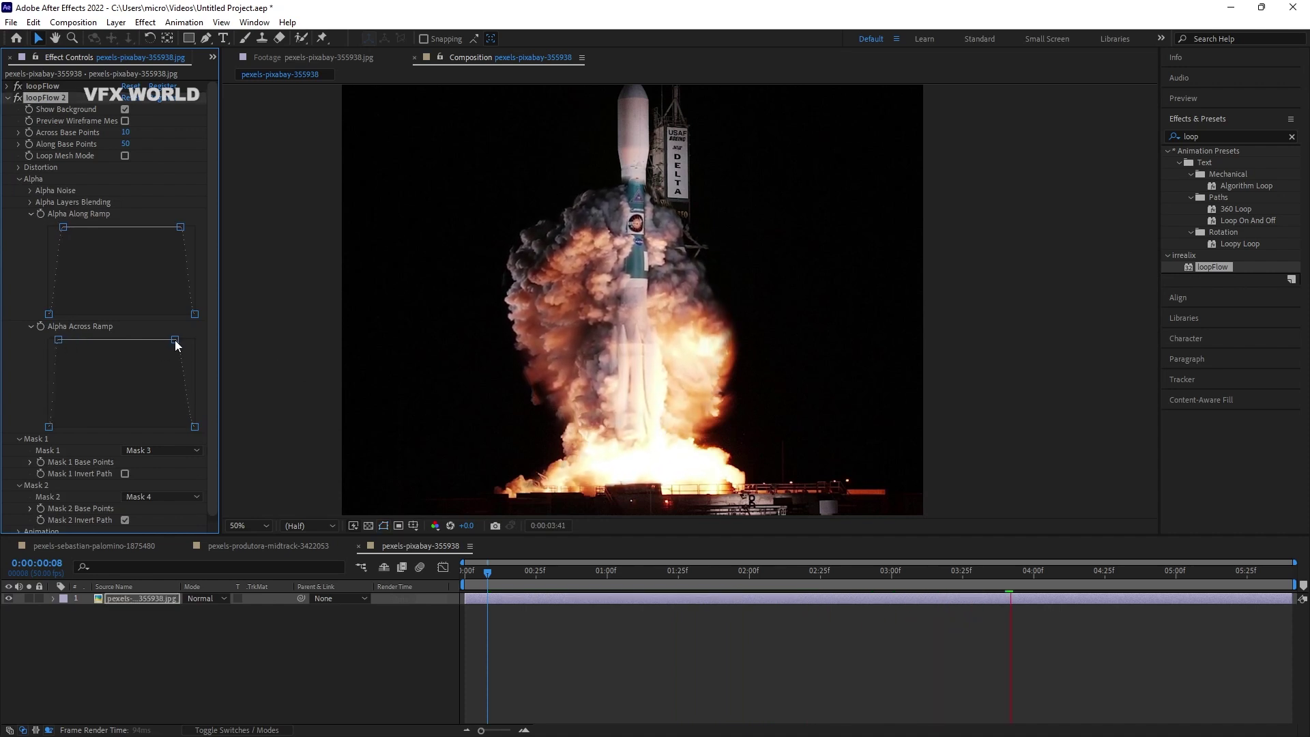
left_click(713, 272)
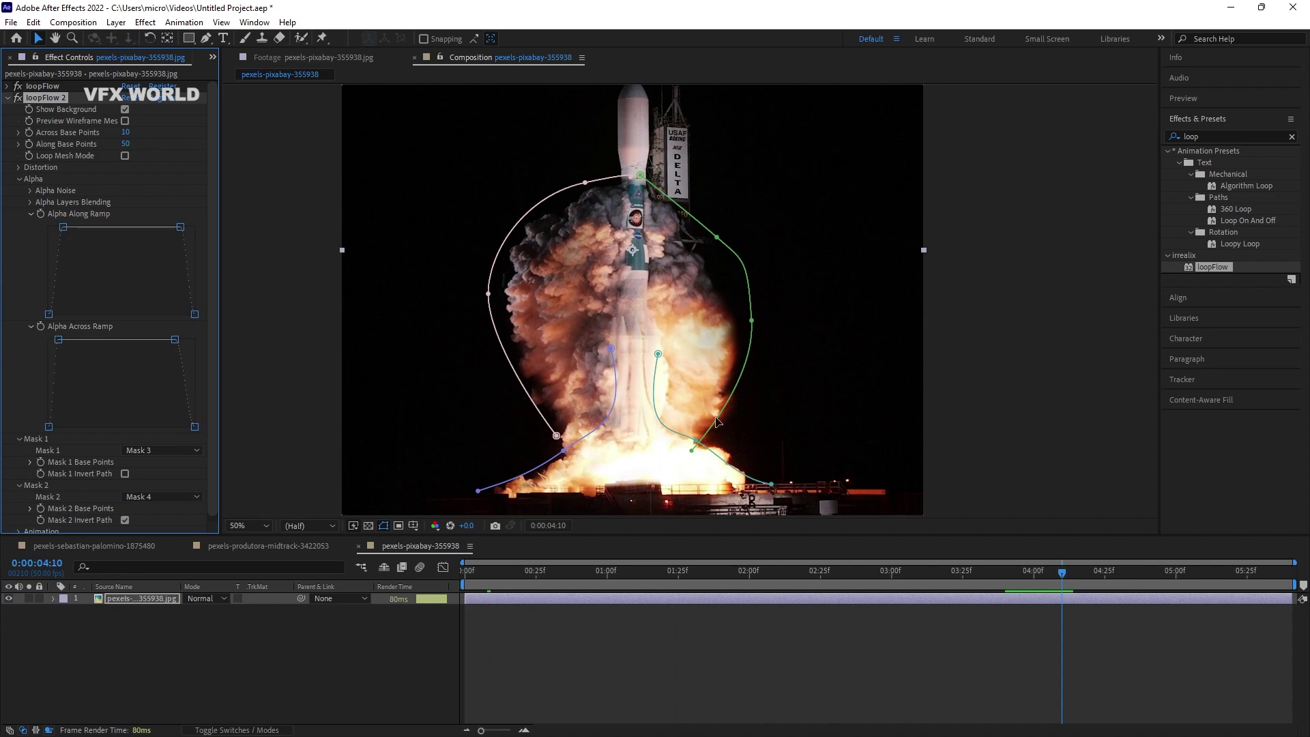
left_click_drag(716, 421, 716, 380)
left_click(124, 600)
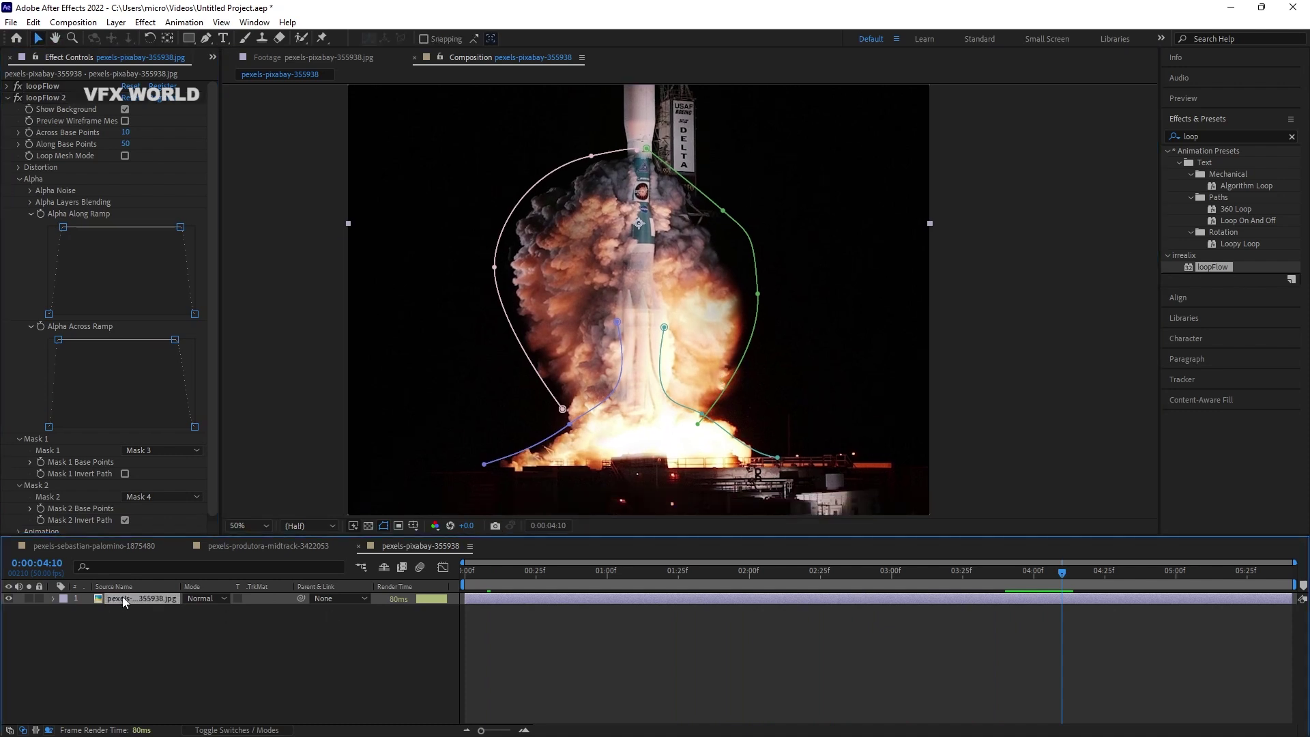
Duplicate the rocket layer and remove both loopFlow effects from the top copy
key("ctrl+d")
left_click(38, 86)
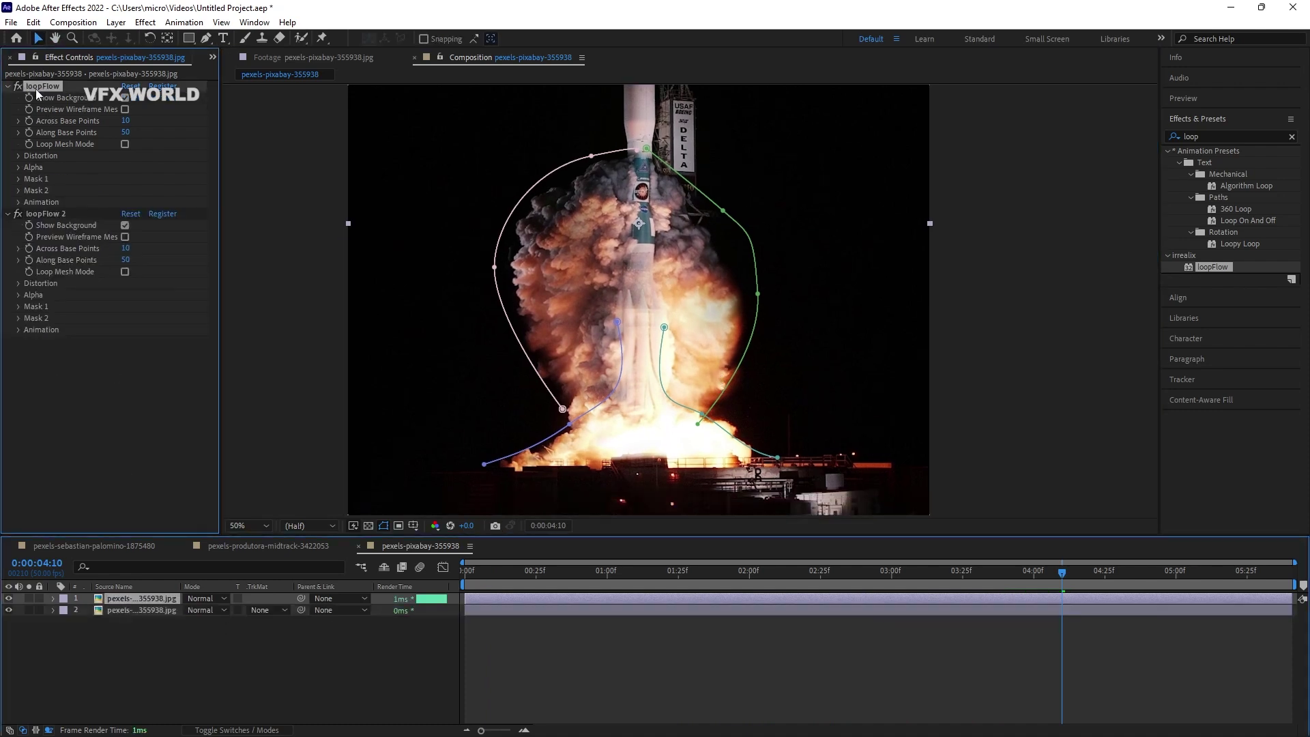
left_click(42, 214, "shift")
key("Delete")
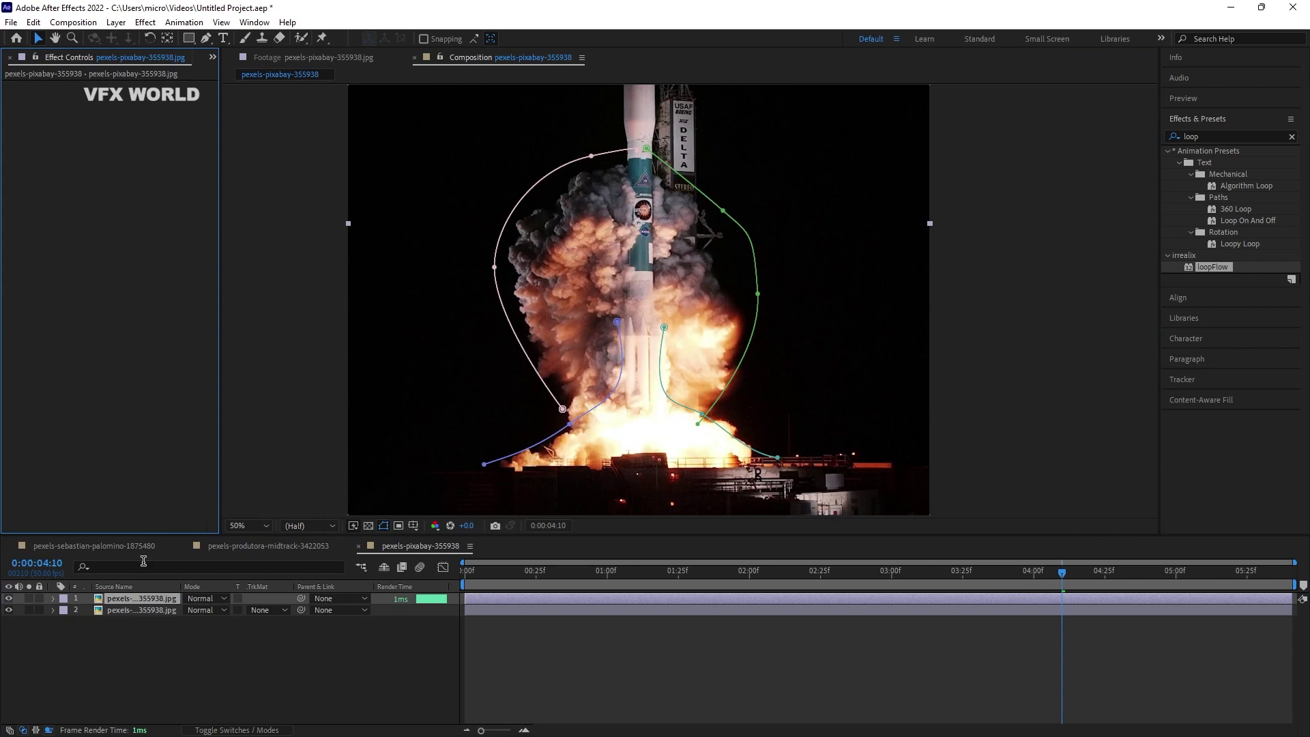
Delete all masks from the top rocket copy and solo it
left_click(147, 598)
key("m")
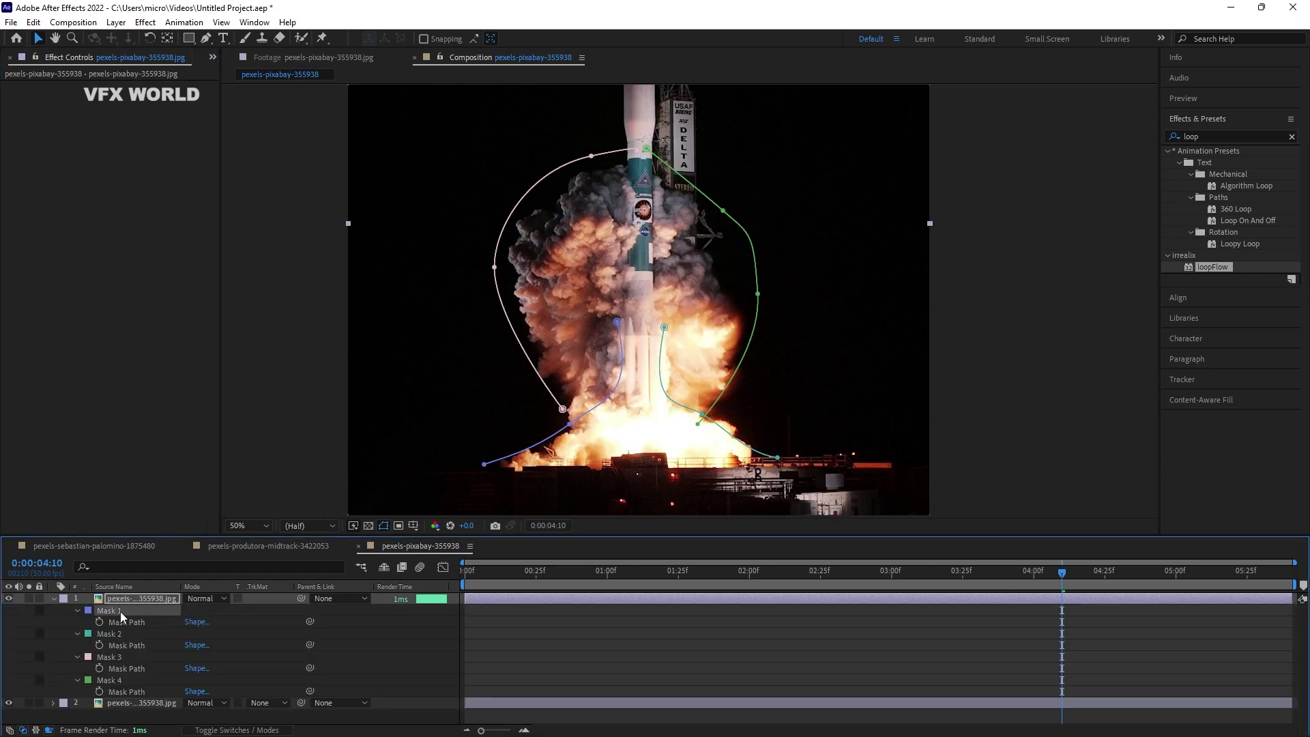
key("Delete")
left_click(113, 611)
key("Delete")
left_click(114, 611)
key("Delete")
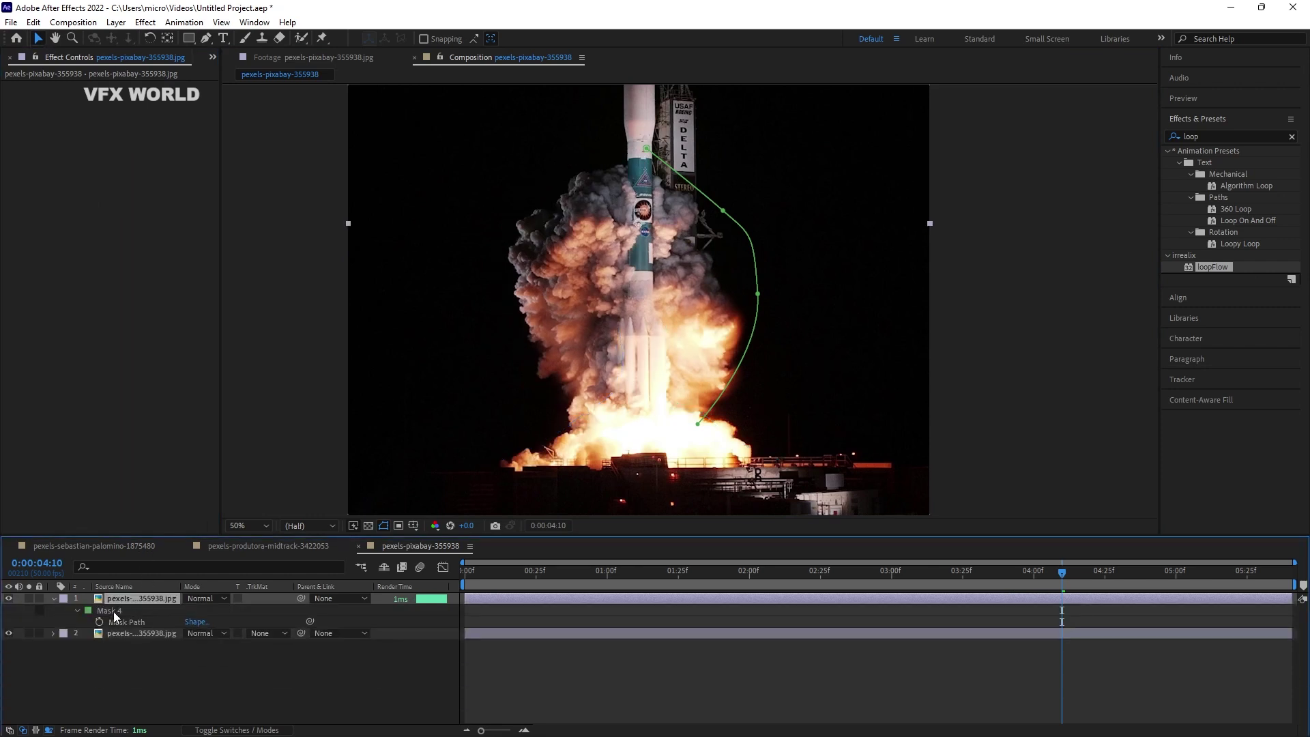
left_click(113, 611)
key("Delete")
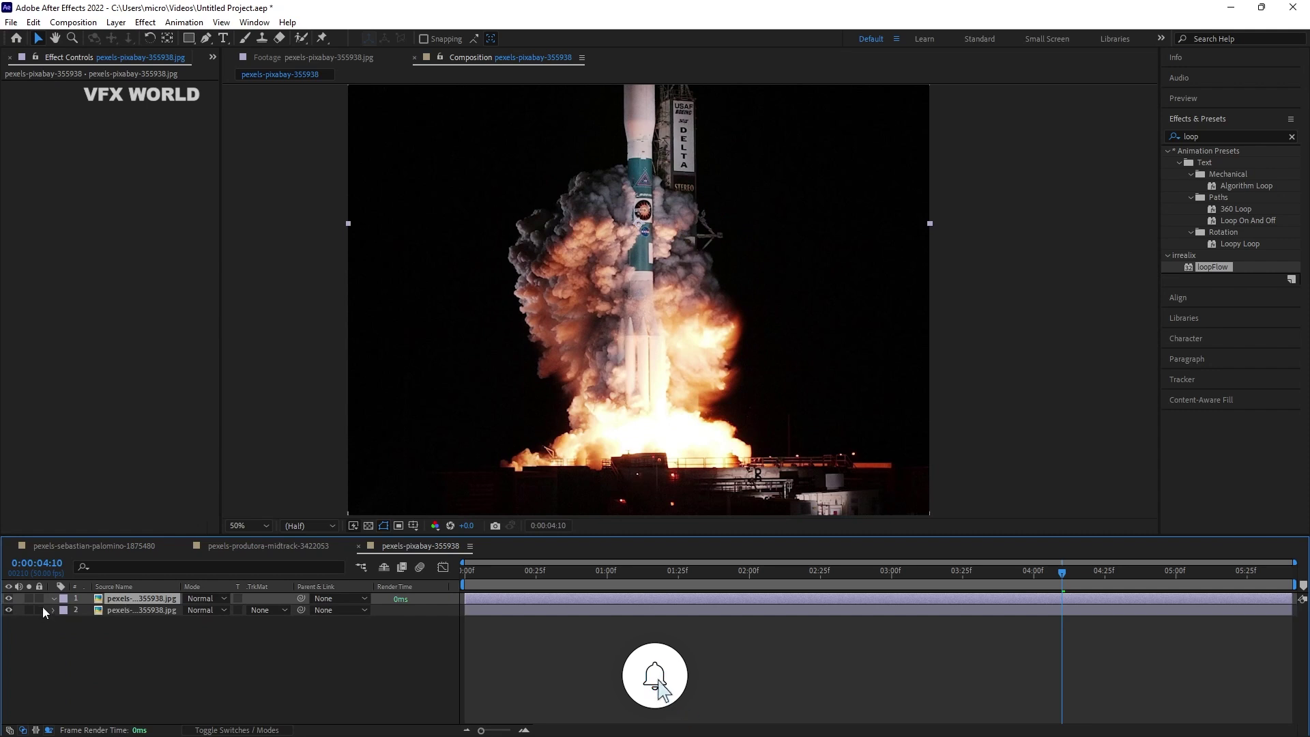
left_click(29, 598)
scroll(689, 300, "up", 2)
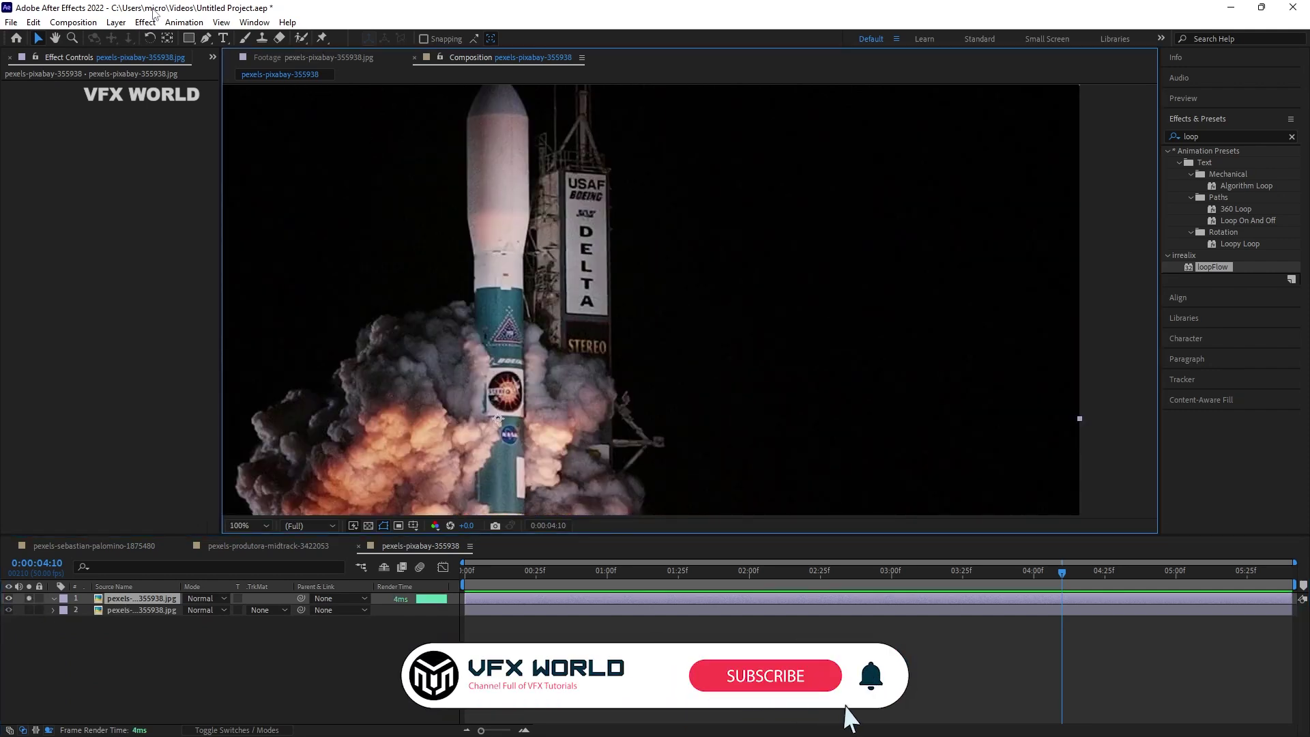
Start a Pen mask at the rocket's nose and trace down its left edge
left_click(206, 38)
left_click_drag(502, 286, 631, 348)
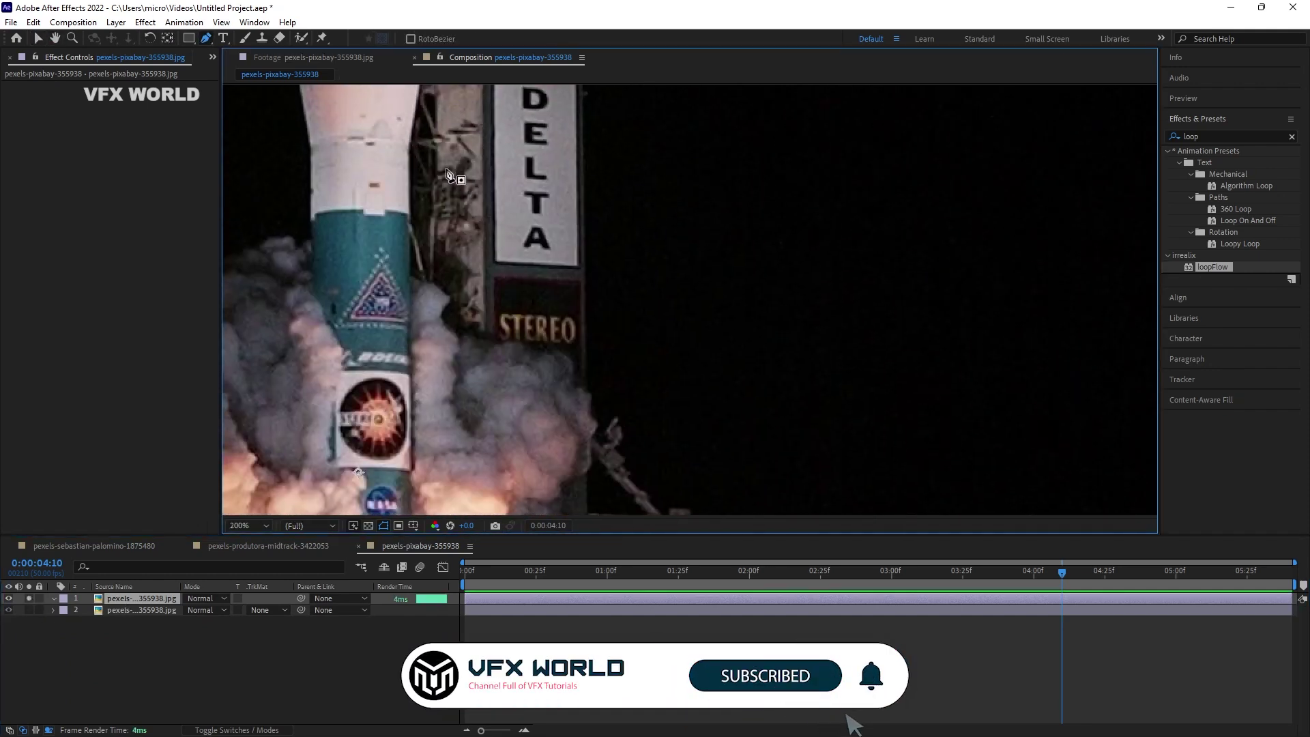
left_click_drag(591, 183, 591, 202)
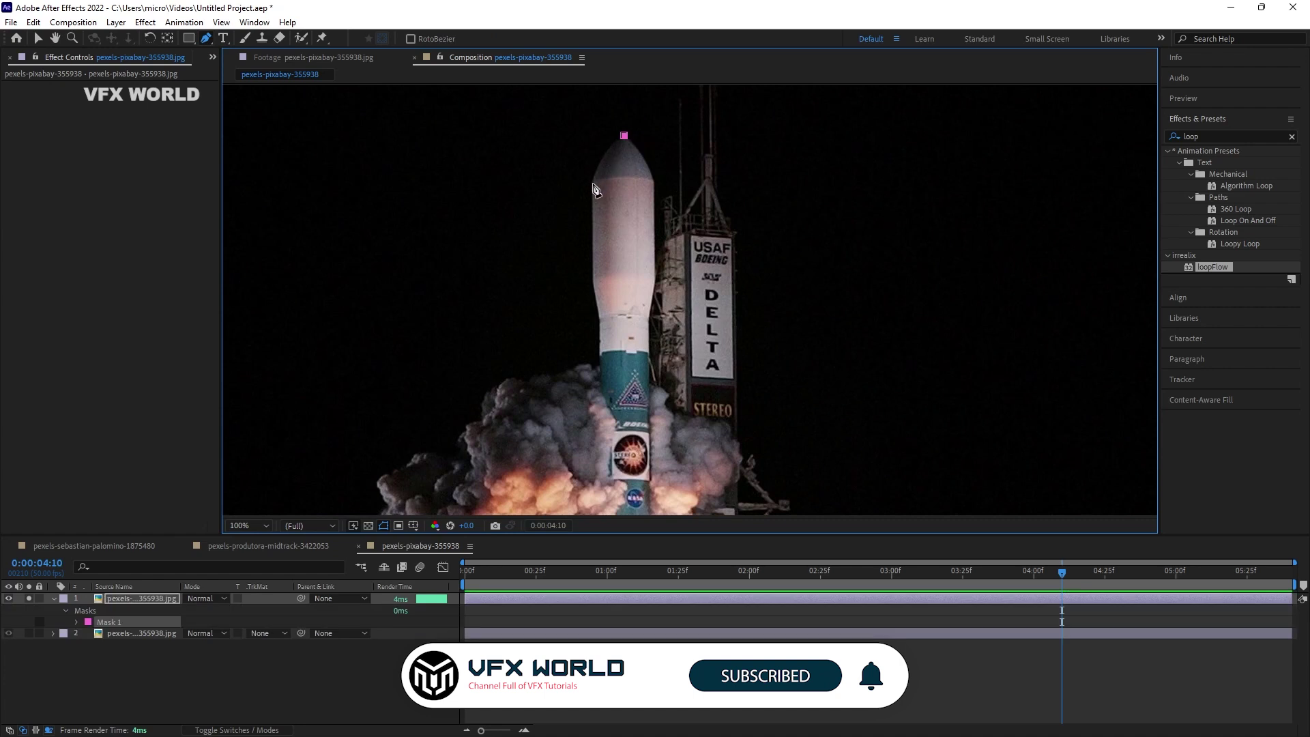
left_click(596, 312)
left_click_drag(596, 311, 603, 249)
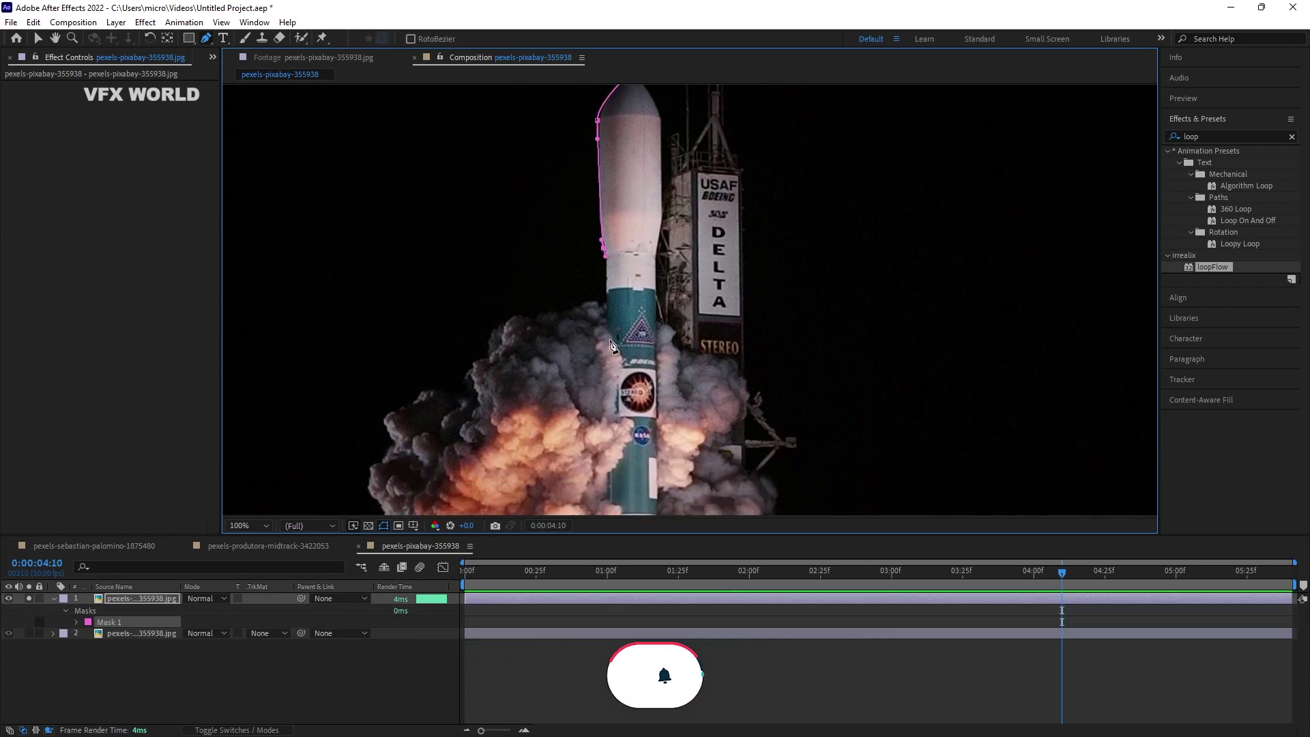
left_click(607, 336)
scroll(619, 390, "down", 2)
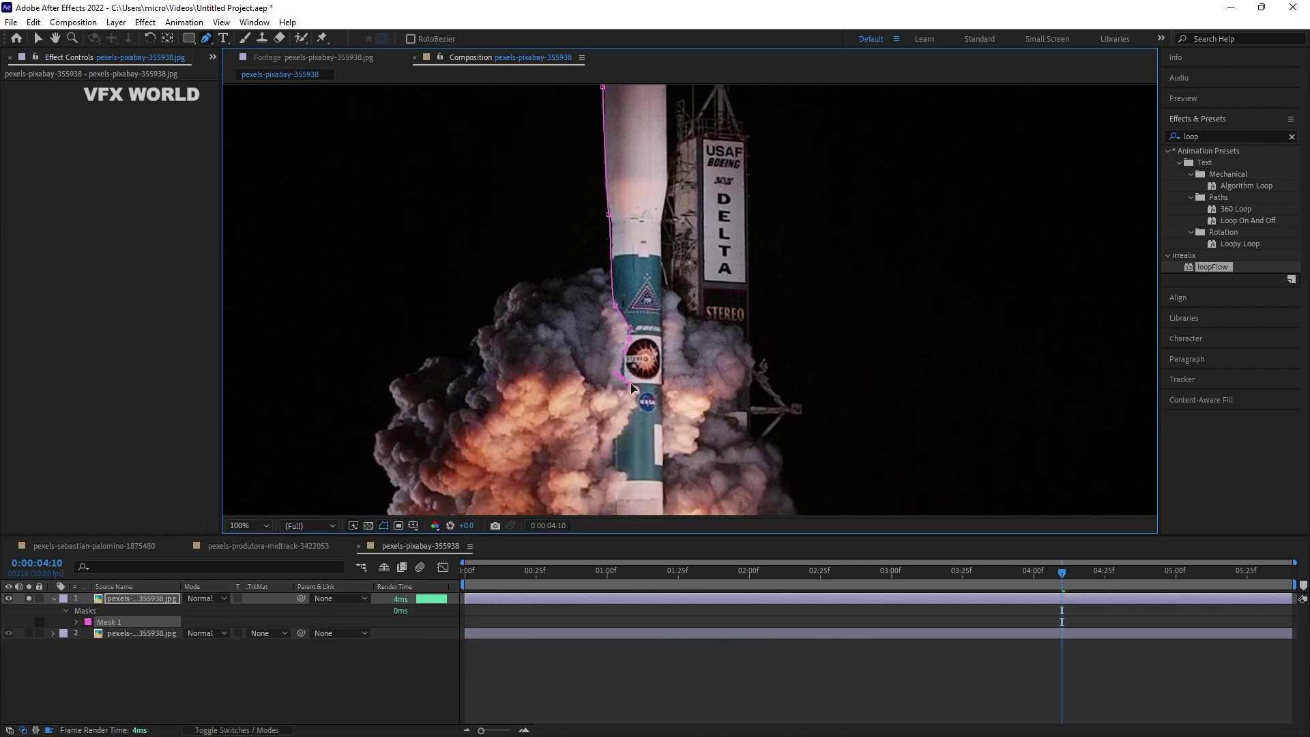
scroll(628, 401, "down", 2)
scroll(618, 406, "down", 3)
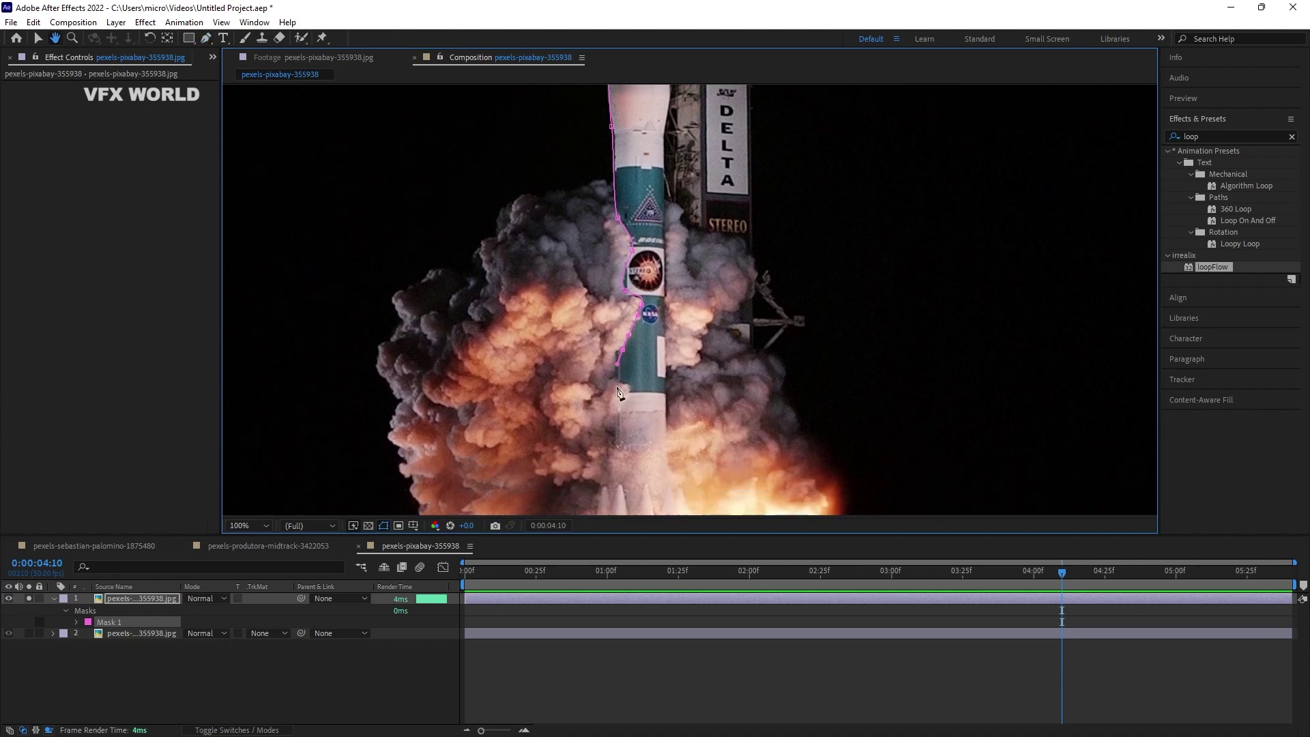
scroll(624, 392, "down", 10)
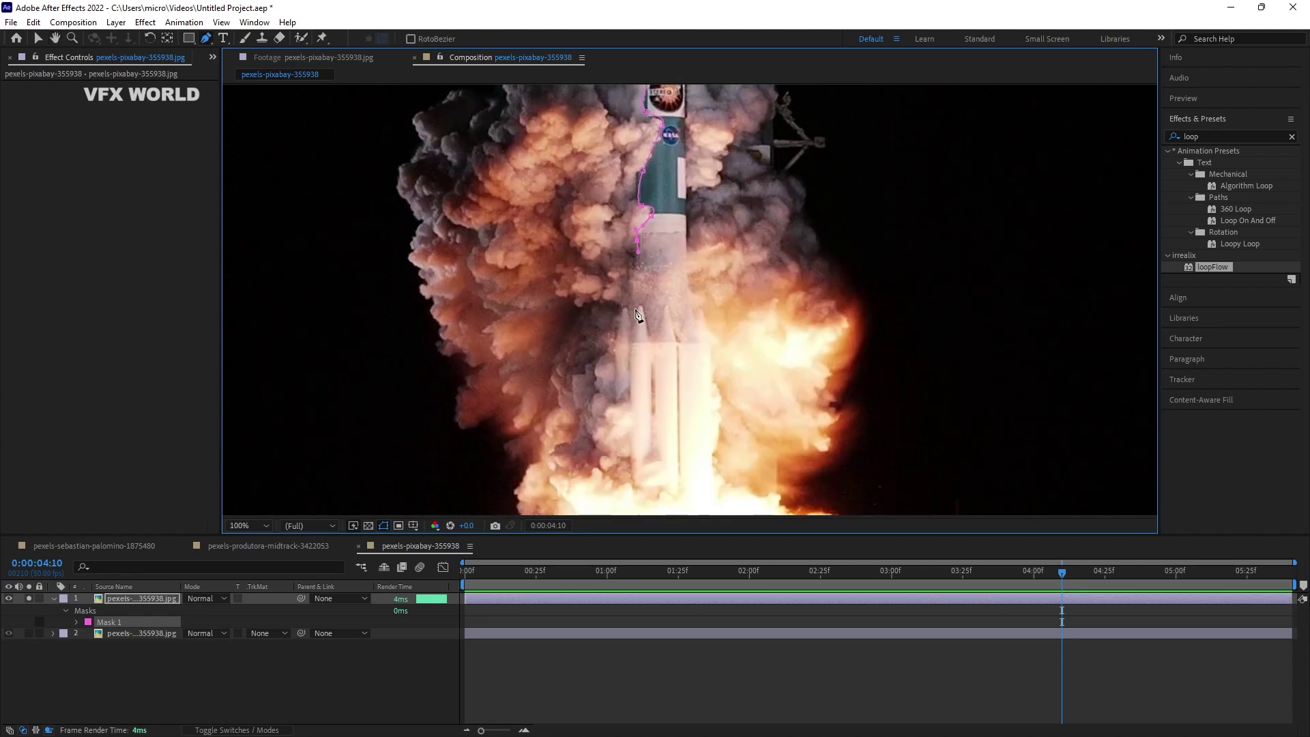
left_click(610, 376)
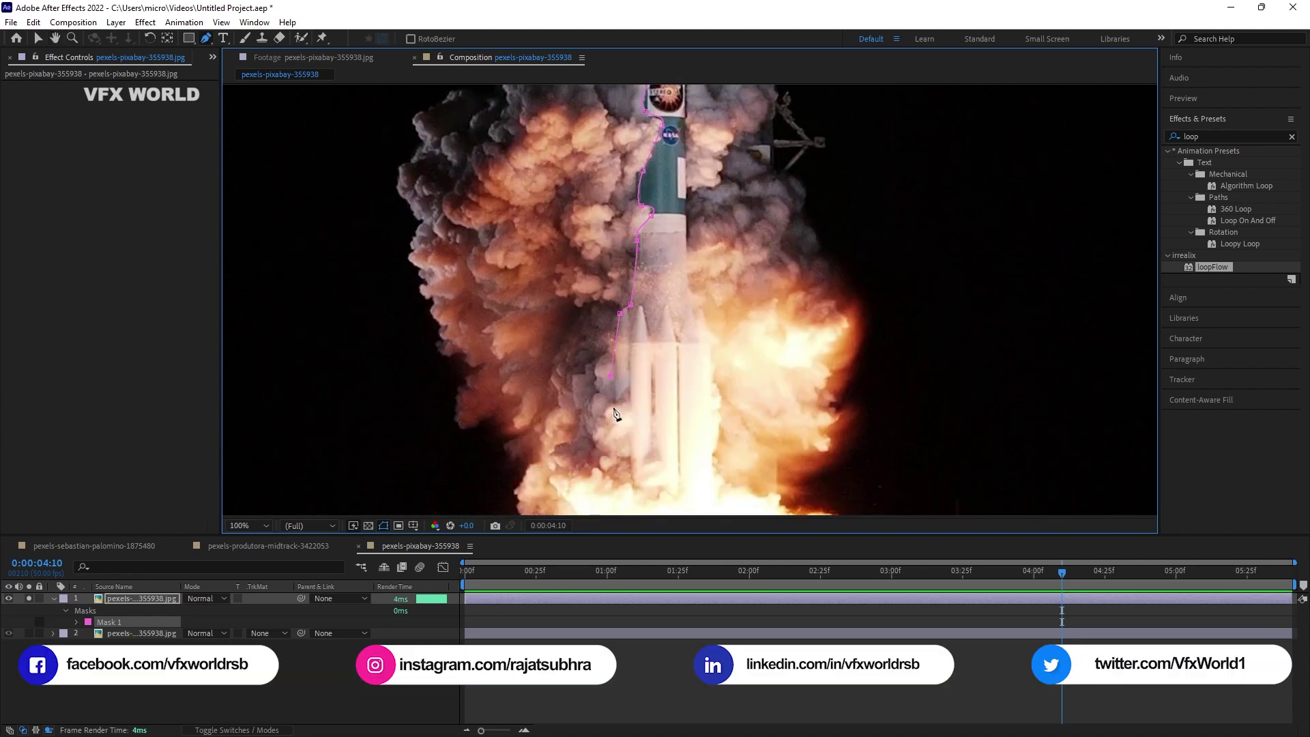
scroll(625, 448, "down", 6)
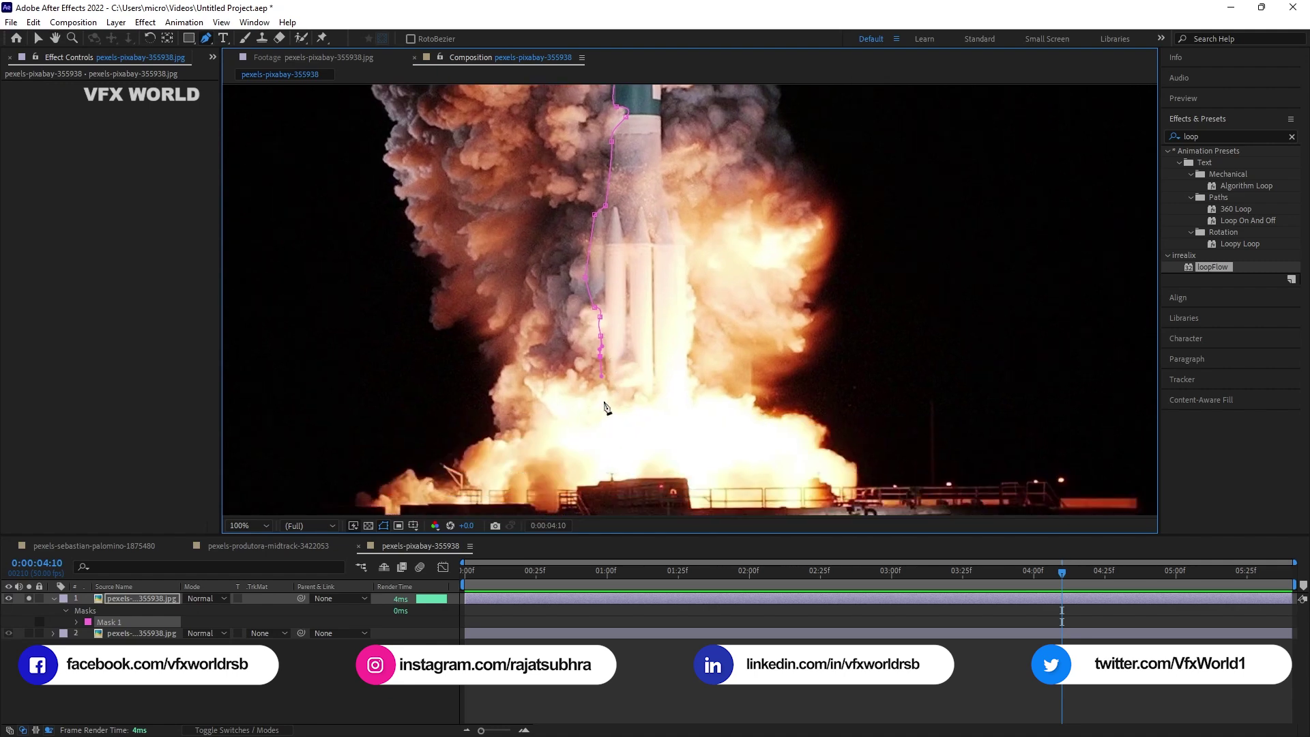
Trace the mask across the rocket's base and up its right side, closing it at the nose
left_click(639, 409)
left_click_drag(670, 403, 683, 405)
left_click(698, 301)
left_click(676, 214)
scroll(662, 167, "up", 5)
scroll(675, 191, "up", 2)
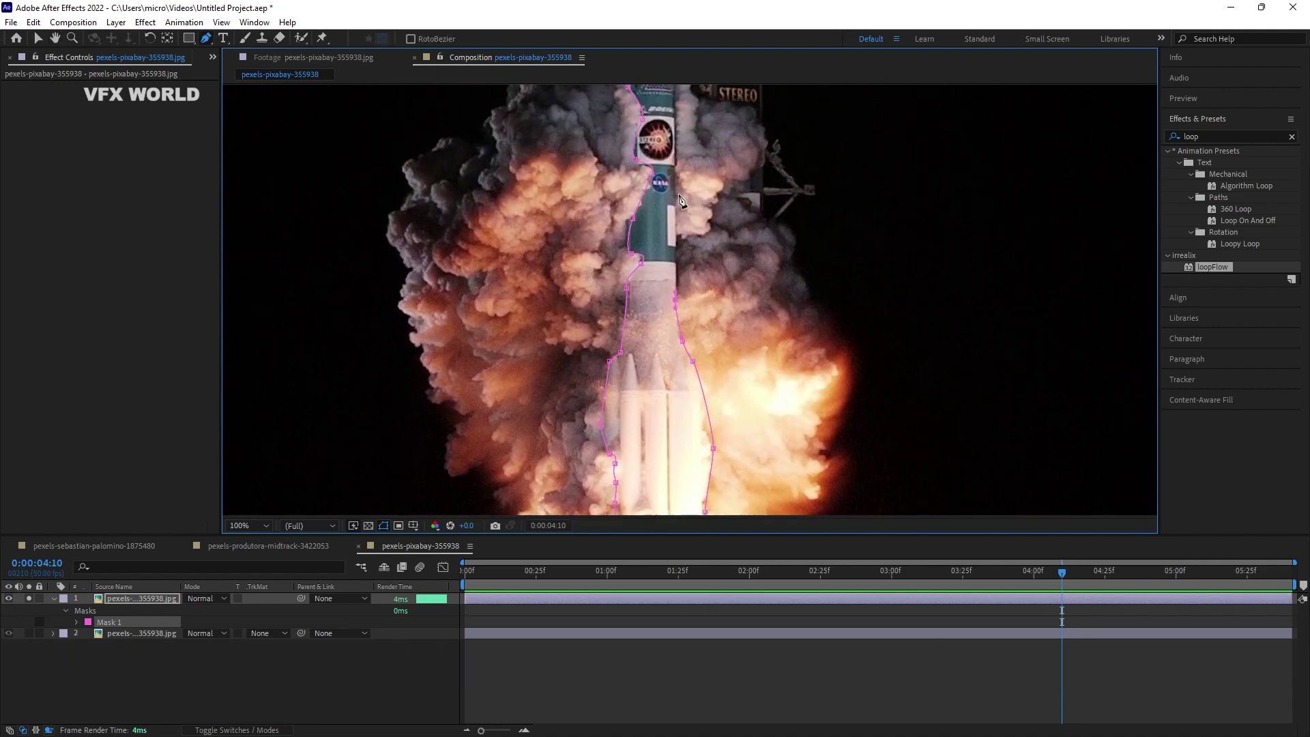
left_click_drag(677, 174, 669, 339)
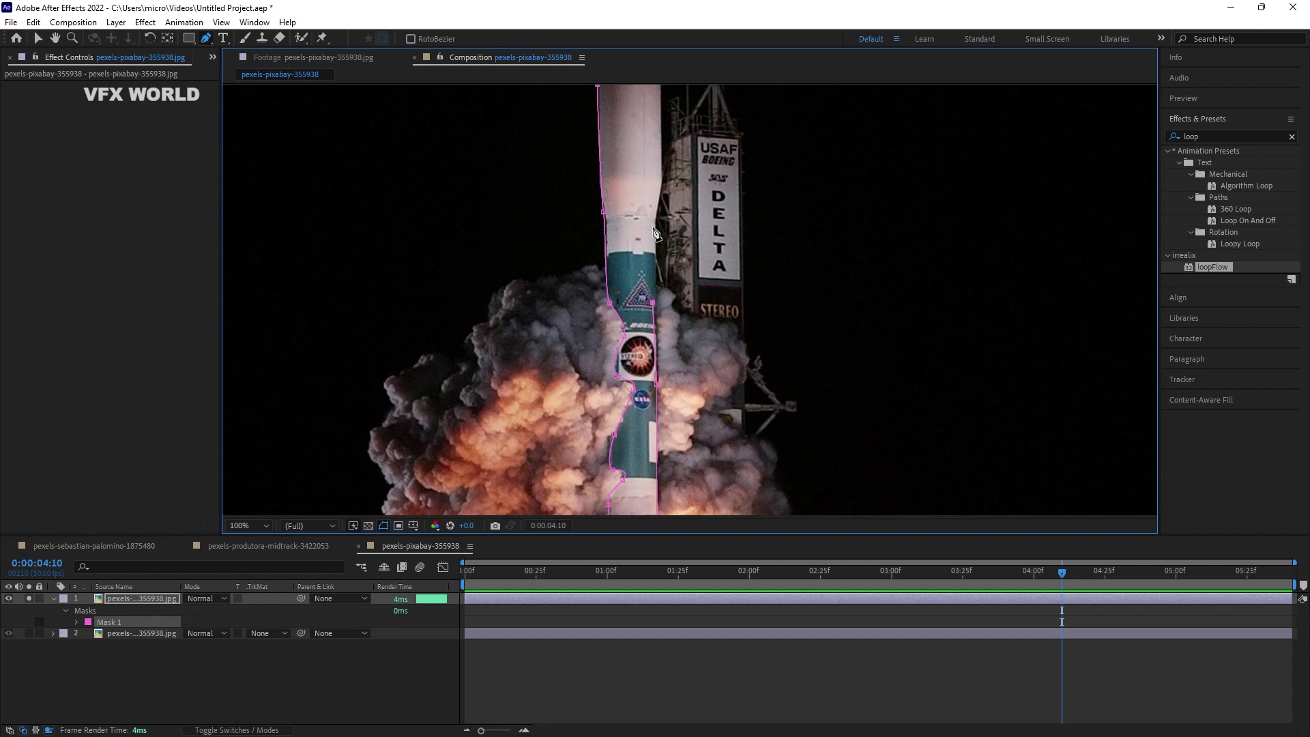
scroll(658, 188, "up", 3)
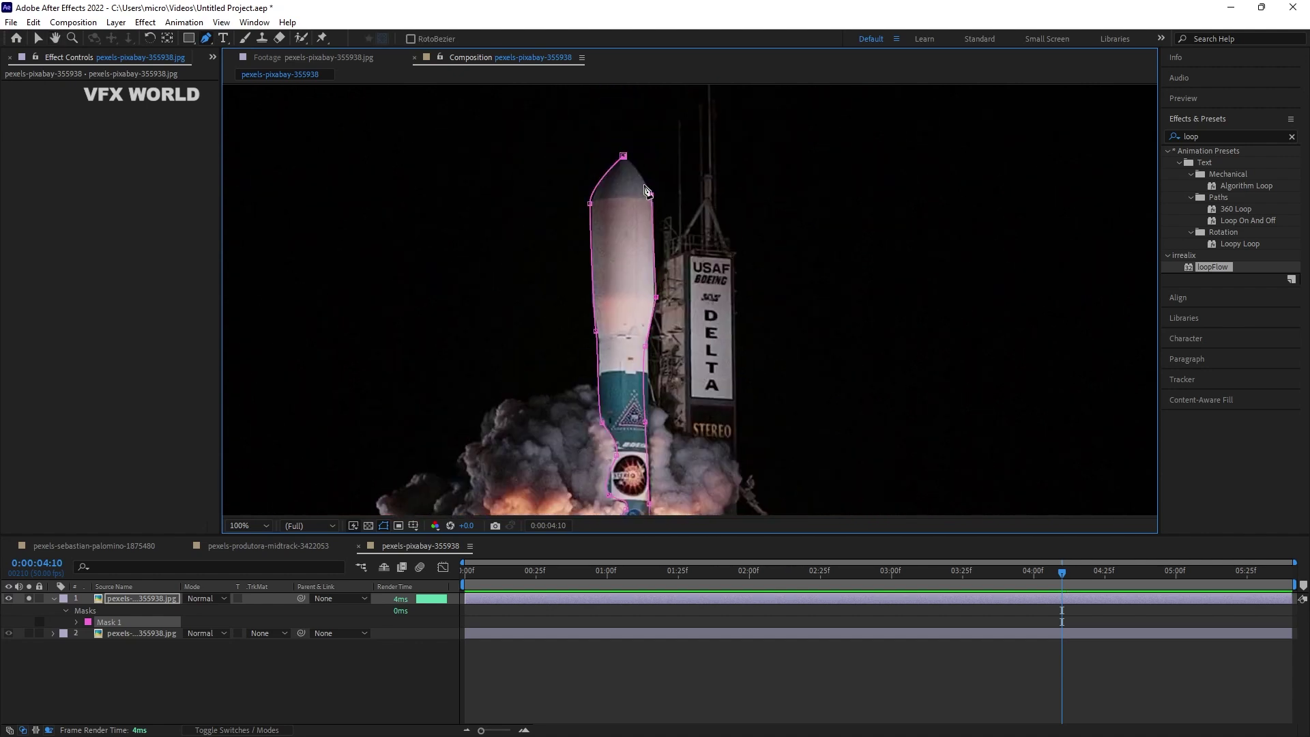
left_click(623, 156)
scroll(711, 372, "down", 2)
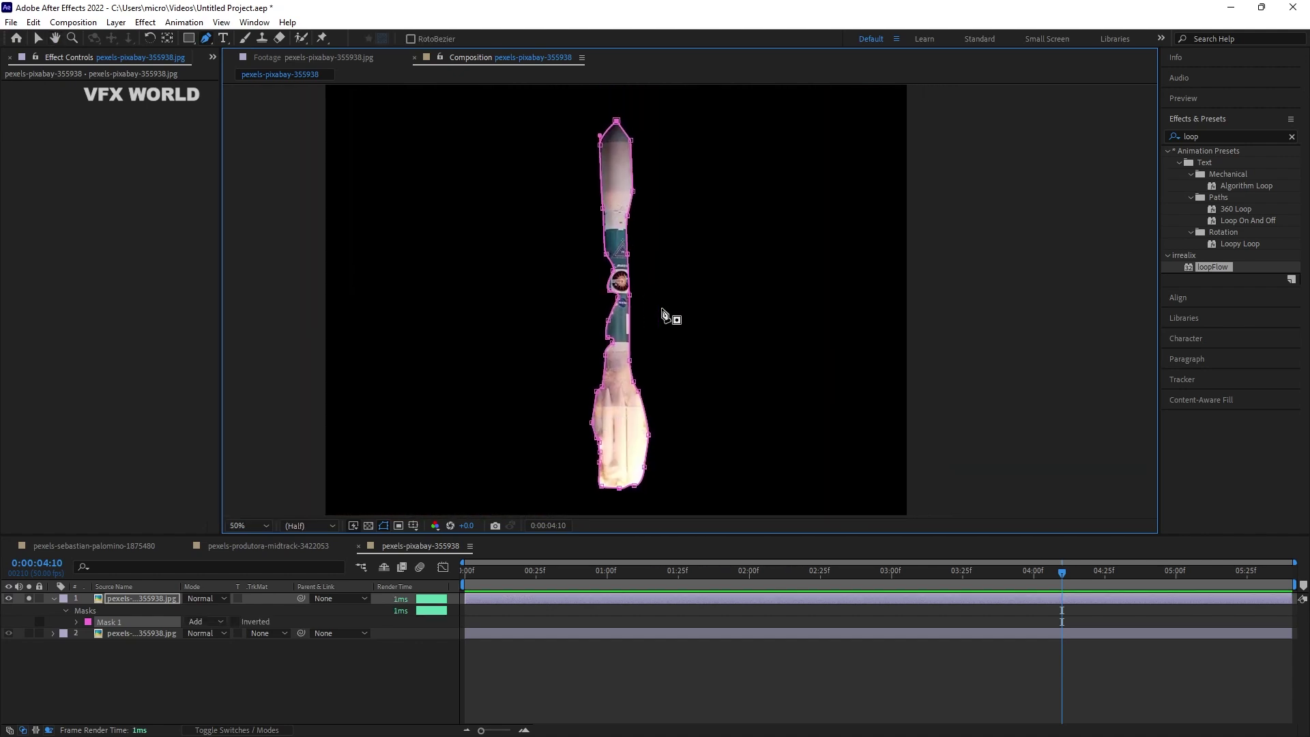
Set the rocket mask's Mask Feather to 28 pixels
key("comma")
key("v")
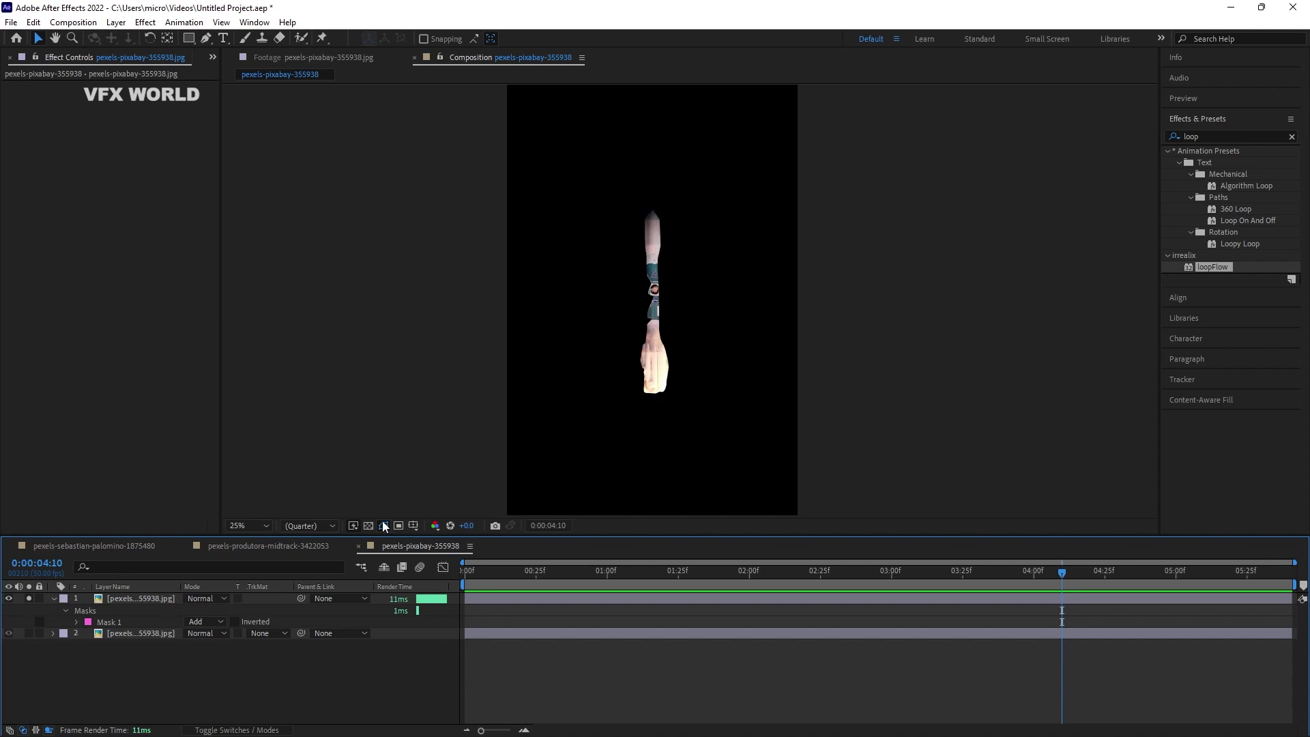
left_click(126, 601)
key("m")
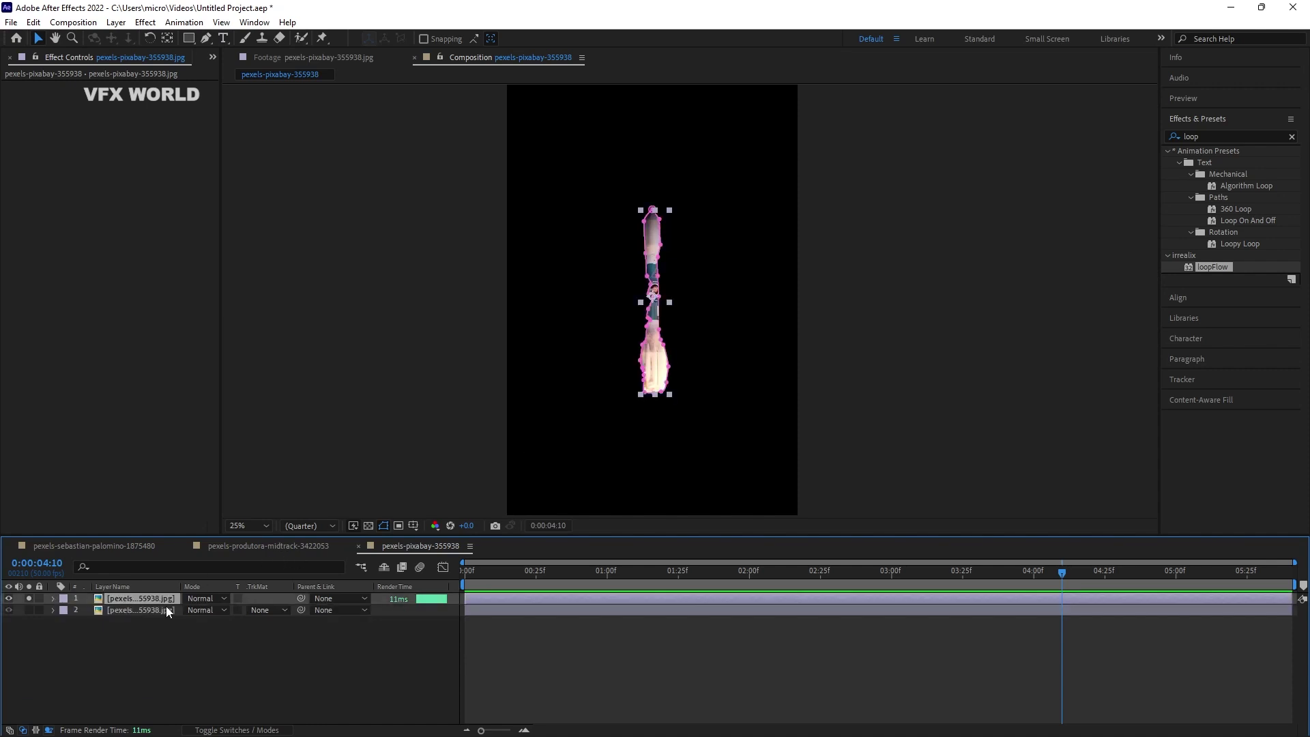
key("m")
key("m")
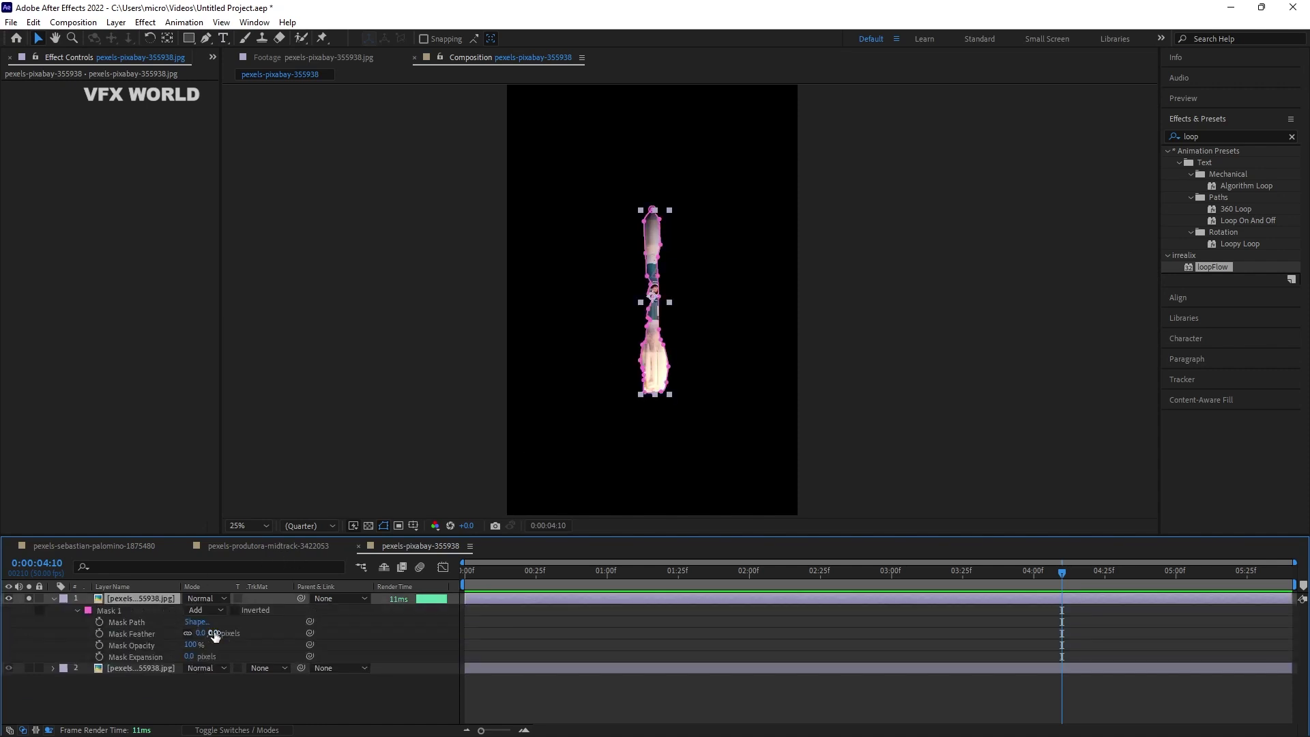
key("slash")
key("h")
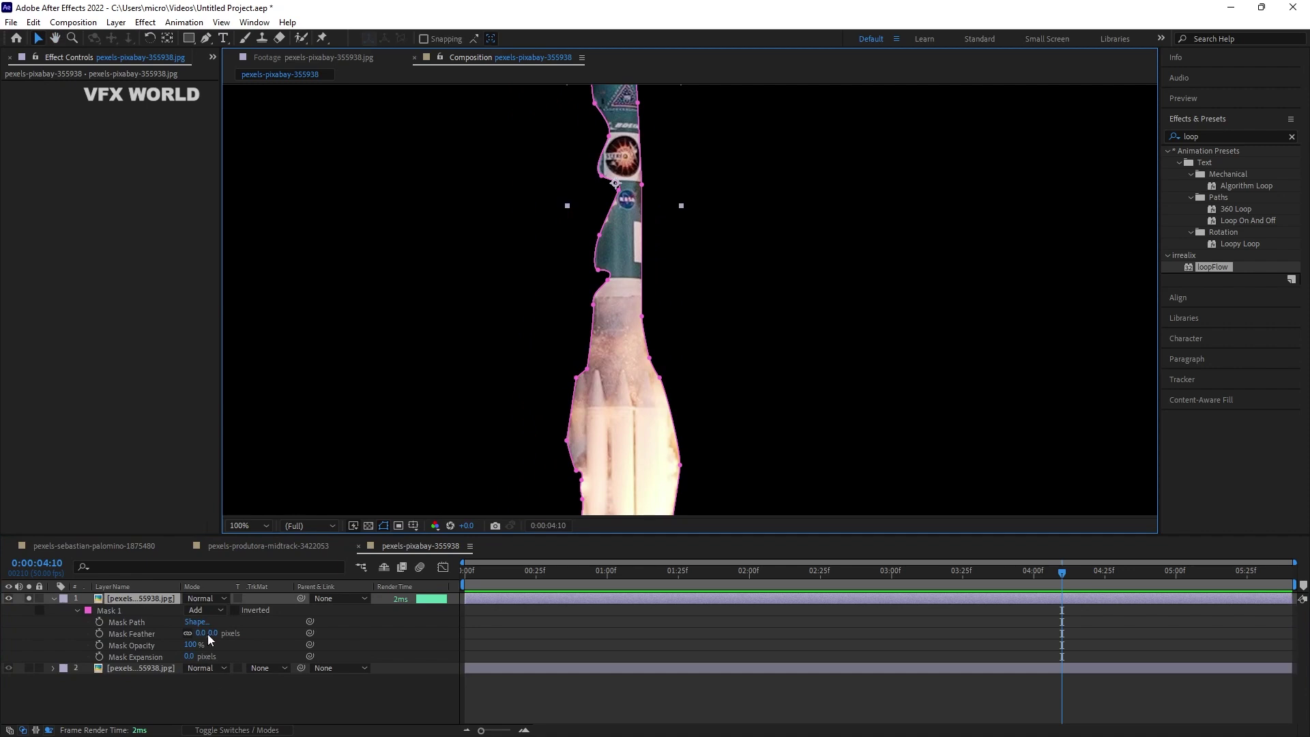
left_click_drag(207, 633, 226, 634)
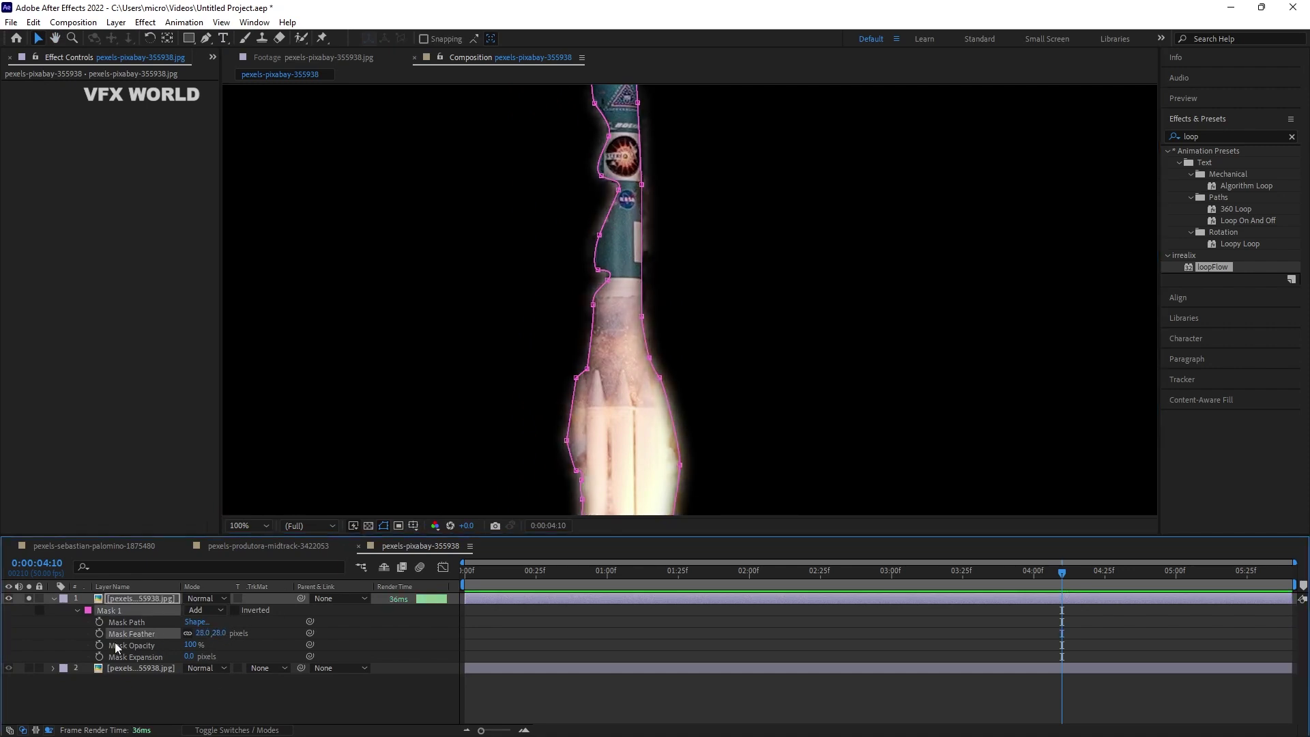
left_click(52, 599)
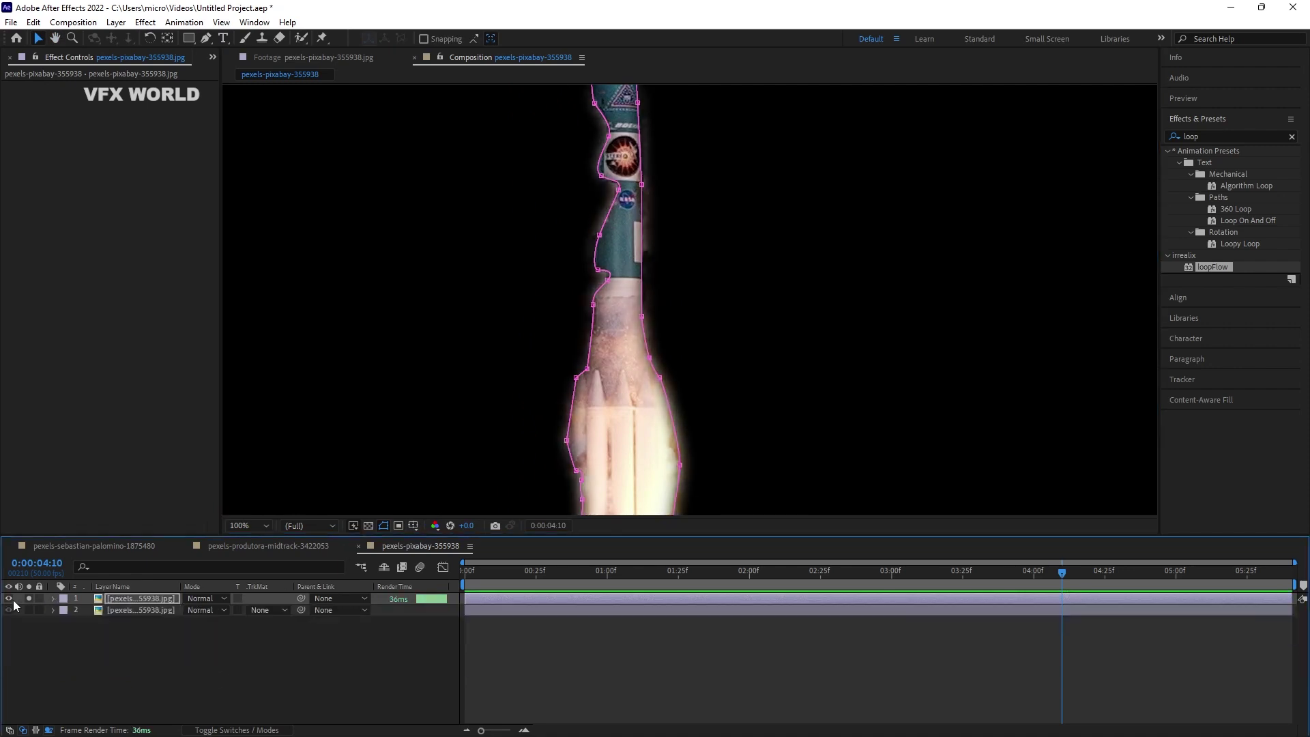
left_click(145, 646)
scroll(685, 317, "down", 2)
scroll(703, 396, "down", 2)
left_click(494, 575)
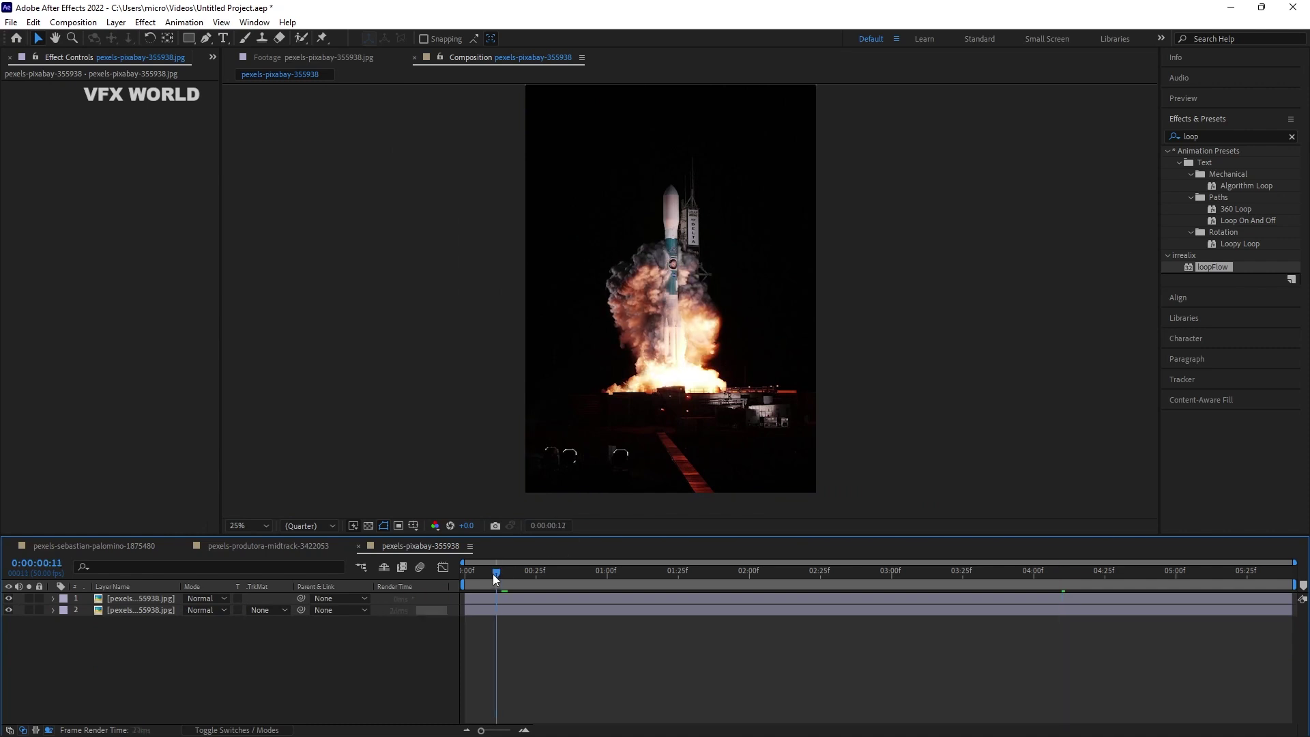
key("space")
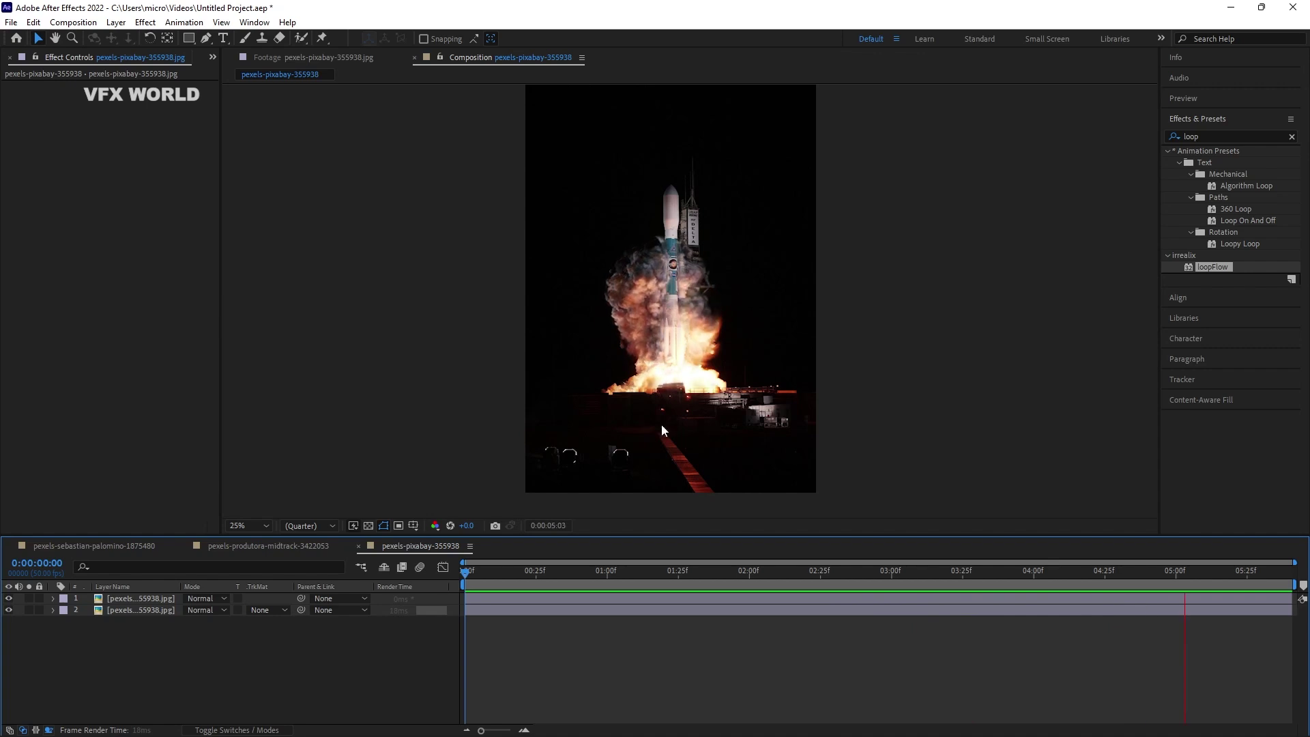
scroll(661, 423, "up", 1)
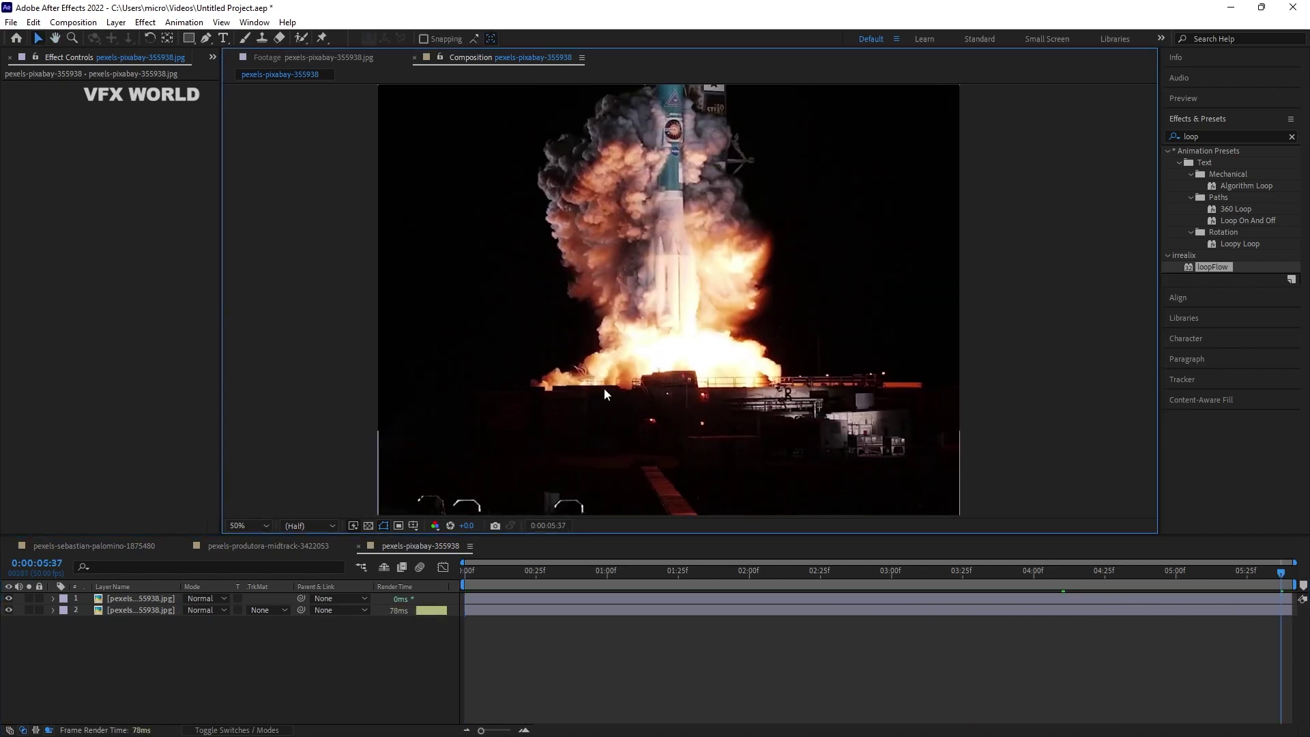
left_click(127, 600)
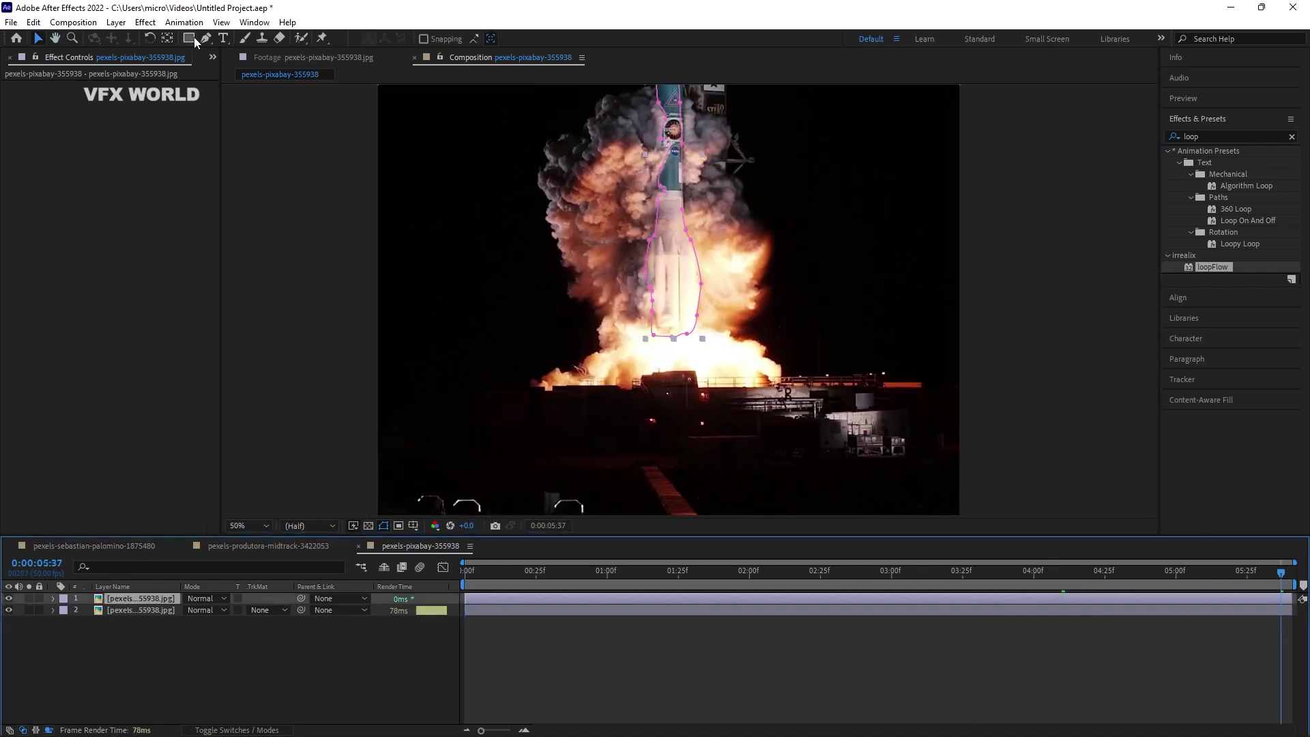
left_click(205, 37)
left_click(519, 392)
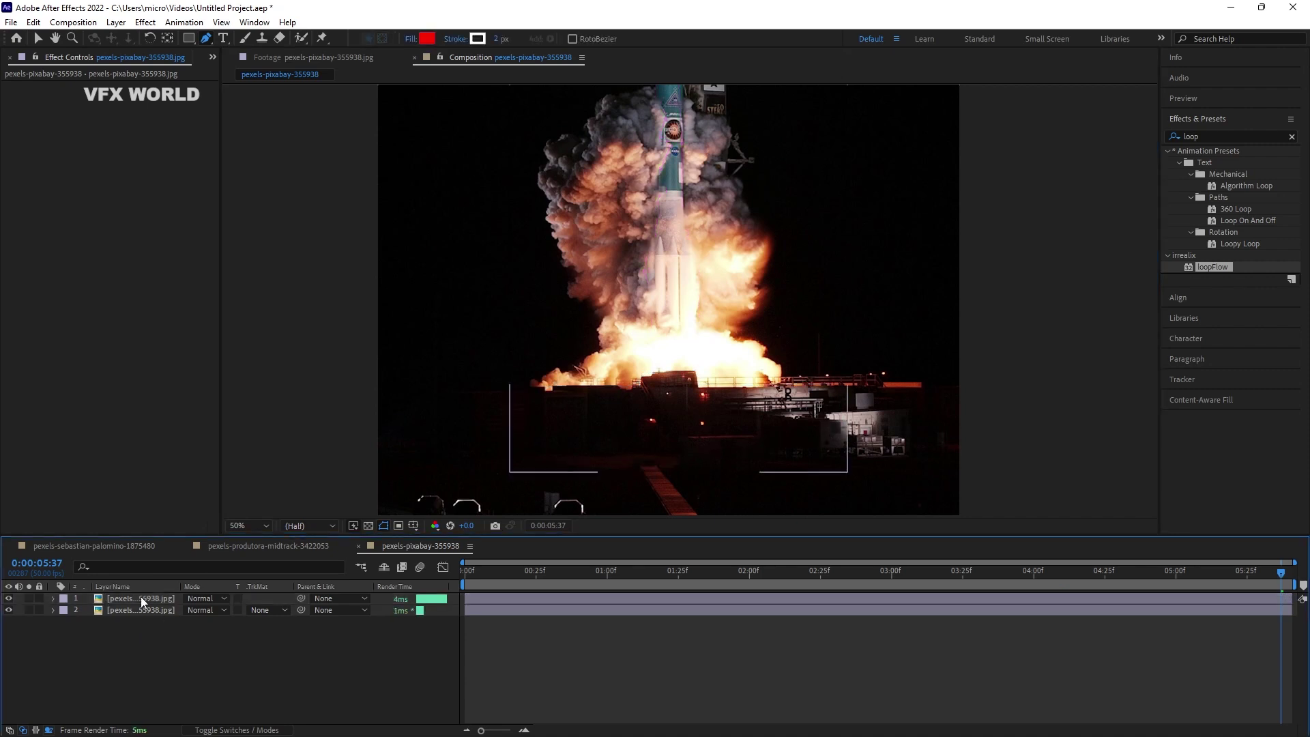
left_click(341, 678)
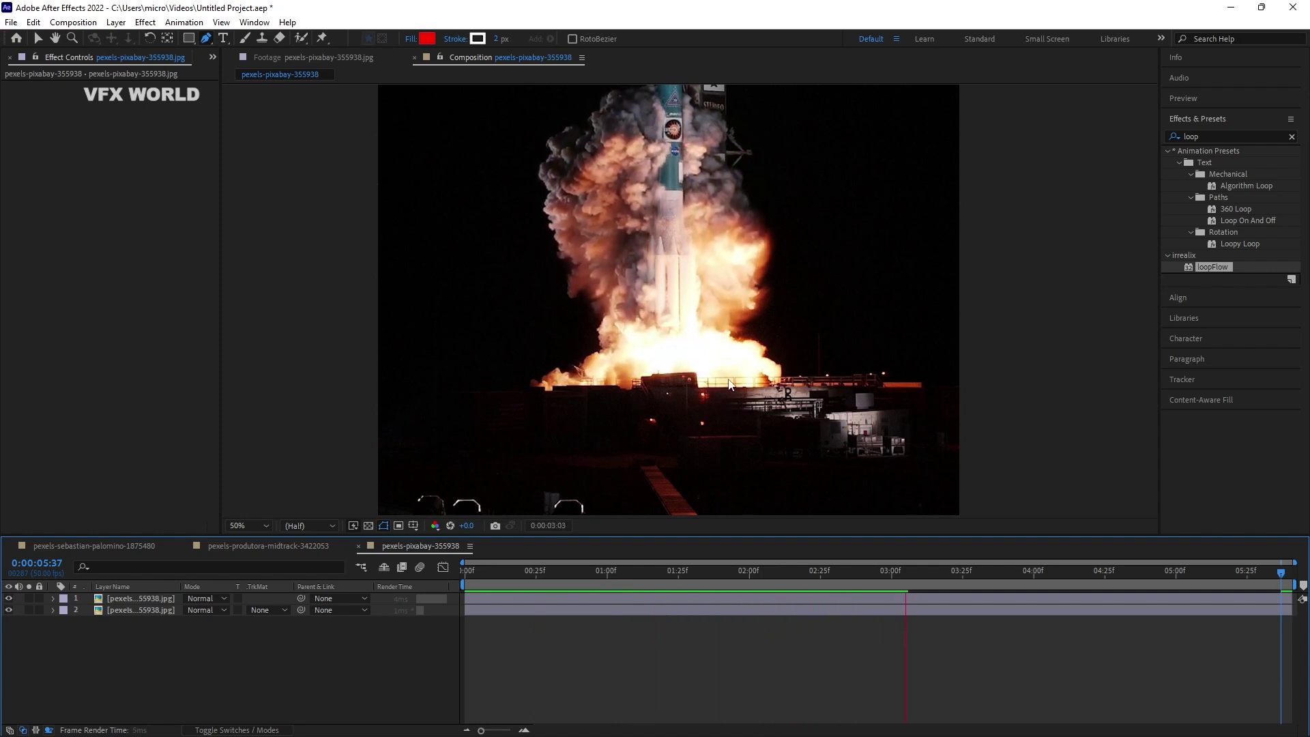
scroll(718, 388, "down", 2)
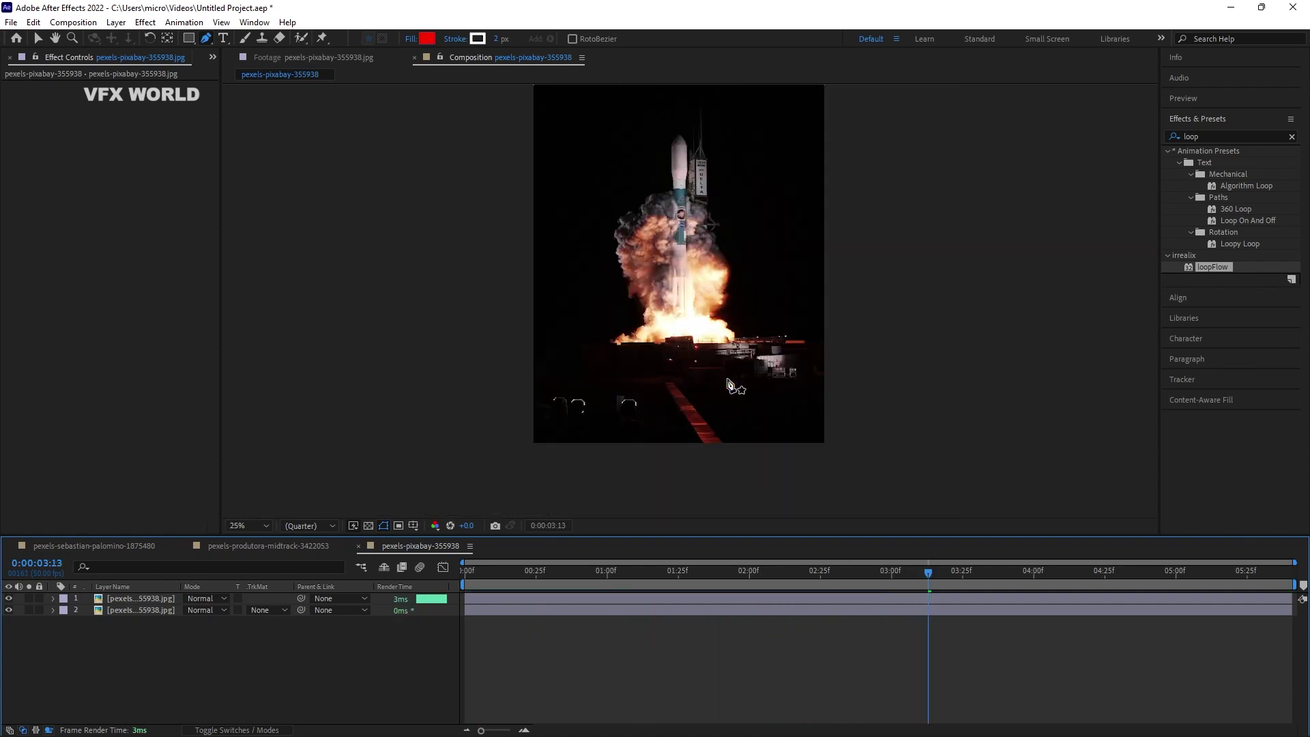
On the bottom layer, enable loopFlow 2's wireframe mesh and raise its first Distortion Noise value to 58
left_click(154, 610)
left_click(19, 179)
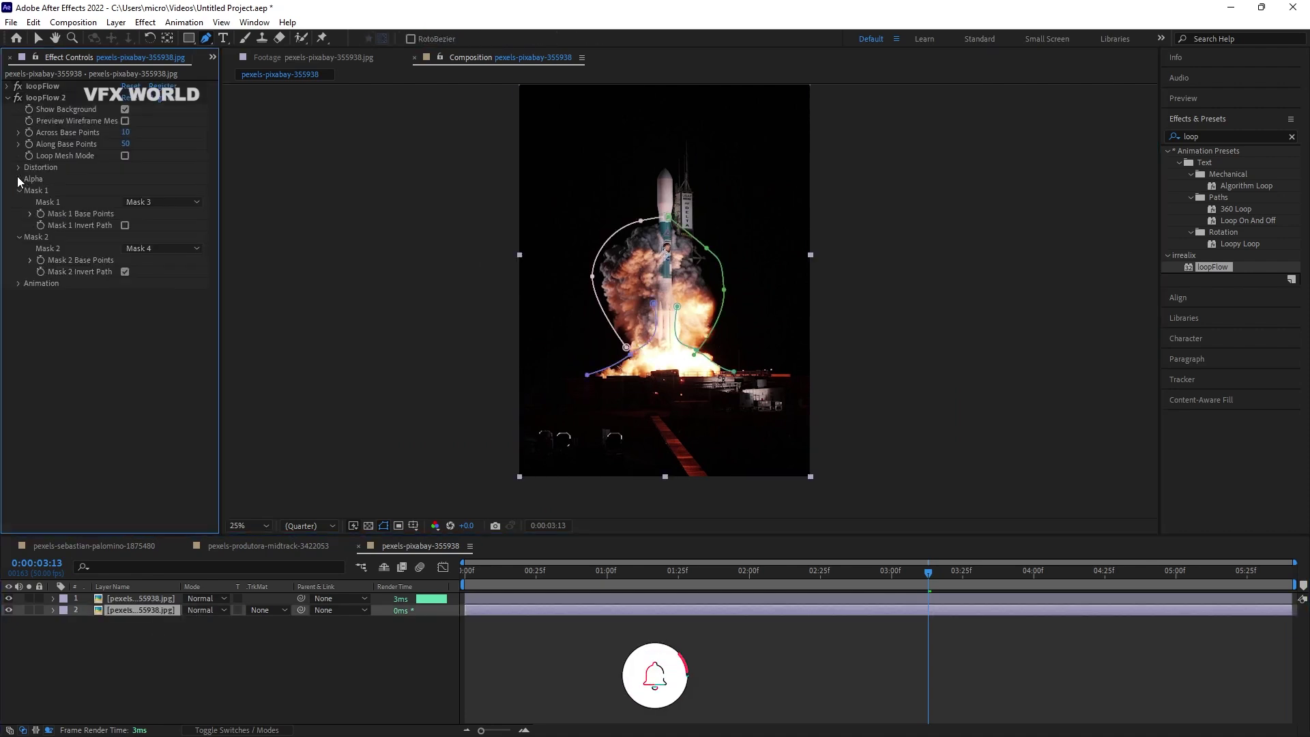
left_click(18, 179)
left_click(18, 167)
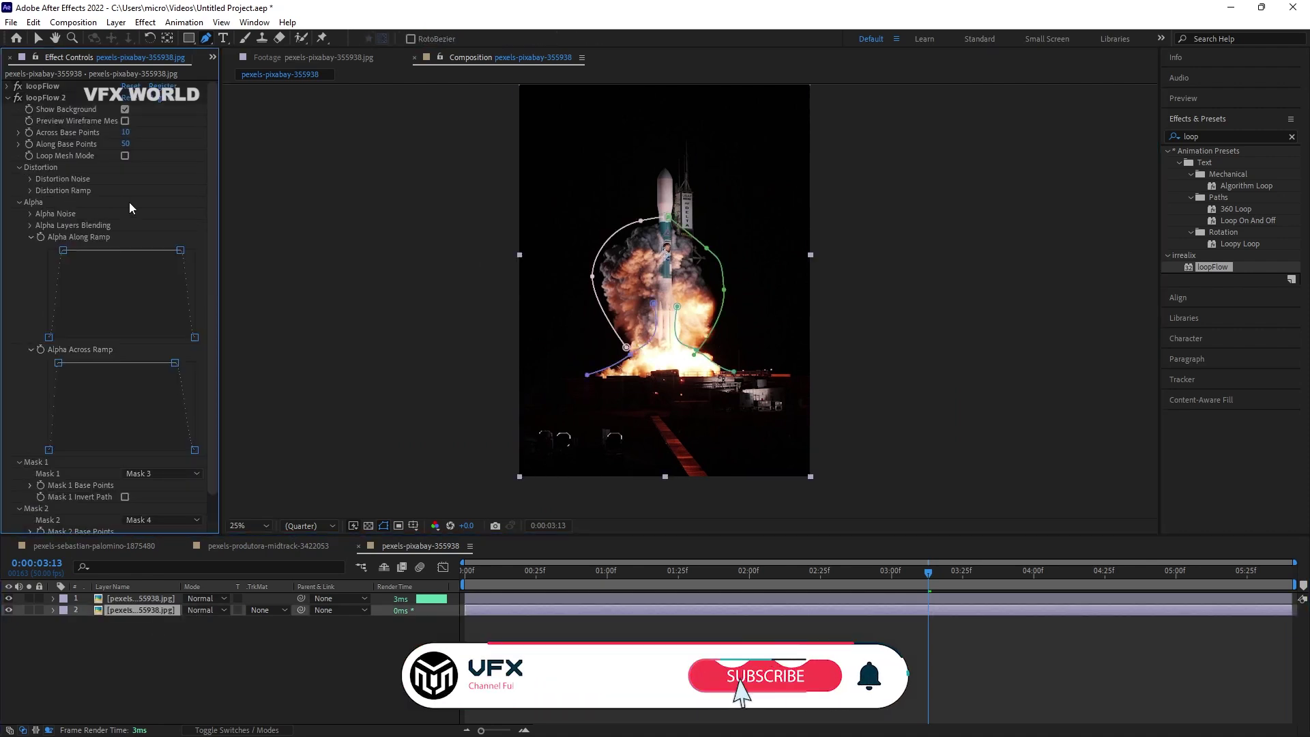
left_click(30, 179)
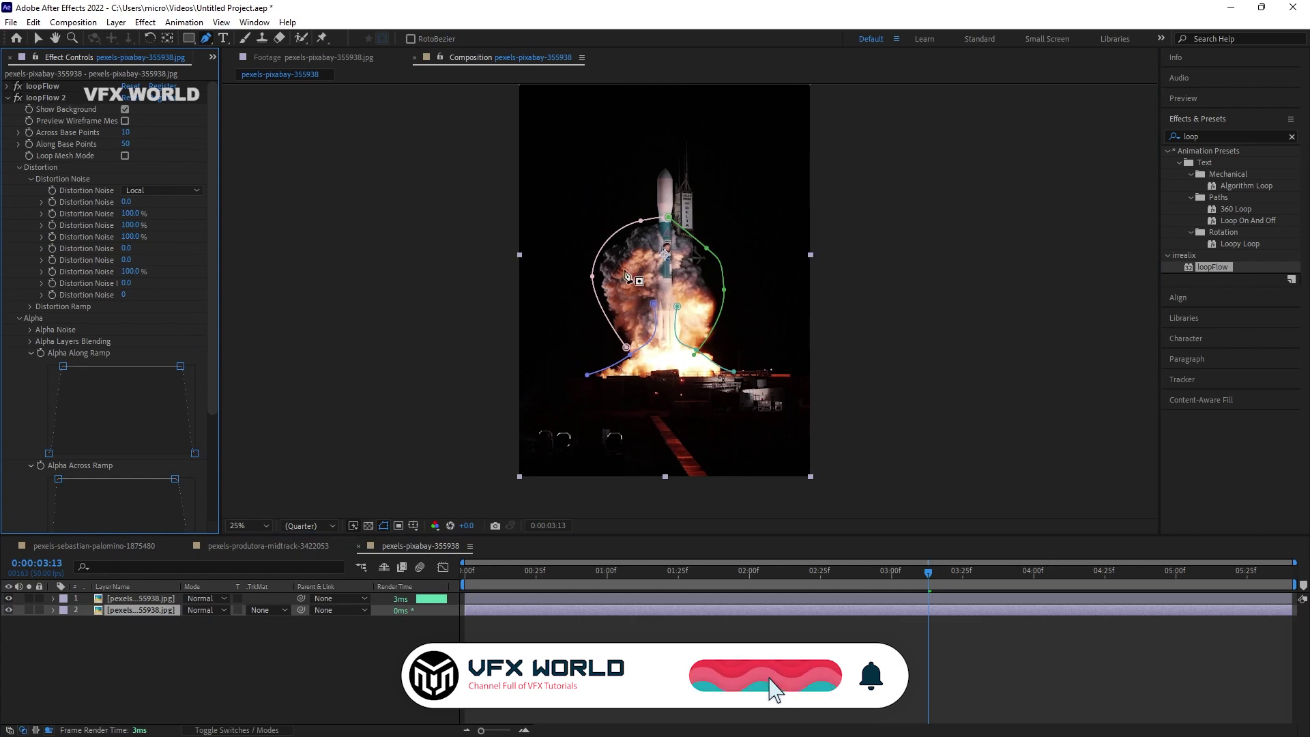
key("period")
left_click(125, 122)
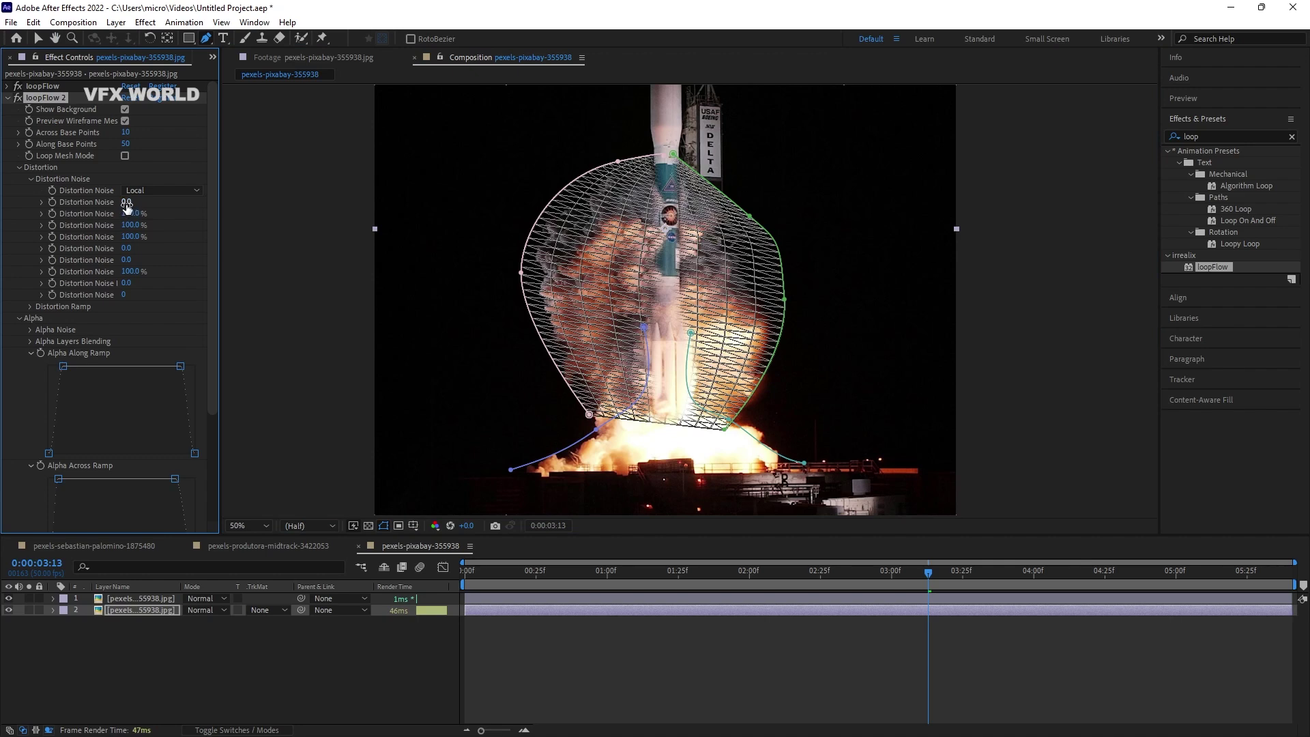
left_click_drag(126, 202, 166, 202)
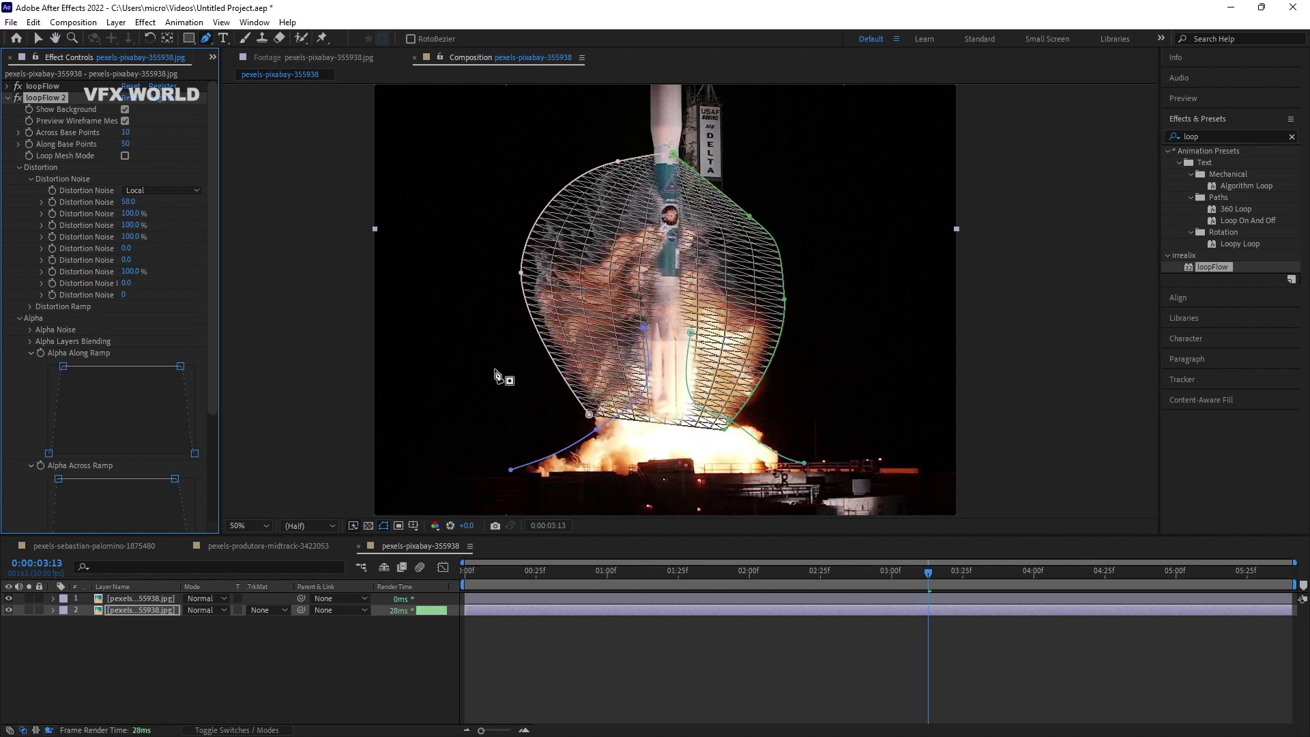
key("space")
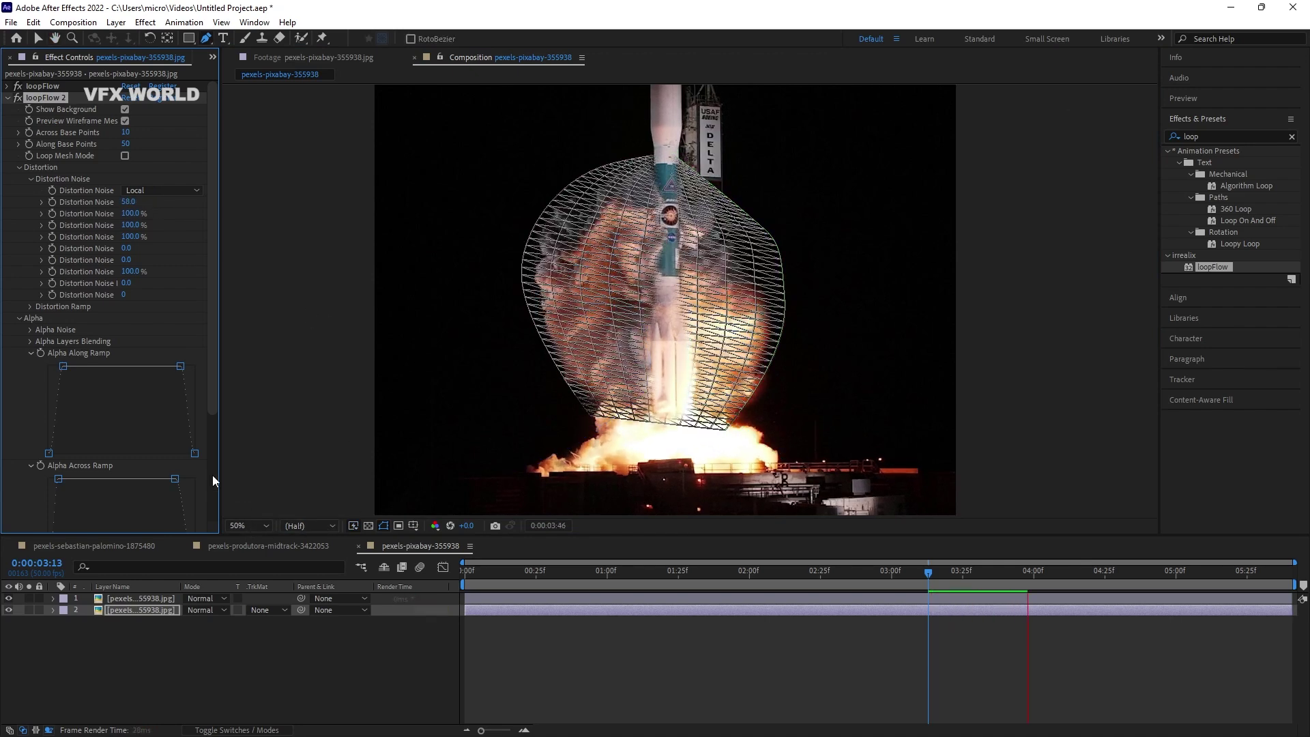
Turn off loopFlow 2's wireframe mesh preview to watch the noise-distorted smoke play
left_click(125, 121)
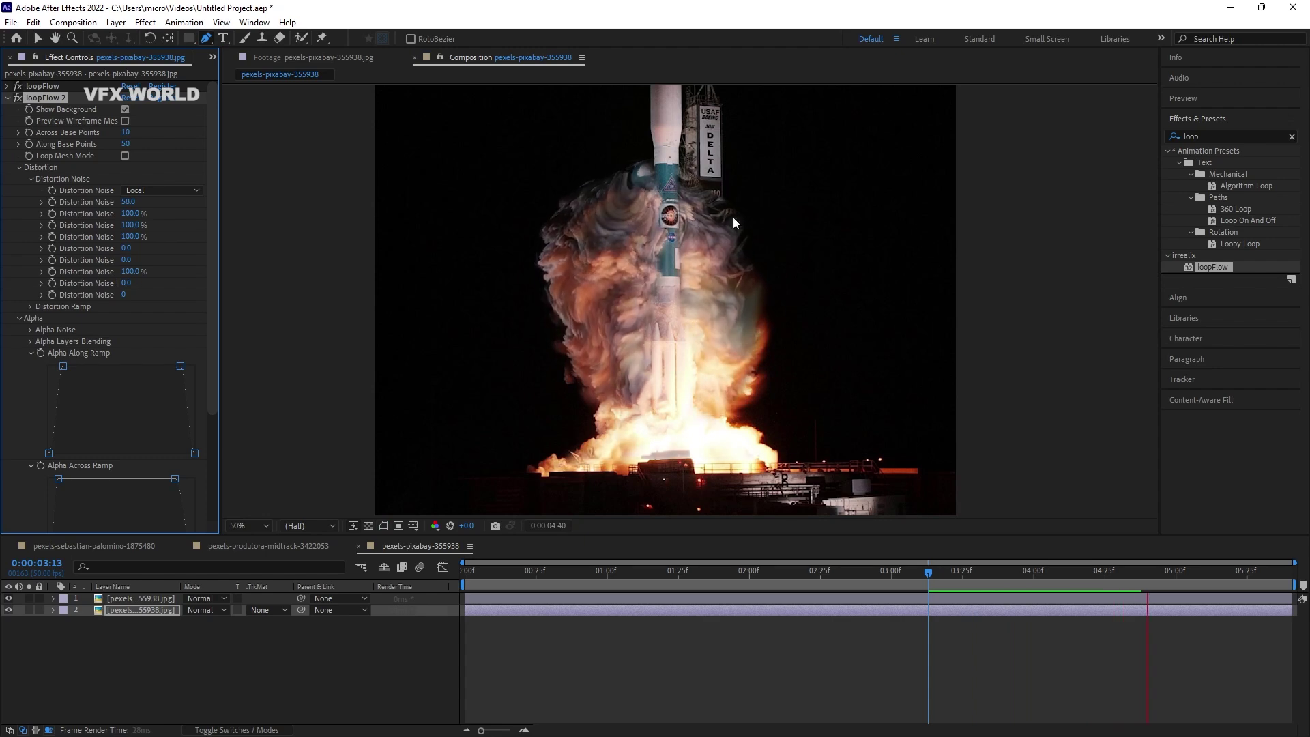